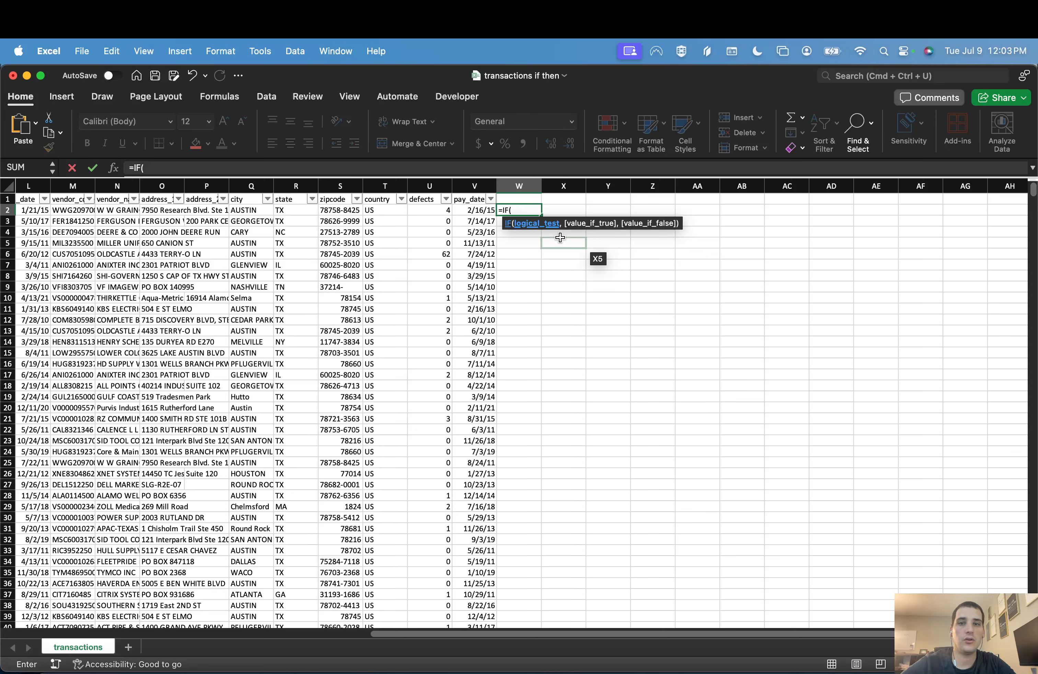
Step: Cancel the unfinished IF formula in W2 and enter the header state2 in cell W1
{"action": "key", "text": "Escape"}
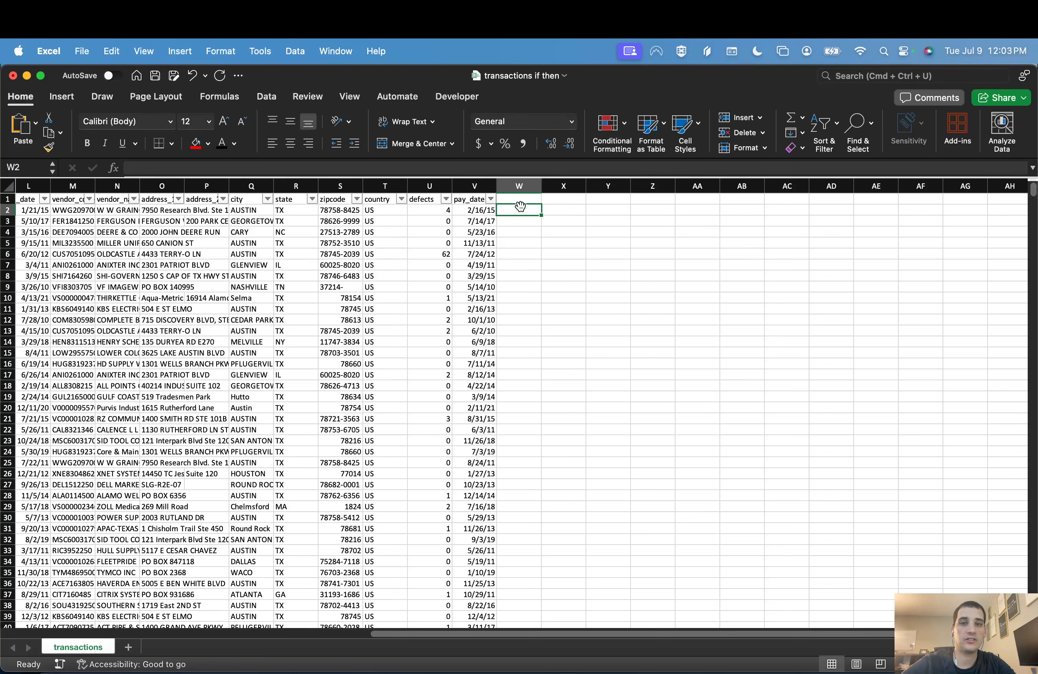
{"action": "left_click", "coordinate": [295, 186]}
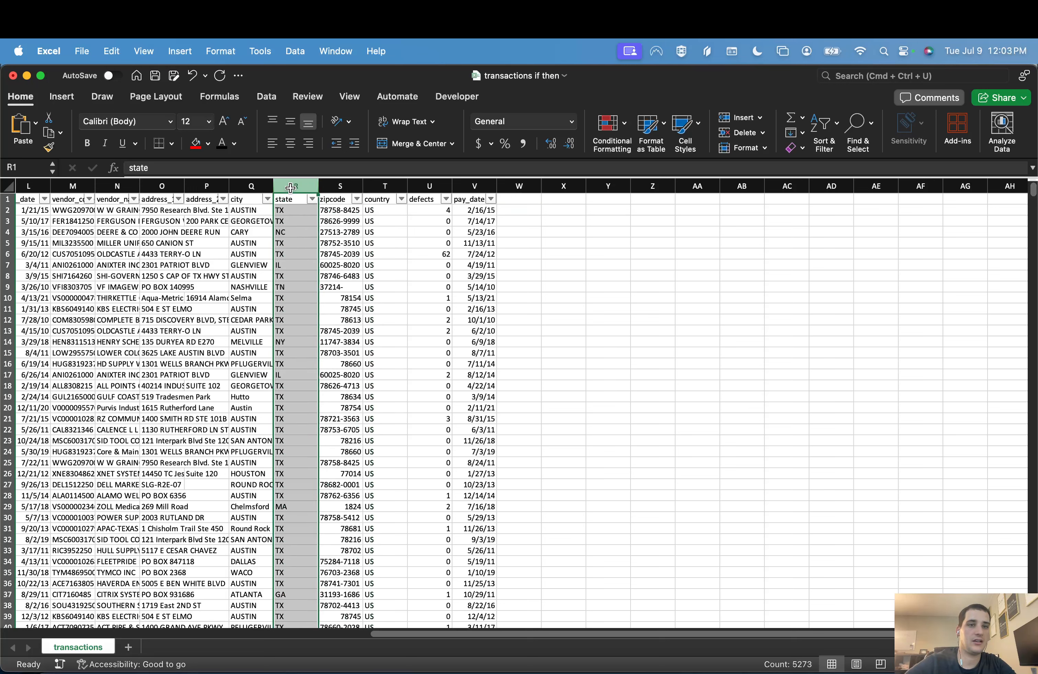
{"action": "left_click", "coordinate": [307, 233]}
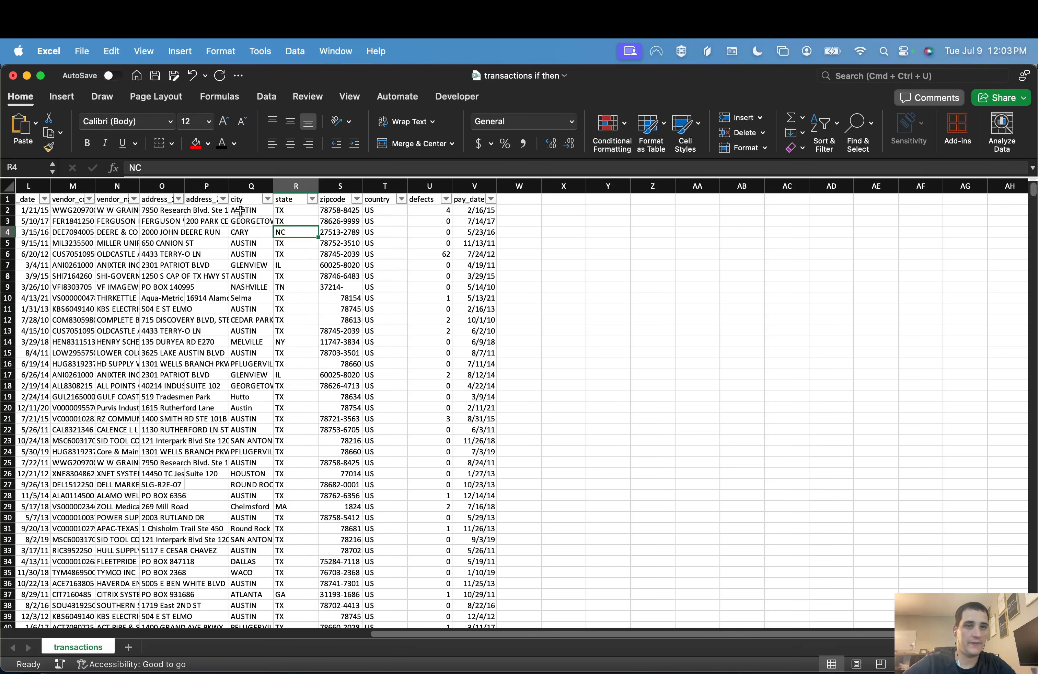
{"action": "left_click", "coordinate": [523, 201]}
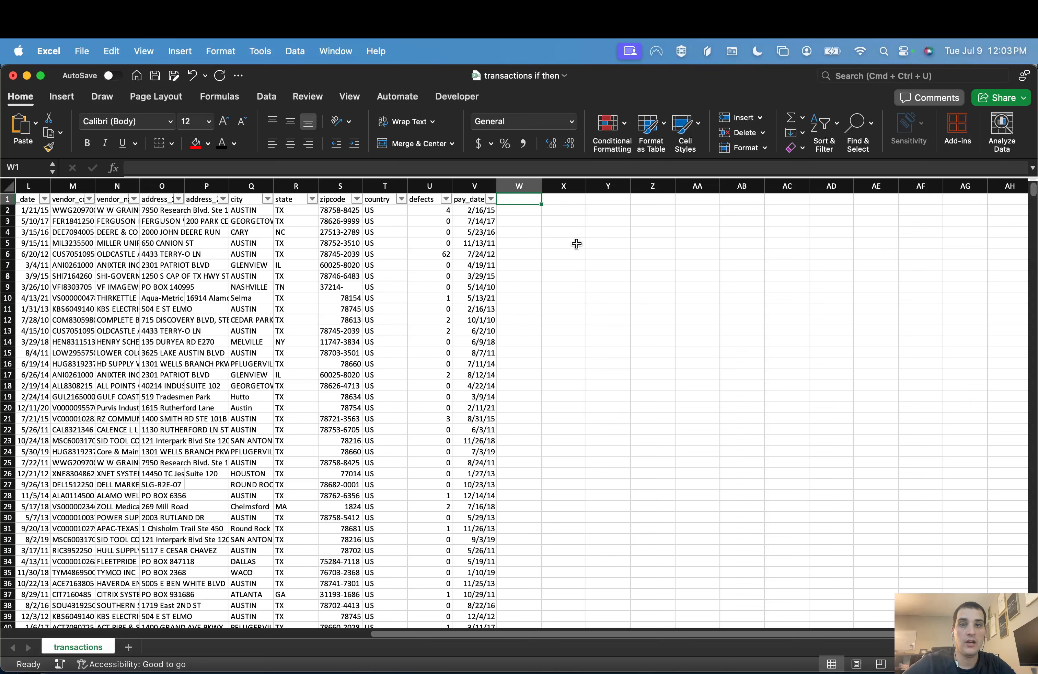
{"action": "type", "text": "state2"}
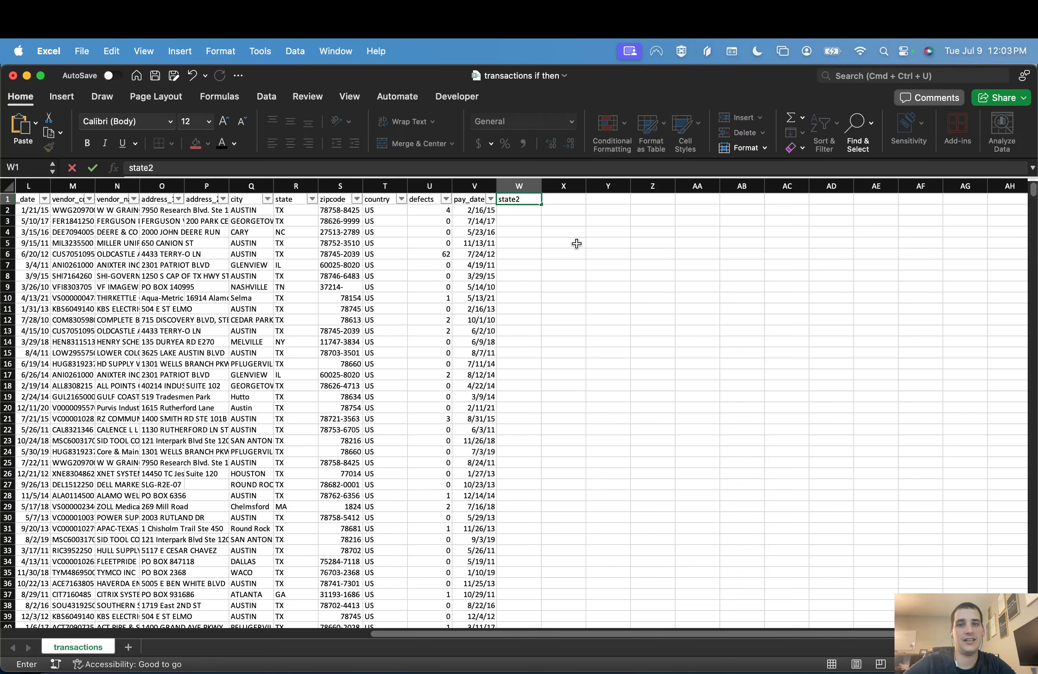
{"action": "key", "text": "Return"}
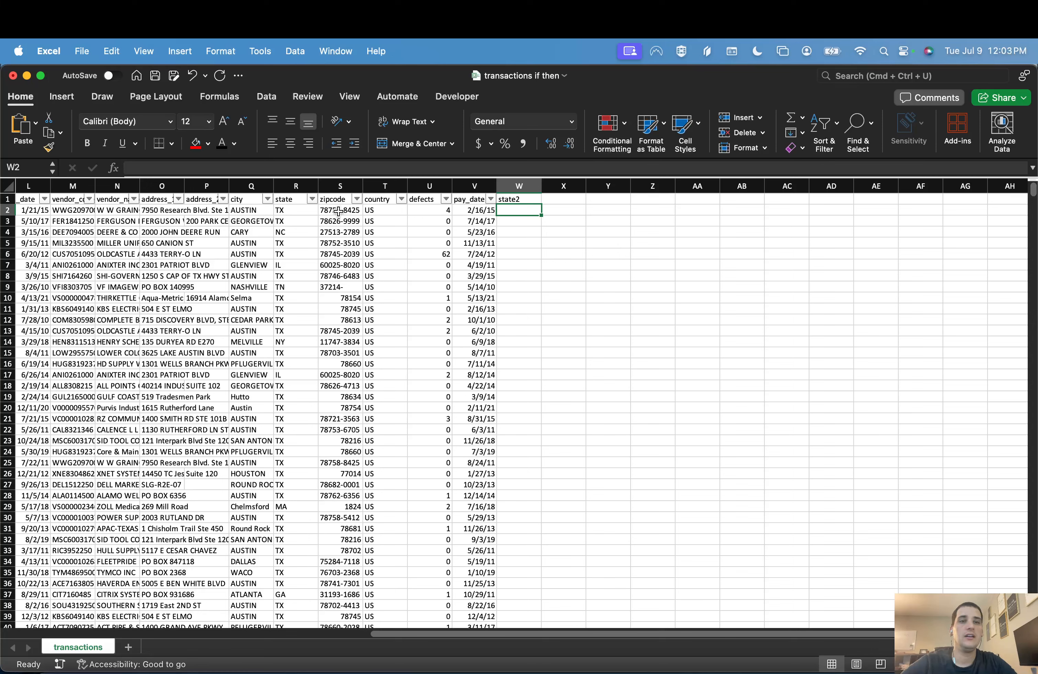
Step: Examine the state values in column R and in that column's filter list
{"action": "left_click", "coordinate": [311, 212]}
{"action": "left_click", "coordinate": [306, 231]}
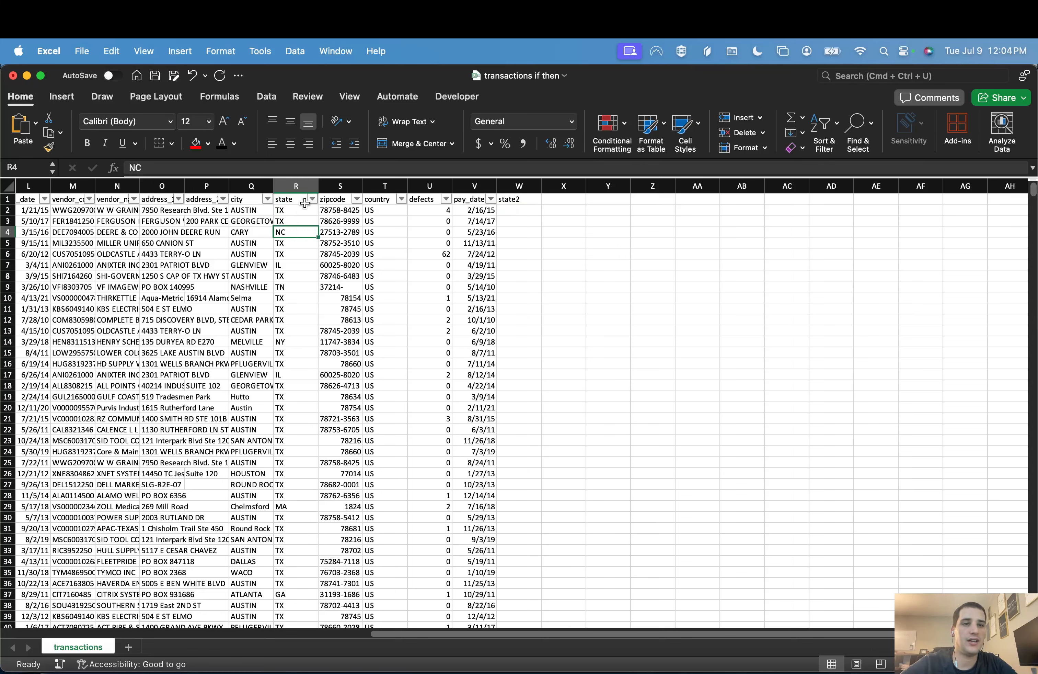
{"action": "left_click", "coordinate": [312, 200]}
{"action": "scroll", "coordinate": [355, 394], "scroll_direction": "down", "scroll_amount": 12}
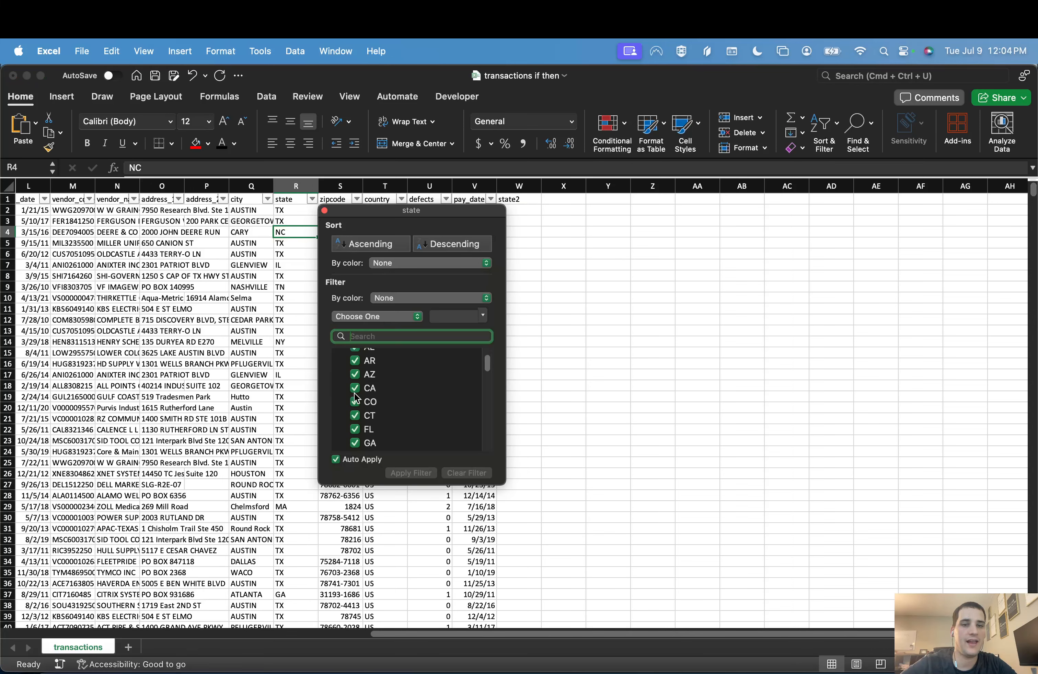
{"action": "left_click", "coordinate": [605, 288]}
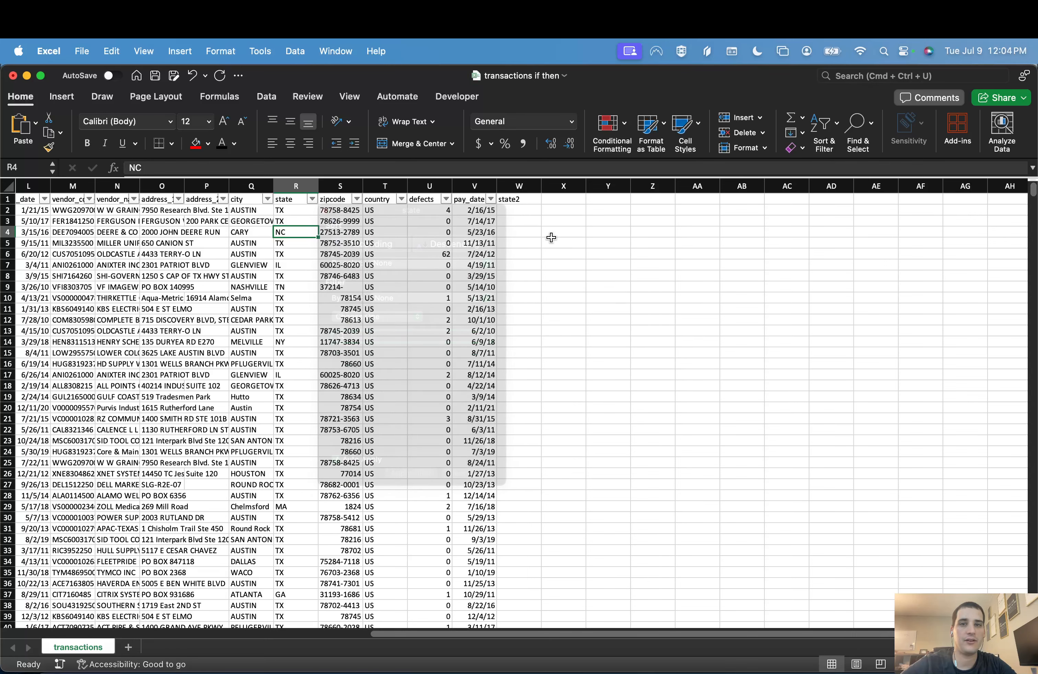
Step: Enter =IF(R2="TX","TX") in cell W2 and fill it down the state2 column
{"action": "left_click", "coordinate": [526, 215]}
{"action": "type", "text": "=if("}
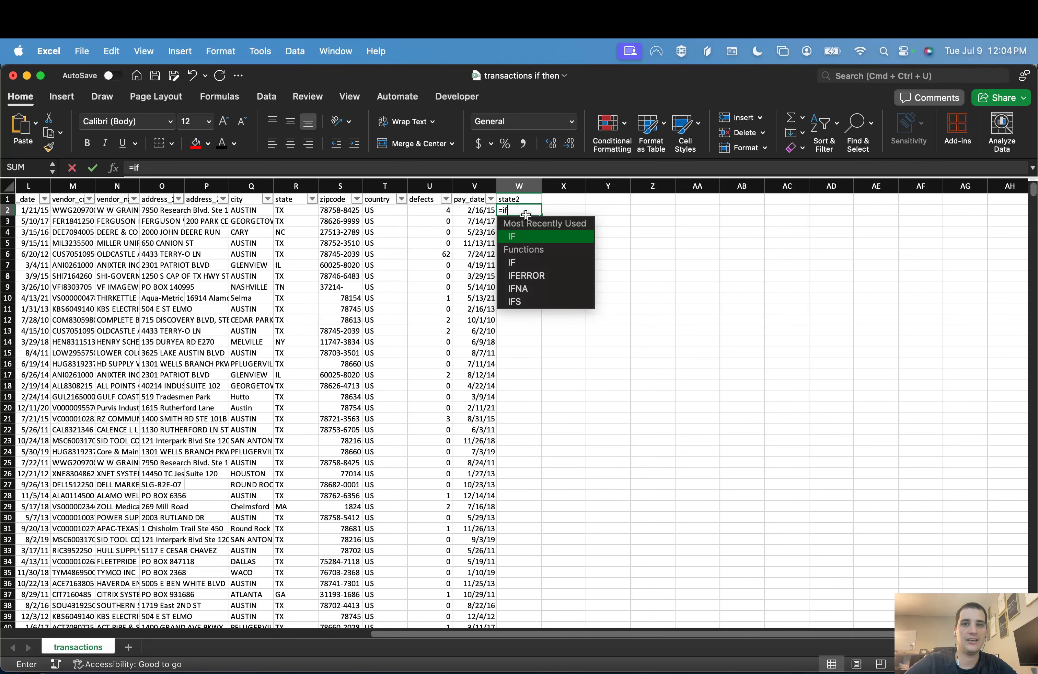
{"action": "key", "text": "BackSpace"}
{"action": "key", "text": "BackSpace"}
{"action": "key", "text": "BackSpace"}
{"action": "type", "text": "IF("}
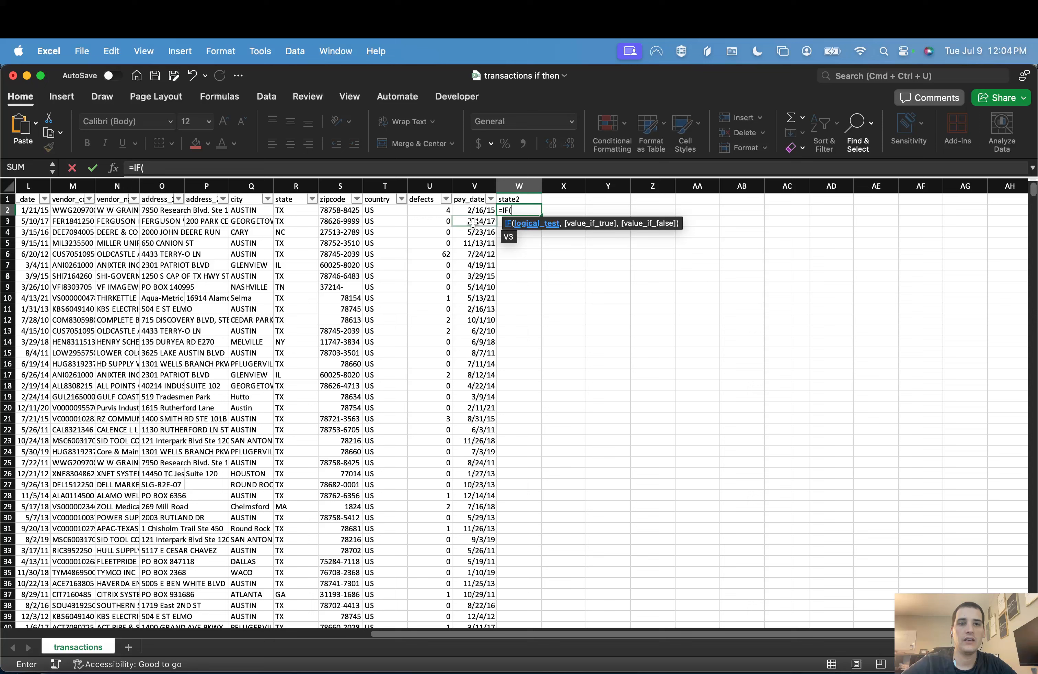
{"action": "left_click", "coordinate": [303, 211]}
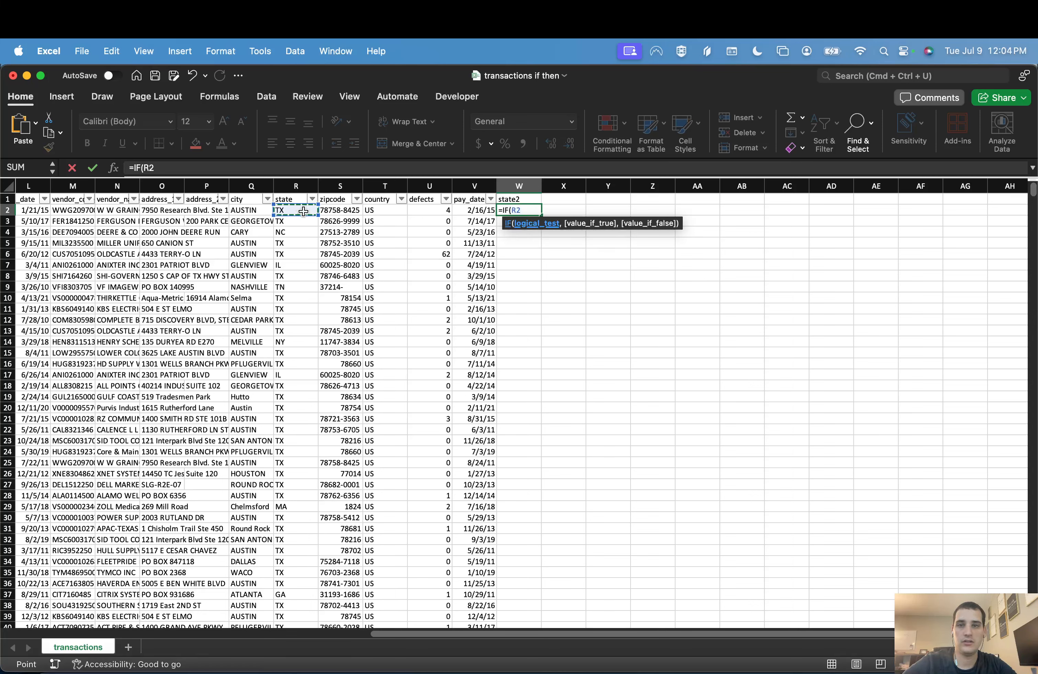
{"action": "type", "text": "=\"TX"}
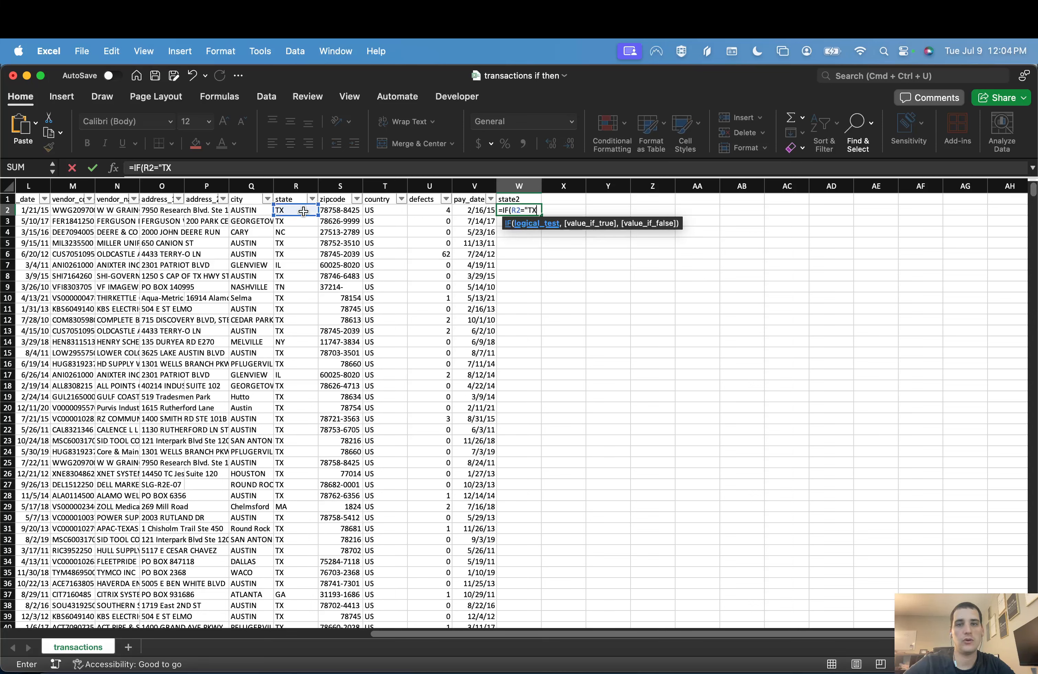
{"action": "type", "text": "\",\"TX\""}
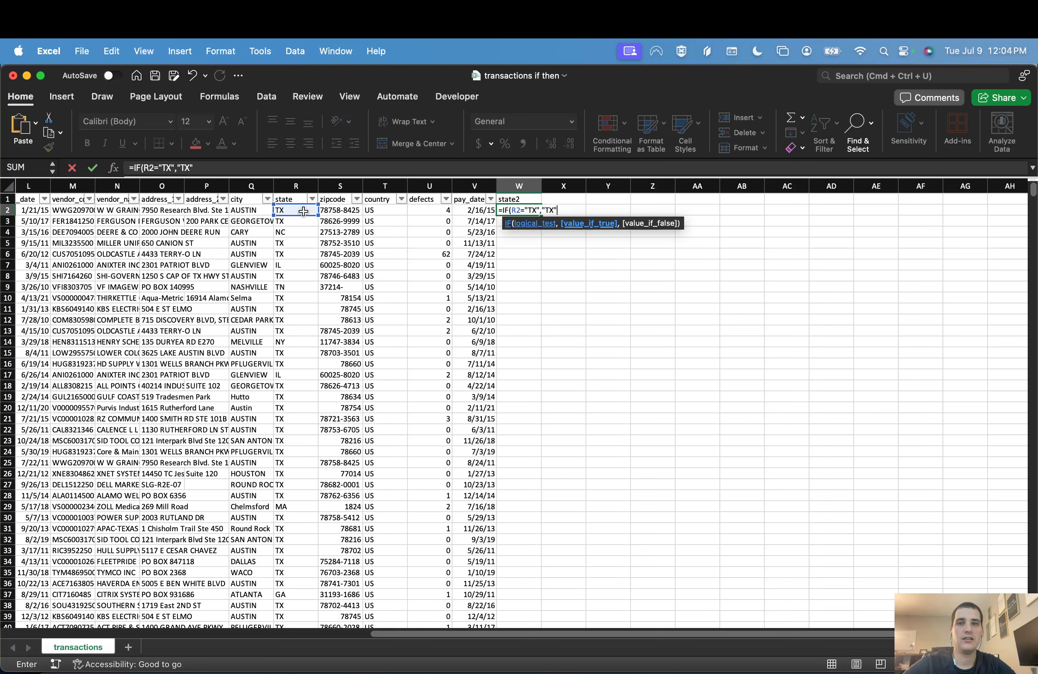
{"action": "type", "text": ")"}
{"action": "key", "text": "Return"}
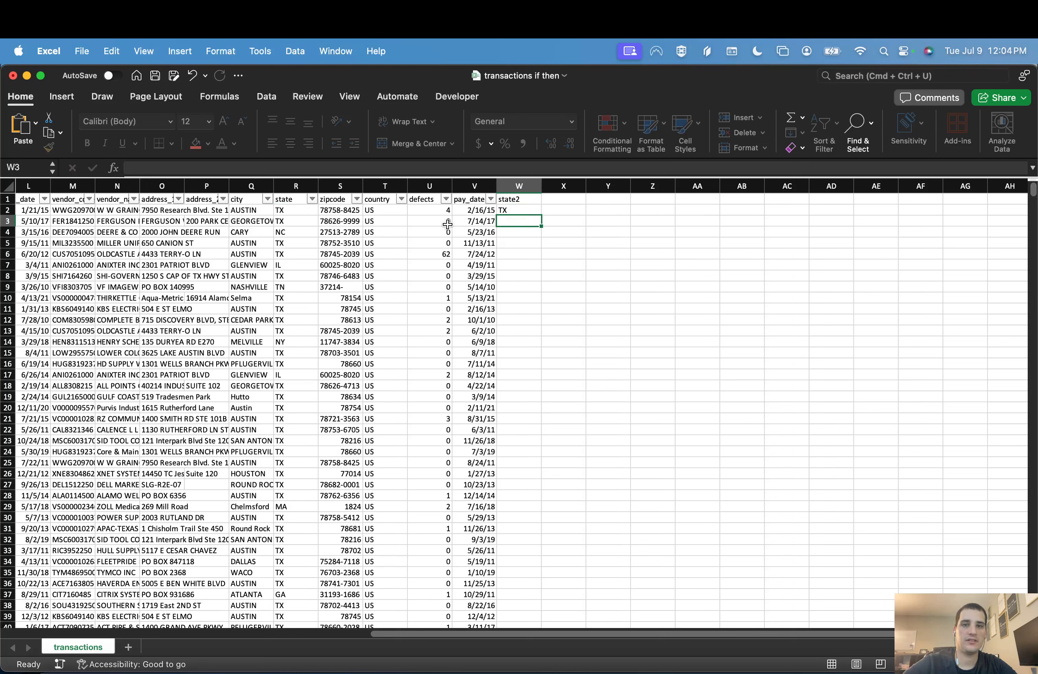
{"action": "left_click", "coordinate": [530, 211]}
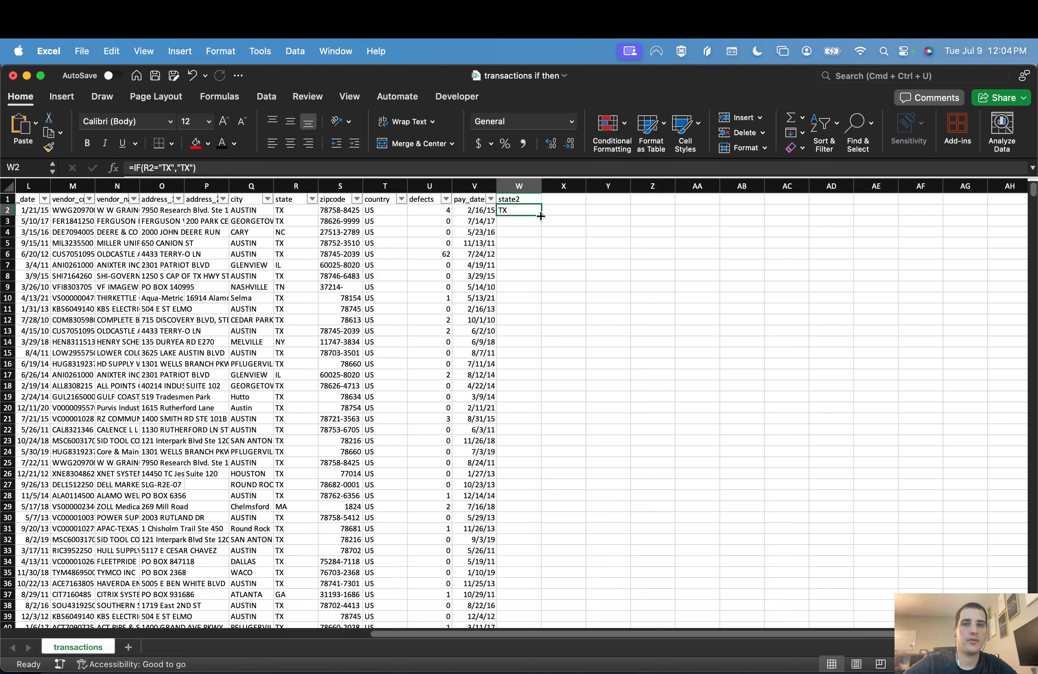
{"action": "double_click", "coordinate": [541, 215]}
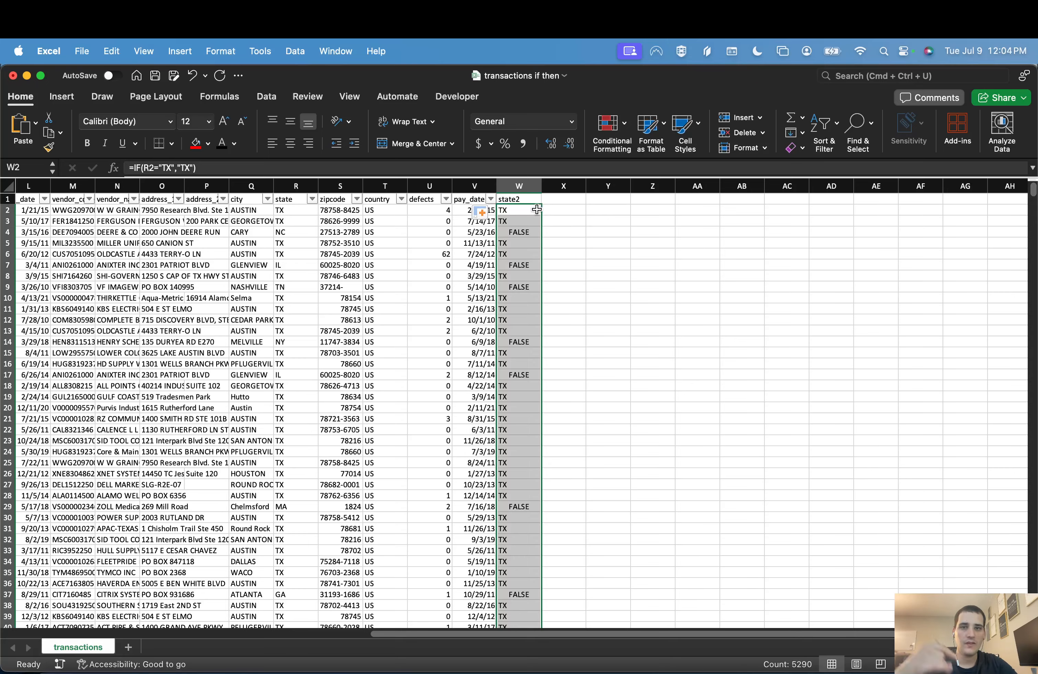
Step: Examine the filled state2 column's results and copied formulas against the state column
{"action": "left_click", "coordinate": [537, 210]}
{"action": "key", "text": "Down"}
{"action": "key", "text": "Down"}
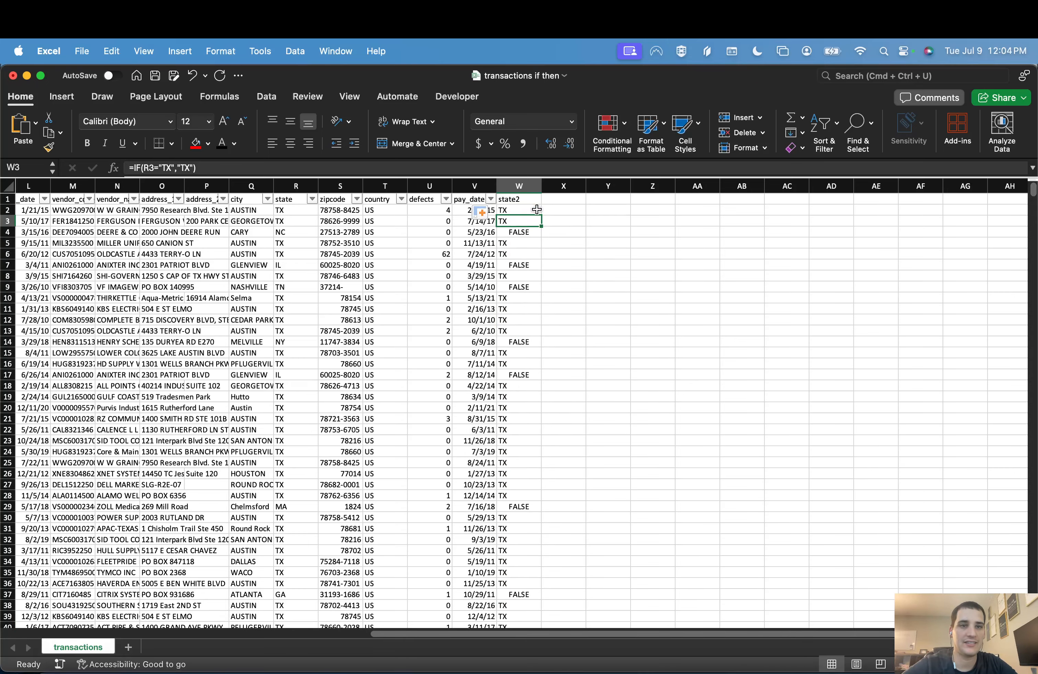
{"action": "scroll", "coordinate": [540, 403], "scroll_direction": "down", "scroll_amount": 10}
{"action": "scroll", "coordinate": [540, 402], "scroll_direction": "left", "scroll_amount": 1}
{"action": "scroll", "coordinate": [539, 403], "scroll_direction": "up", "scroll_amount": 15}
{"action": "scroll", "coordinate": [539, 403], "scroll_direction": "right", "scroll_amount": 1}
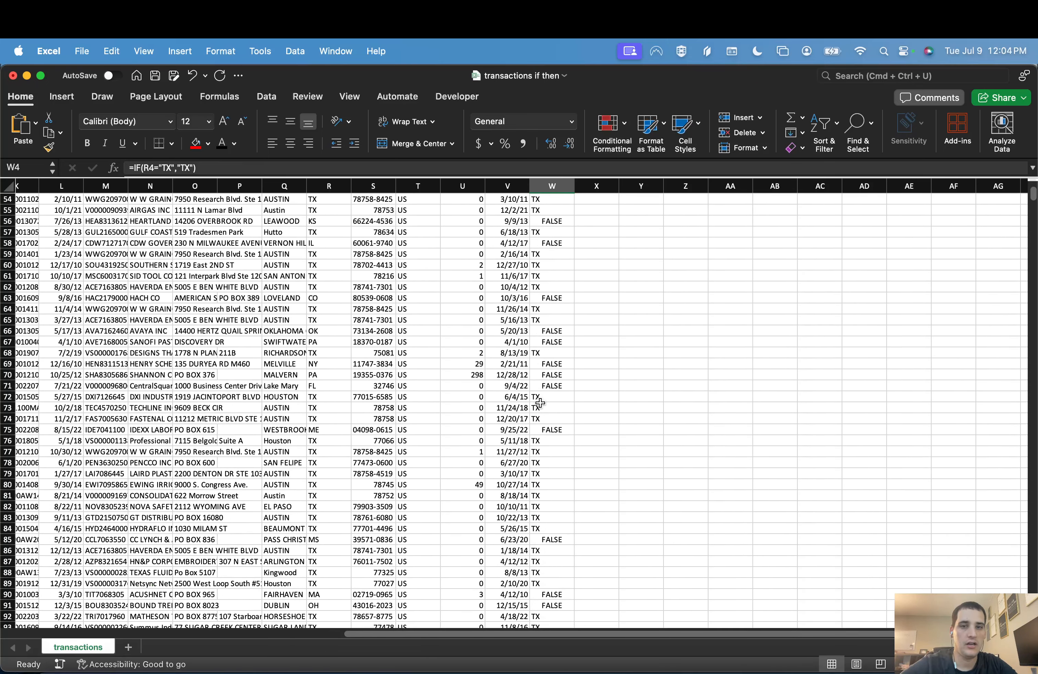
{"action": "key", "text": "Up"}
{"action": "key", "text": "Up"}
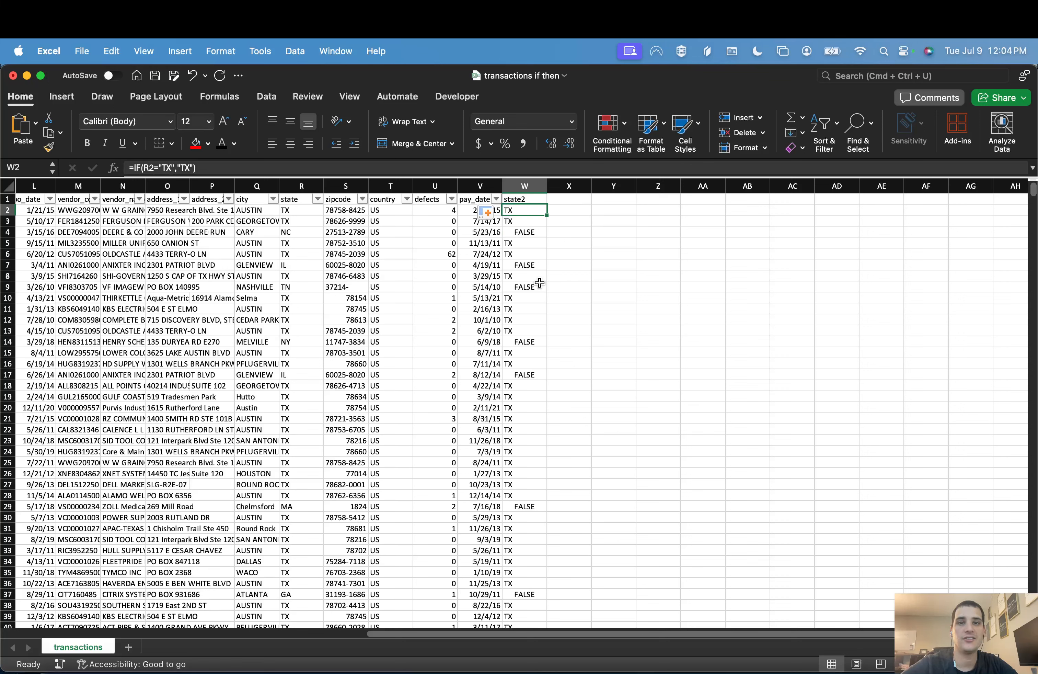
{"action": "left_click", "coordinate": [269, 167]}
{"action": "key", "text": "BackSpace"}
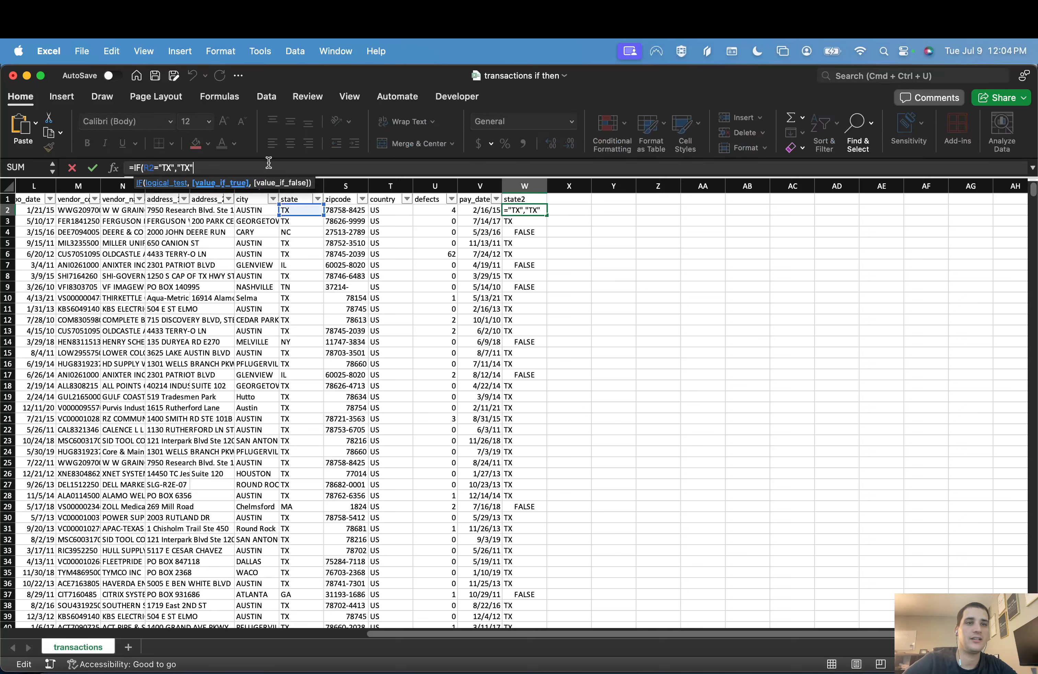
{"action": "type", "text": ")"}
{"action": "key", "text": "ctrl+Return"}
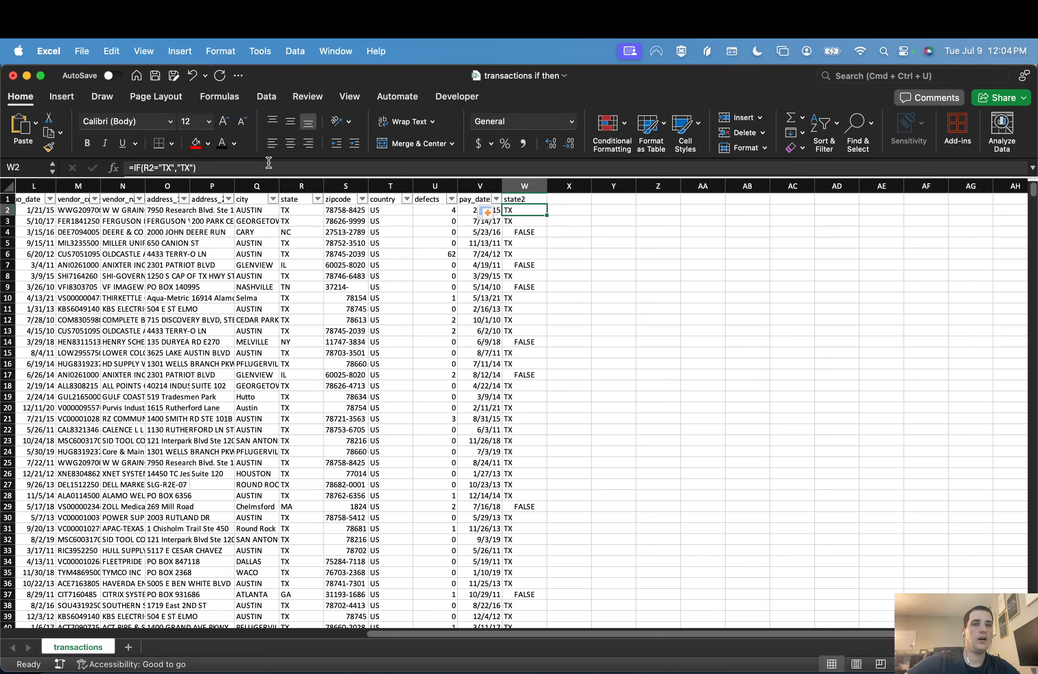
Step: Try "Tx" instead of all capitals as the comparison text in the W2 formula
{"action": "left_click", "coordinate": [268, 162]}
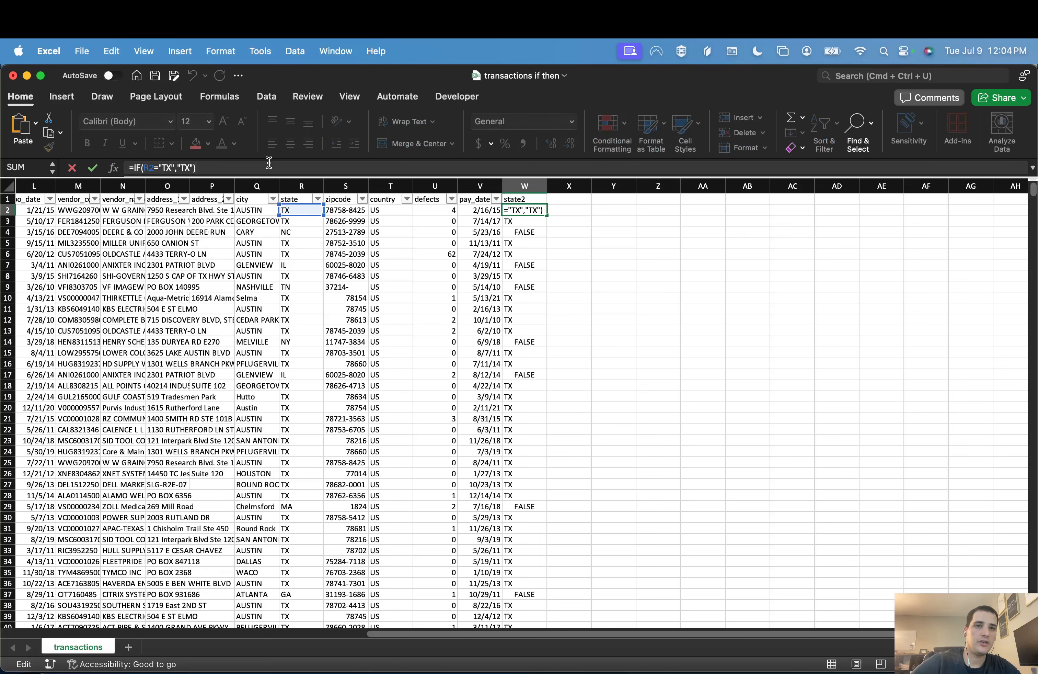
{"action": "key", "text": "BackSpace"}
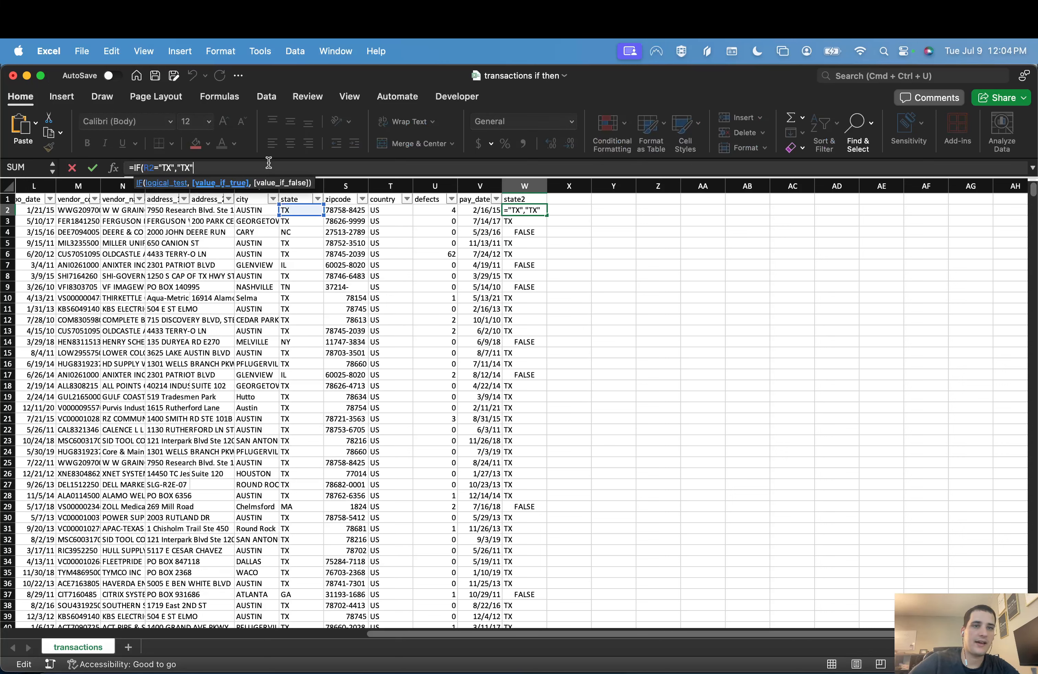
{"action": "left_click", "coordinate": [168, 167]}
{"action": "key", "text": "BackSpace"}
{"action": "type", "text": "x"}
{"action": "left_click", "coordinate": [220, 171]}
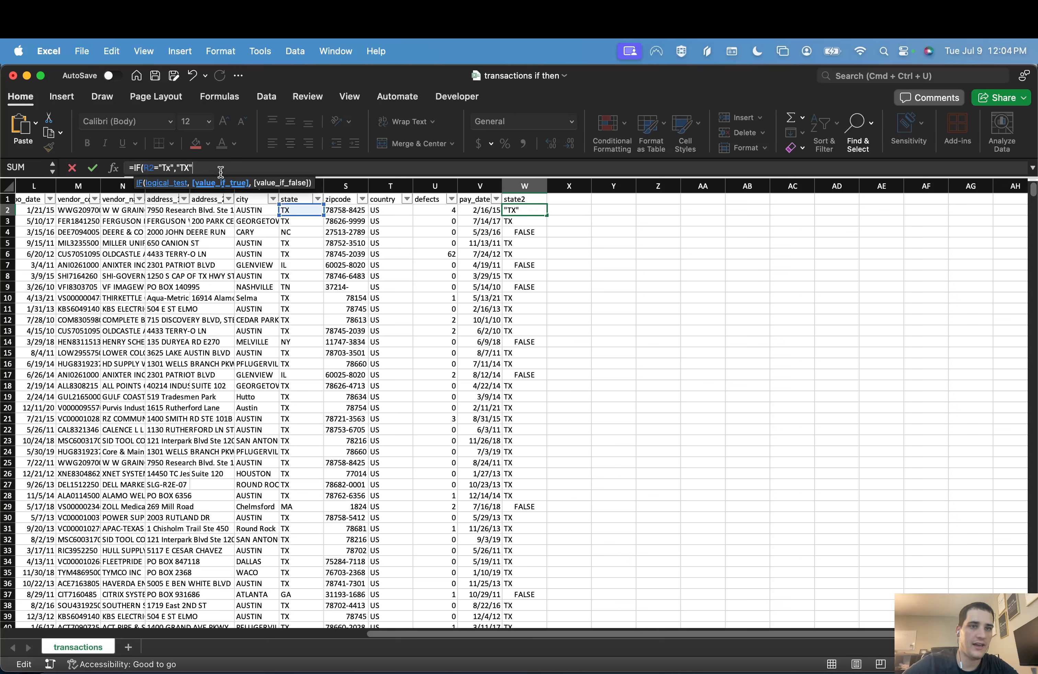
{"action": "type", "text": ")"}
{"action": "key", "text": "Return"}
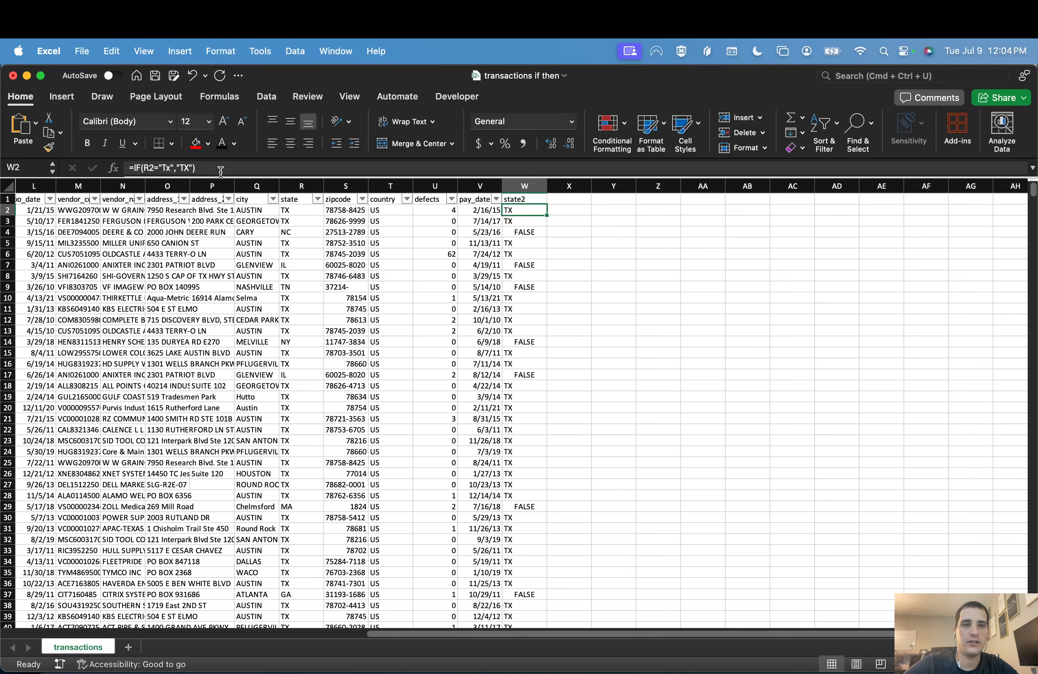
Step: Try "tx" as the comparison text in the W2 formula and undo the letter-case changes
{"action": "left_click", "coordinate": [244, 169]}
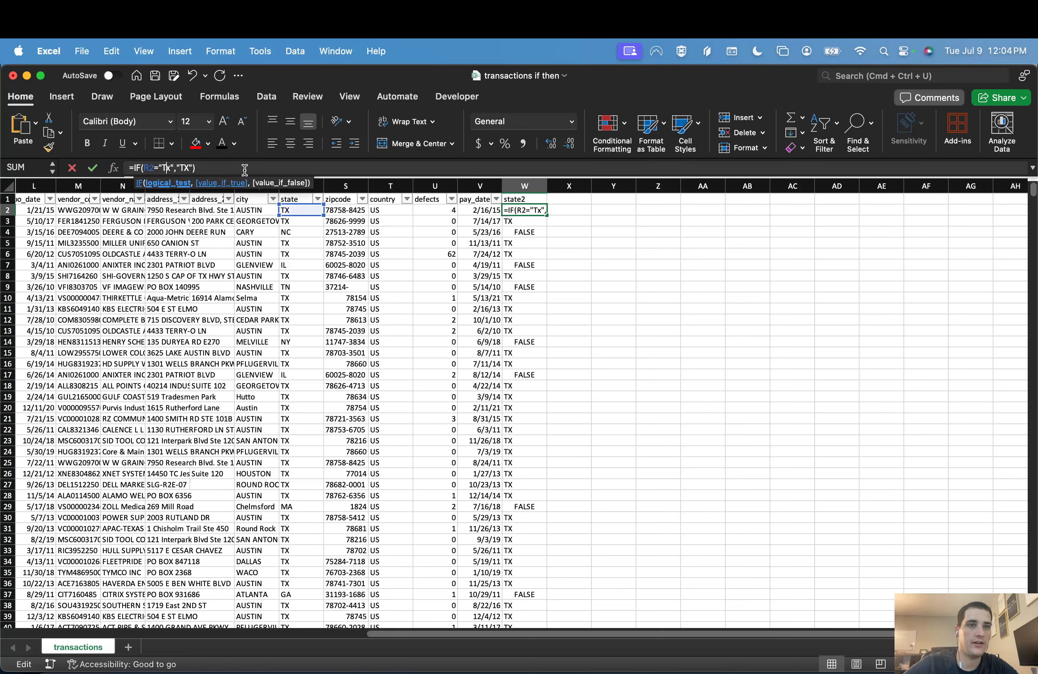
{"action": "key", "text": "Return"}
{"action": "key", "text": "Up"}
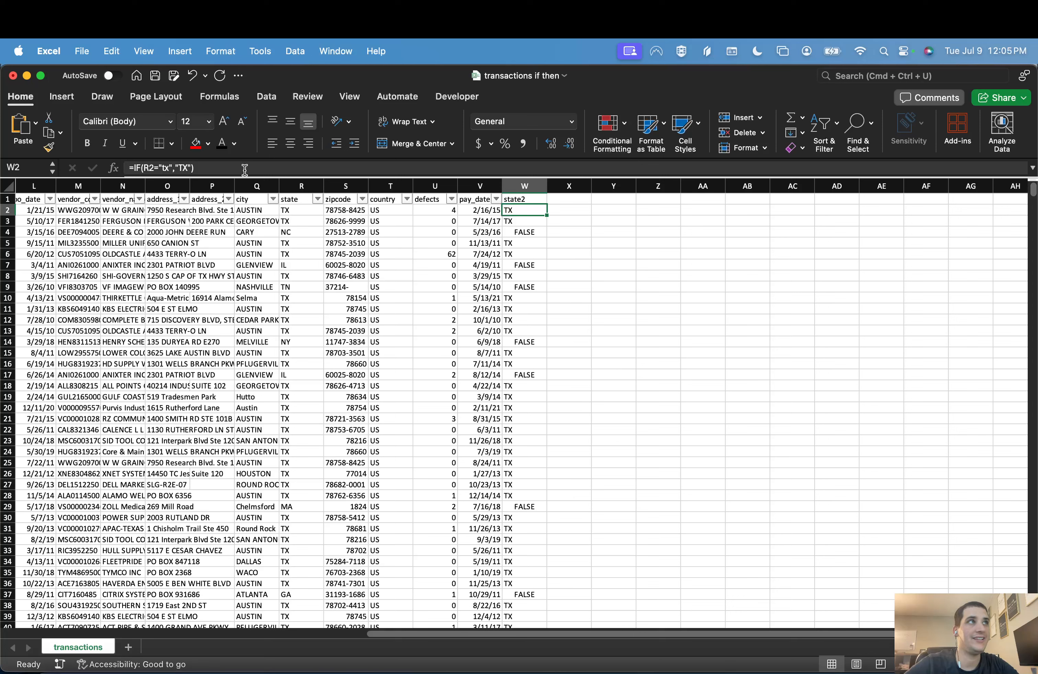
{"action": "key", "text": "super+z"}
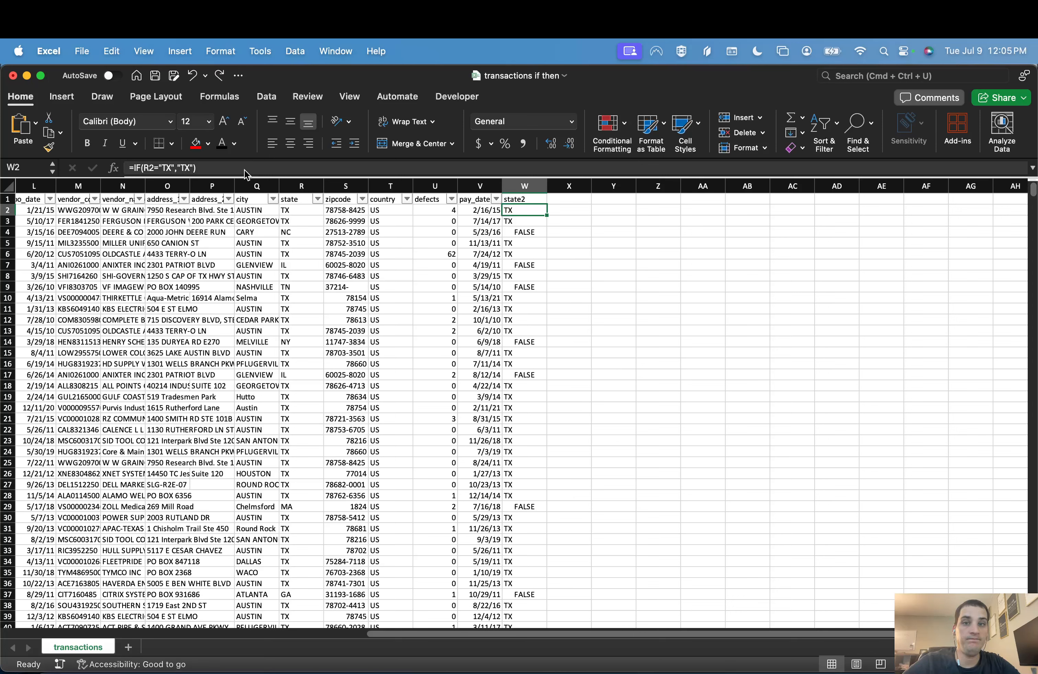
Step: Add "Other" as the value-if-false in cell W2, making the formula =IF(R2="TX","TX","Other")
{"action": "left_click", "coordinate": [212, 172]}
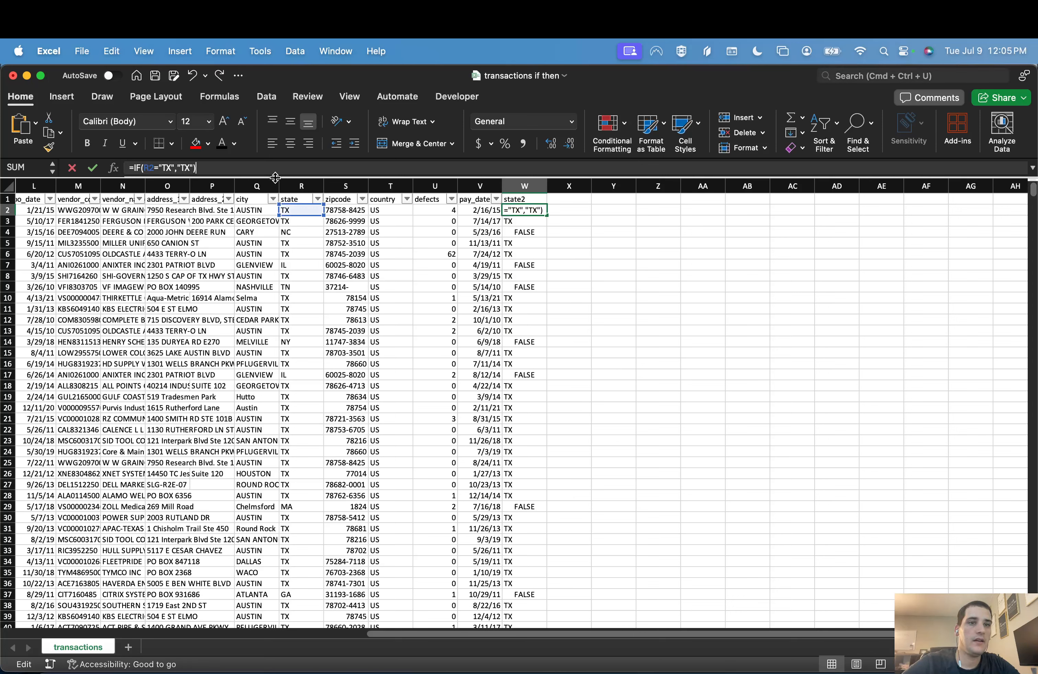
{"action": "key", "text": "BackSpace"}
{"action": "type", "text": ","}
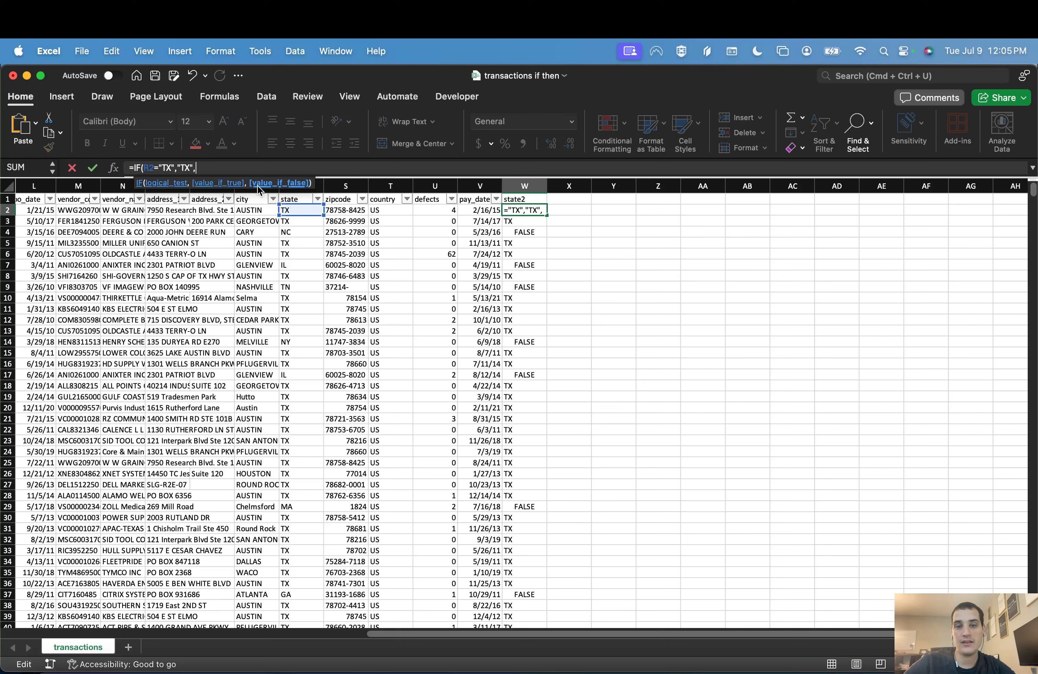
{"action": "type", "text": "\""}
{"action": "type", "text": "Oth"}
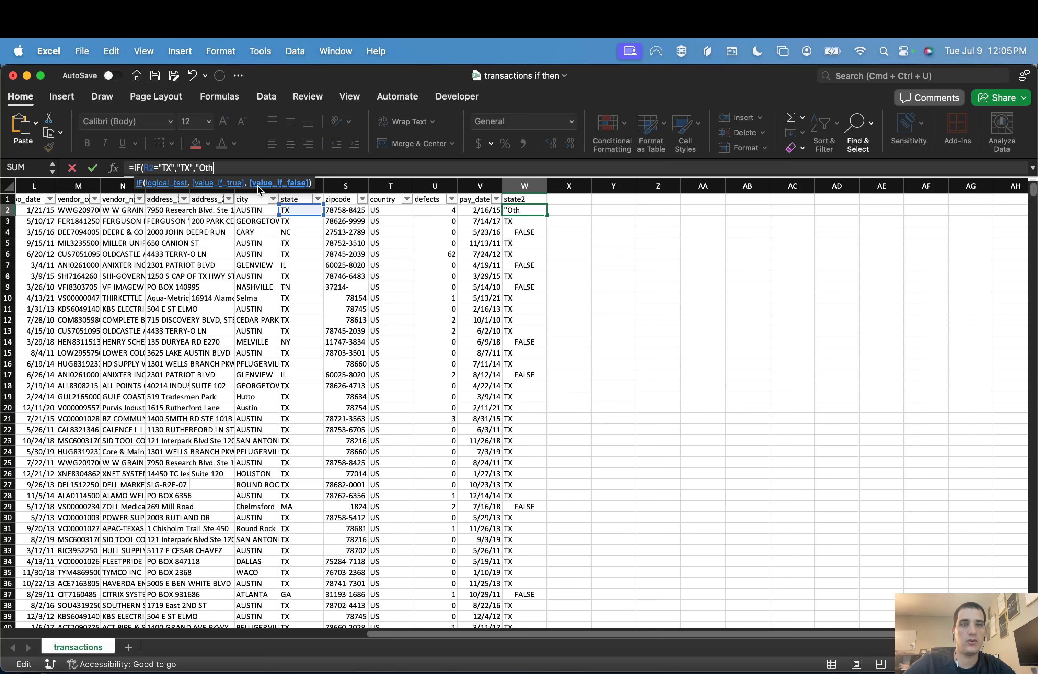
{"action": "type", "text": "er\")"}
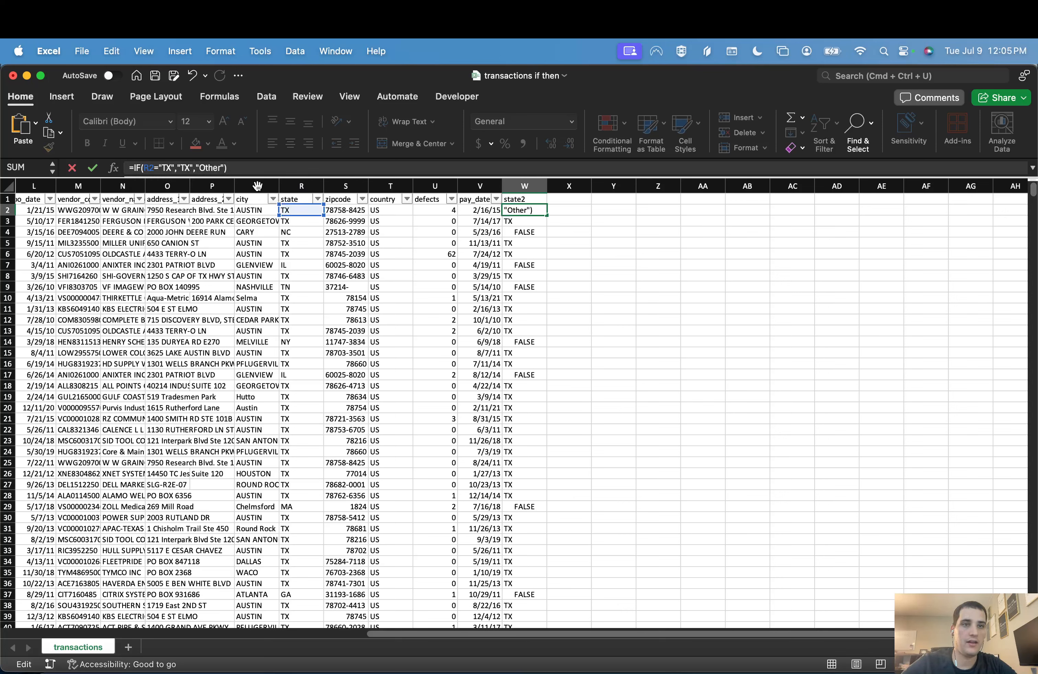
{"action": "key", "text": "Return"}
{"action": "key", "text": "Down"}
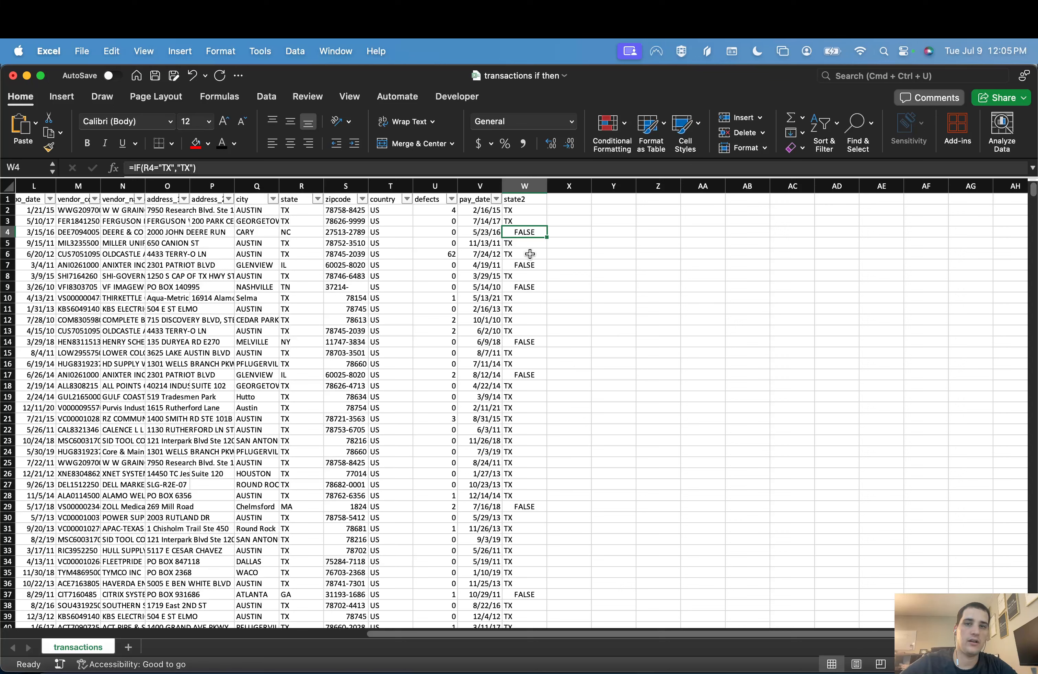
{"action": "left_click", "coordinate": [529, 211]}
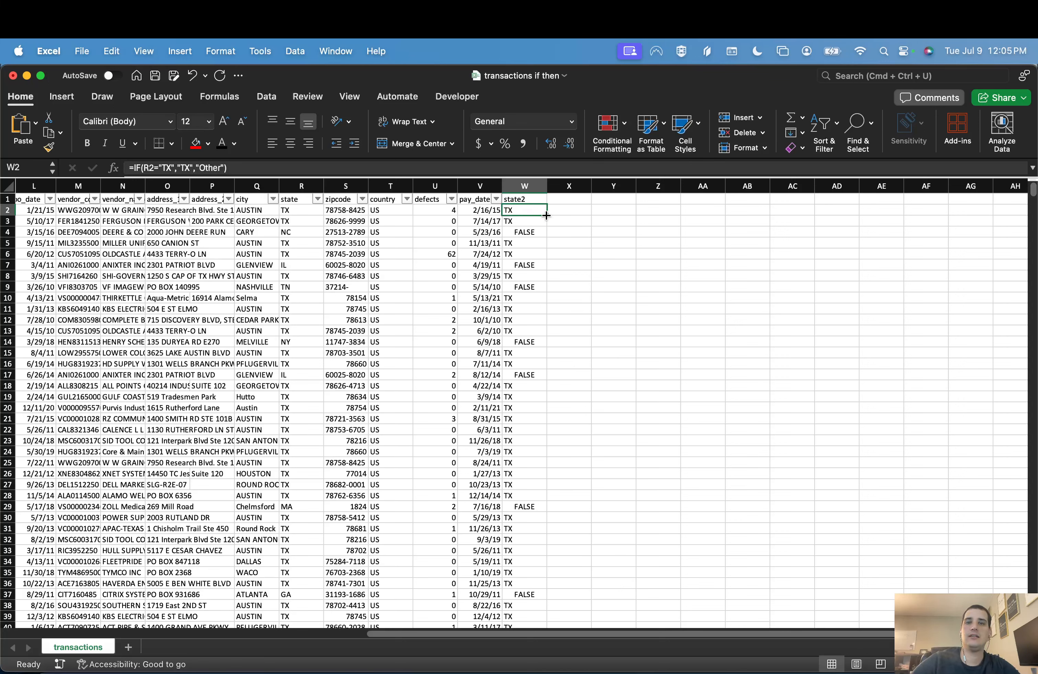
Step: Copy the updated W2 formula down the state2 column and add the header "region" in cell X1
{"action": "double_click", "coordinate": [546, 215]}
{"action": "left_click", "coordinate": [535, 211]}
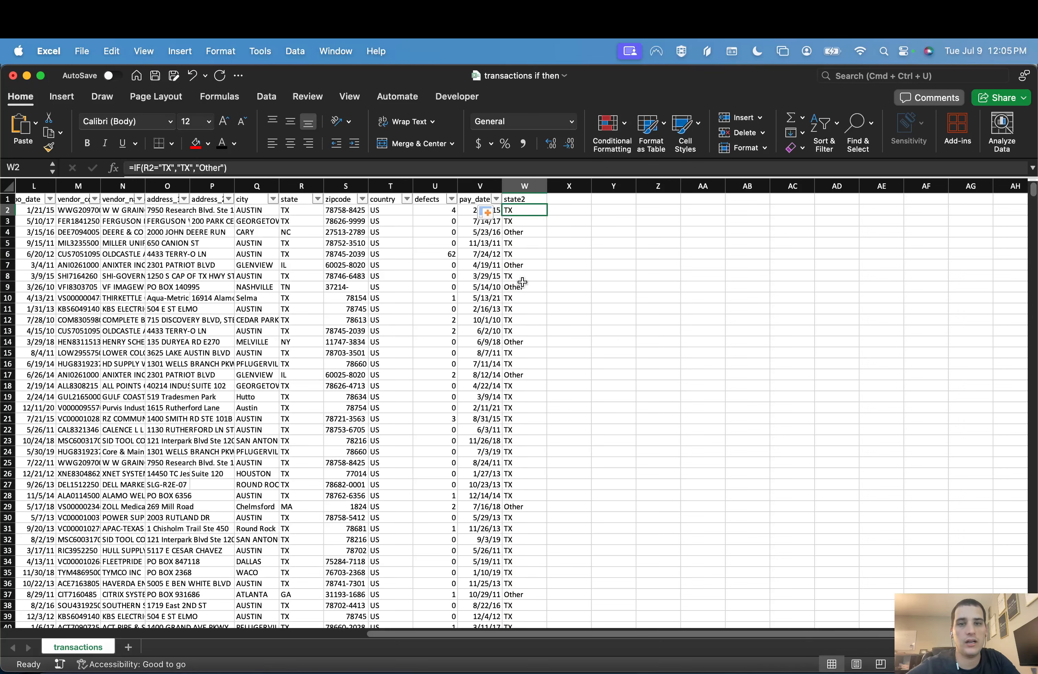
{"action": "key", "text": "Up"}
{"action": "key", "text": "Right"}
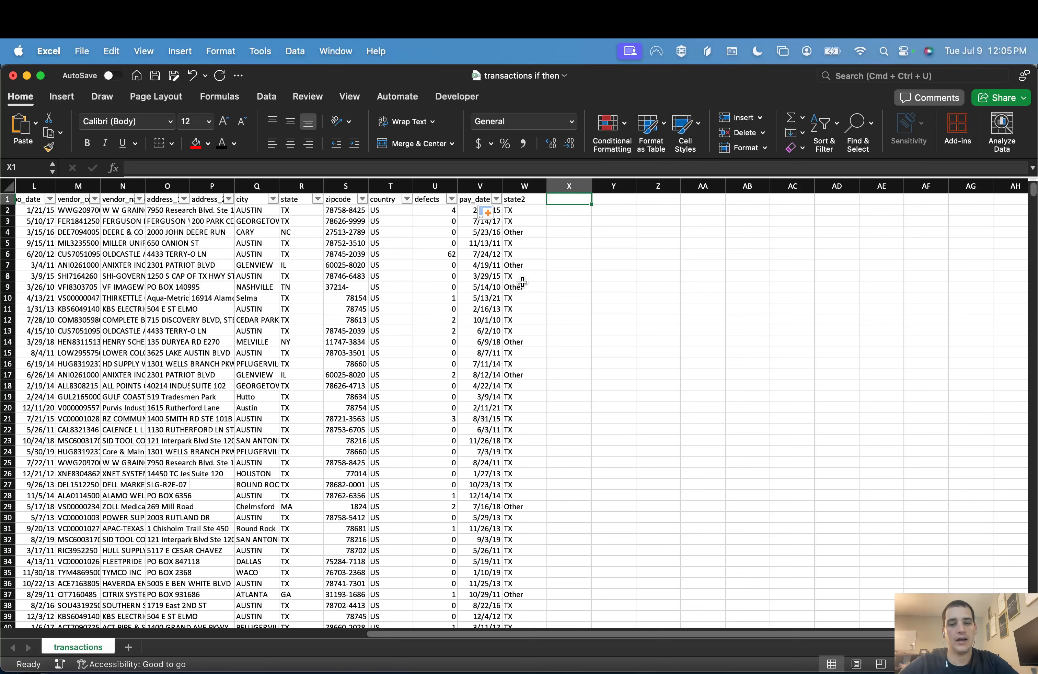
{"action": "type", "text": "region"}
{"action": "key", "text": "Return"}
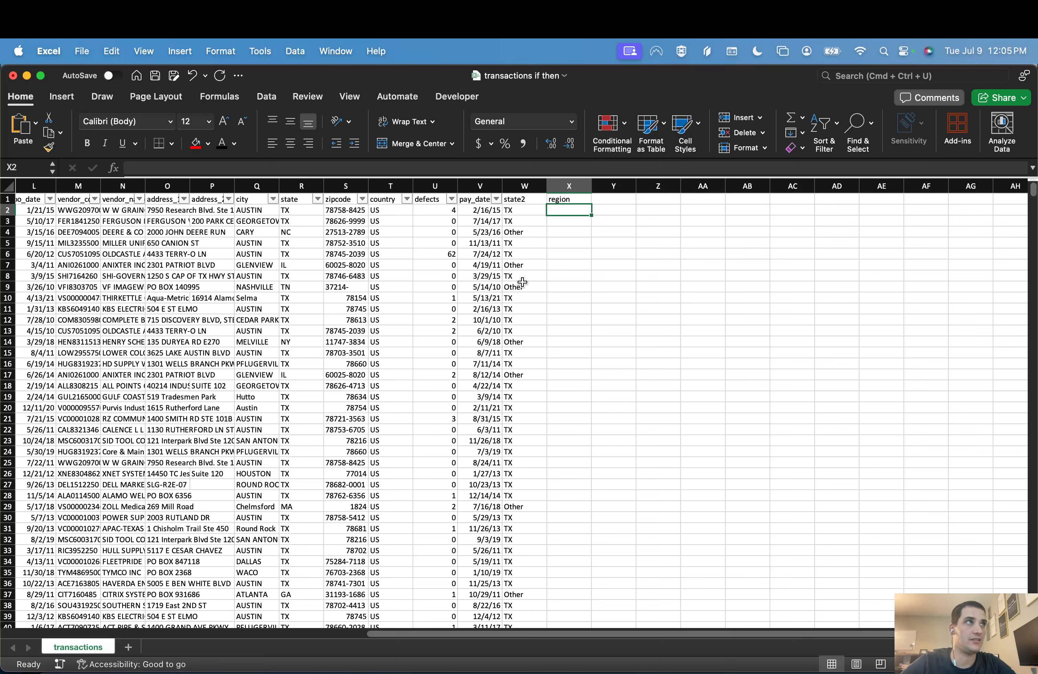
Step: Start an IF formula in X2 that tests whether R2 equals "TX" and returns "TX" if true
{"action": "type", "text": "=IF("}
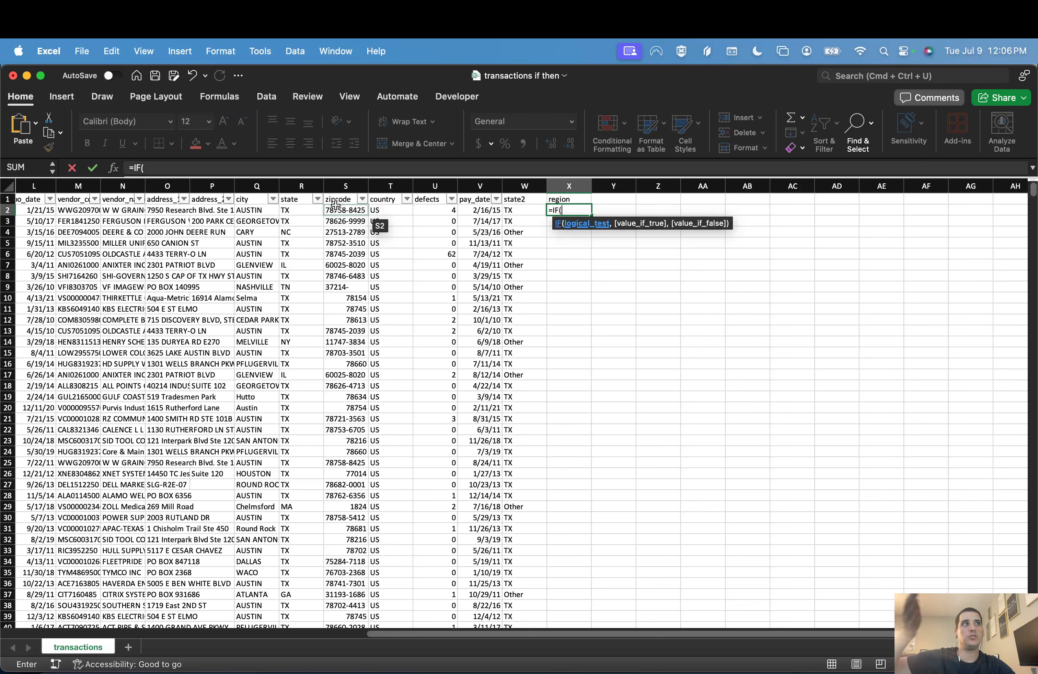
{"action": "left_click", "coordinate": [293, 212]}
{"action": "type", "text": "=\"T"}
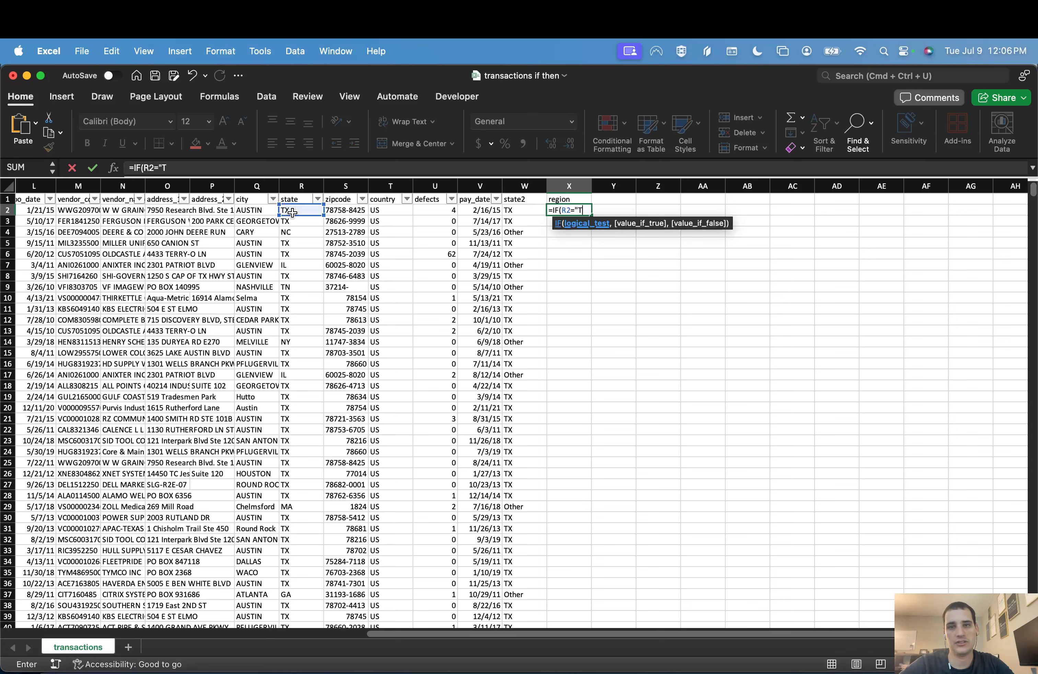
{"action": "type", "text": "X\",\"TX\","}
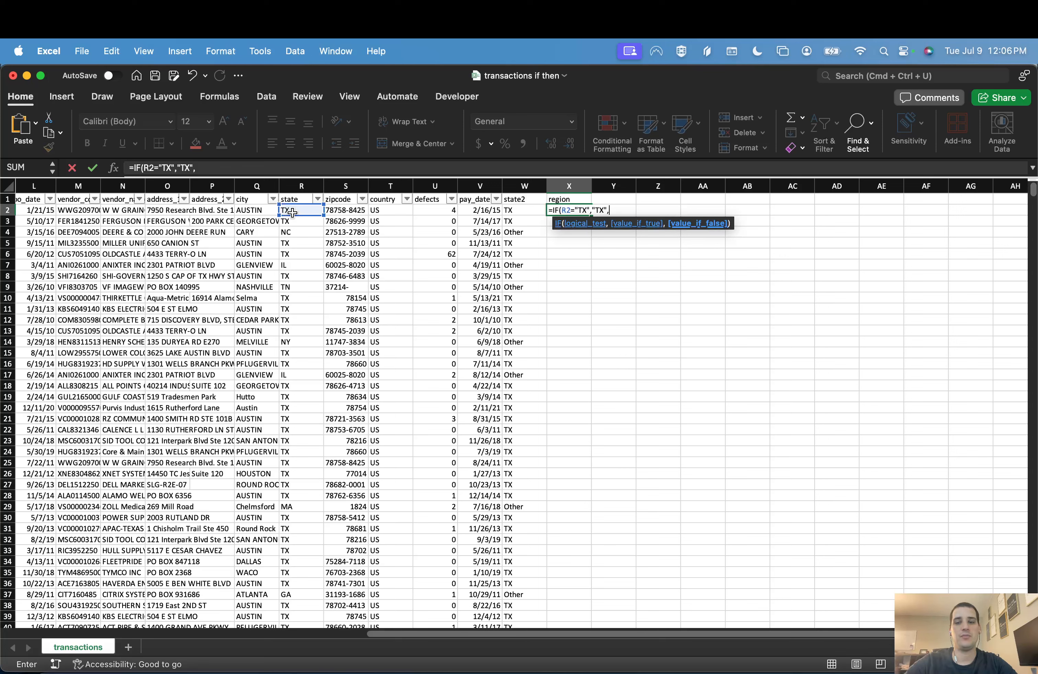
Step: Nest a second IF as the value-if-false in X2, returning "Southeast" when R2 equals "GA"
{"action": "type", "text": "if("}
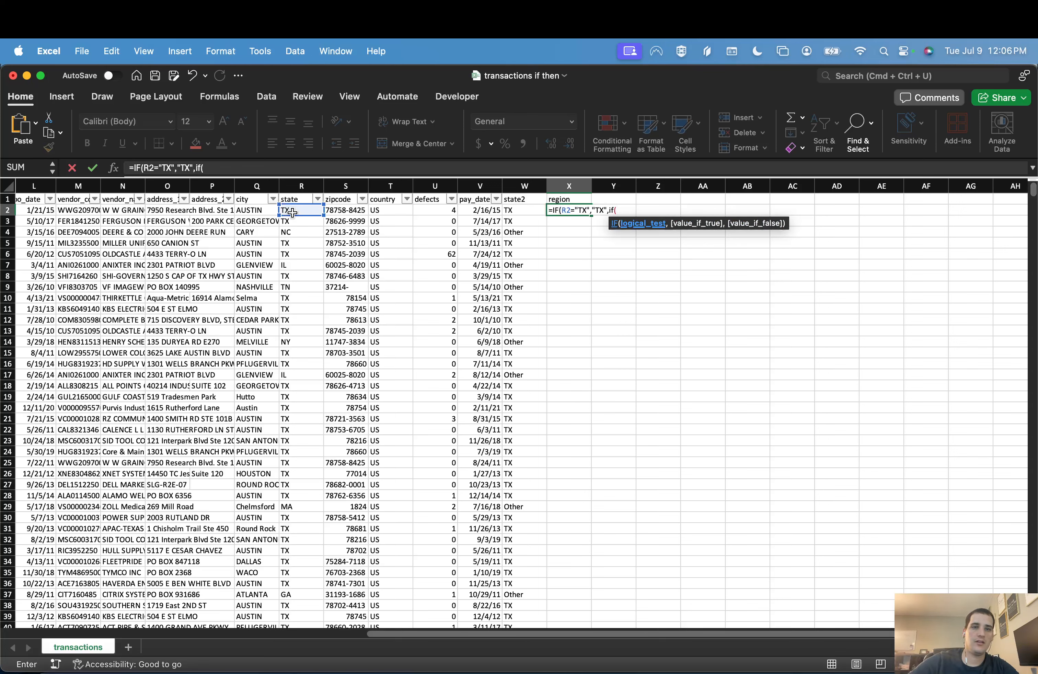
{"action": "left_click", "coordinate": [292, 213]}
{"action": "type", "text": "=\""}
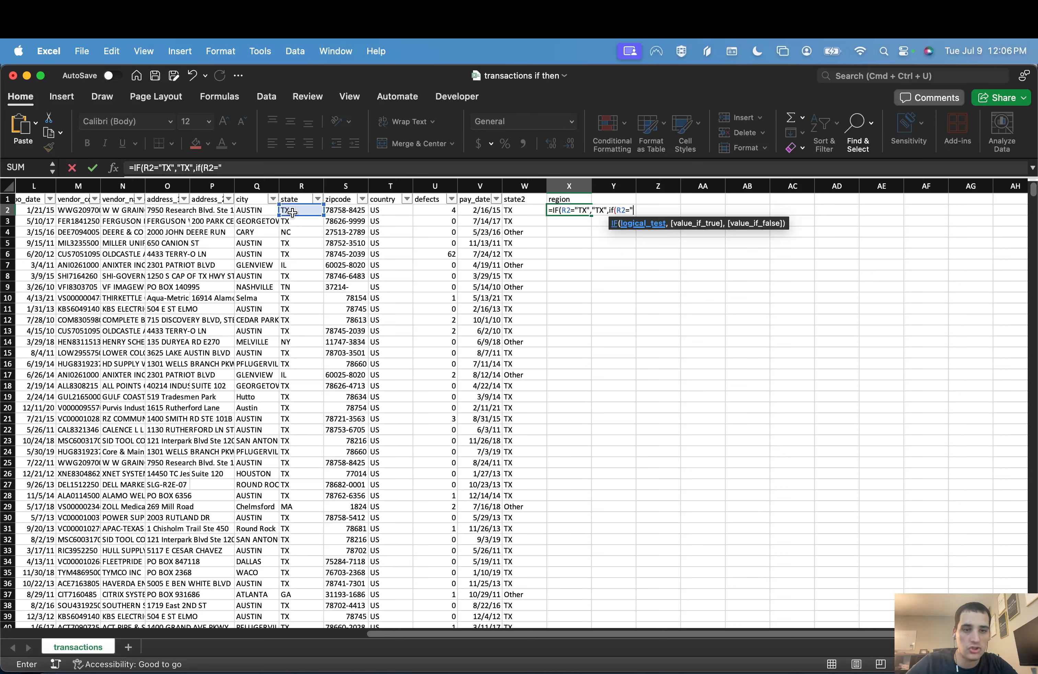
{"action": "type", "text": "GA\""}
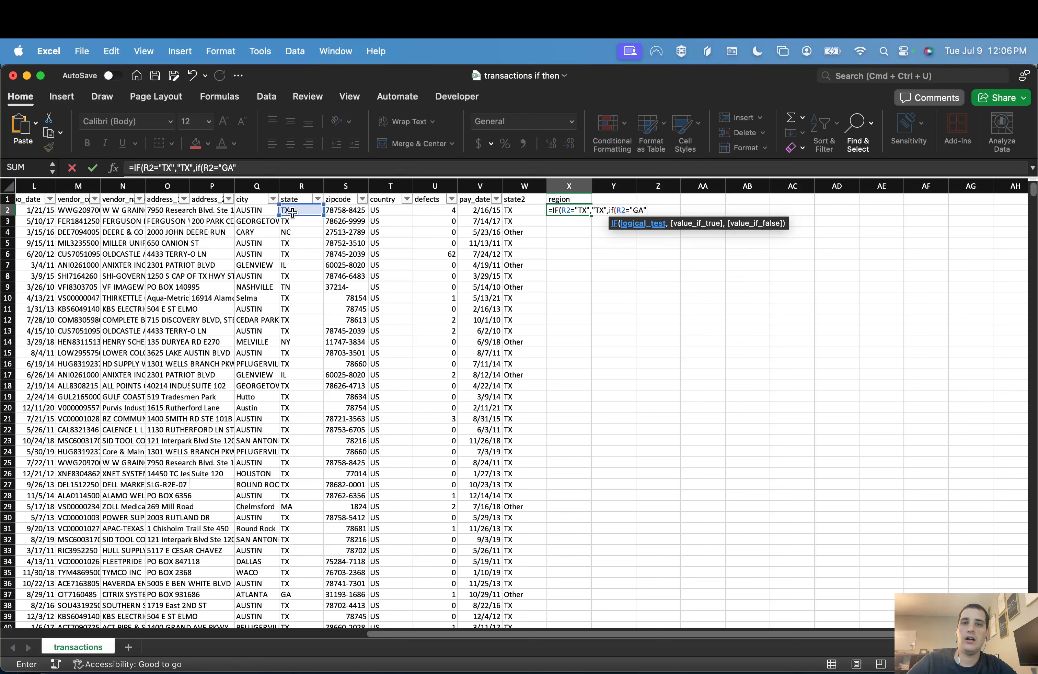
{"action": "type", "text": ",\""}
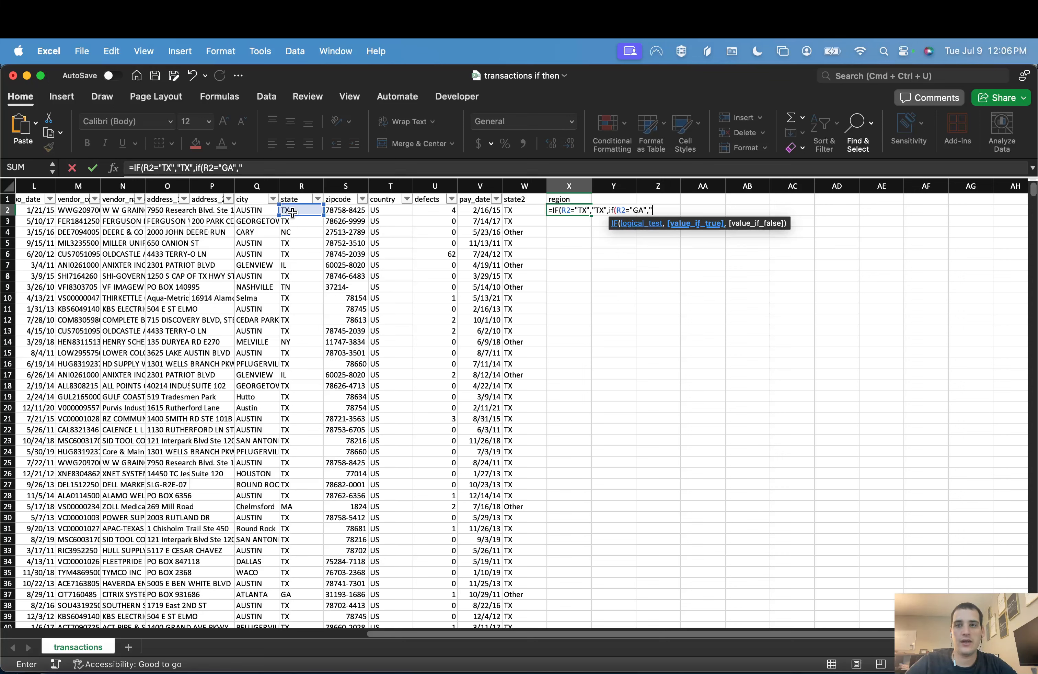
{"action": "type", "text": "Southeast\""}
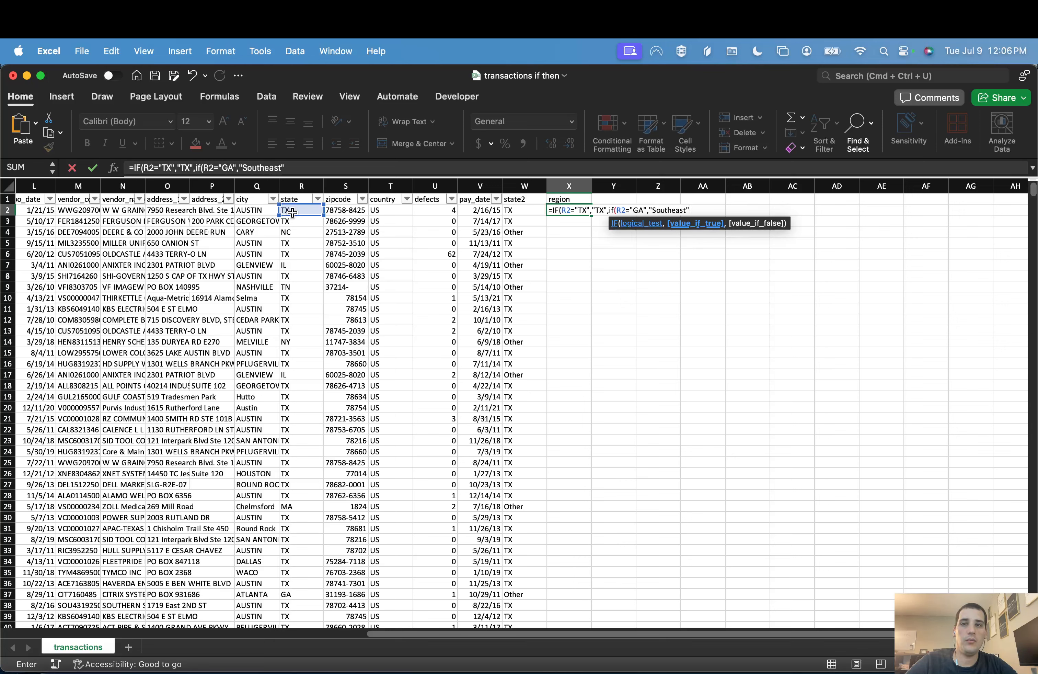
{"action": "type", "text": ","}
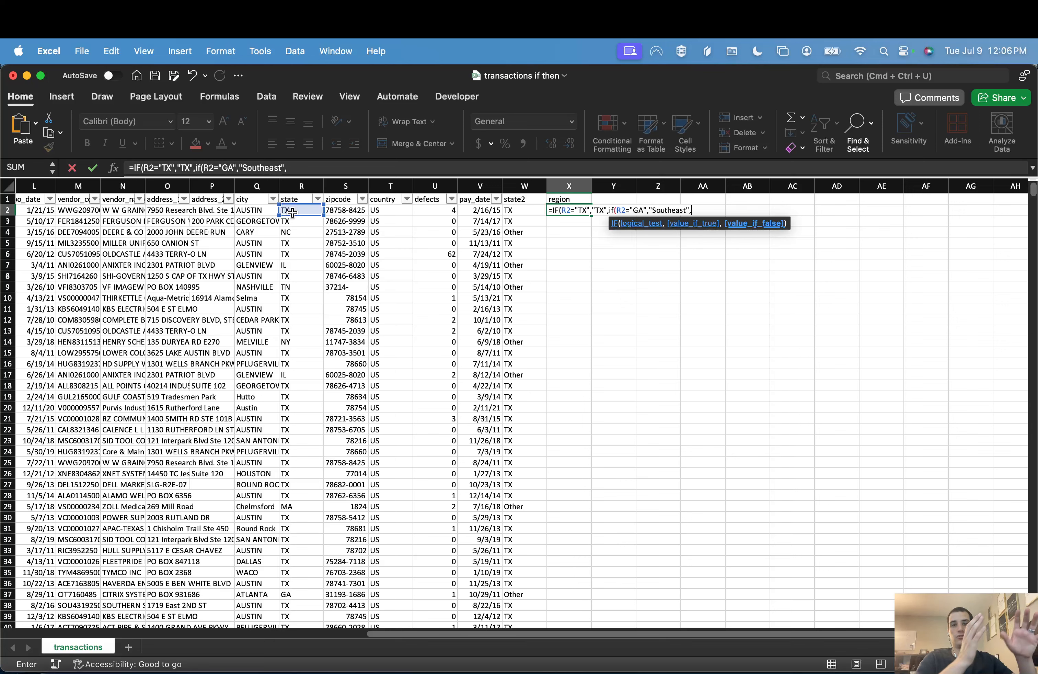
{"action": "type", "text": "if("}
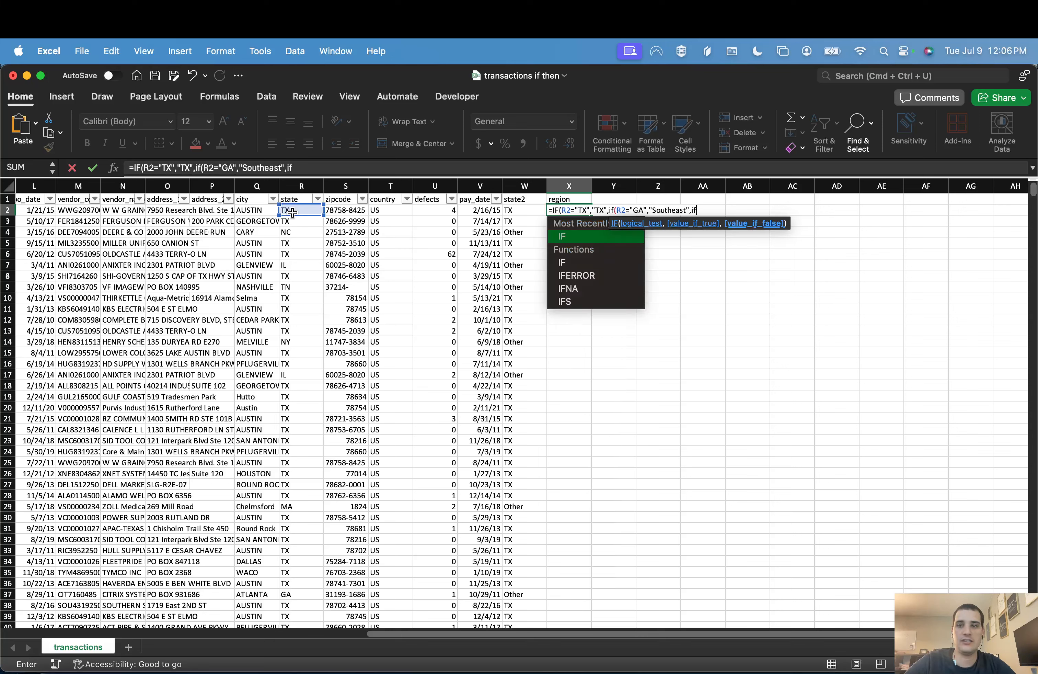
Step: Nest a third IF in the X2 formula, returning "Southeast" when R2 equals "TN"
{"action": "left_click", "coordinate": [292, 213]}
{"action": "type", "text": "=\""}
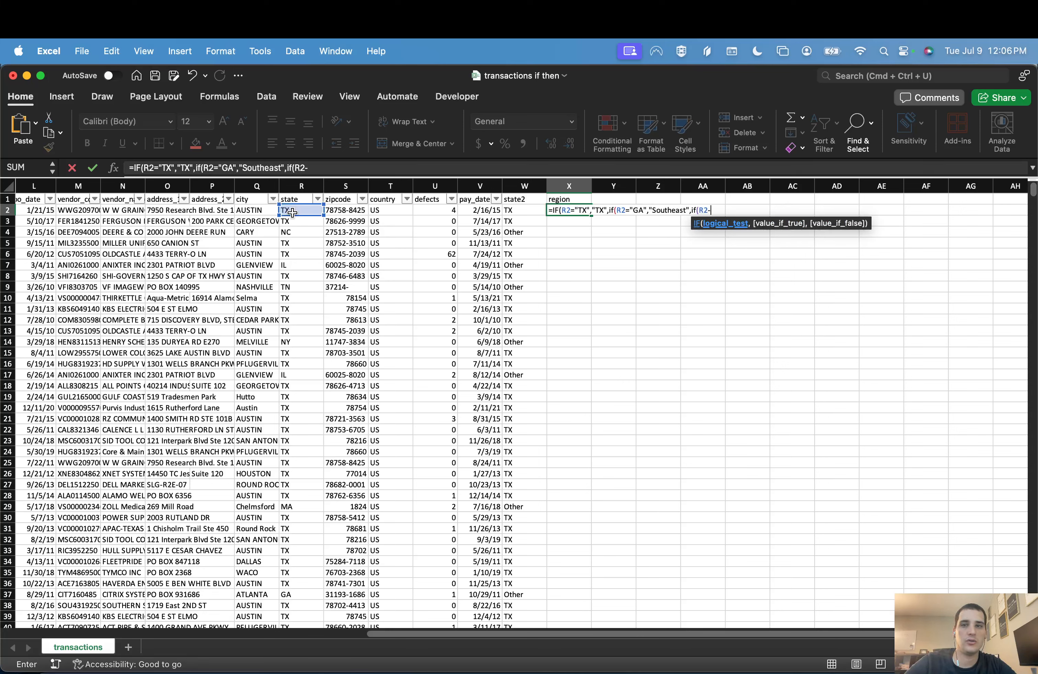
{"action": "type", "text": "TN"}
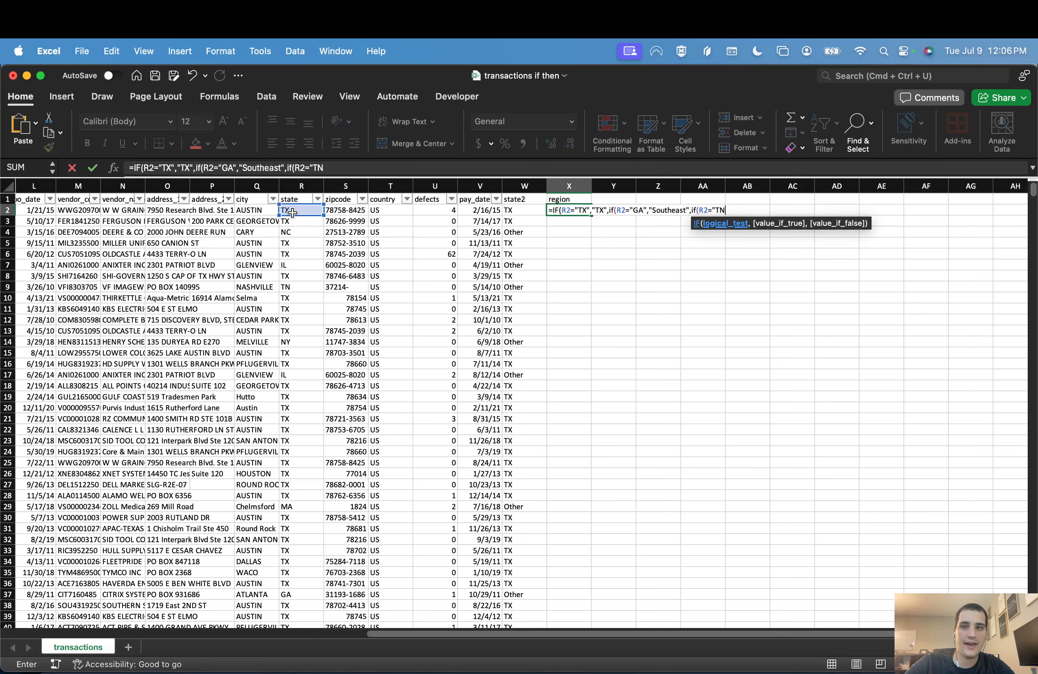
{"action": "type", "text": "\",\"SE"}
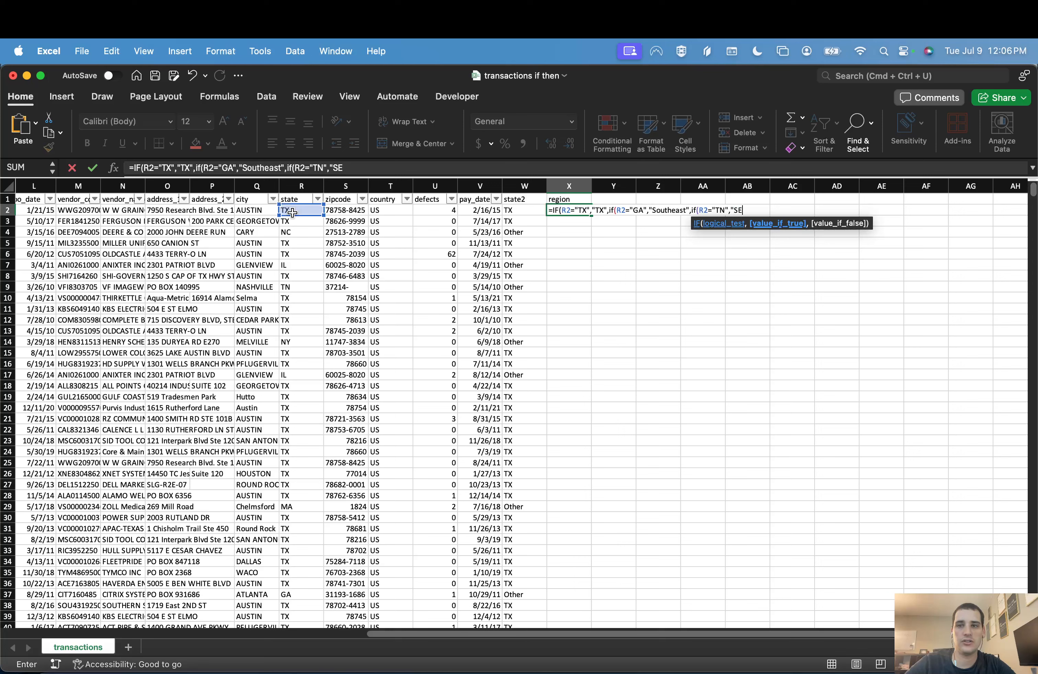
{"action": "type", "text": "outheast"}
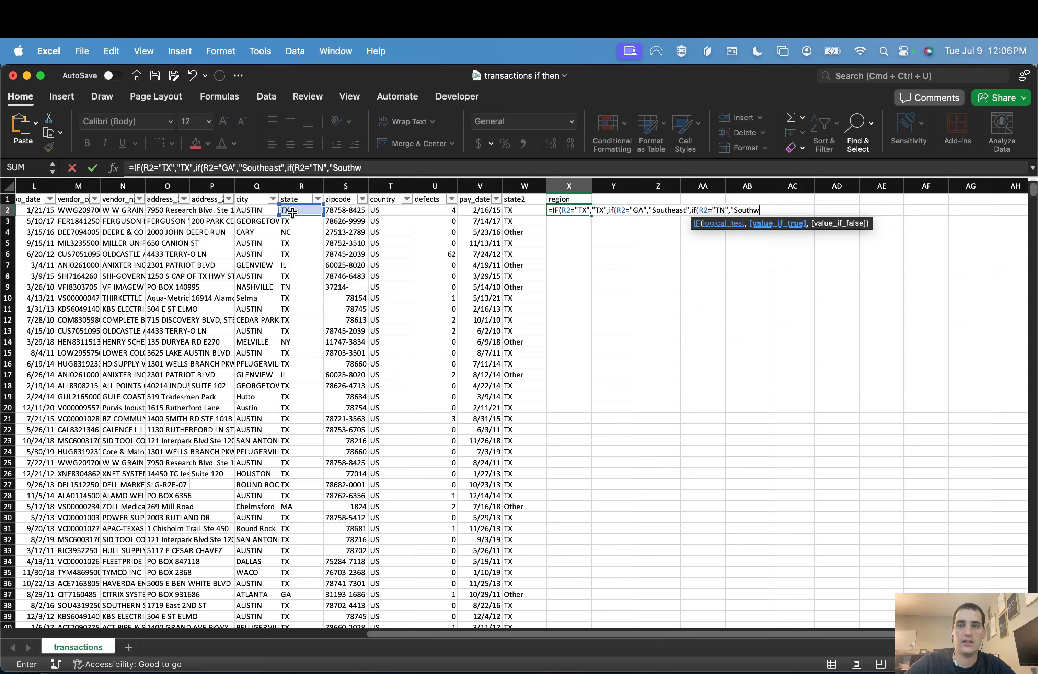
{"action": "type", "text": "\","}
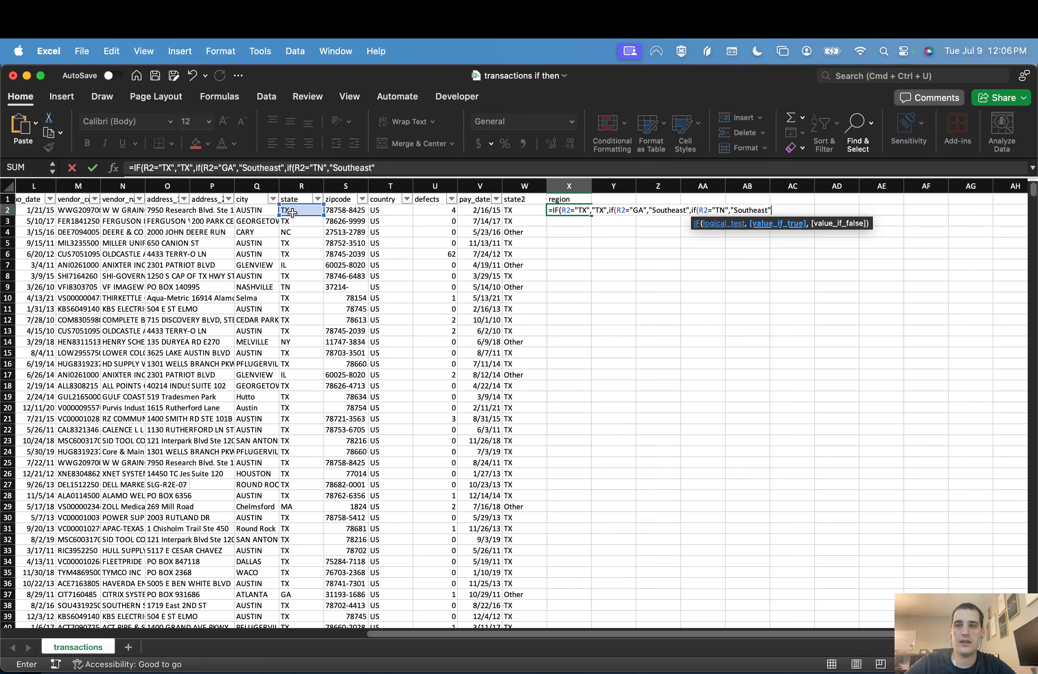
{"action": "type", "text": "if("}
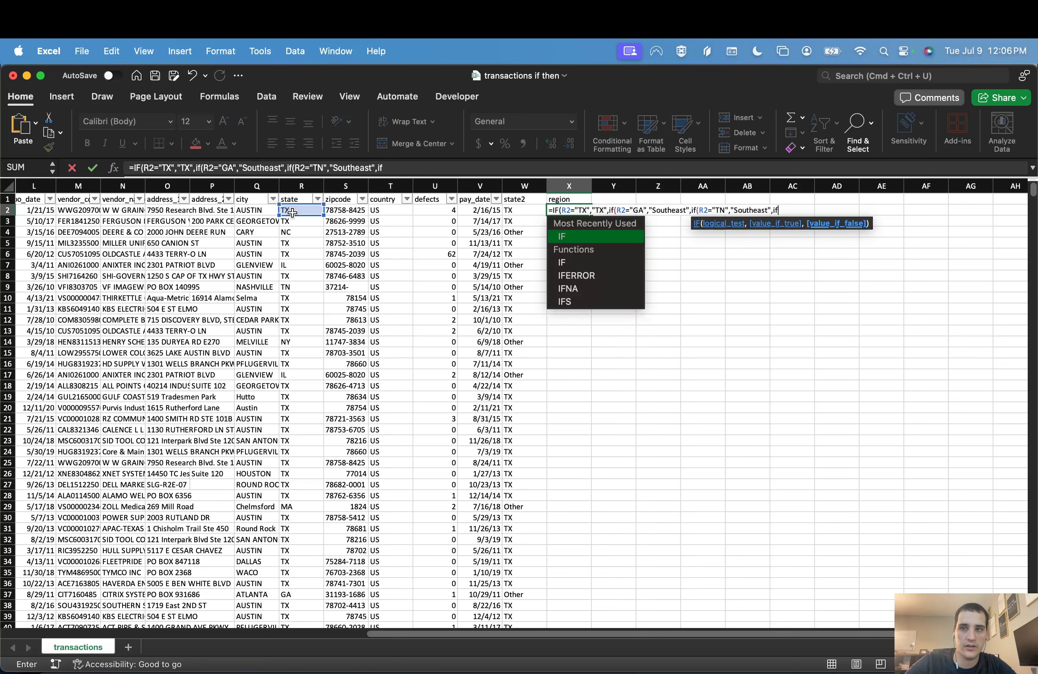
Step: Nest a fourth IF in the X2 formula, returning "Southeast" when R2 equals "NC"
{"action": "left_click", "coordinate": [292, 213]}
{"action": "type", "text": "=\"N"}
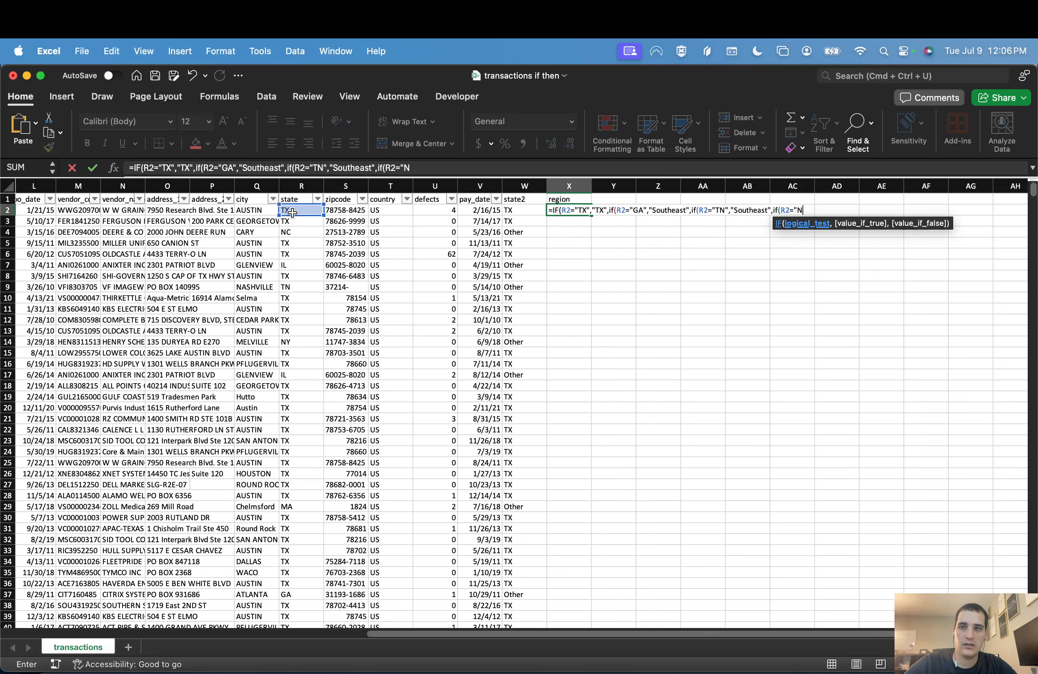
{"action": "type", "text": "C\",\"South"}
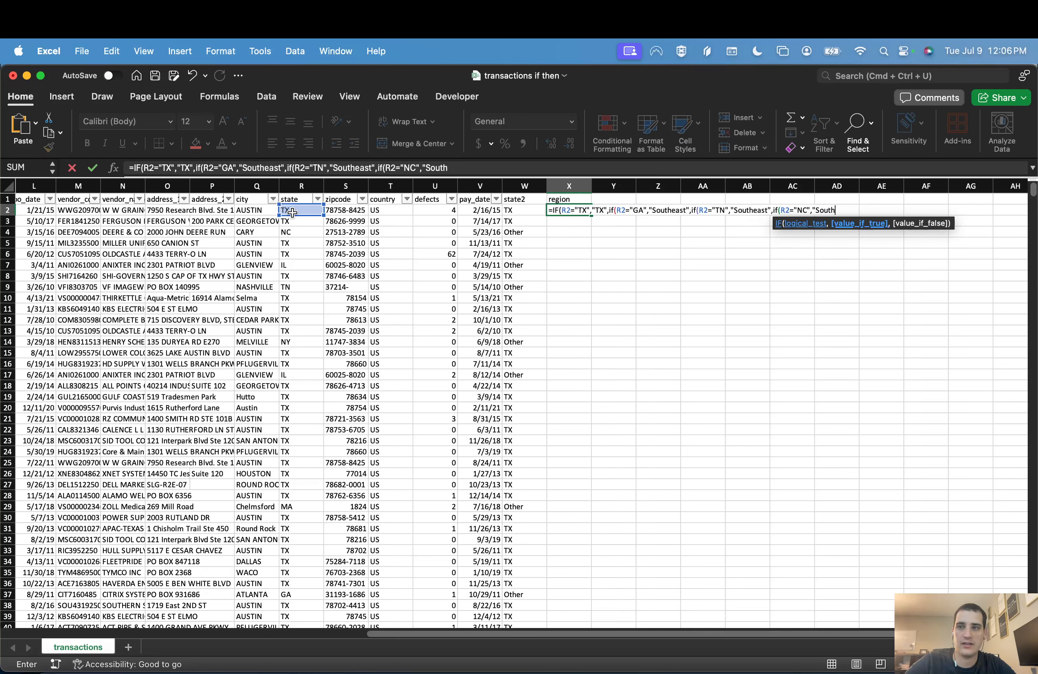
{"action": "type", "text": "east\""}
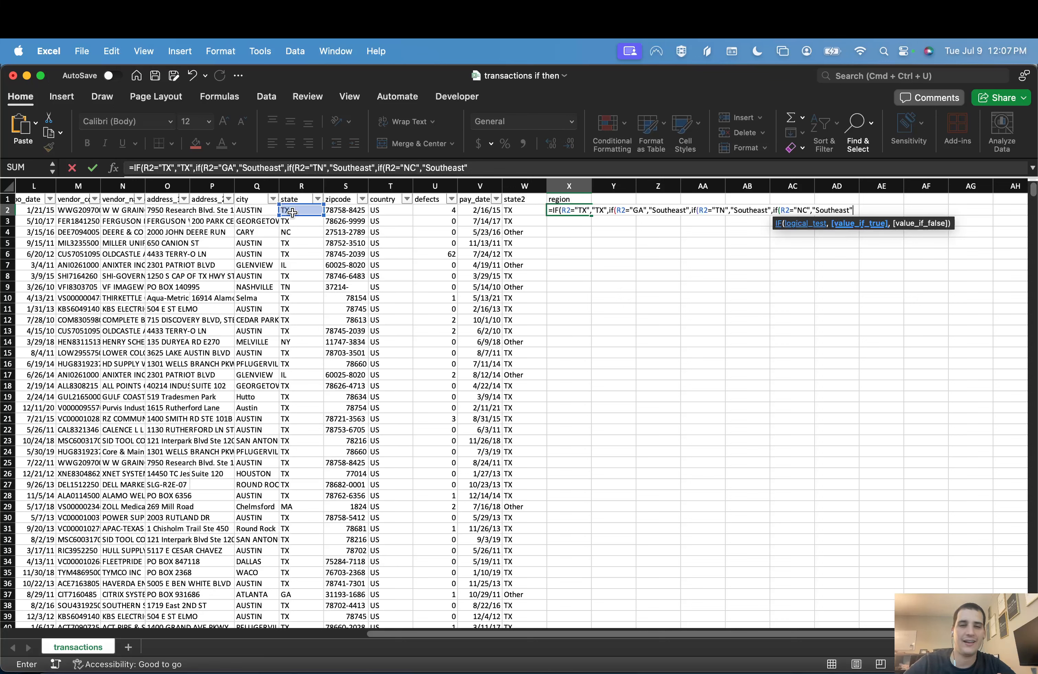
Step: Close the nested X2 formula with four parentheses, enter it, and copy it down the region column
{"action": "left_click", "coordinate": [493, 168]}
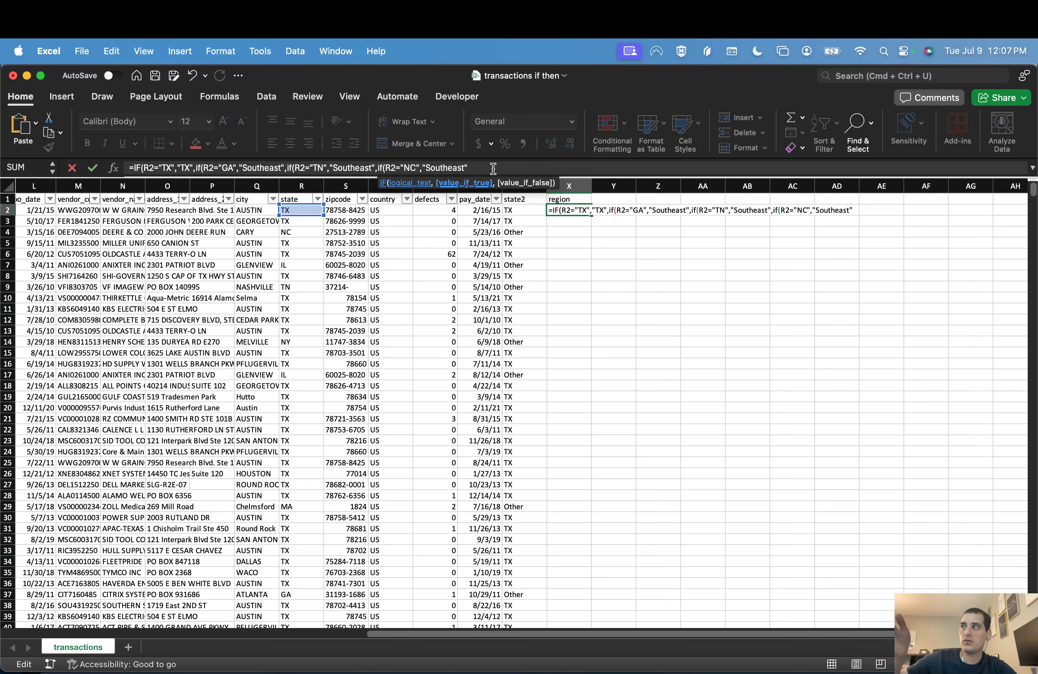
{"action": "type", "text": "))"}
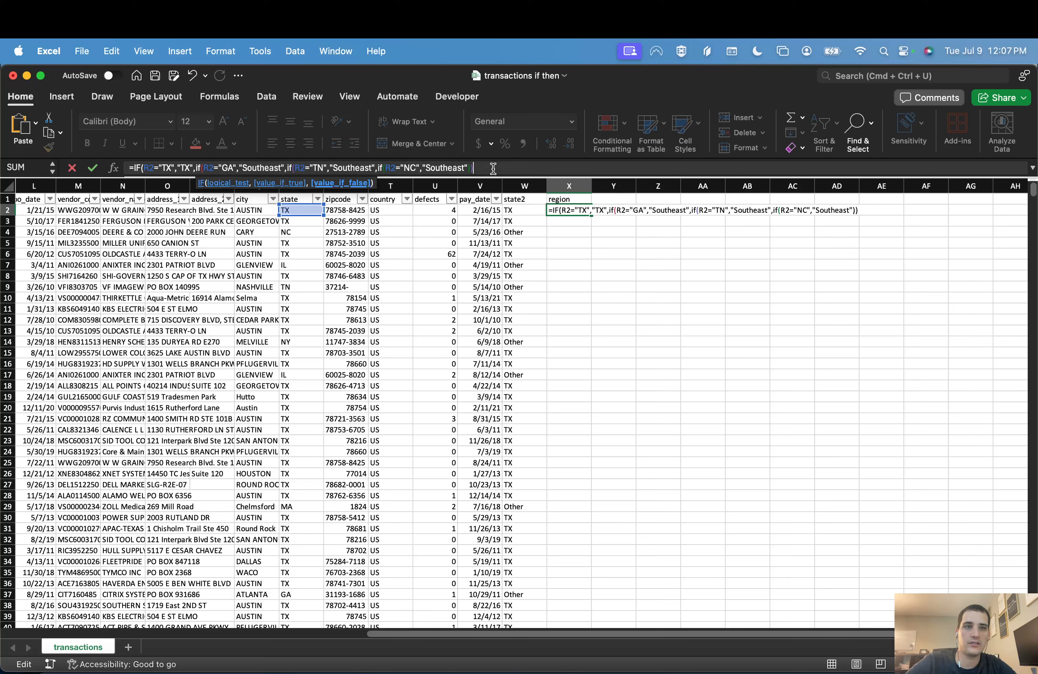
{"action": "type", "text": "))"}
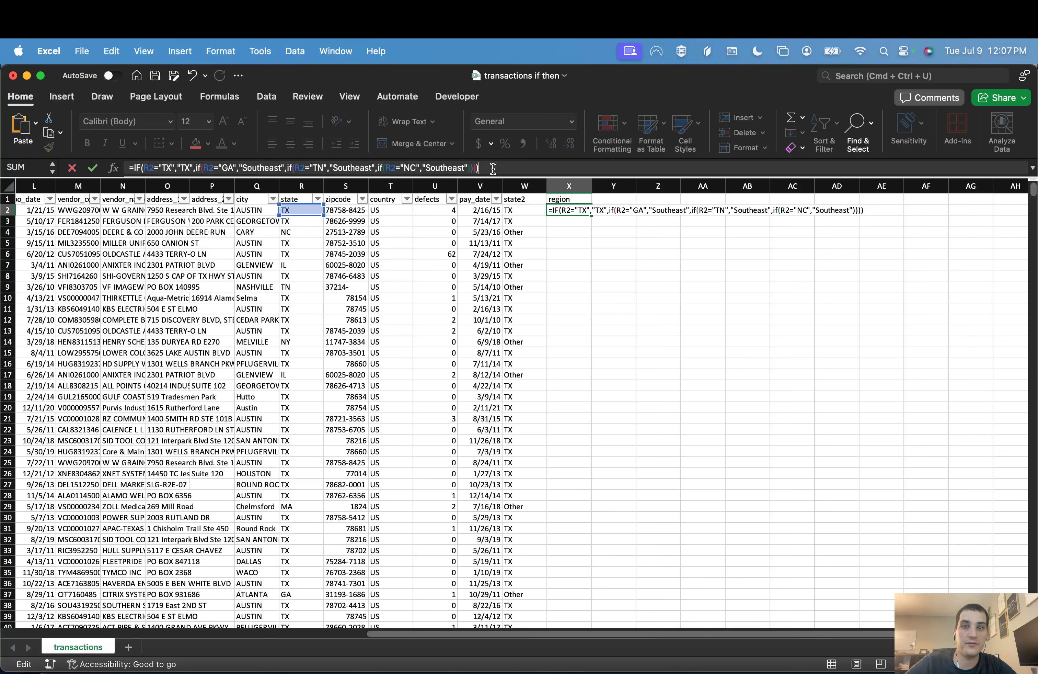
{"action": "key", "text": "Return"}
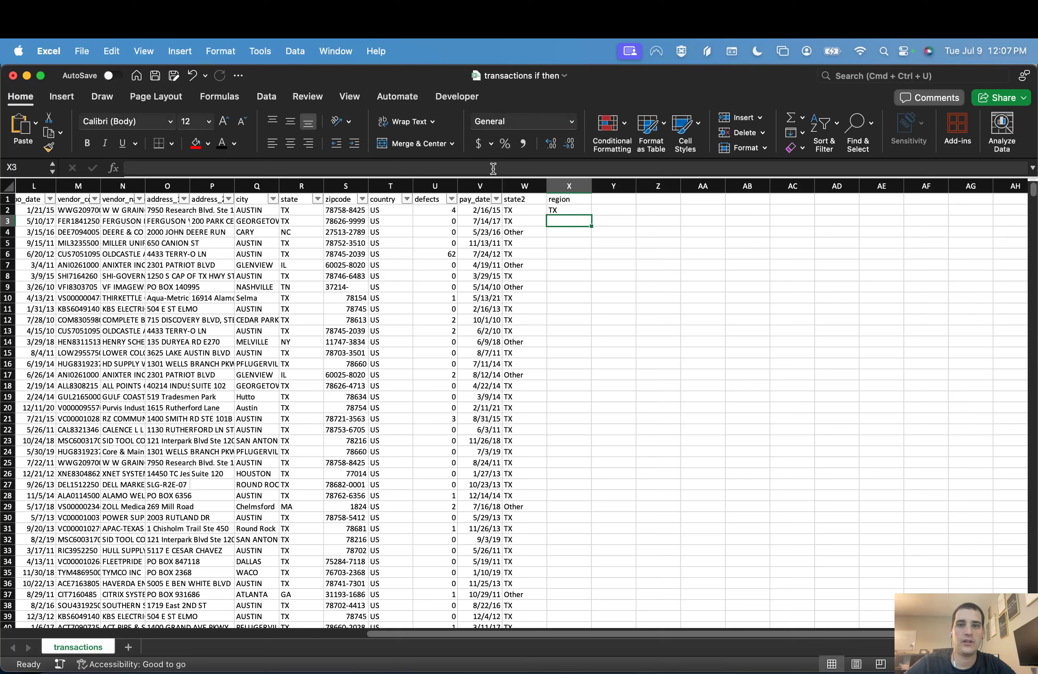
{"action": "key", "text": "Up"}
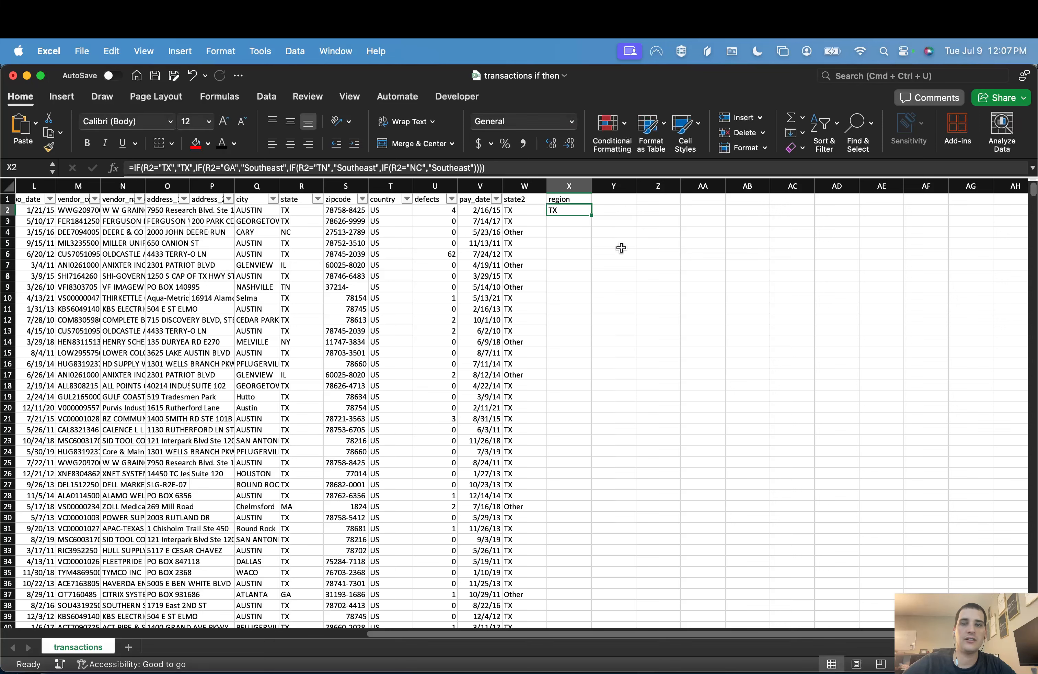
{"action": "double_click", "coordinate": [591, 214]}
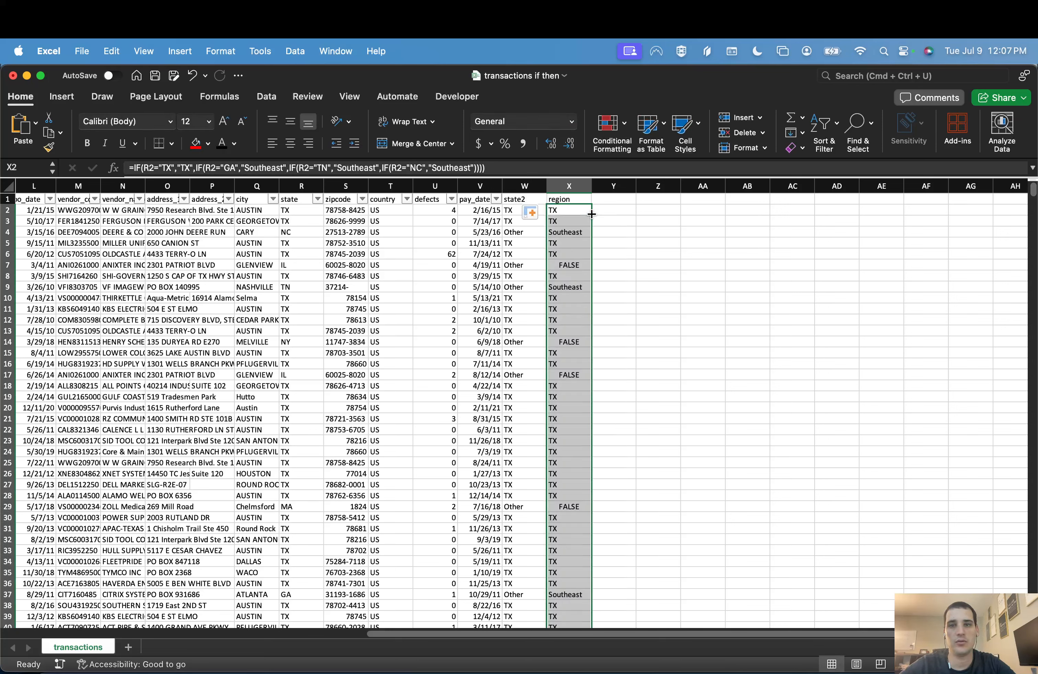
Step: Examine the Southeast cells in the region column and compare them with the state values in their rows
{"action": "left_click", "coordinate": [567, 235]}
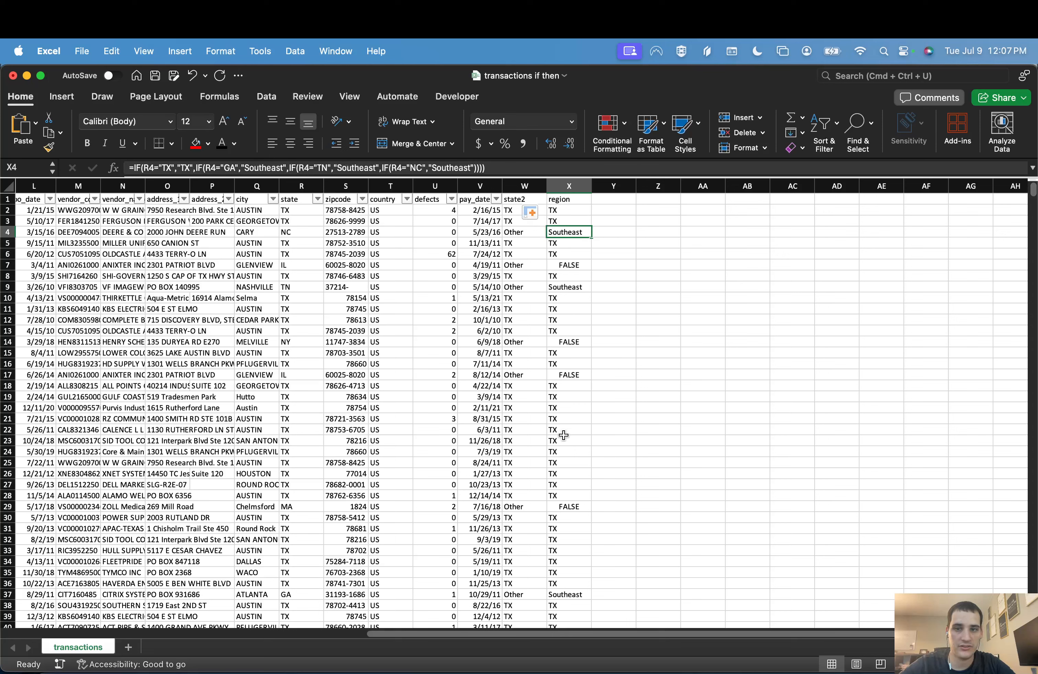
{"action": "left_click", "coordinate": [569, 594]}
{"action": "left_click", "coordinate": [576, 287], "text": "super"}
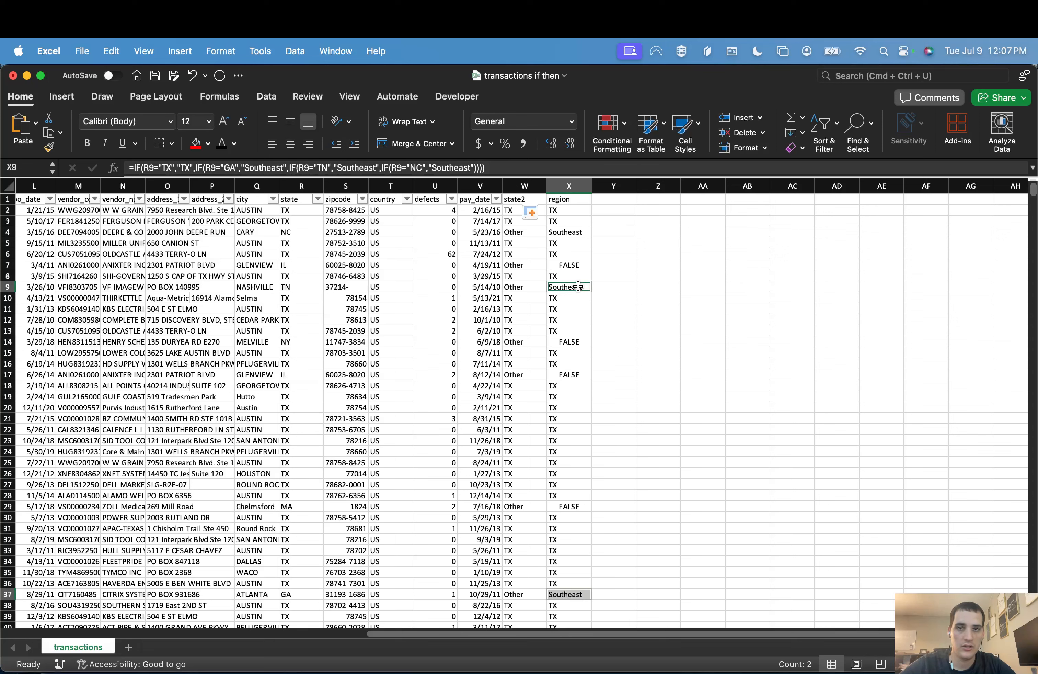
{"action": "left_click", "coordinate": [580, 233], "text": "super"}
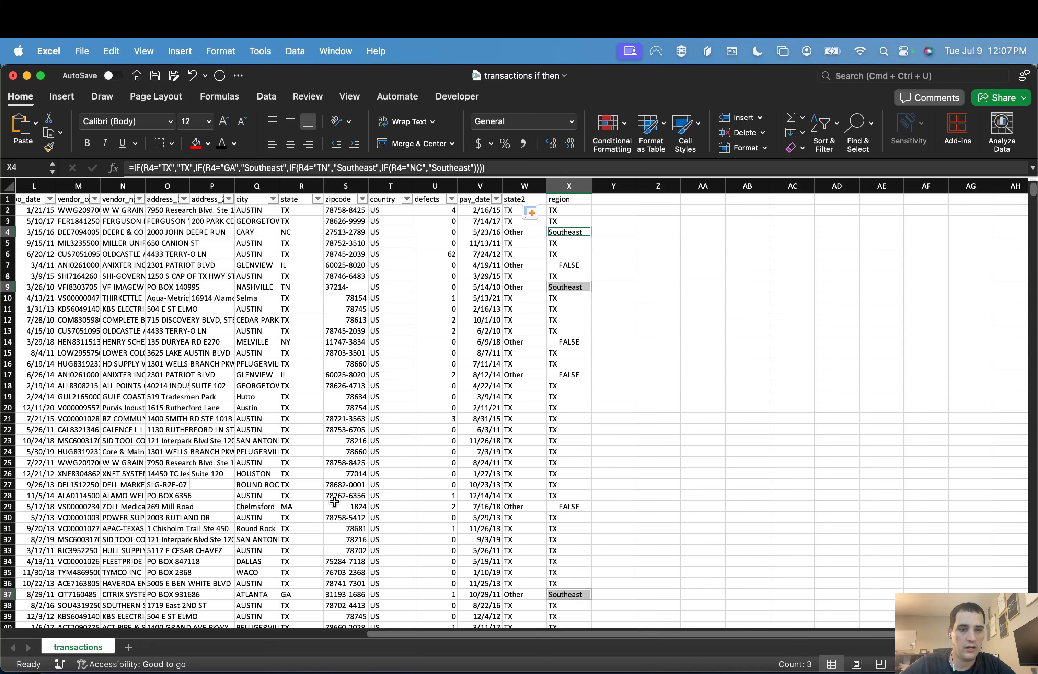
{"action": "scroll", "coordinate": [334, 502], "scroll_direction": "down", "scroll_amount": 5}
{"action": "scroll", "coordinate": [333, 502], "scroll_direction": "down", "scroll_amount": 7}
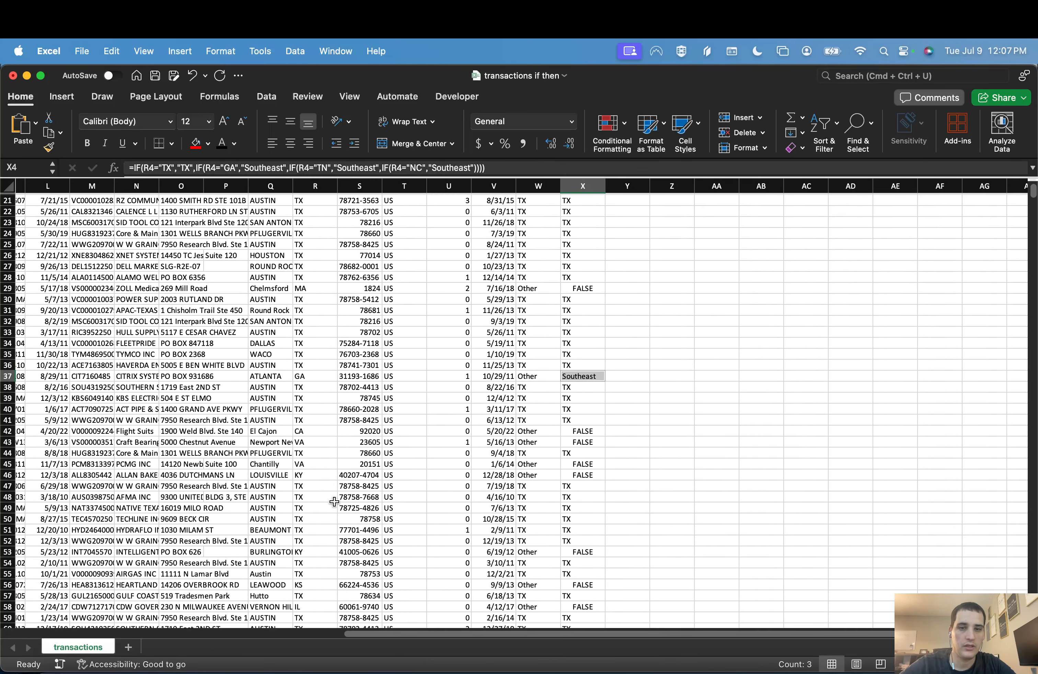
{"action": "scroll", "coordinate": [334, 502], "scroll_direction": "up", "scroll_amount": 10}
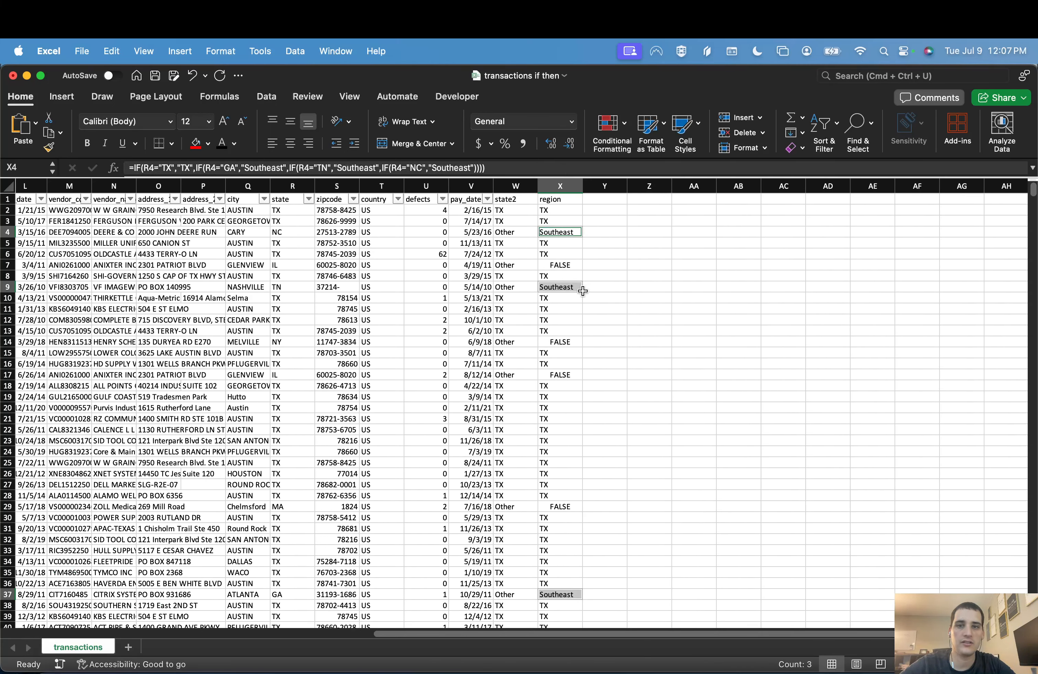
Step: Turn the header filter off and on again so it also covers the state2 and region columns
{"action": "left_click", "coordinate": [560, 241]}
{"action": "scroll", "coordinate": [560, 240], "scroll_direction": "up", "scroll_amount": 2}
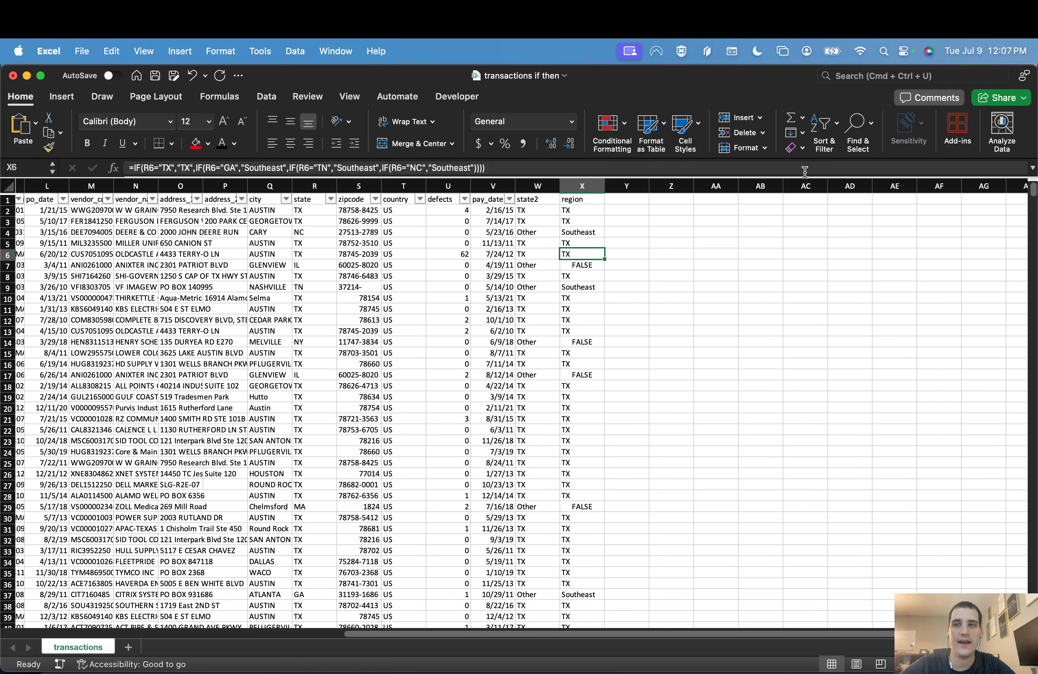
{"action": "left_click", "coordinate": [823, 131]}
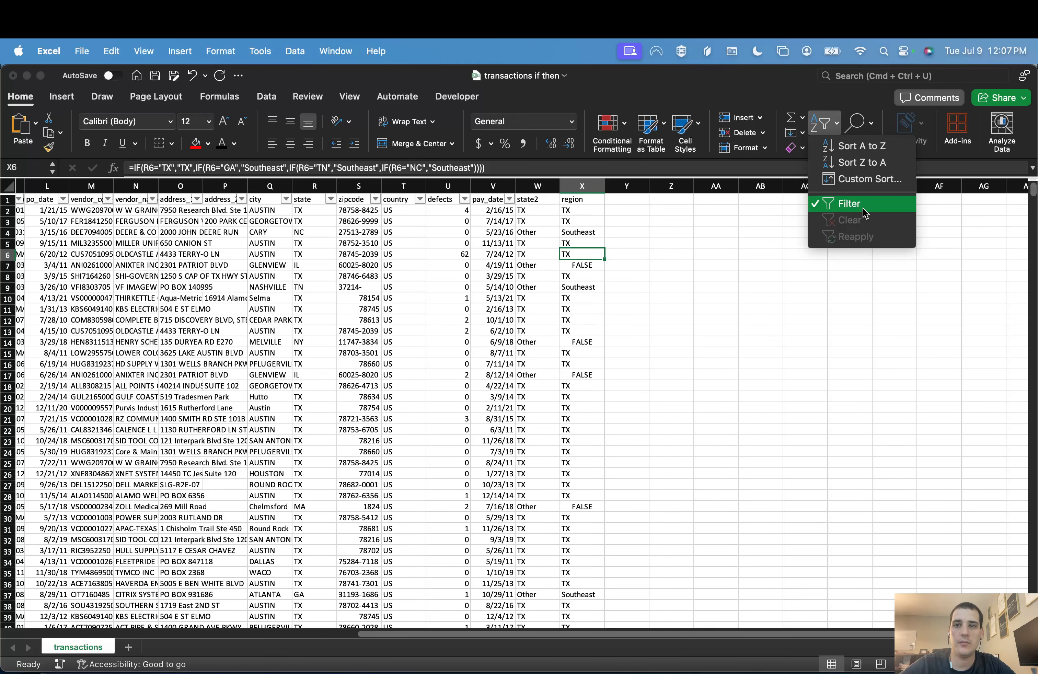
{"action": "left_click", "coordinate": [857, 203]}
{"action": "left_click", "coordinate": [831, 131]}
{"action": "left_click", "coordinate": [834, 204]}
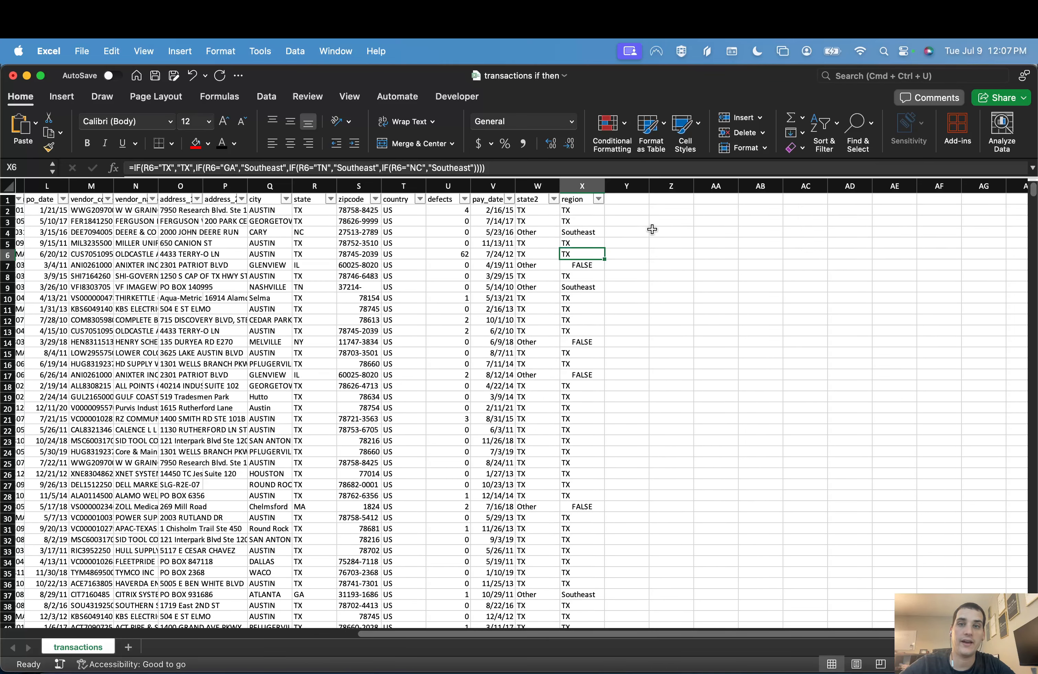
Step: Filter the region column to show only Southeast rows, excluding TX and FALSE
{"action": "left_click", "coordinate": [598, 199]}
{"action": "left_click", "coordinate": [641, 389]}
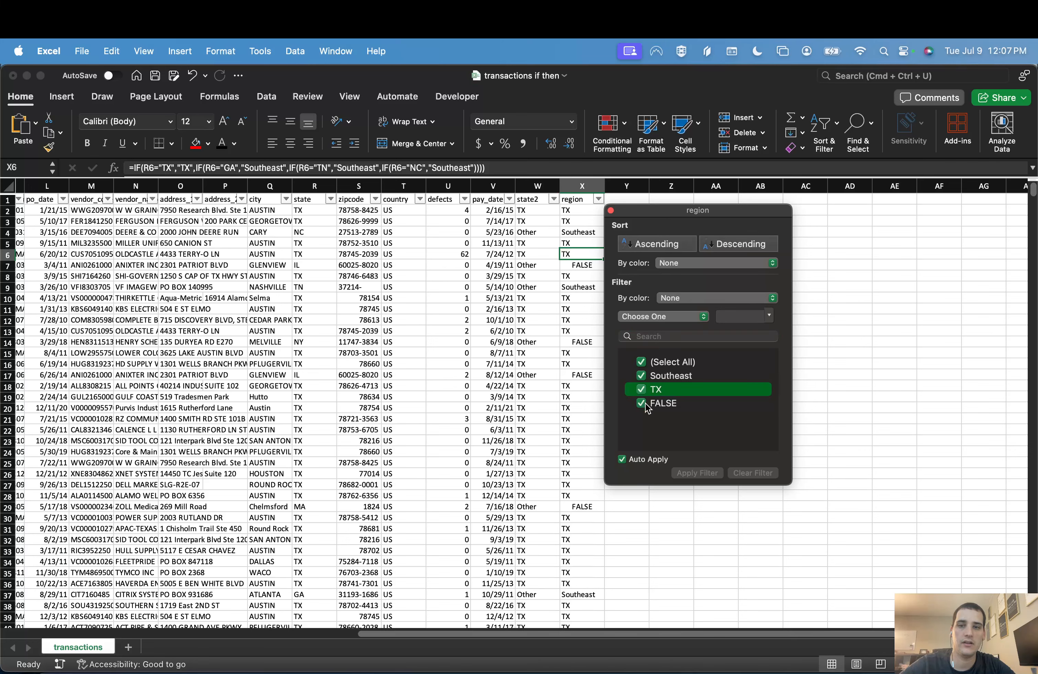
{"action": "left_click", "coordinate": [641, 439]}
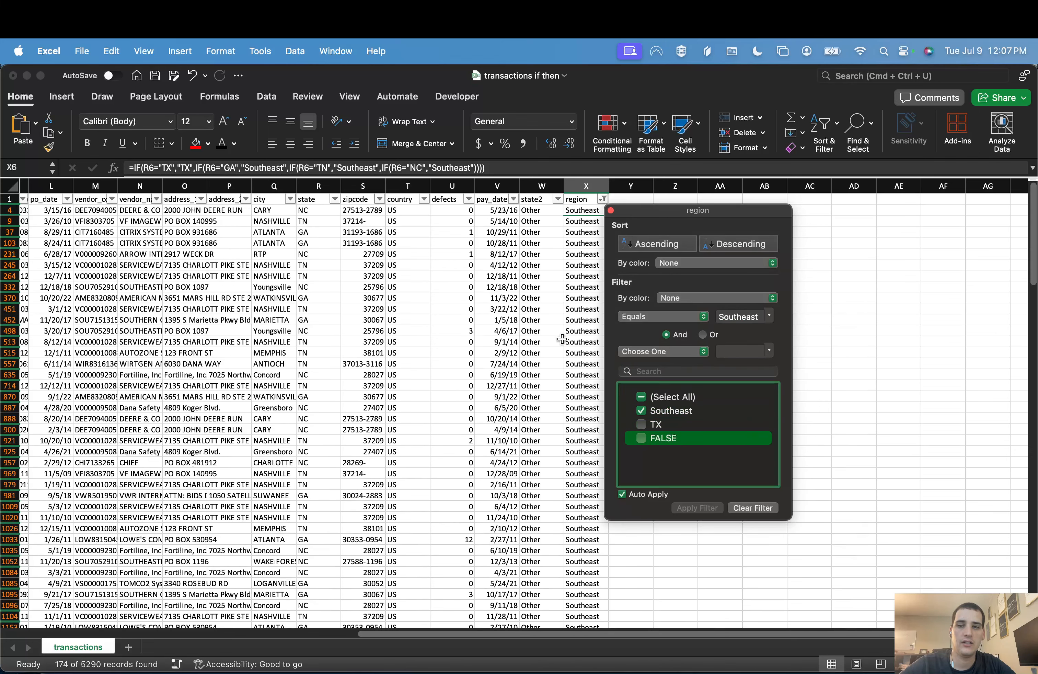
{"action": "left_click", "coordinate": [553, 246]}
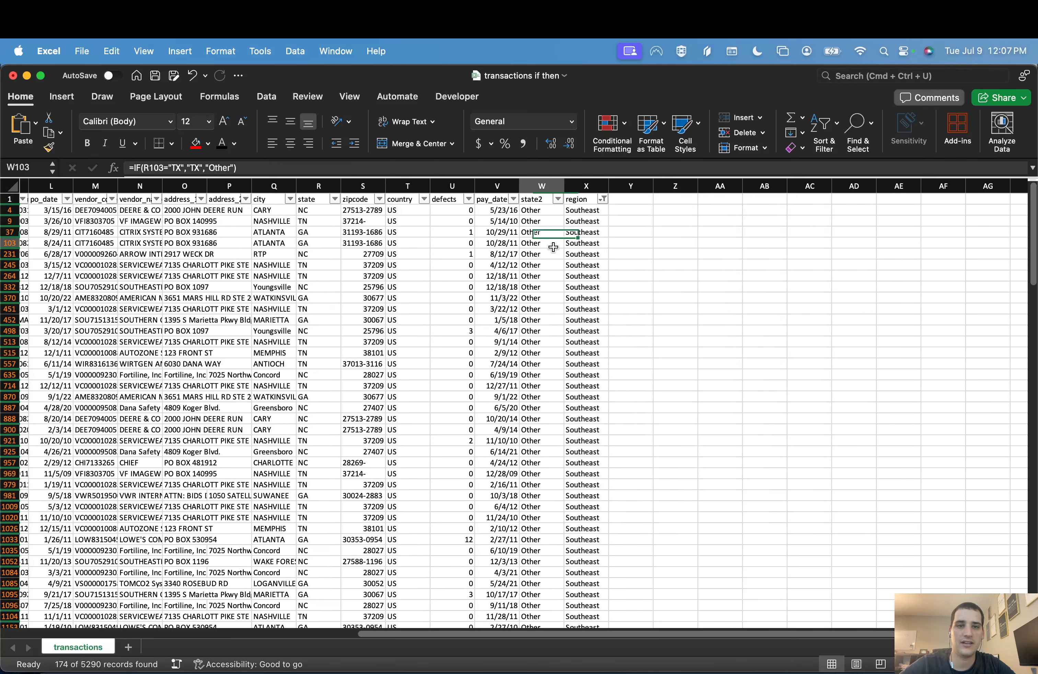
Step: Check which states the state column's filter list offers for the Southeast rows
{"action": "left_click", "coordinate": [335, 199]}
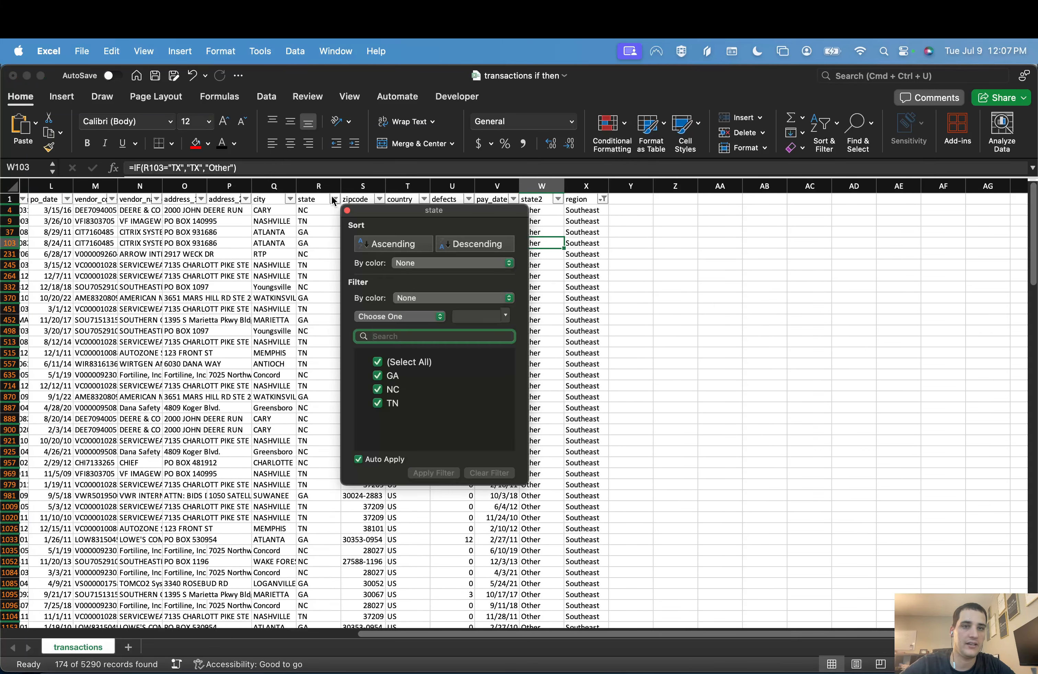
{"action": "left_click", "coordinate": [322, 264]}
{"action": "left_click", "coordinate": [595, 253]}
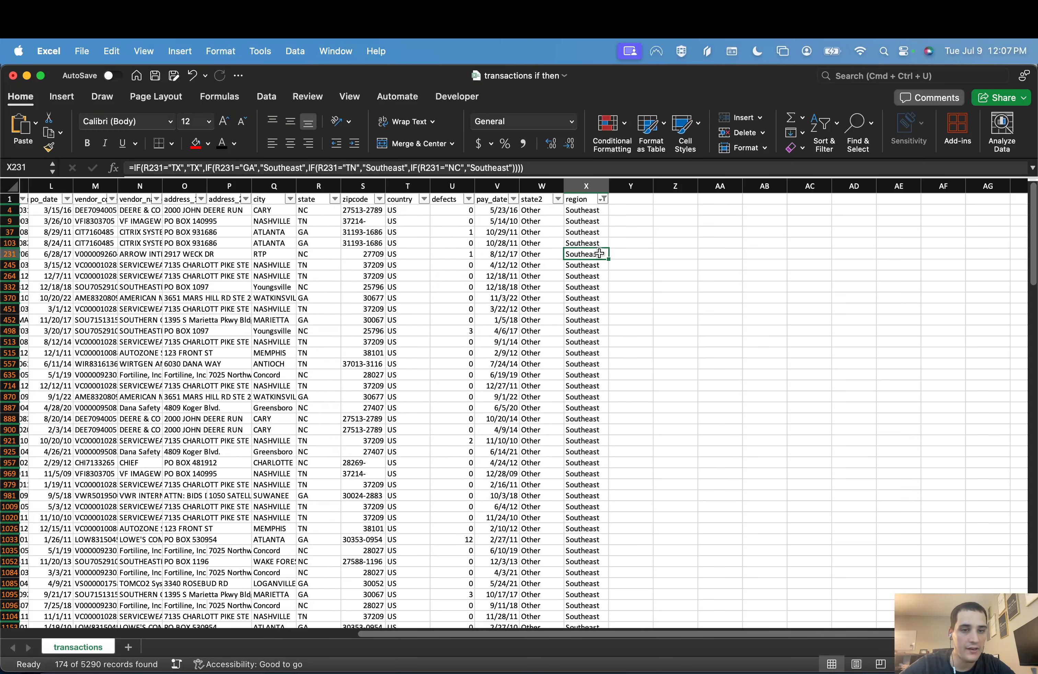
Step: Clear the region column's filter and close its filter window
{"action": "left_click", "coordinate": [603, 200]}
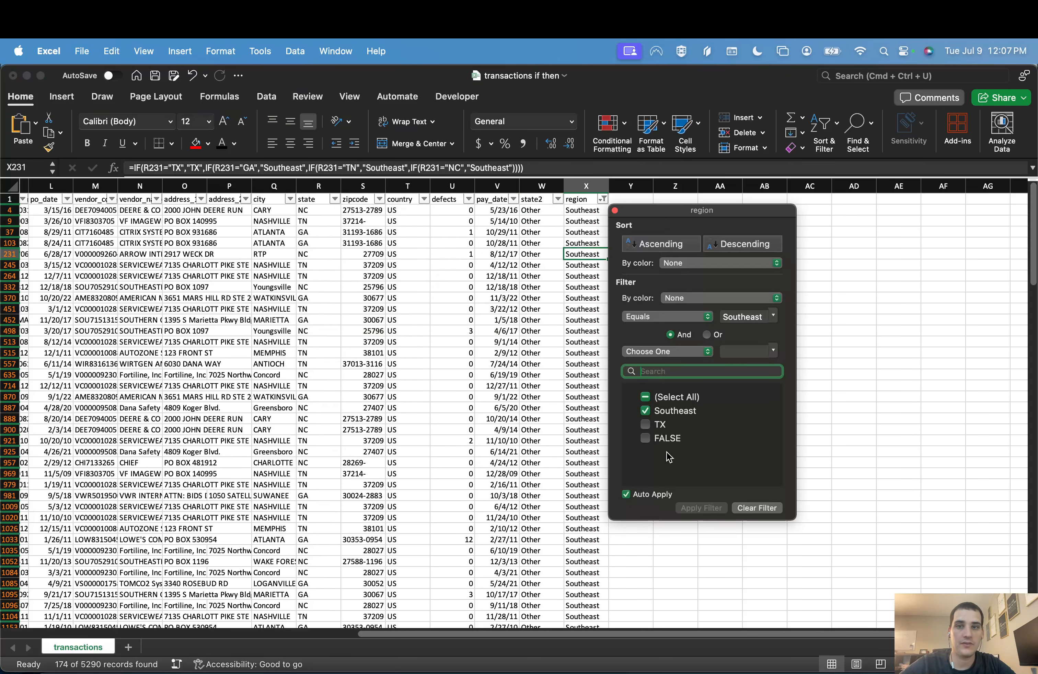
{"action": "left_click", "coordinate": [753, 508]}
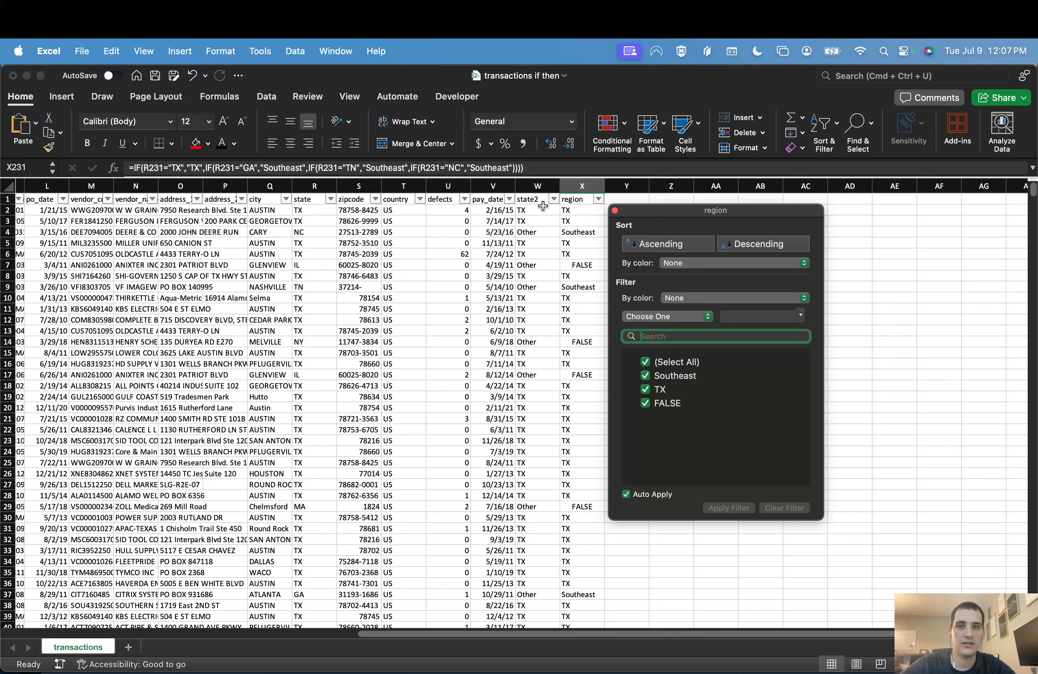
{"action": "left_click", "coordinate": [573, 209]}
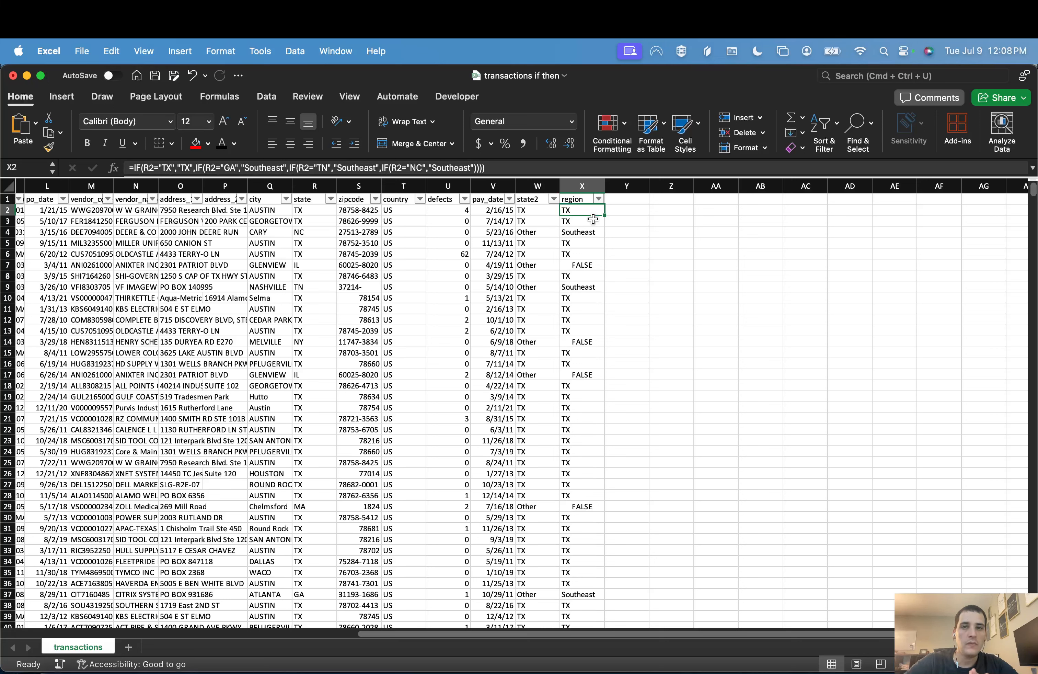
Step: Add a new column header "region2" in Y1, beside the region column
{"action": "key", "text": "Up"}
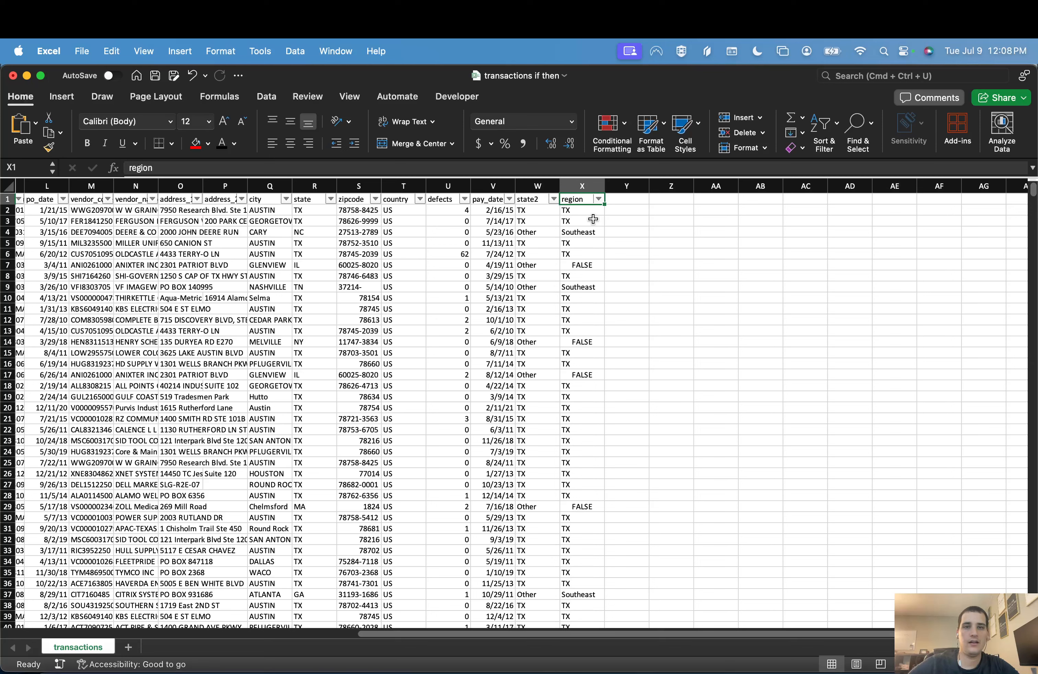
{"action": "key", "text": "Right"}
{"action": "type", "text": "region2"}
{"action": "key", "text": "Return"}
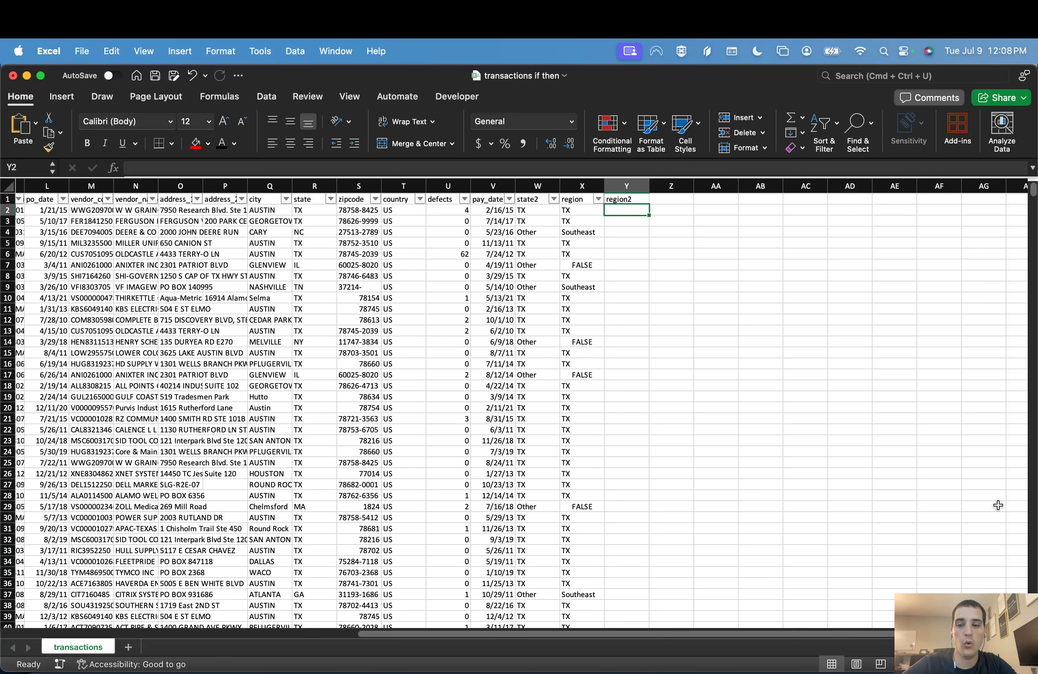
{"action": "type", "text": "OR"}
{"action": "key", "text": "Tab"}
{"action": "type", "text": "AND"}
{"action": "key", "text": "Return"}
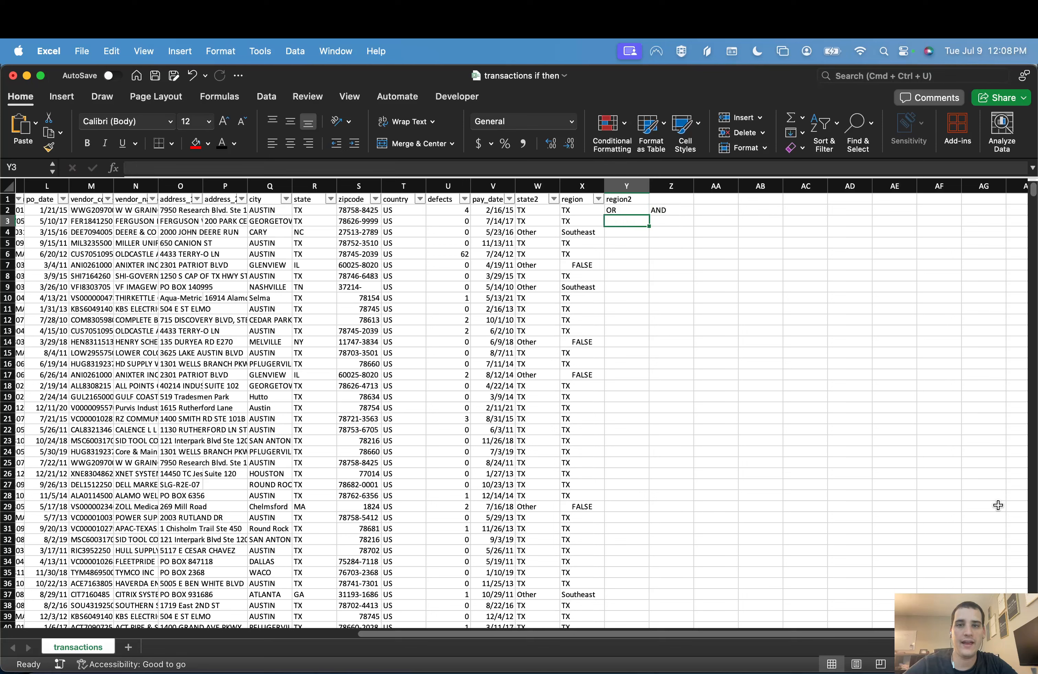
{"action": "key", "text": "super+z"}
{"action": "key", "text": "super+z"}
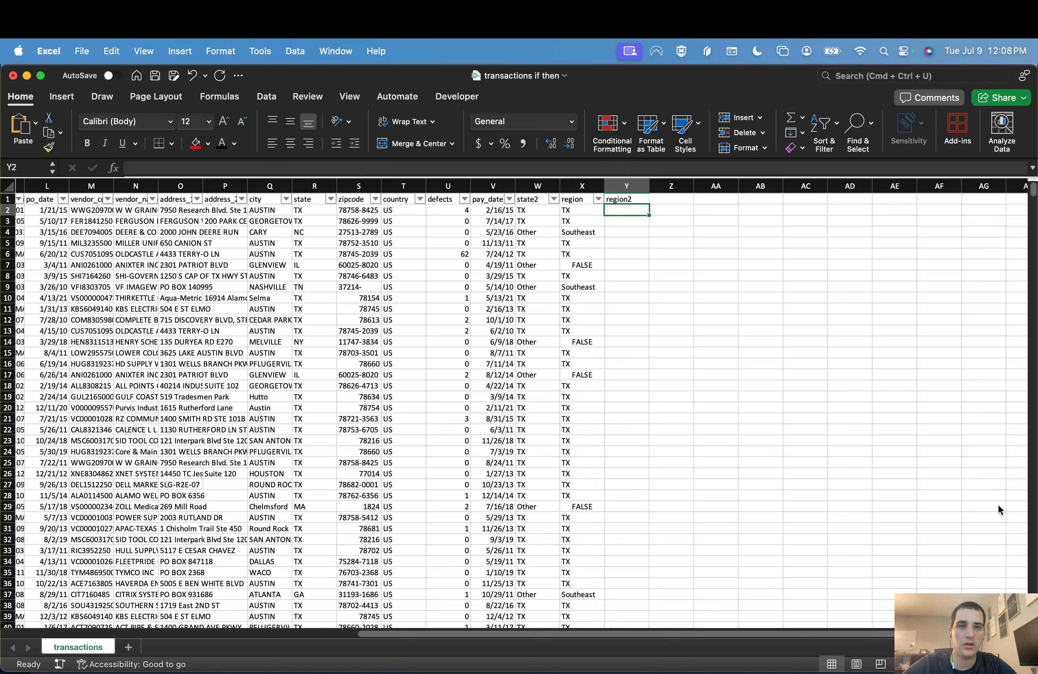
Step: Begin an IF formula in Y2 with an OR test whose first condition is R2="TX"
{"action": "type", "text": "="}
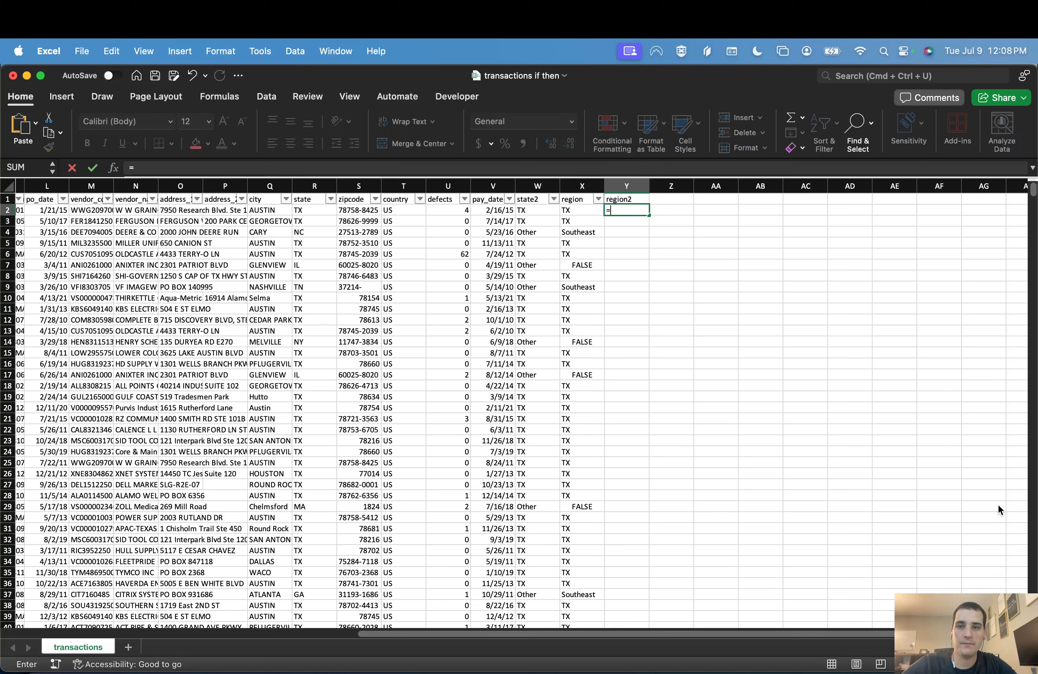
{"action": "type", "text": "IF("}
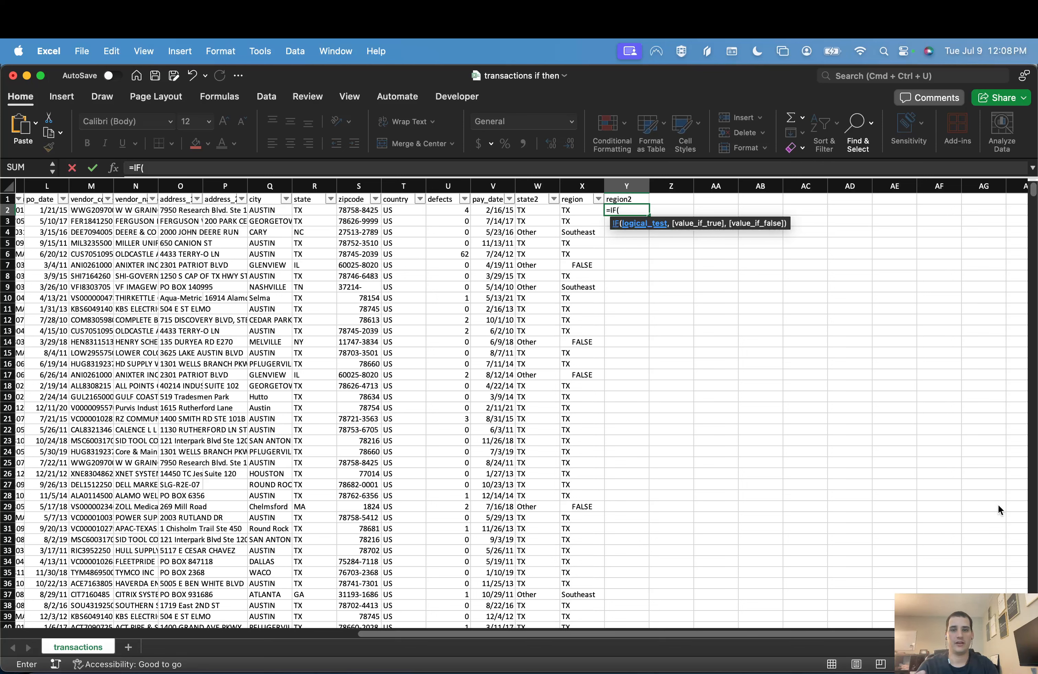
{"action": "type", "text": "OR"}
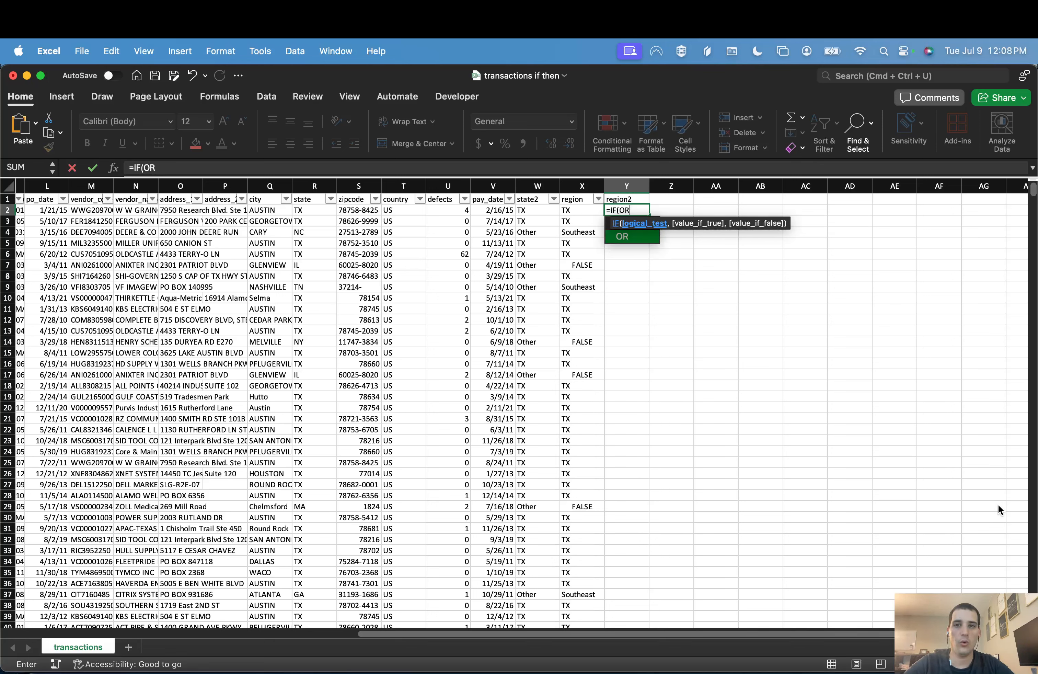
{"action": "type", "text": "("}
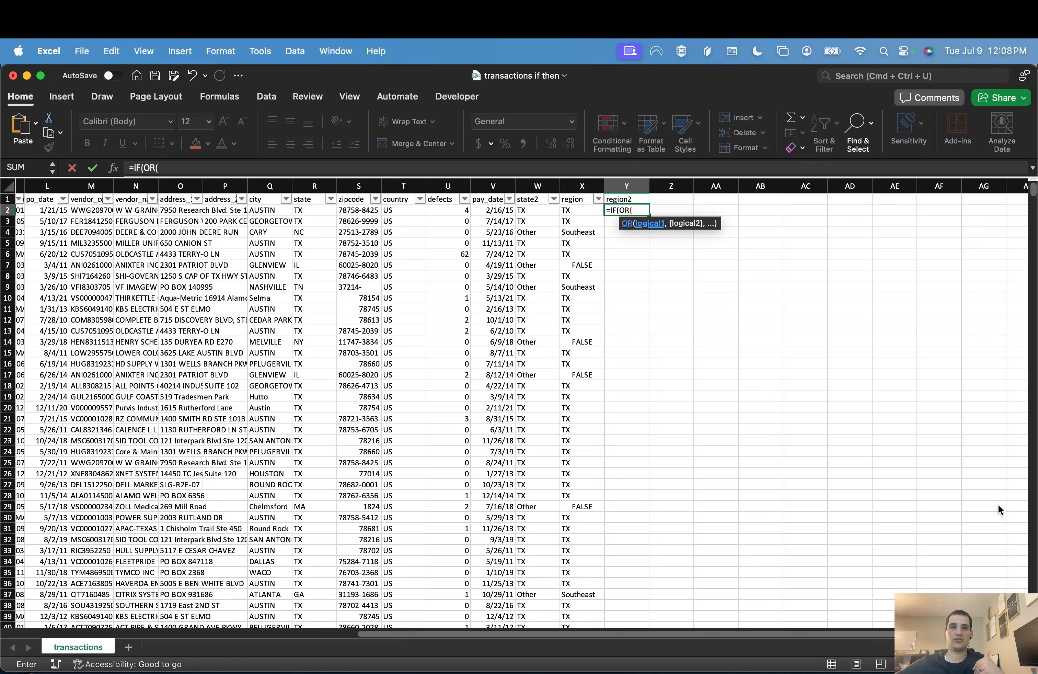
{"action": "left_click", "coordinate": [308, 208]}
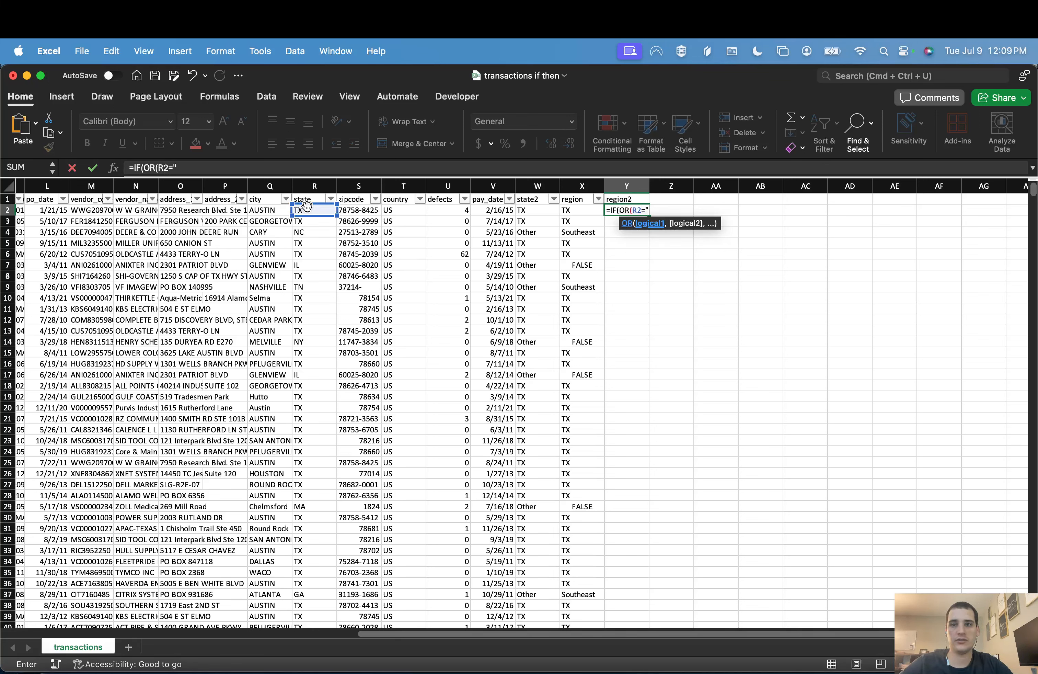
{"action": "type", "text": "=\"TX\","}
Step: Add R2="NC" as the OR test's second condition, return TRUE or FALSE, and enter the Y2 formula
{"action": "left_click", "coordinate": [307, 211]}
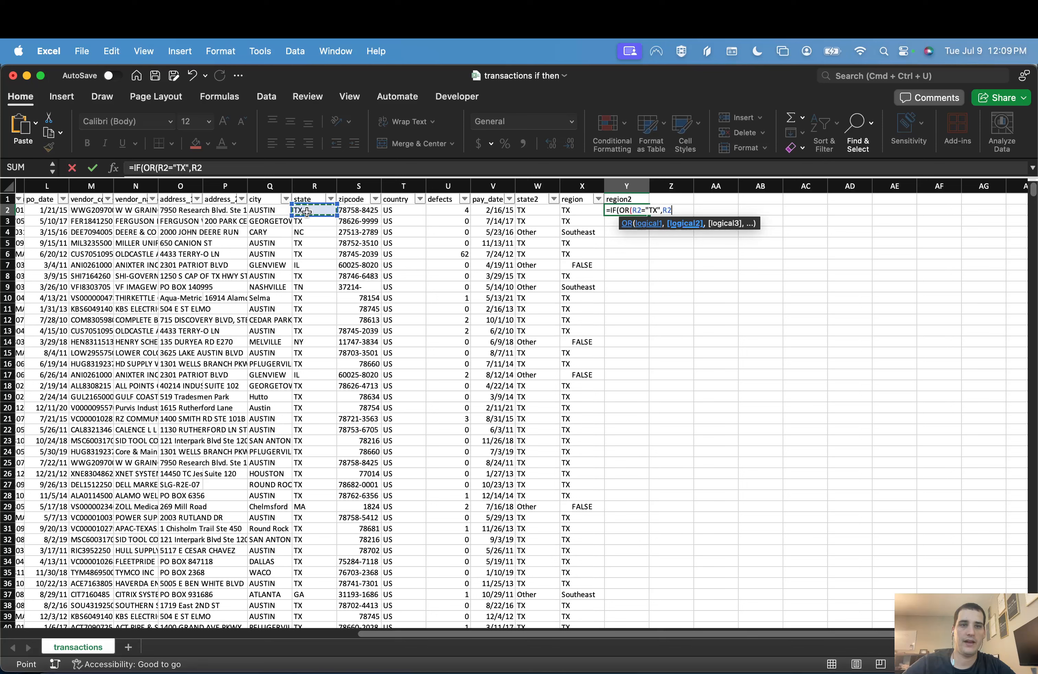
{"action": "type", "text": "=\""}
{"action": "type", "text": "NC"}
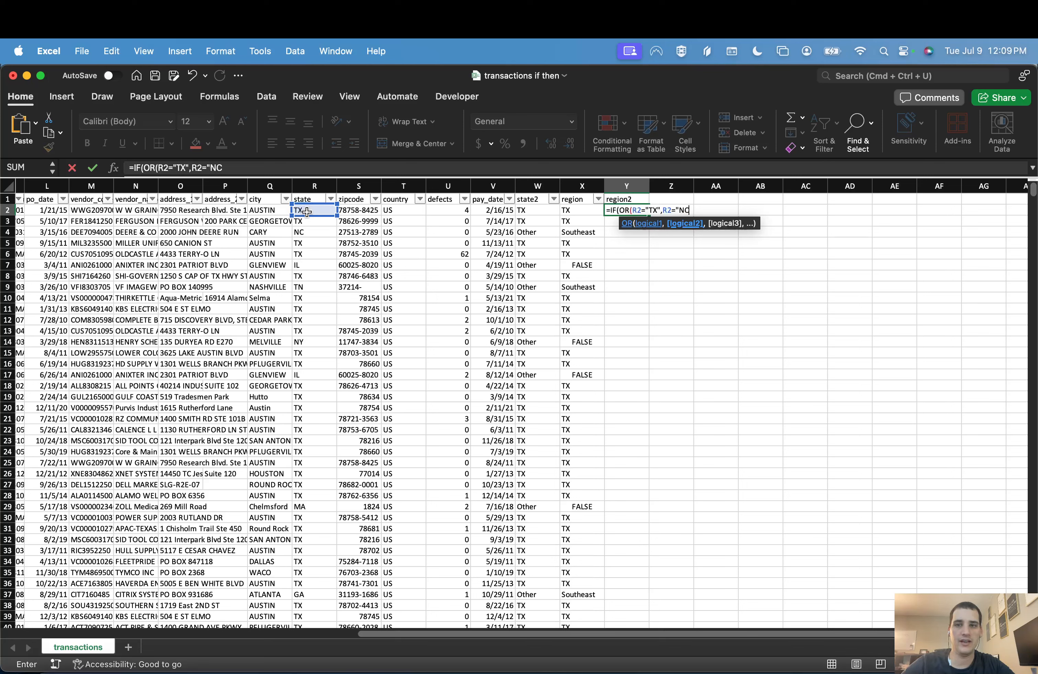
{"action": "type", "text": "\")"}
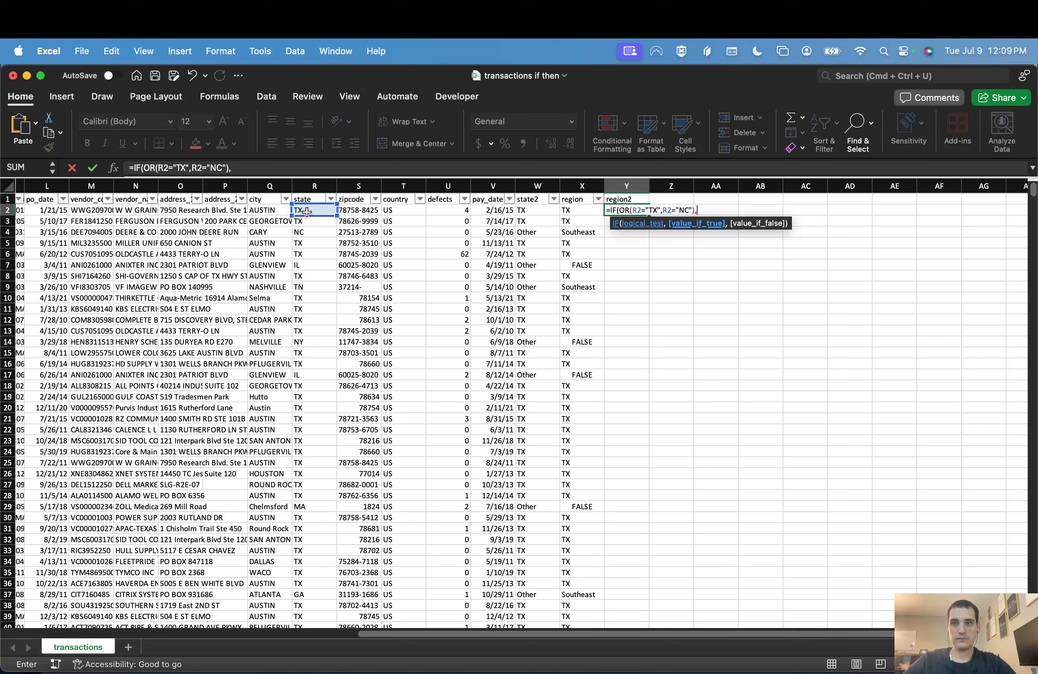
{"action": "type", "text": ",TRUE,FALSE)"}
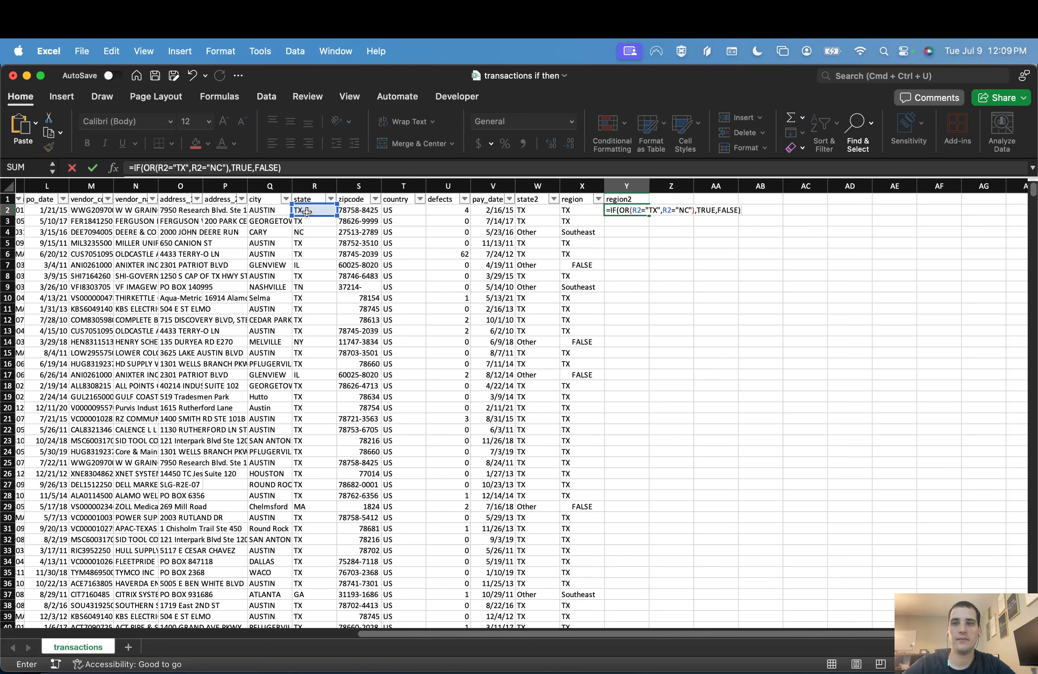
{"action": "key", "text": "Return"}
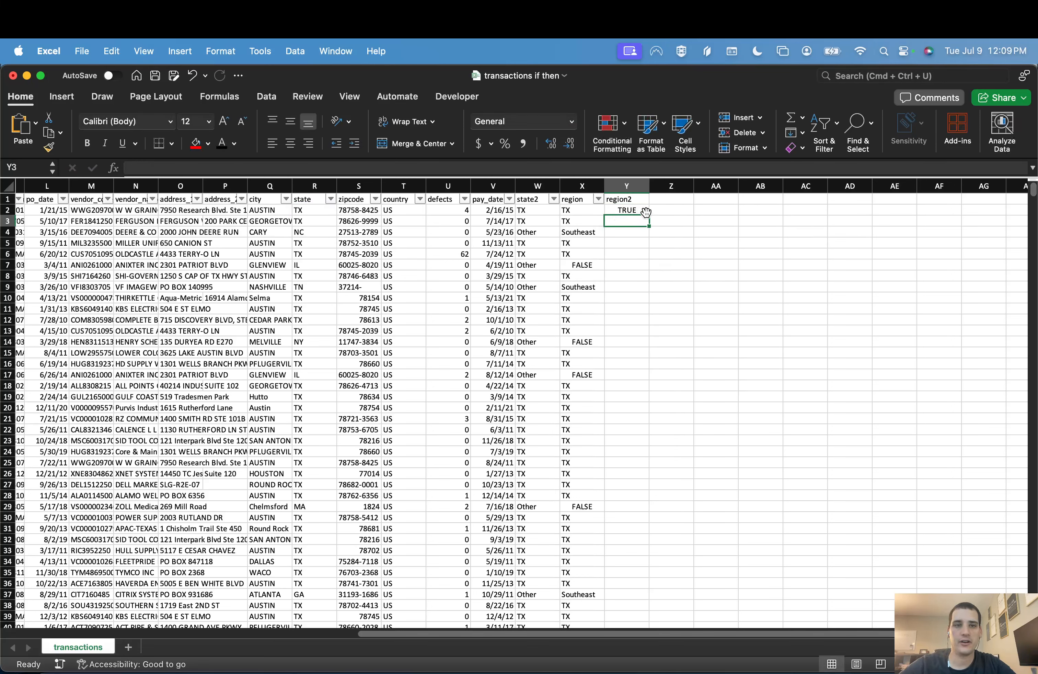
Step: Copy the Y2 formula down to Y8 and compare its results with the state values, including the NC row
{"action": "left_click", "coordinate": [622, 209]}
{"action": "left_click_drag", "start_coordinate": [649, 214], "coordinate": [649, 275]}
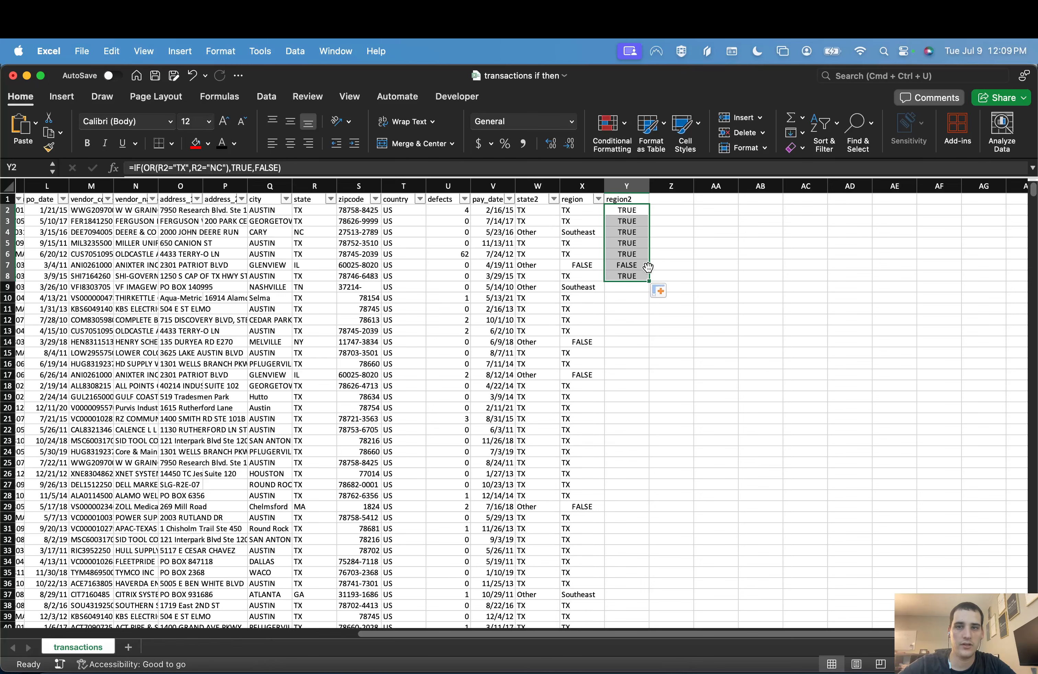
{"action": "left_click", "coordinate": [10, 231]}
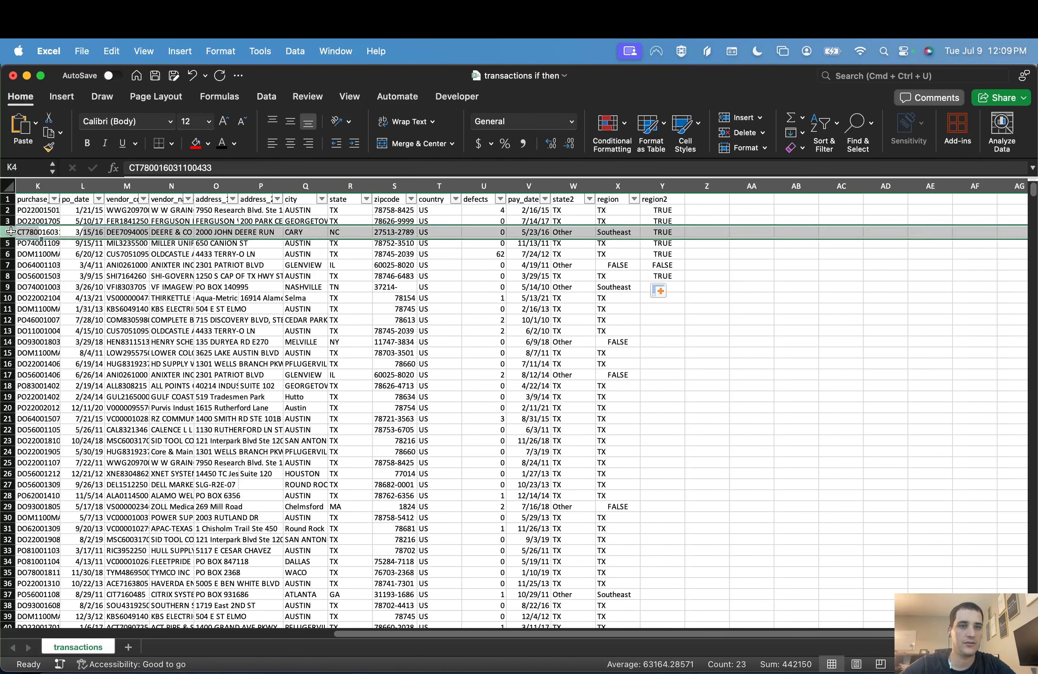
{"action": "scroll", "coordinate": [556, 335], "scroll_direction": "right", "scroll_amount": 5}
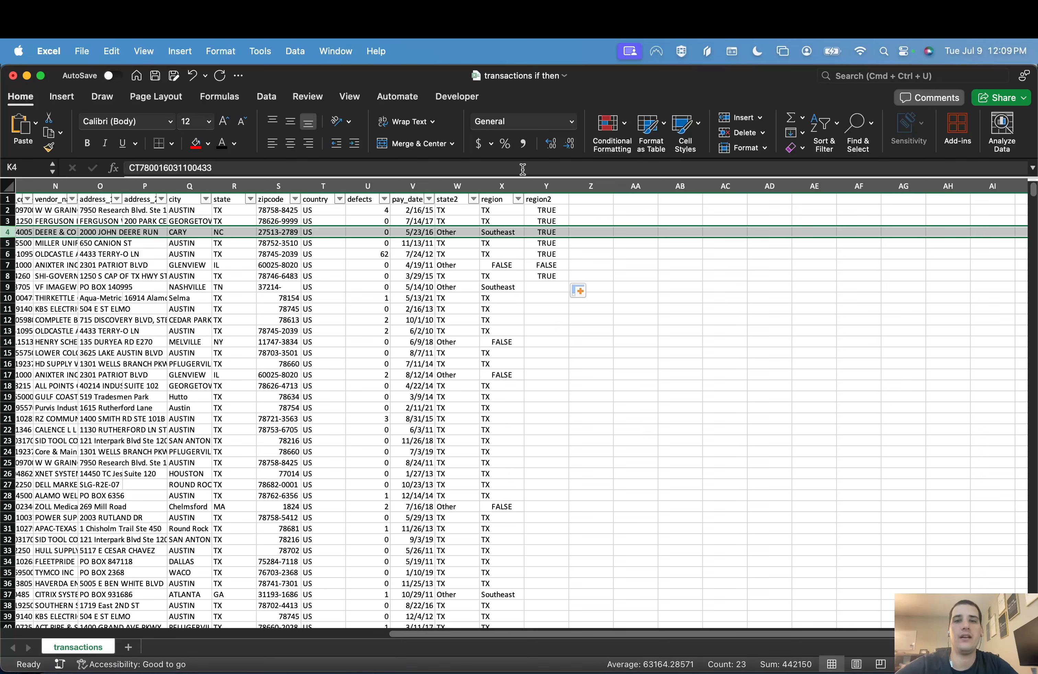
{"action": "left_click", "coordinate": [546, 266]}
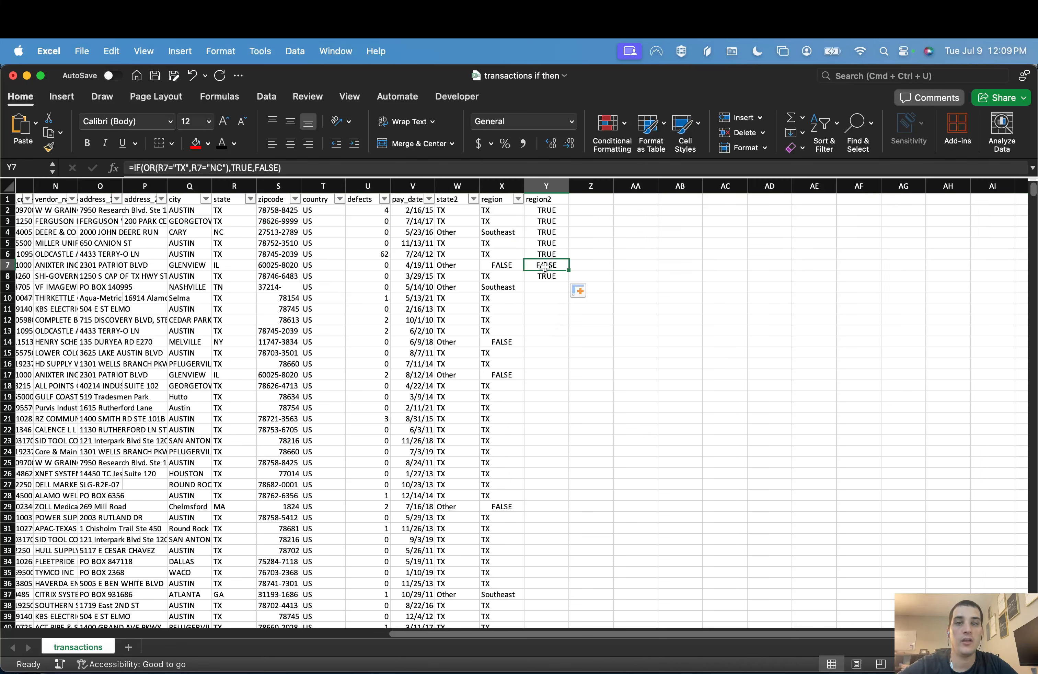
Step: Delete the copied formulas in Y3:Y8, keeping the one in Y2
{"action": "left_click", "coordinate": [546, 221]}
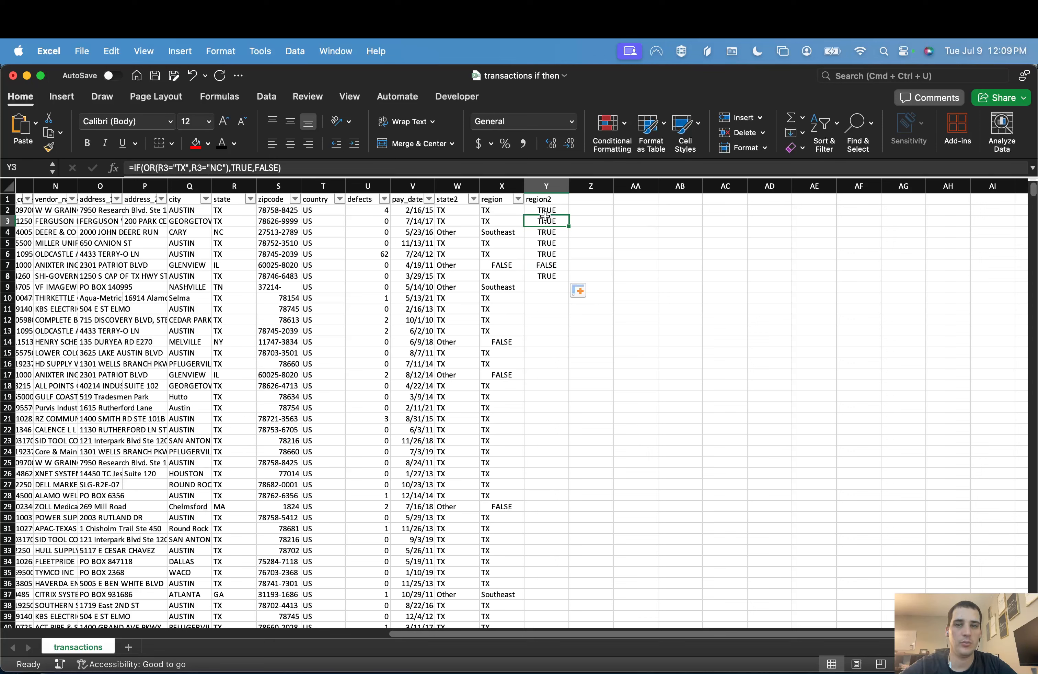
{"action": "key", "text": "super+shift+Down"}
{"action": "key", "text": "Delete"}
{"action": "key", "text": "Up"}
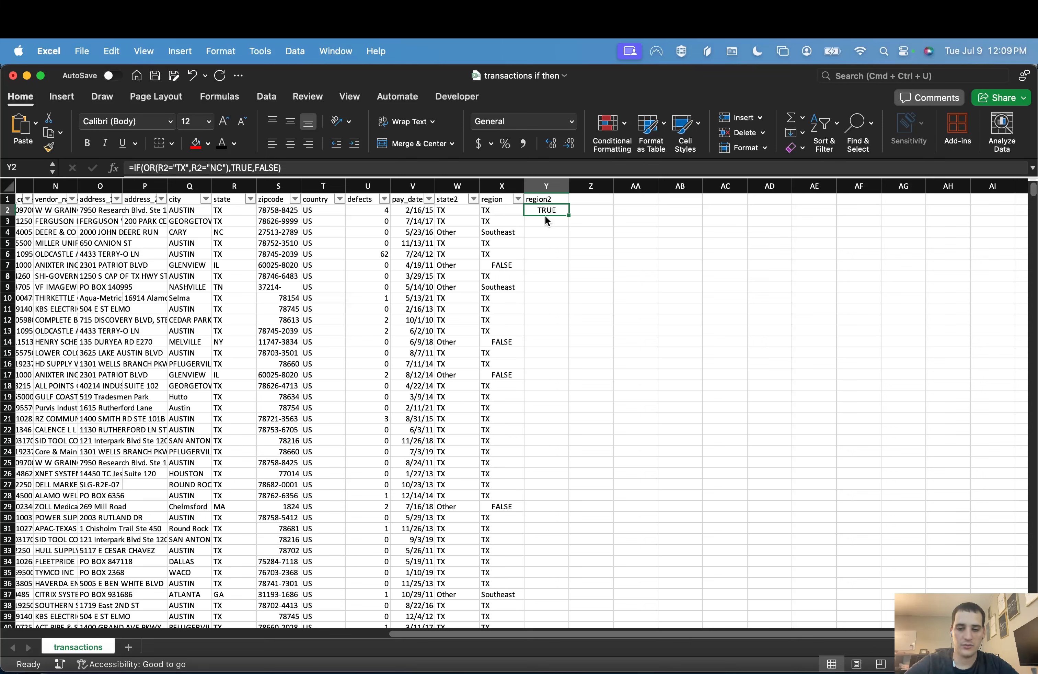
Step: Replace the Y2 formula with a new IF that returns "Texas" when R2="TX"
{"action": "type", "text": "=if("}
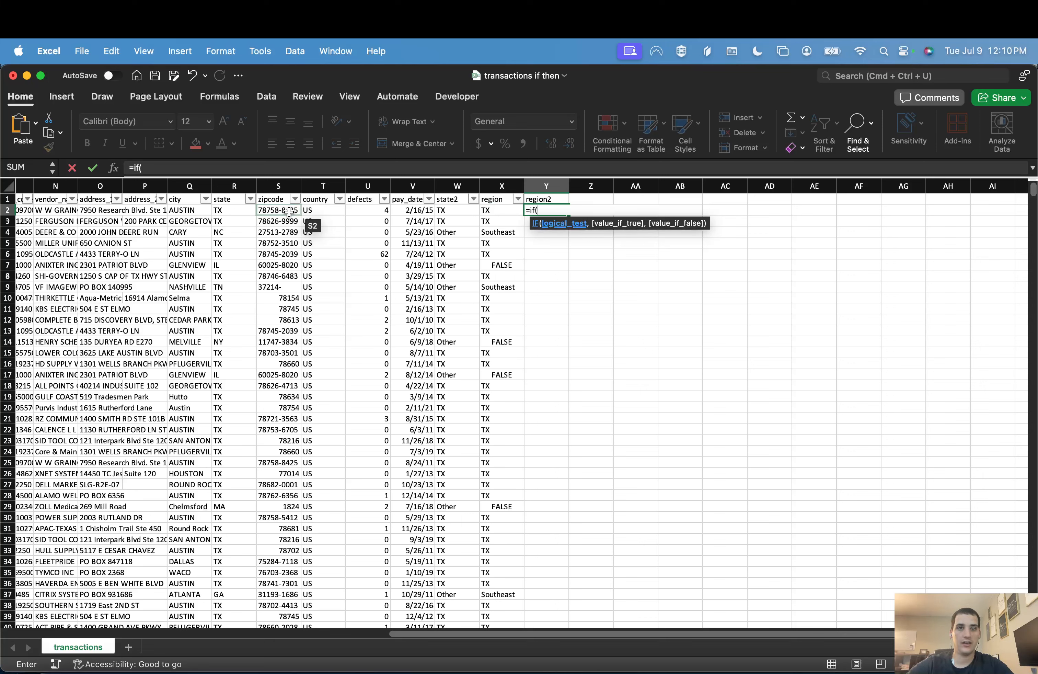
{"action": "left_click", "coordinate": [244, 210]}
{"action": "type", "text": "=\"TX\","}
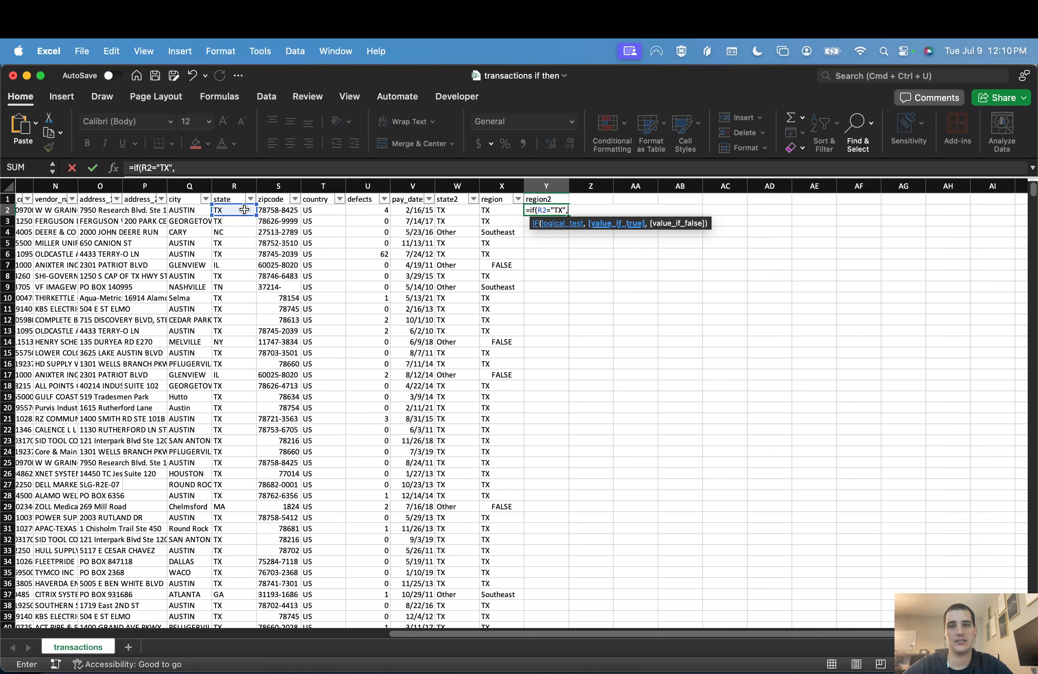
{"action": "type", "text": "\"TX\""}
{"action": "key", "text": "BackSpace"}
{"action": "type", "text": "exas\","}
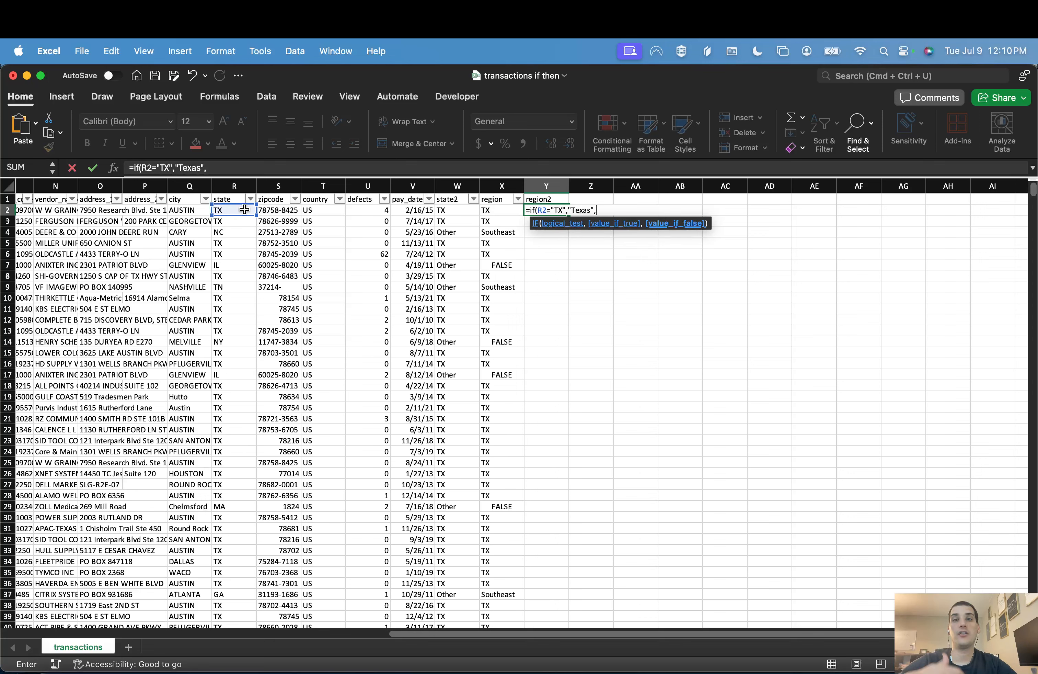
{"action": "type", "text": "IF("}
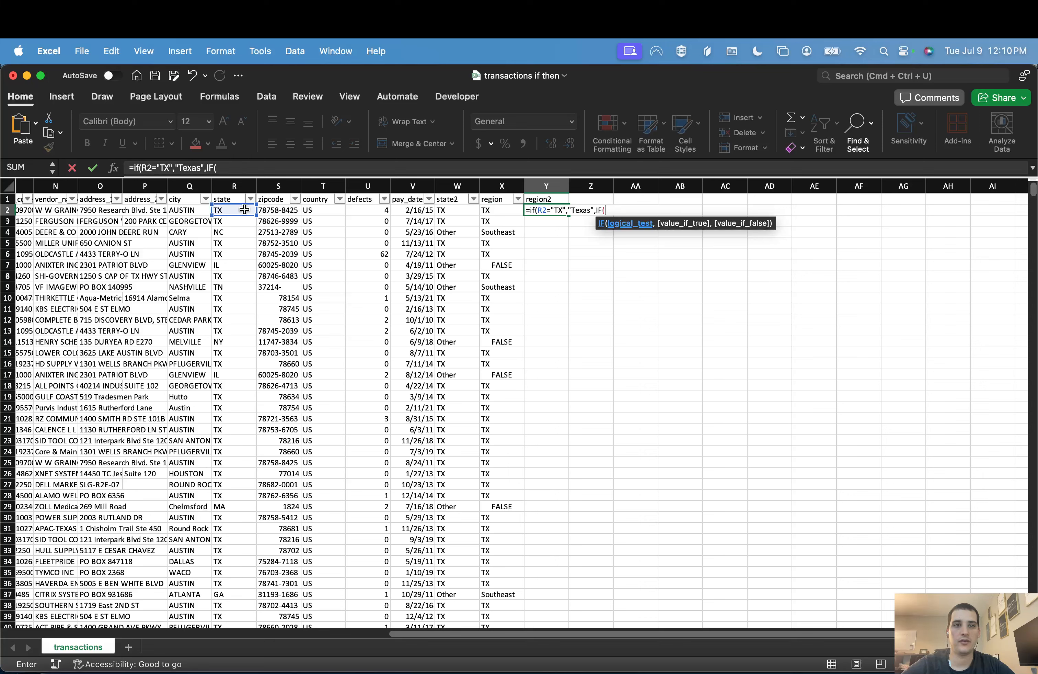
{"action": "type", "text": "or("}
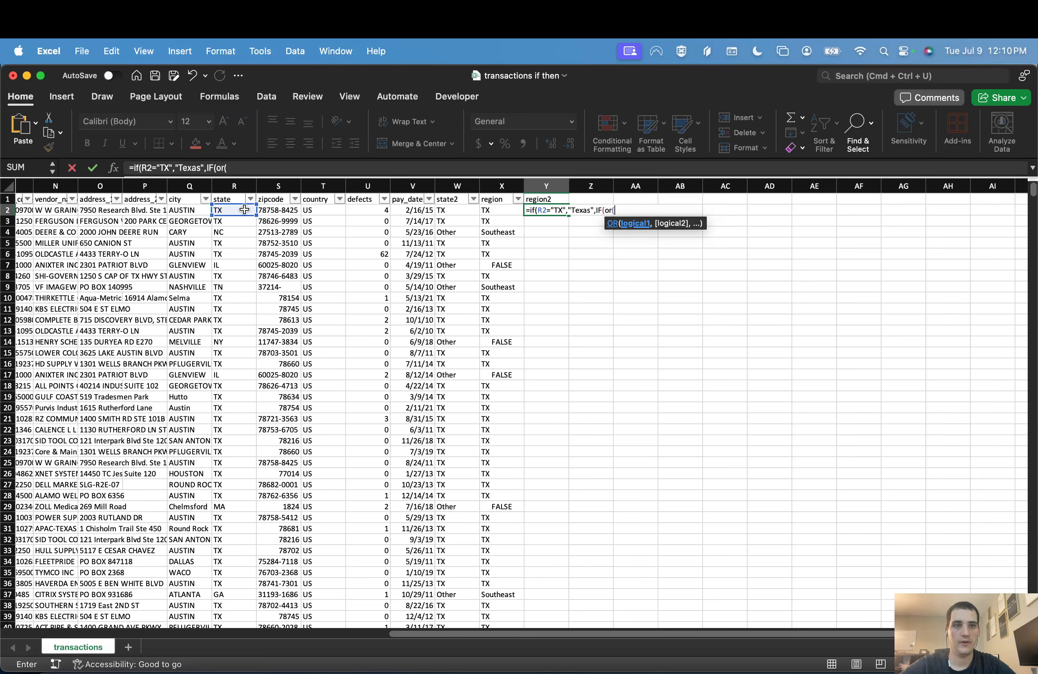
Step: Nest a second IF as the false value, with an OR test beginning with R2="GA" and R2="NC"
{"action": "left_click", "coordinate": [244, 209]}
{"action": "type", "text": "=\"GA\",\""}
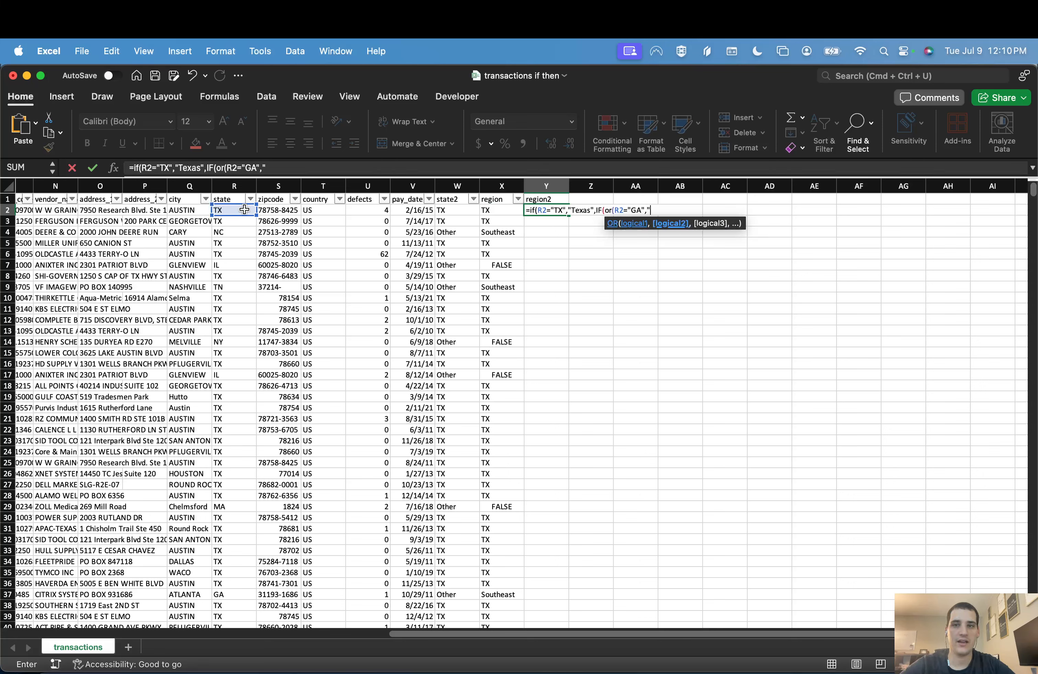
{"action": "key", "text": "BackSpace"}
{"action": "left_click", "coordinate": [244, 209]}
{"action": "type", "text": "=\""}
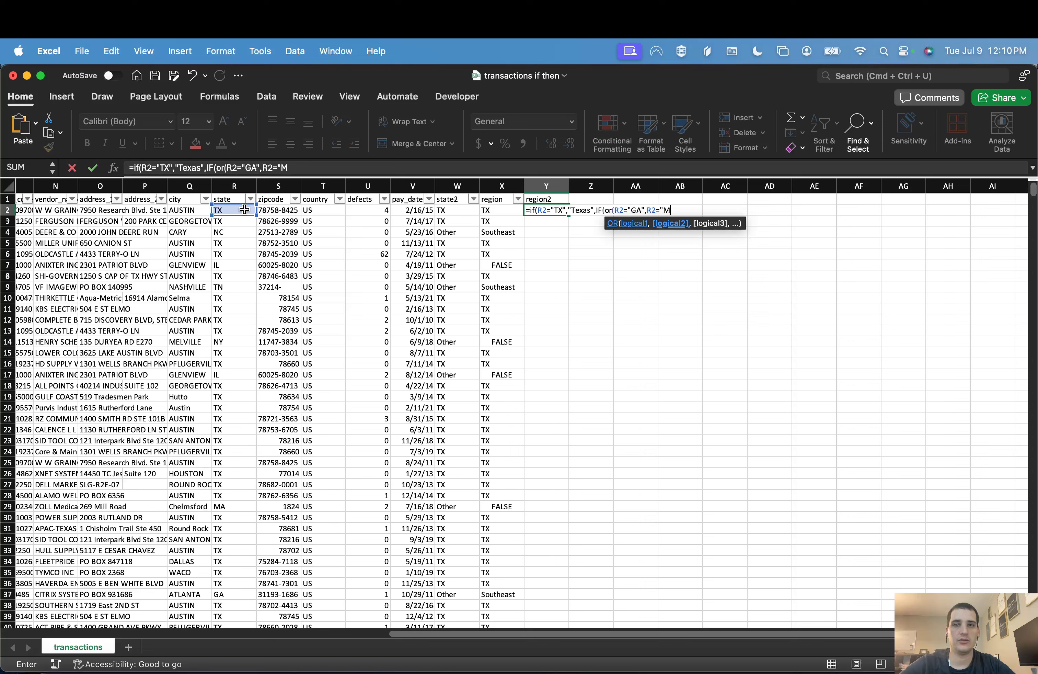
{"action": "type", "text": "NC\","}
Step: Add R2="AL" and R2="TN" as further conditions of the nested OR test in Y2
{"action": "left_click", "coordinate": [244, 210]}
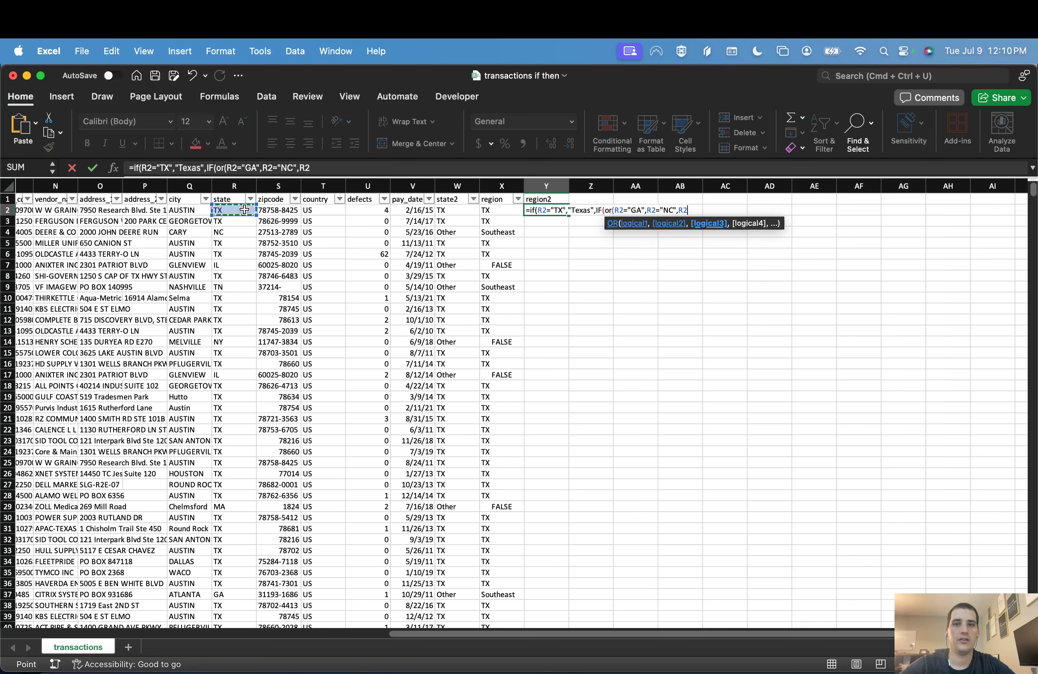
{"action": "type", "text": "=\"AL"}
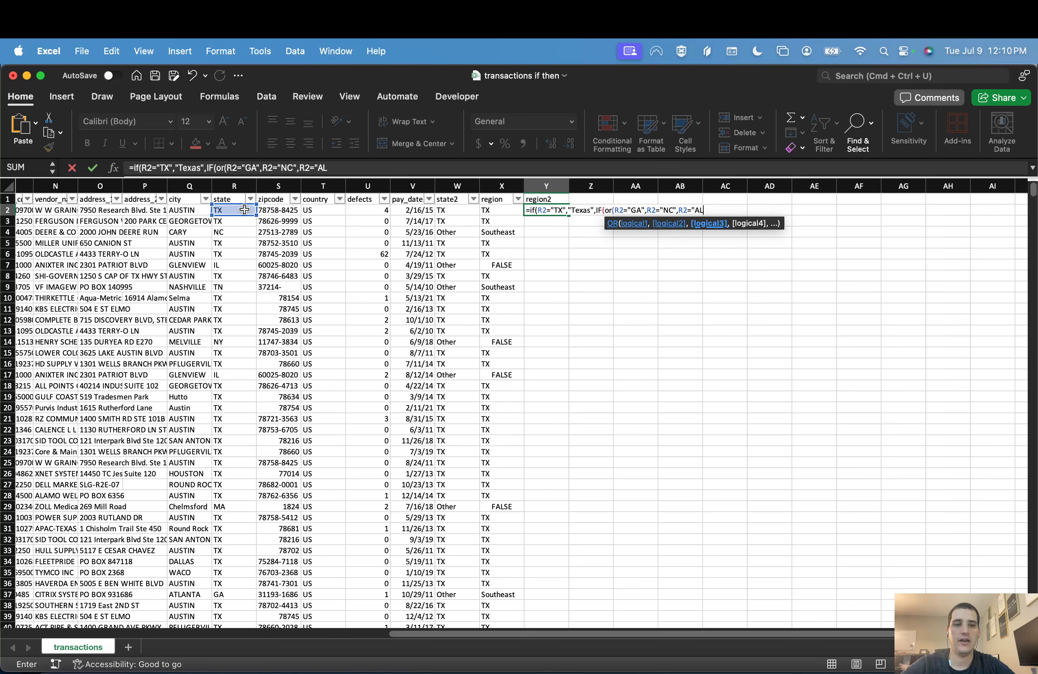
{"action": "key", "text": "Return"}
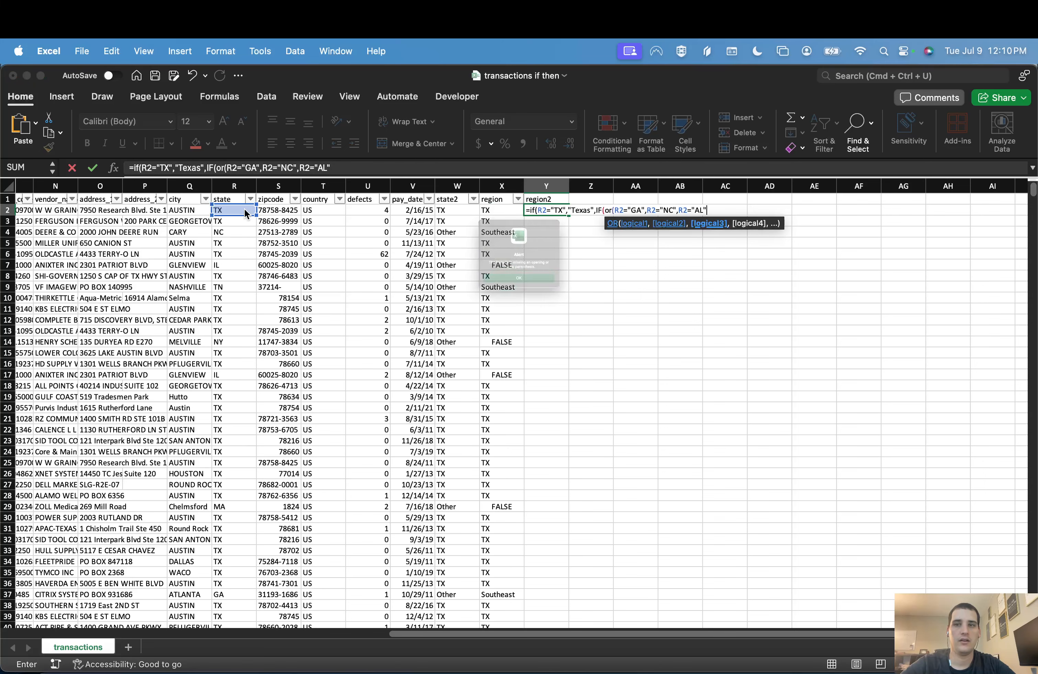
{"action": "key", "text": "Return"}
{"action": "left_click", "coordinate": [352, 166]}
{"action": "type", "text": ","}
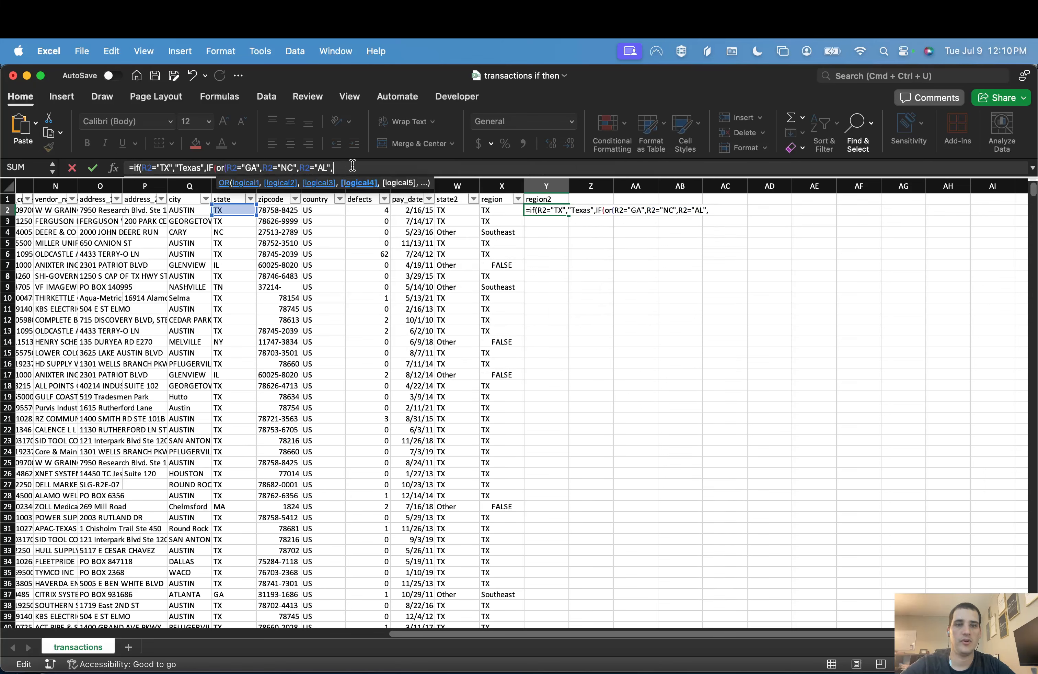
{"action": "left_click", "coordinate": [242, 210]}
{"action": "type", "text": "="}
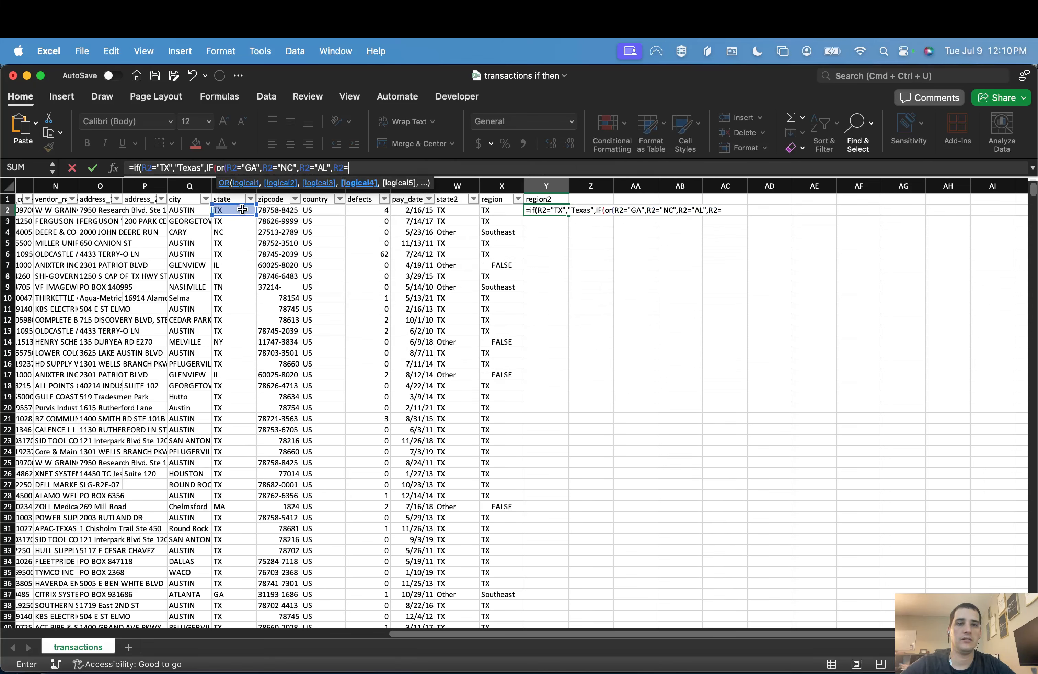
{"action": "type", "text": "\"TN\","}
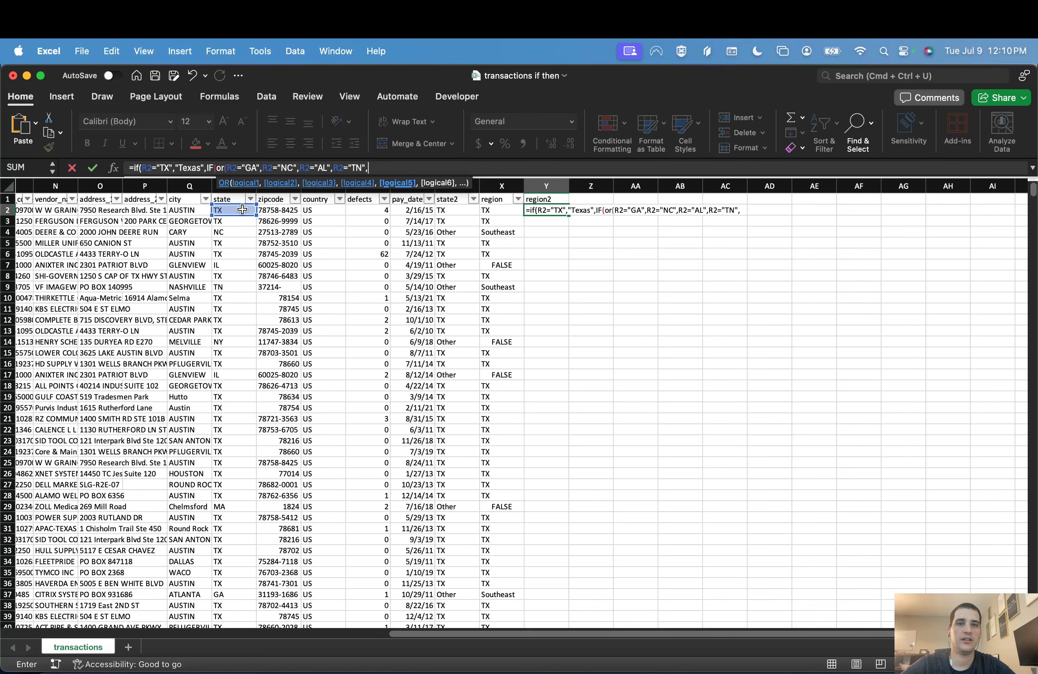
Step: Add R2="FL" and R2="LA" as the last two conditions of the OR test in Y2
{"action": "left_click", "coordinate": [242, 210]}
{"action": "type", "text": "\",R2=\"FL\""}
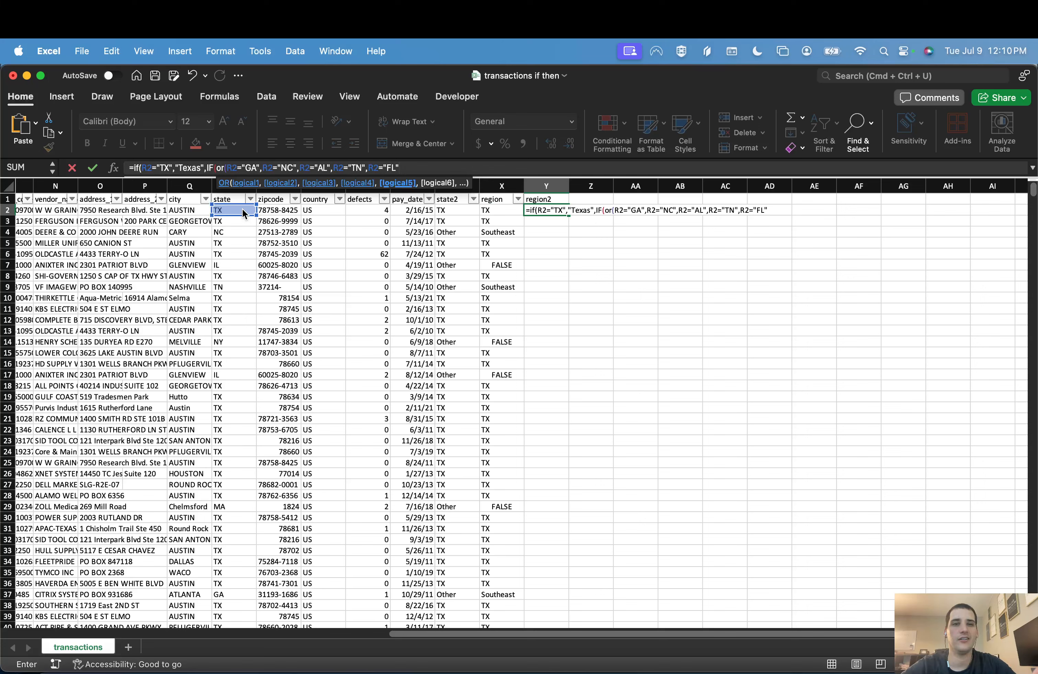
{"action": "key", "text": "Return"}
{"action": "key", "text": "Return"}
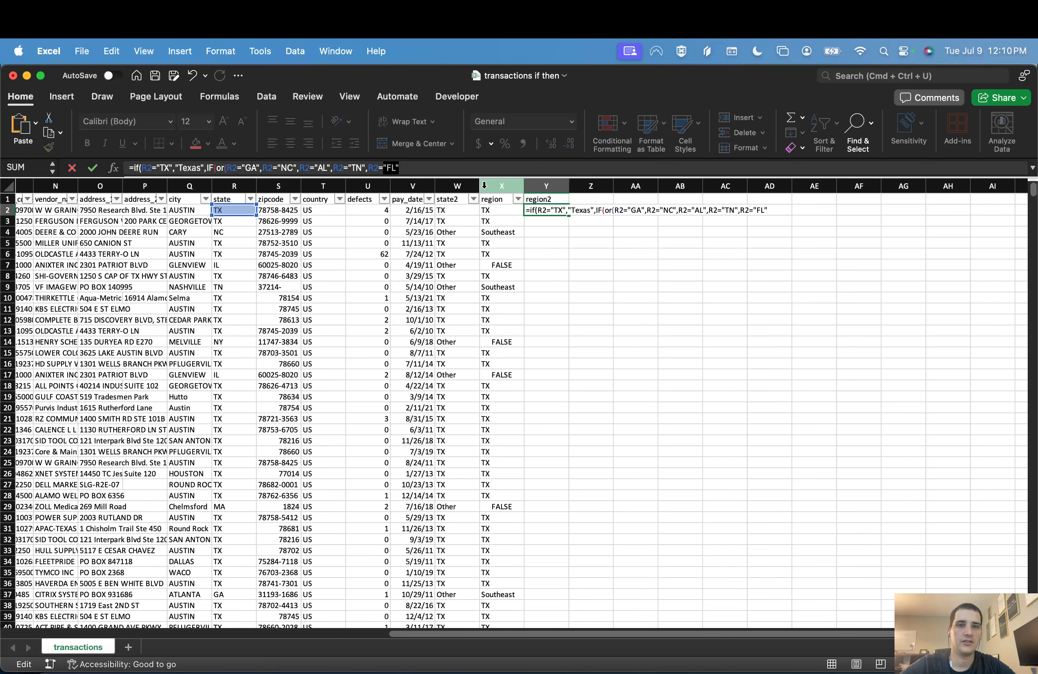
{"action": "left_click", "coordinate": [451, 169]}
{"action": "type", "text": ","}
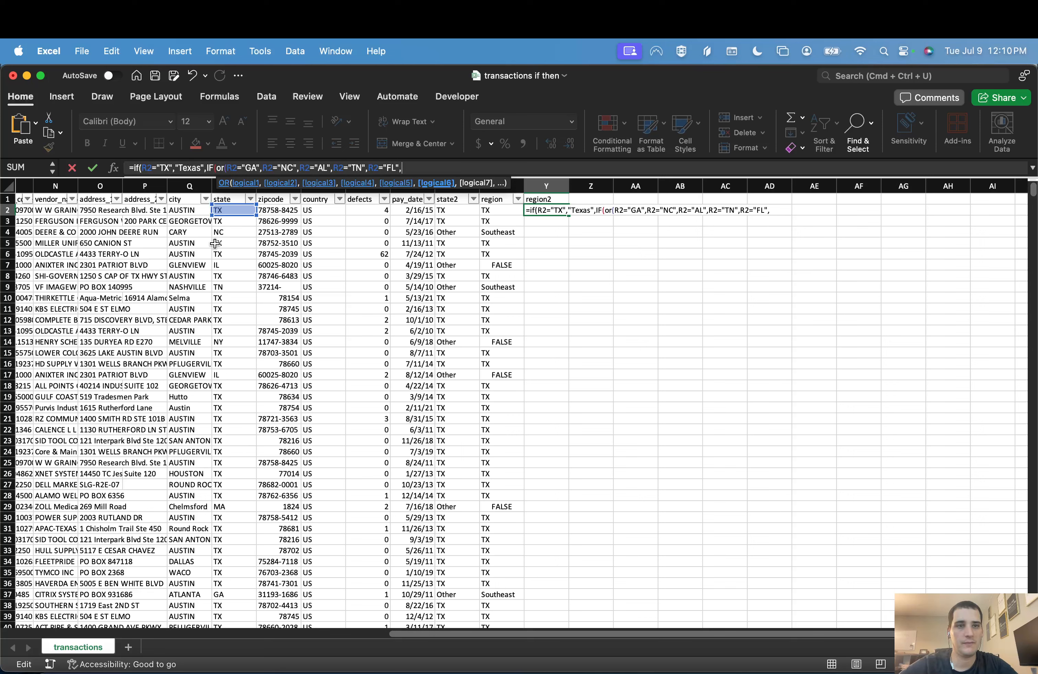
{"action": "left_click", "coordinate": [231, 210]}
{"action": "type", "text": "="}
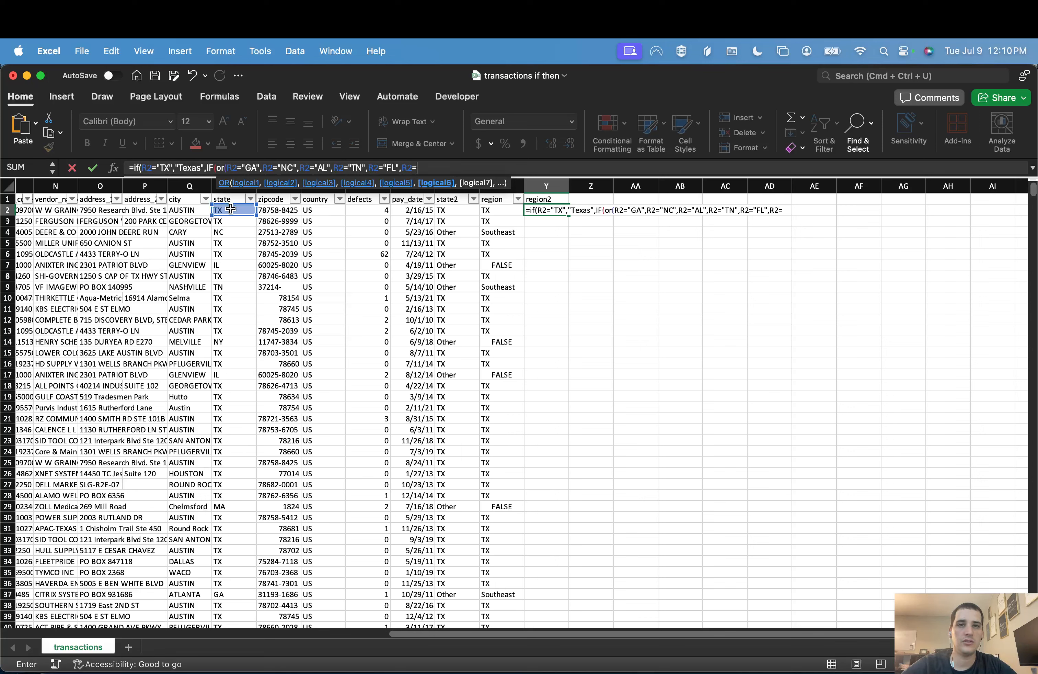
{"action": "type", "text": "\"LA\""}
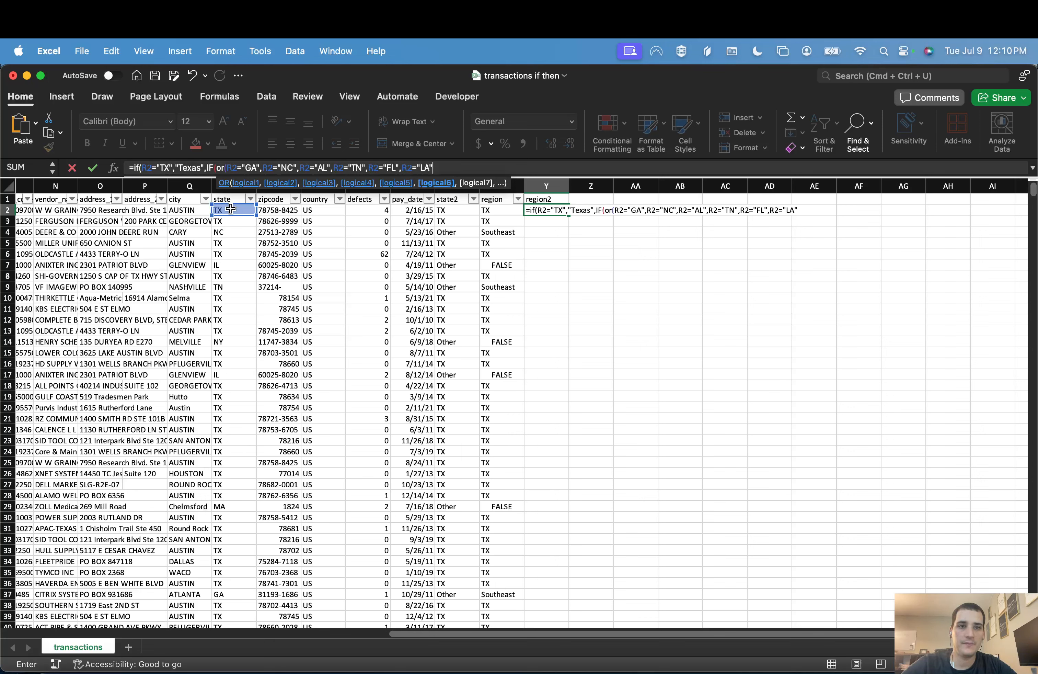
{"action": "type", "text": ")"}
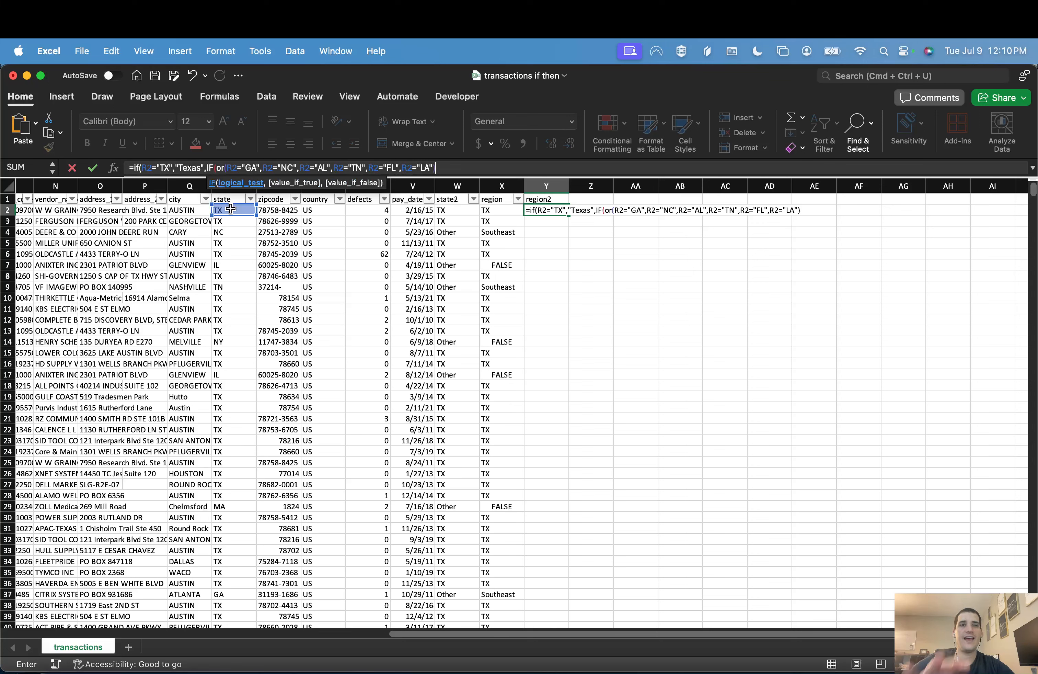
{"action": "type", "text": ",\""}
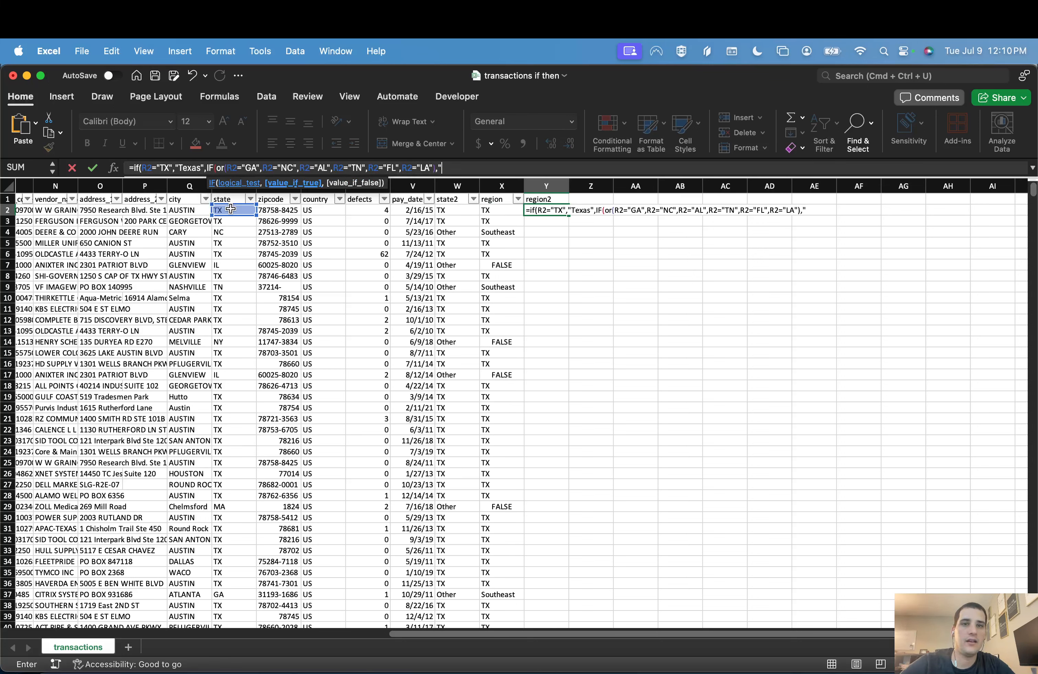
{"action": "type", "text": "Southeast"}
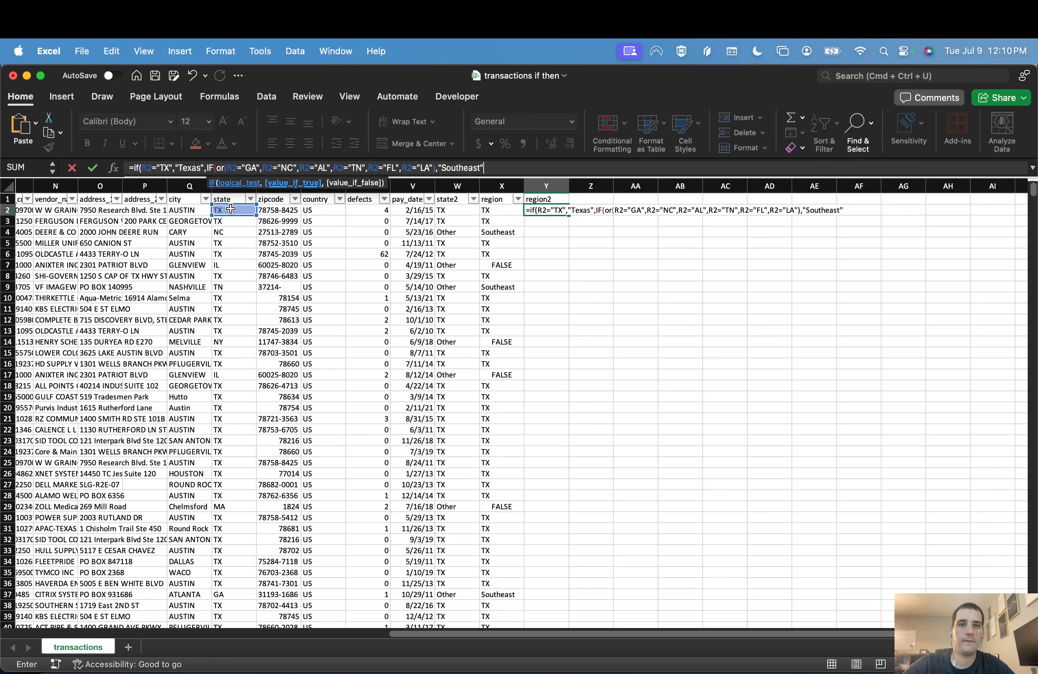
{"action": "type", "text": "\",IF("}
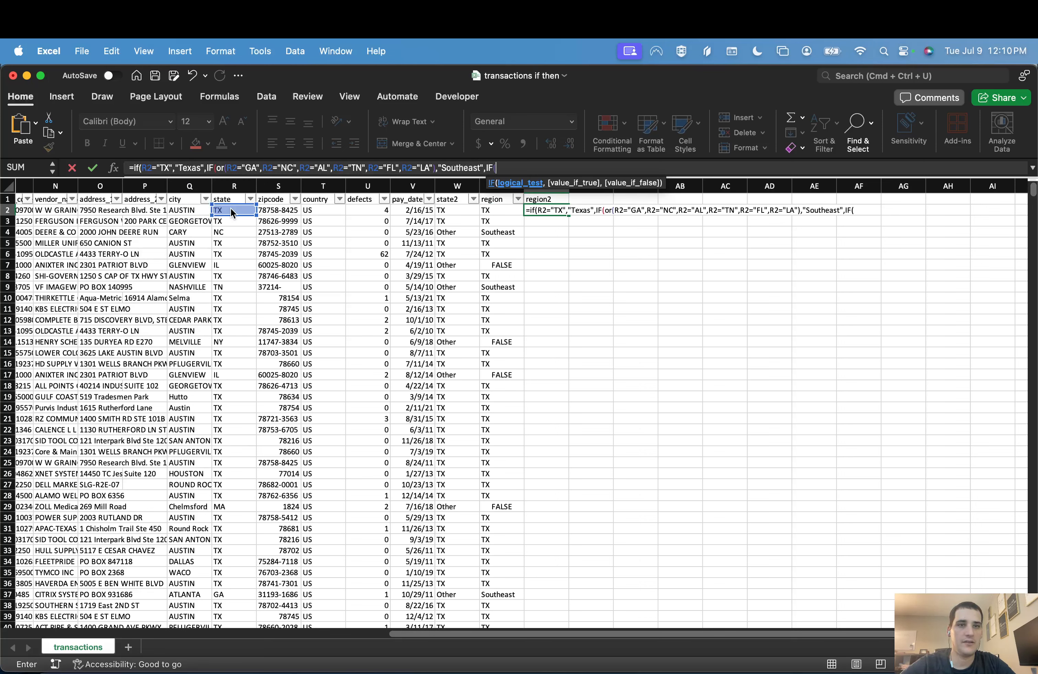
{"action": "type", "text": "OR("}
Step: Nest a third IF in the Y2 formula, with an OR test beginning with R2="AZ" and R2="NM"
{"action": "left_click", "coordinate": [230, 209]}
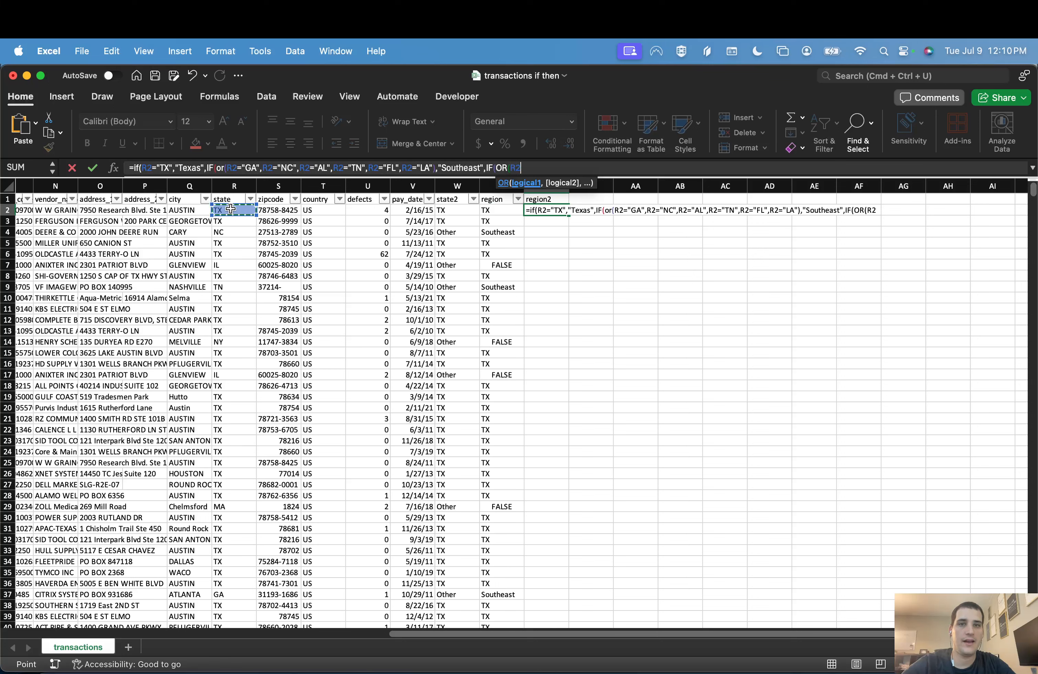
{"action": "type", "text": "=\"AX\""}
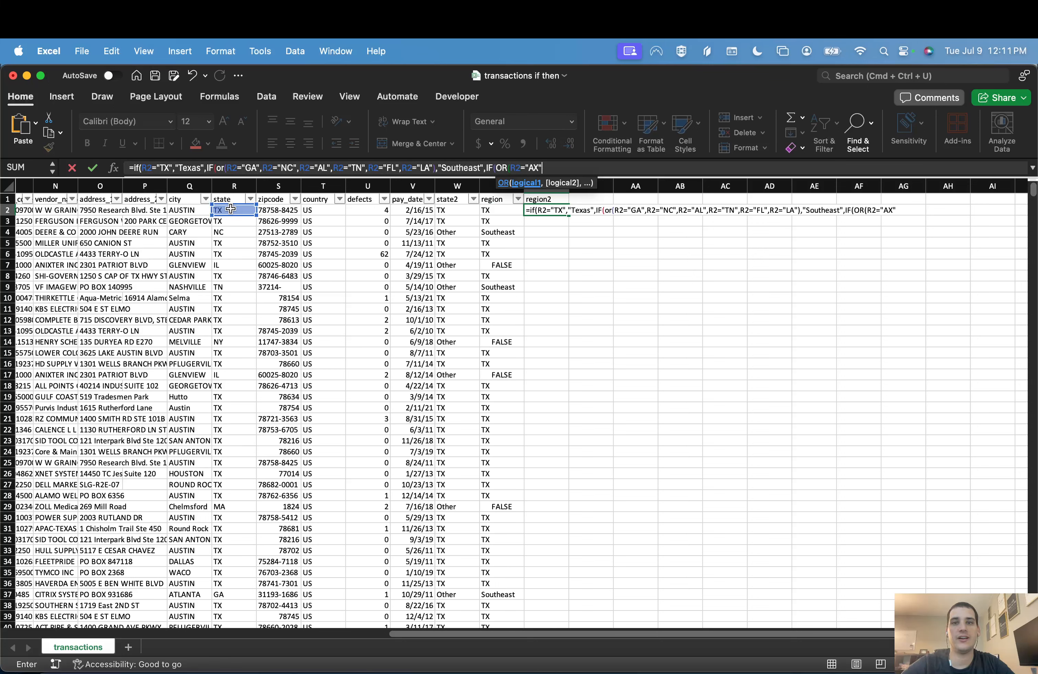
{"action": "key", "text": "BackSpace"}
{"action": "key", "text": "BackSpace"}
{"action": "type", "text": "Z\","}
{"action": "left_click", "coordinate": [231, 210]}
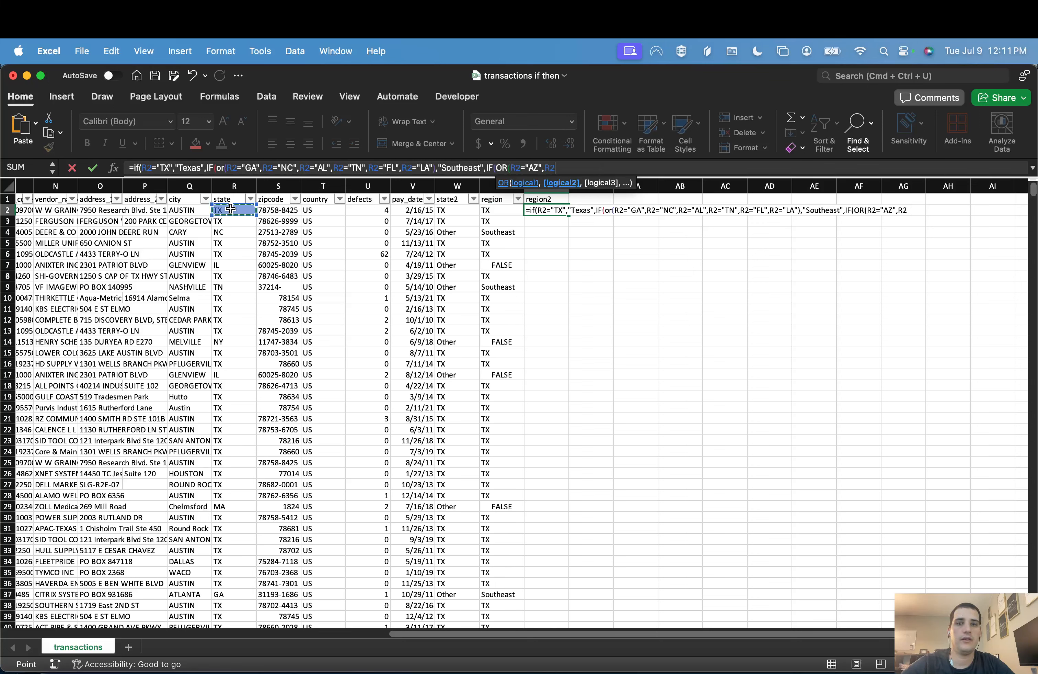
{"action": "type", "text": "=\"NM\","}
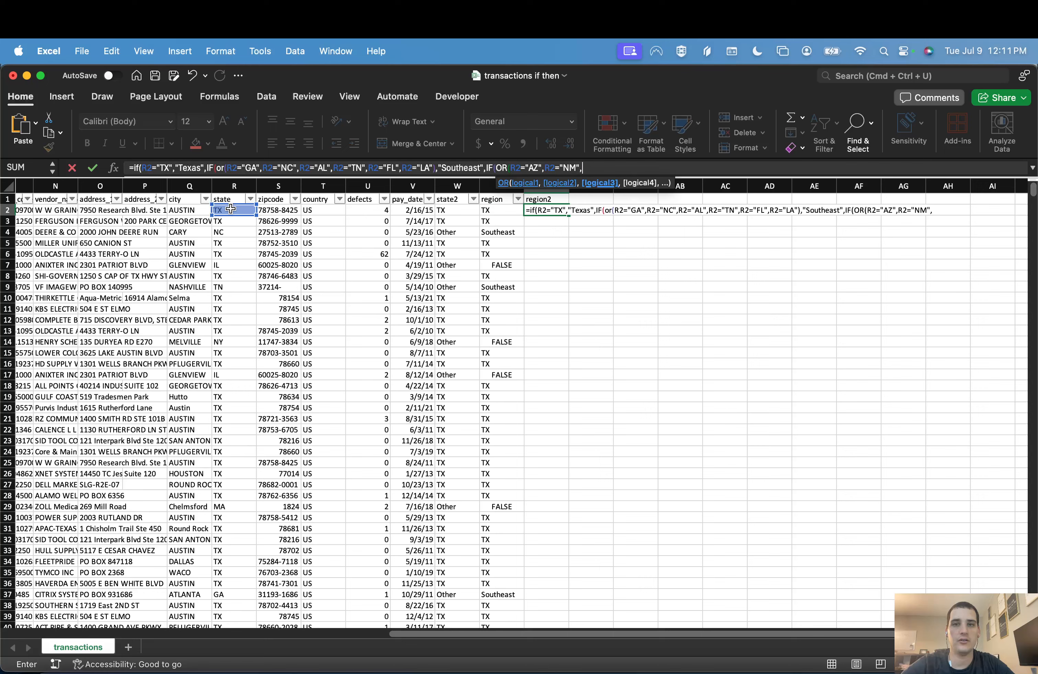
Step: Add R2="NV" and R2="OK" as conditions of the third IF's OR test
{"action": "left_click", "coordinate": [230, 210]}
{"action": "type", "text": "="}
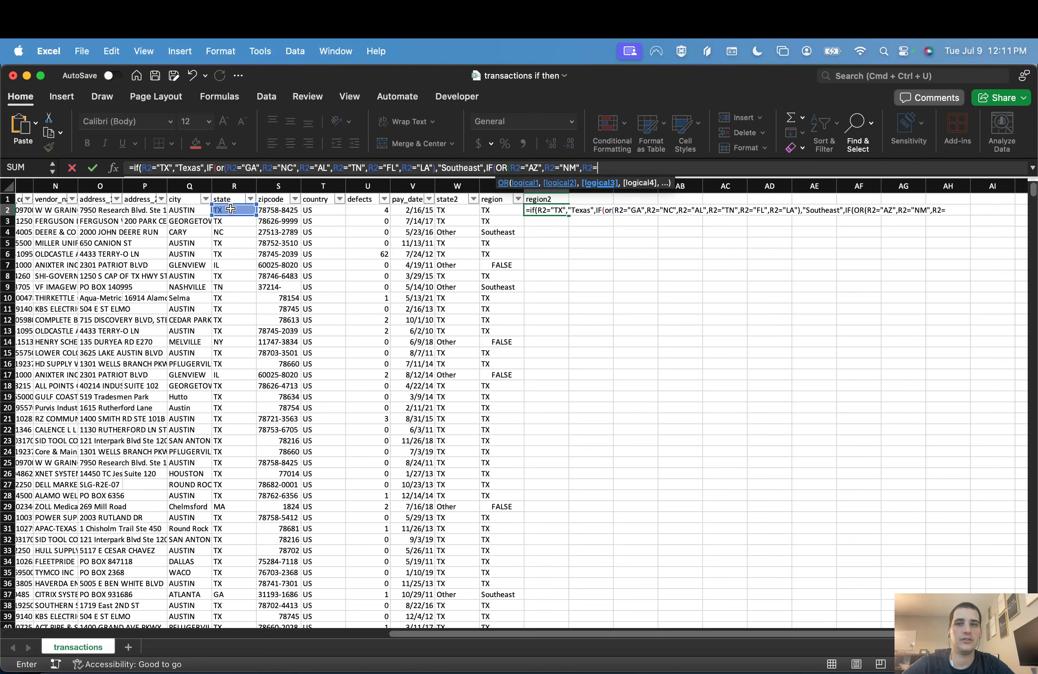
{"action": "type", "text": "\"NV\""}
{"action": "key", "text": "Return"}
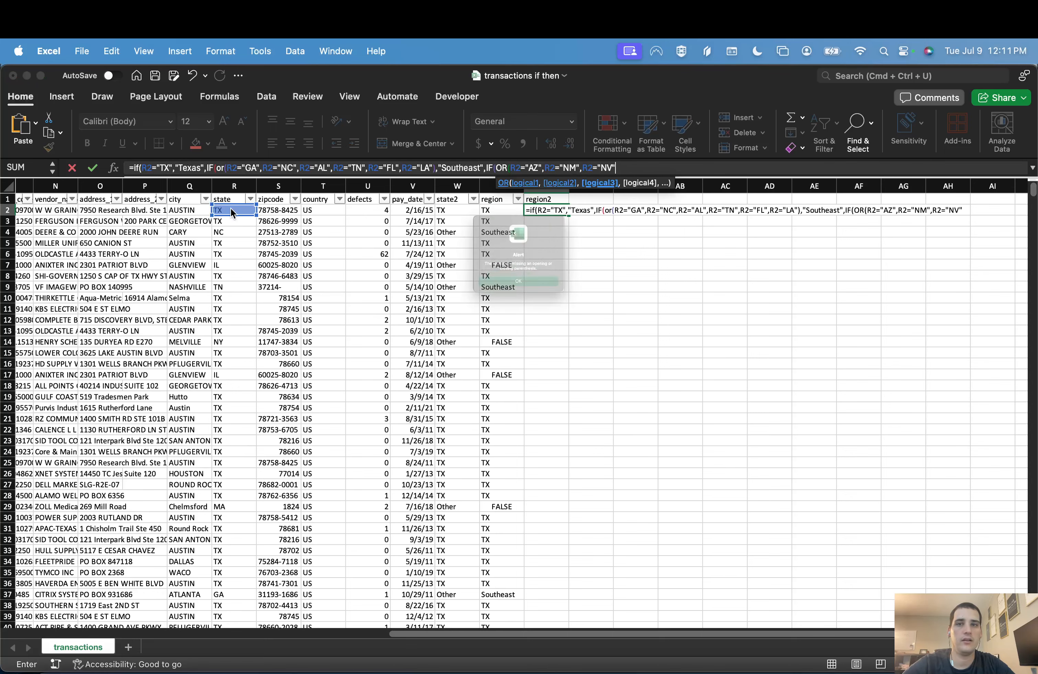
{"action": "key", "text": "Return"}
{"action": "type", "text": ","}
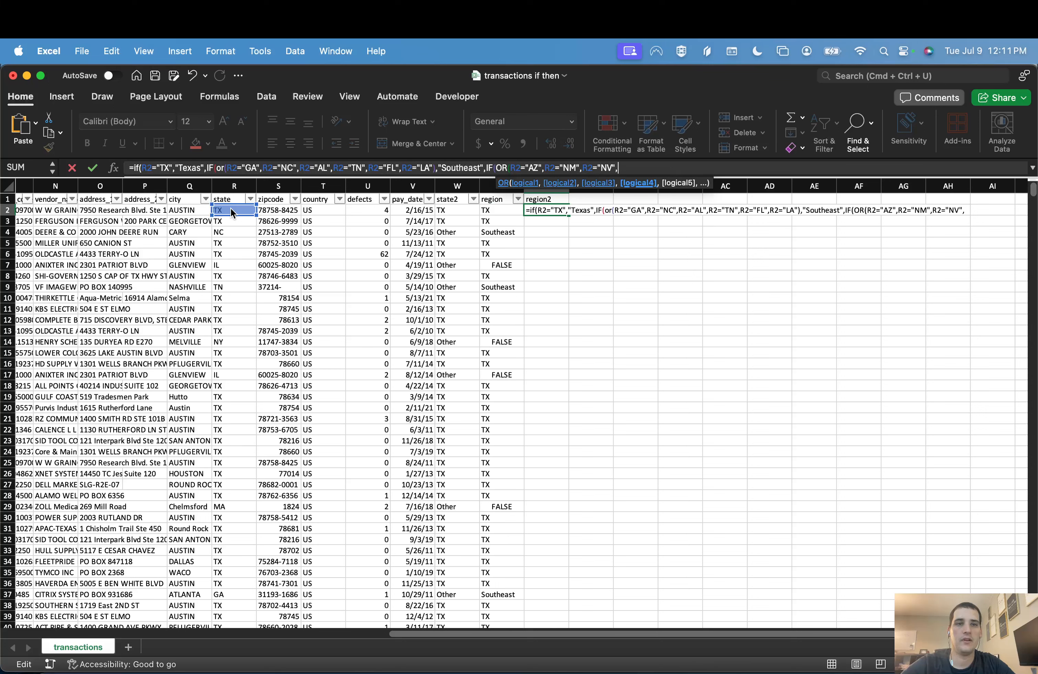
{"action": "left_click", "coordinate": [231, 210]}
{"action": "type", "text": "=\"OK\""}
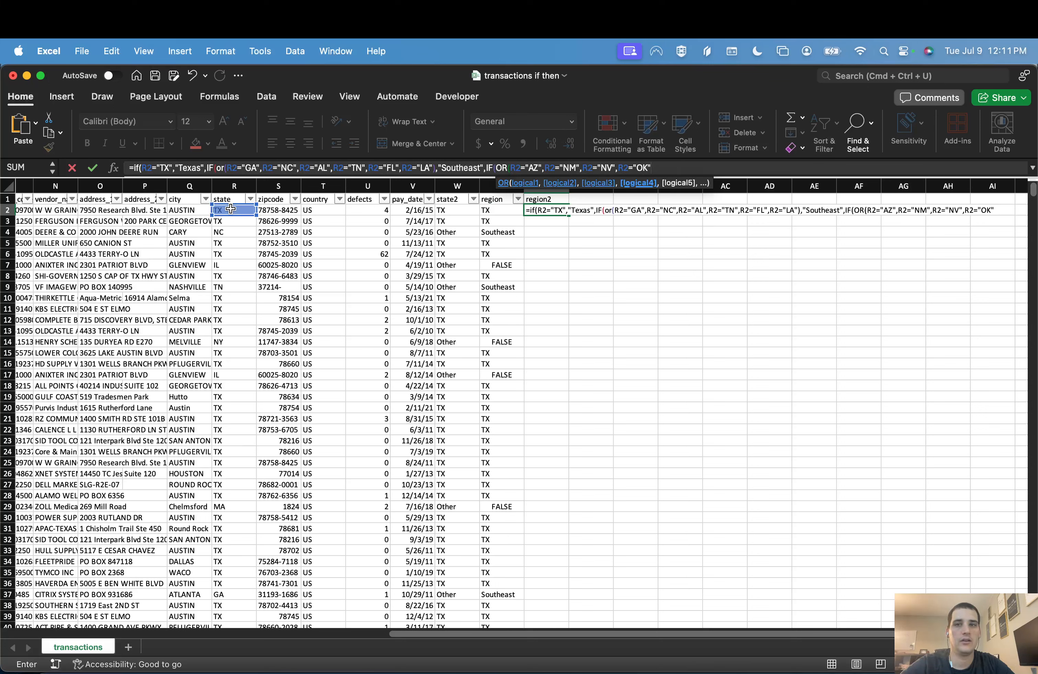
{"action": "type", "text": ","}
{"action": "left_click", "coordinate": [231, 209]}
{"action": "type", "text": "="}
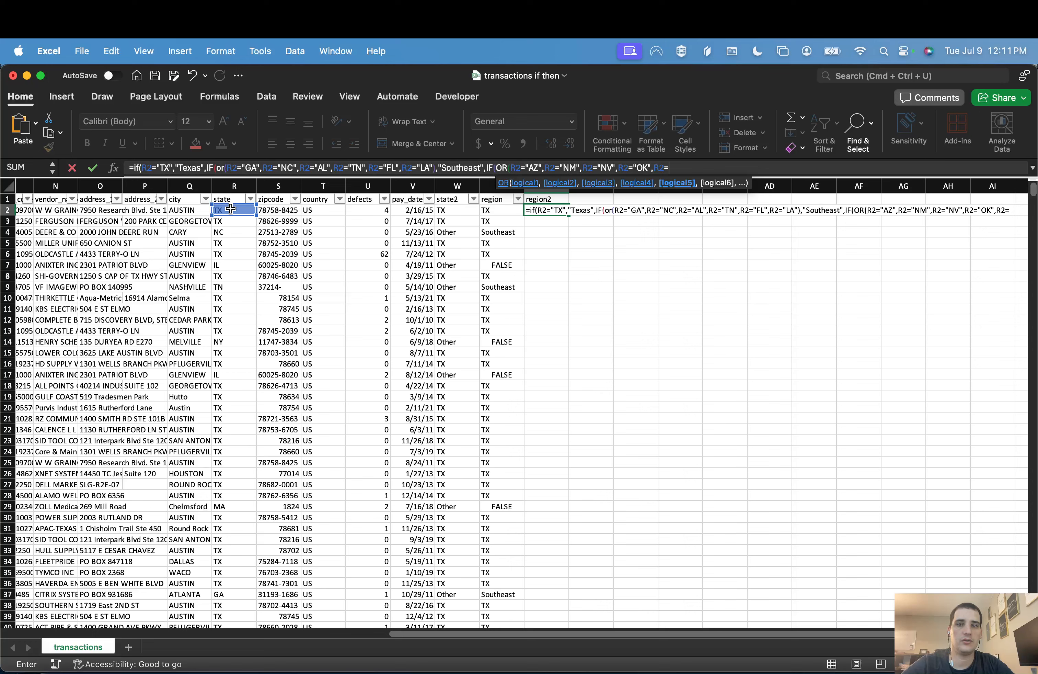
{"action": "key", "text": "BackSpace"}
{"action": "key", "text": "BackSpace"}
{"action": "key", "text": "BackSpace"}
{"action": "key", "text": "BackSpace"}
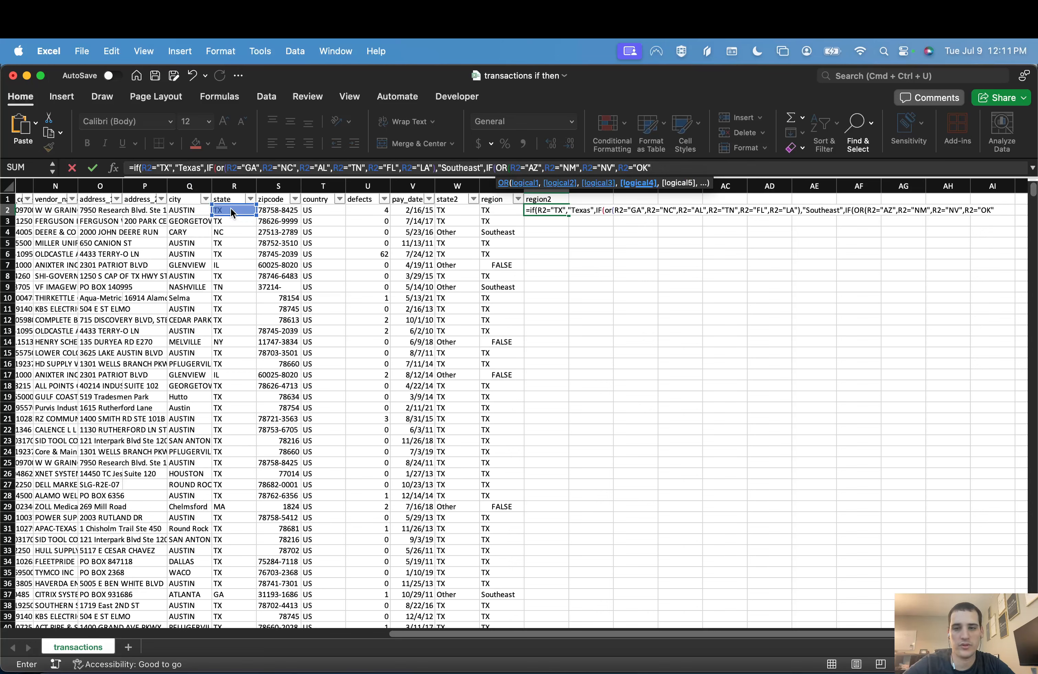
Step: Close the second OR test and make the third IF return "Southwest" when it is true
{"action": "type", "text": "),\"Southwea"}
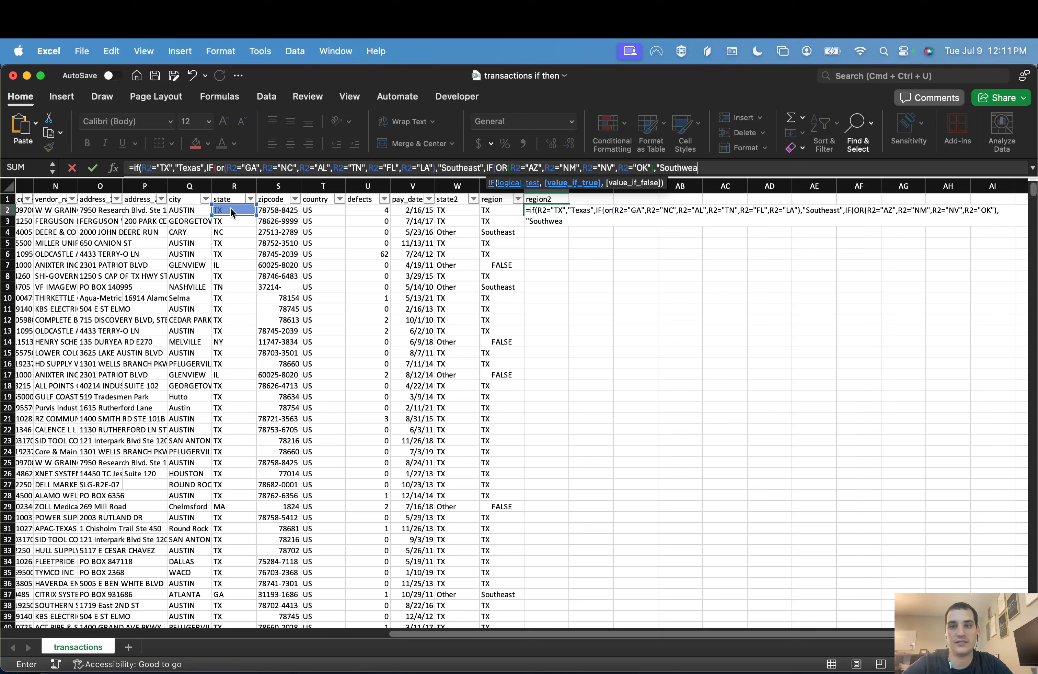
{"action": "type", "text": "st\")"}
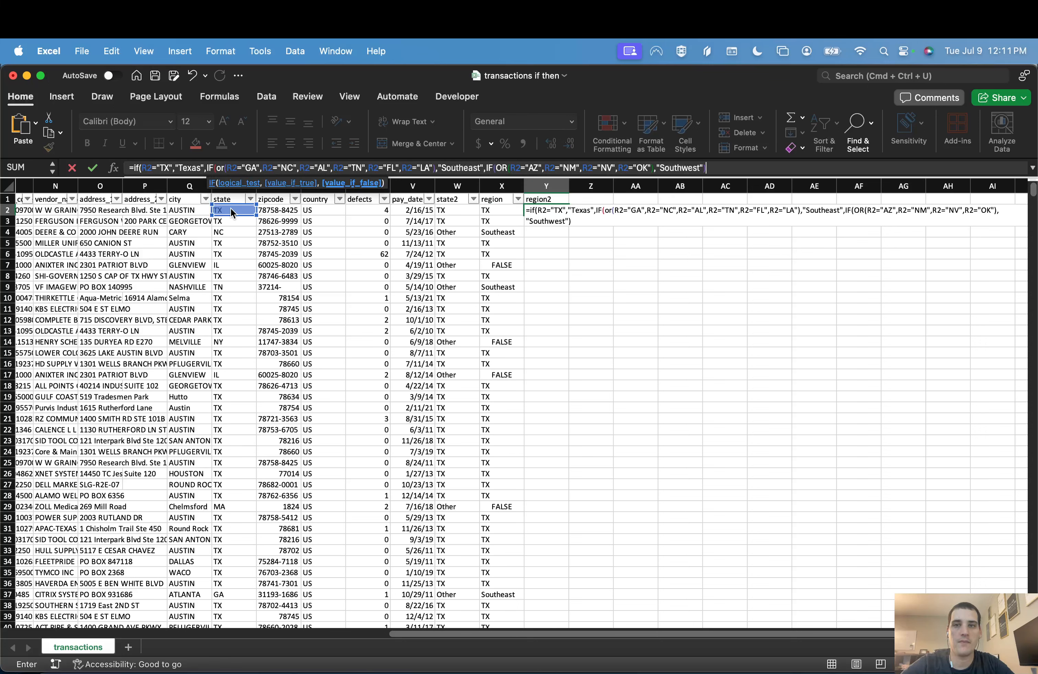
{"action": "key", "text": "BackSpace"}
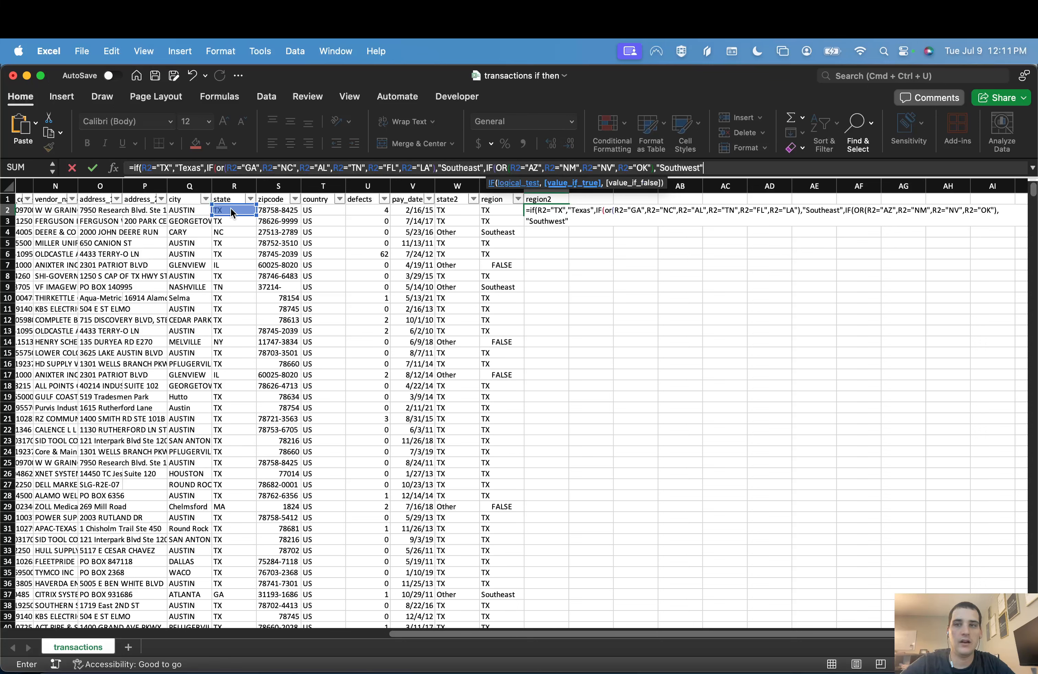
Step: Nest a fourth IF in the Y2 formula with the conditions R2="WA", R2="OR" and R2="CA"
{"action": "type", "text": ","}
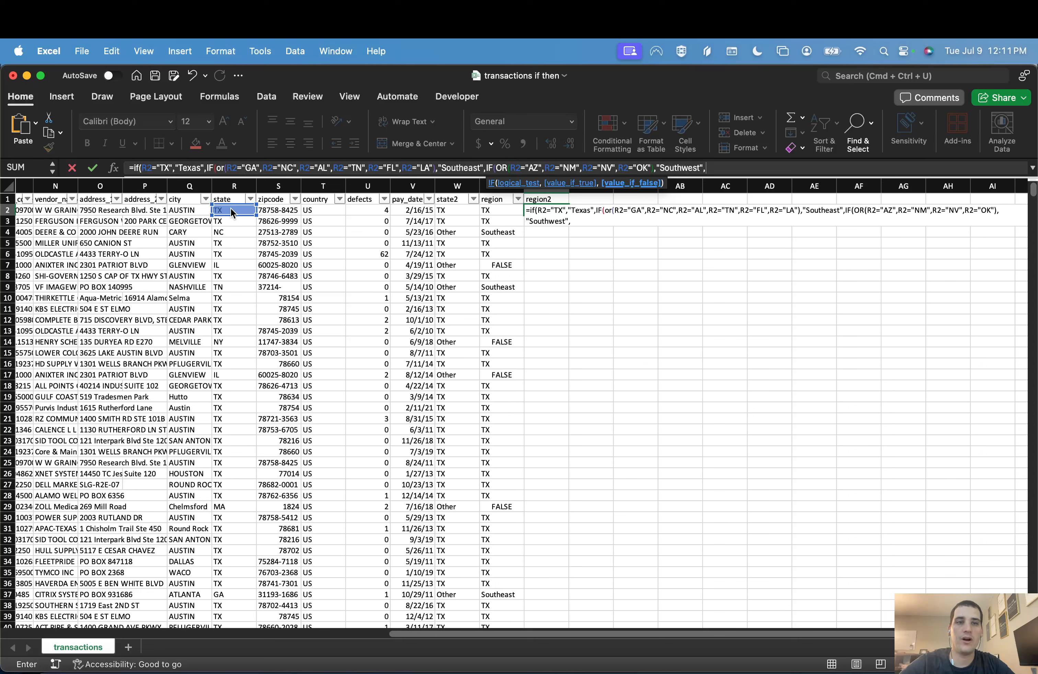
{"action": "type", "text": "IF("}
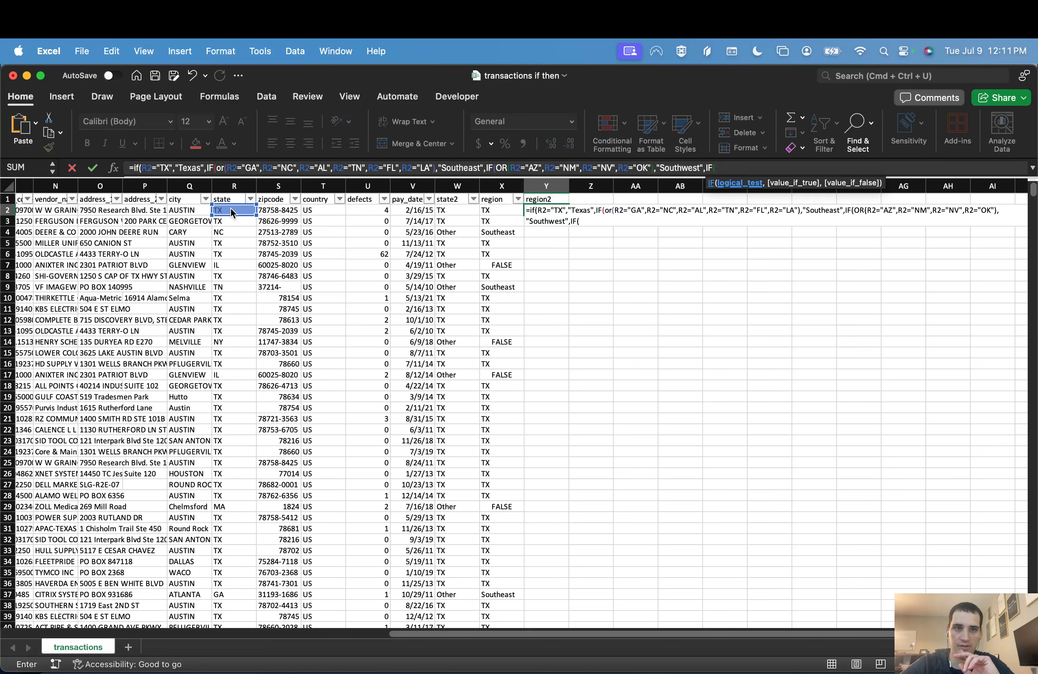
{"action": "left_click", "coordinate": [230, 208]}
{"action": "type", "text": "=\"WA\","}
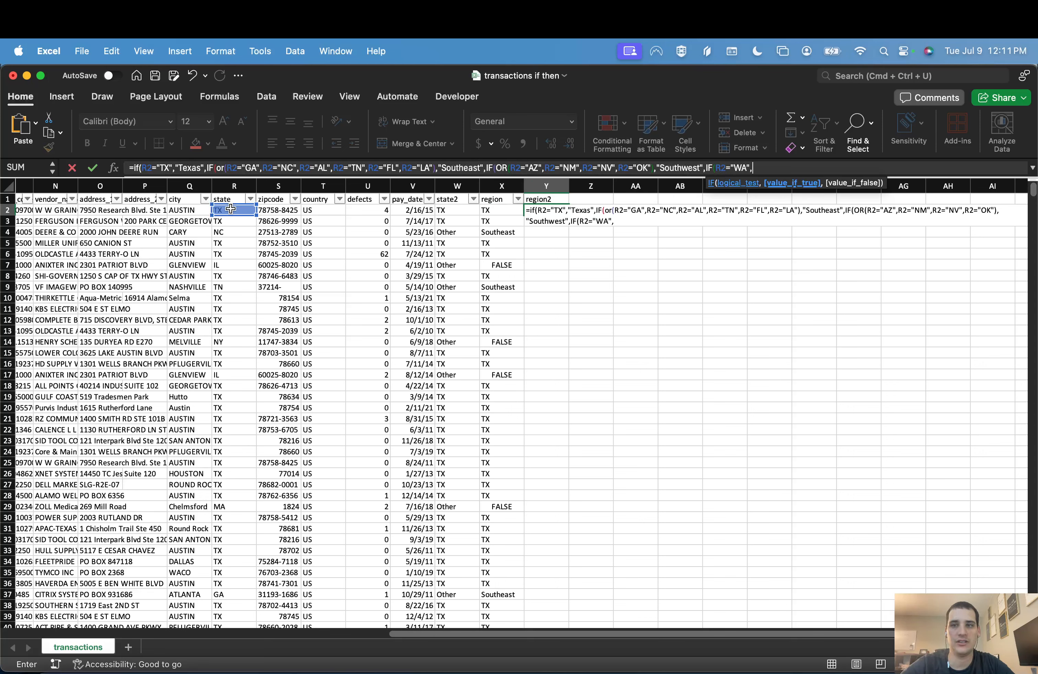
{"action": "left_click", "coordinate": [230, 209]}
{"action": "type", "text": "=\"O"}
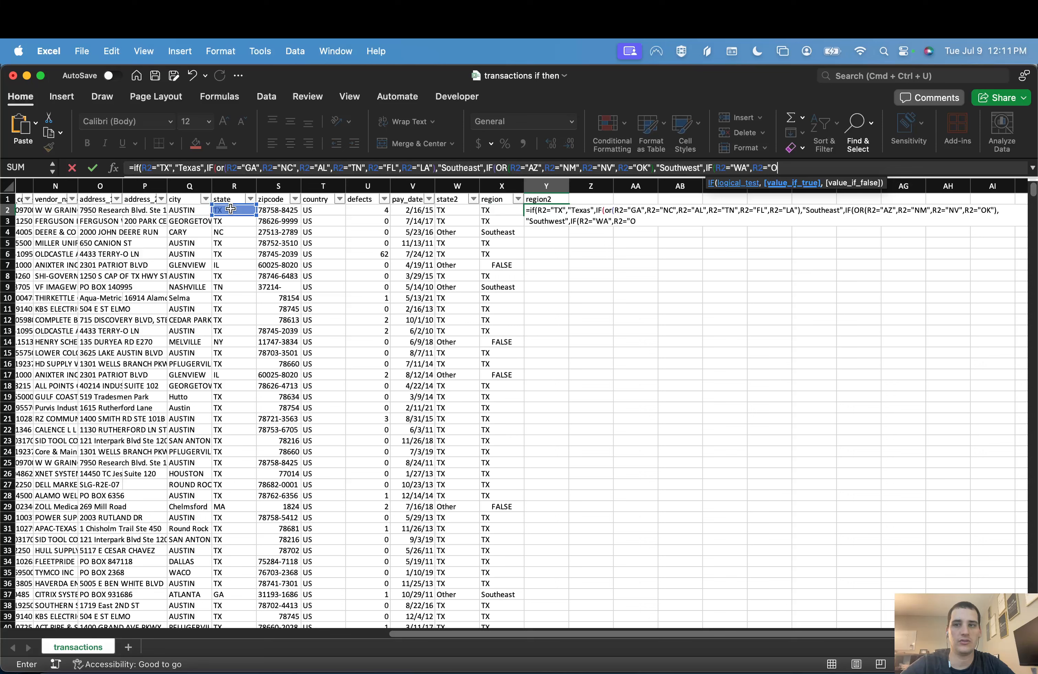
{"action": "type", "text": "R\","}
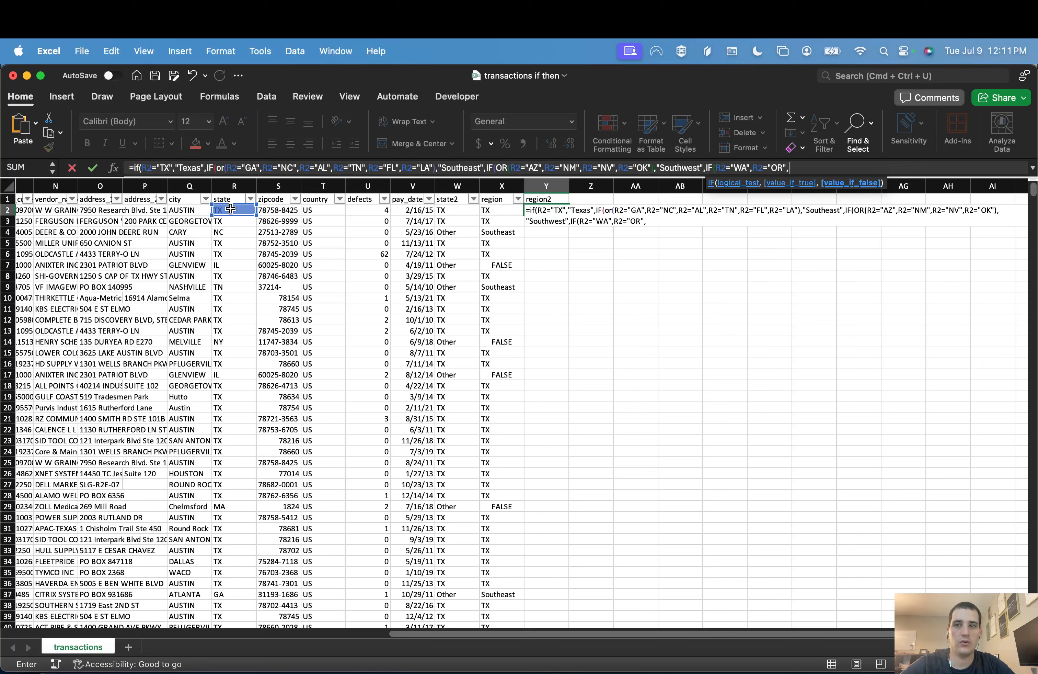
{"action": "left_click", "coordinate": [230, 209]}
{"action": "type", "text": "=\"CA\""}
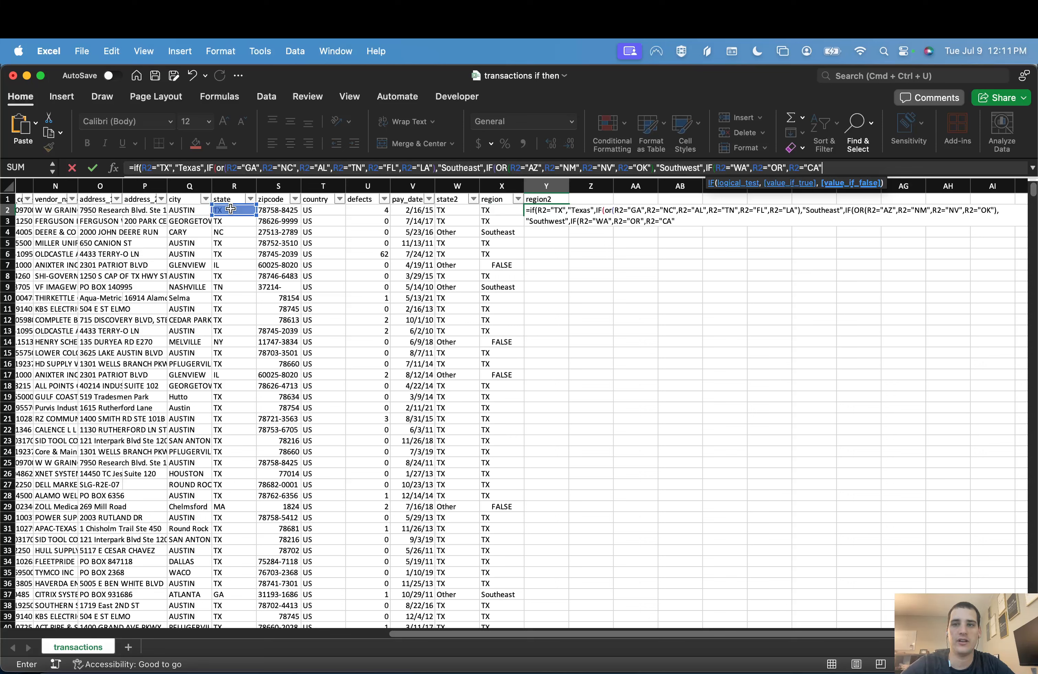
{"action": "type", "text": ")"}
{"action": "key", "text": "BackSpace"}
{"action": "type", "text": ")"}
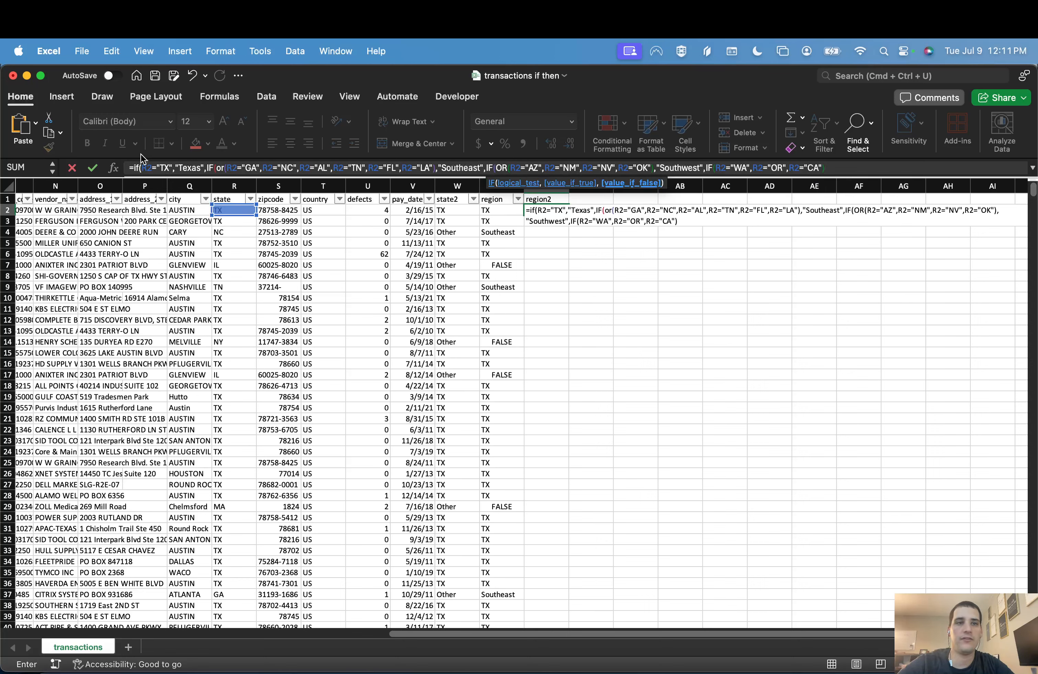
Step: Wrap the fourth IF's three state conditions in an OR test
{"action": "left_click", "coordinate": [718, 168]}
{"action": "type", "text": "OR("}
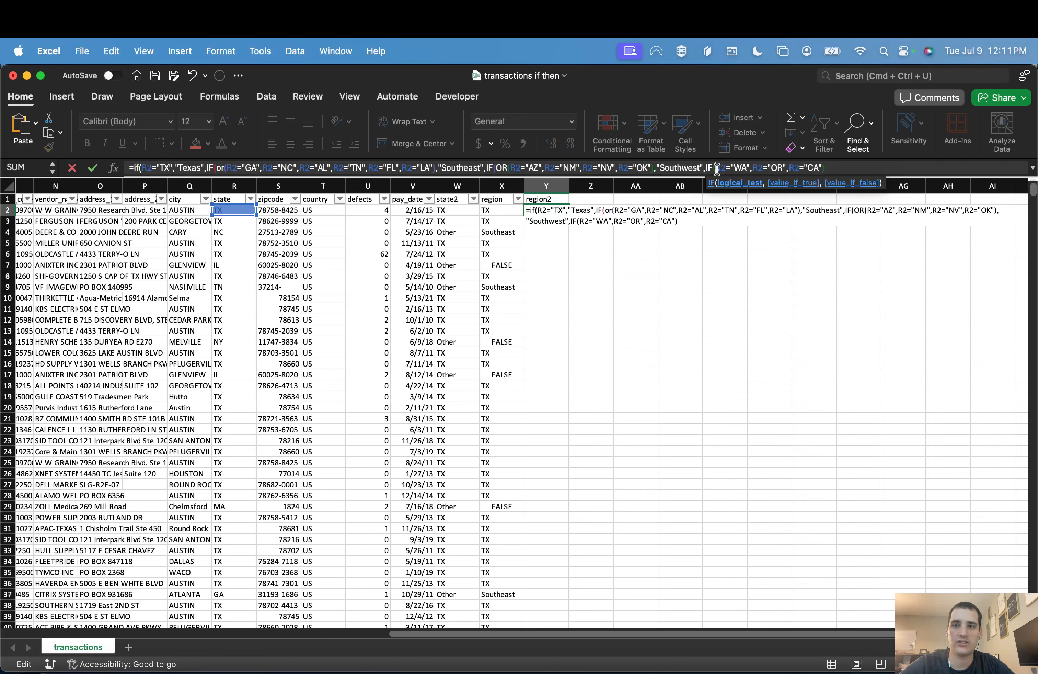
{"action": "left_click", "coordinate": [877, 167]}
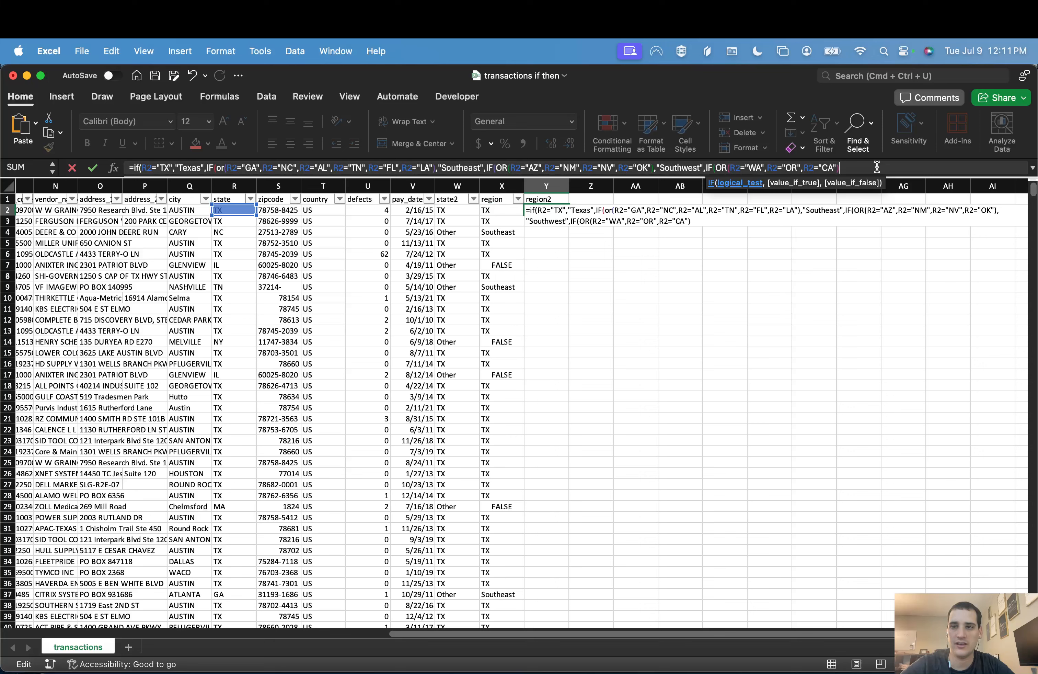
{"action": "key", "text": "BackSpace"}
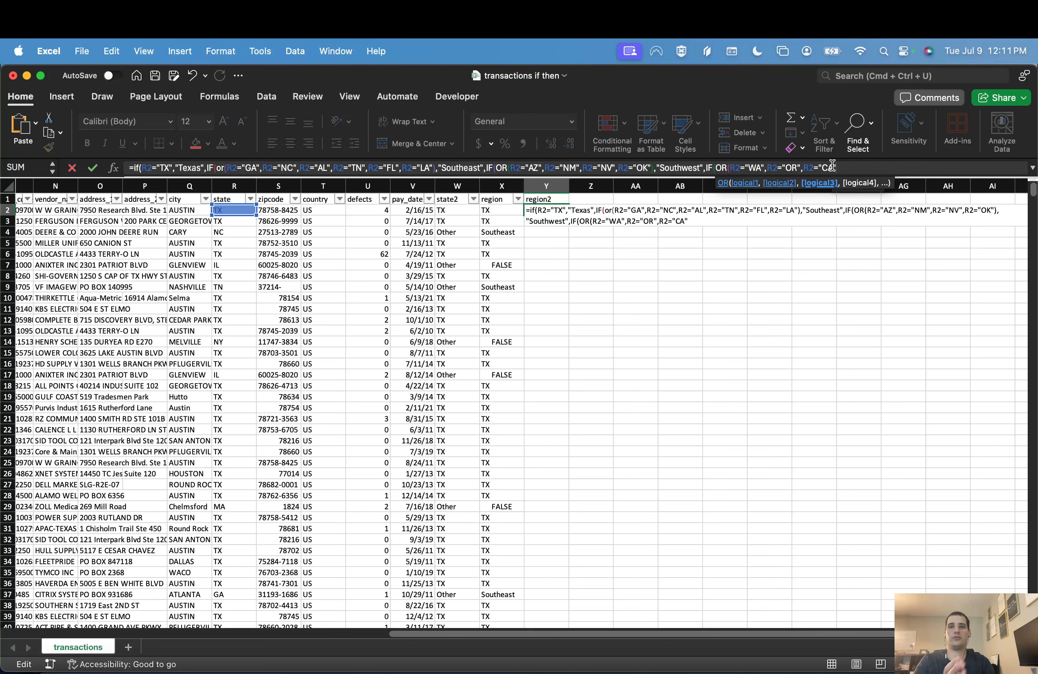
{"action": "type", "text": ")"}
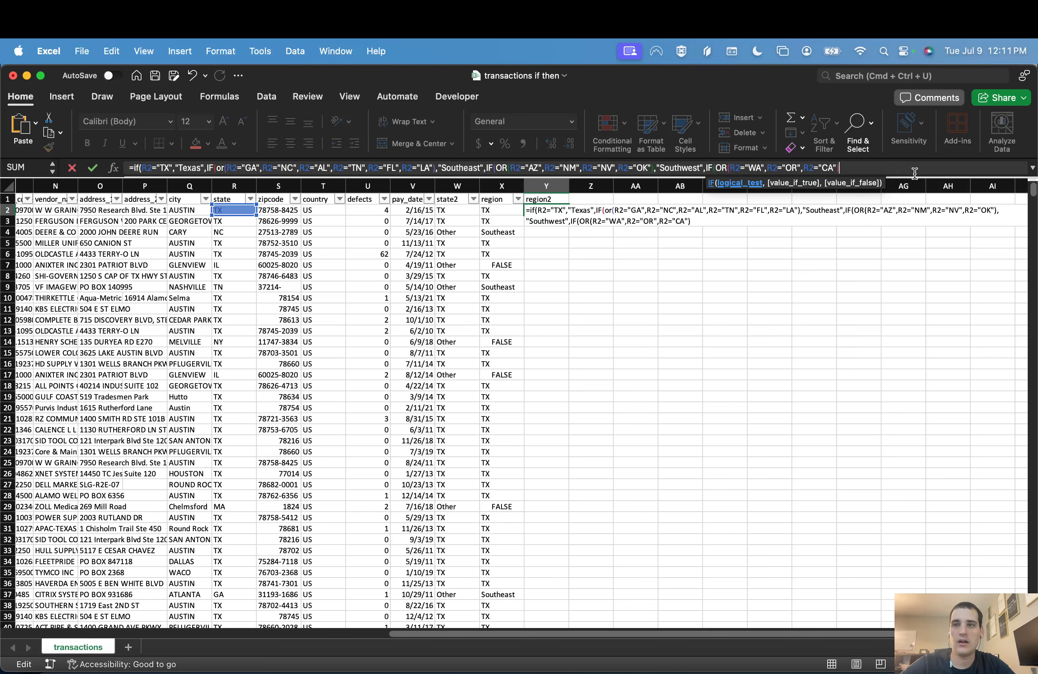
{"action": "type", "text": ","}
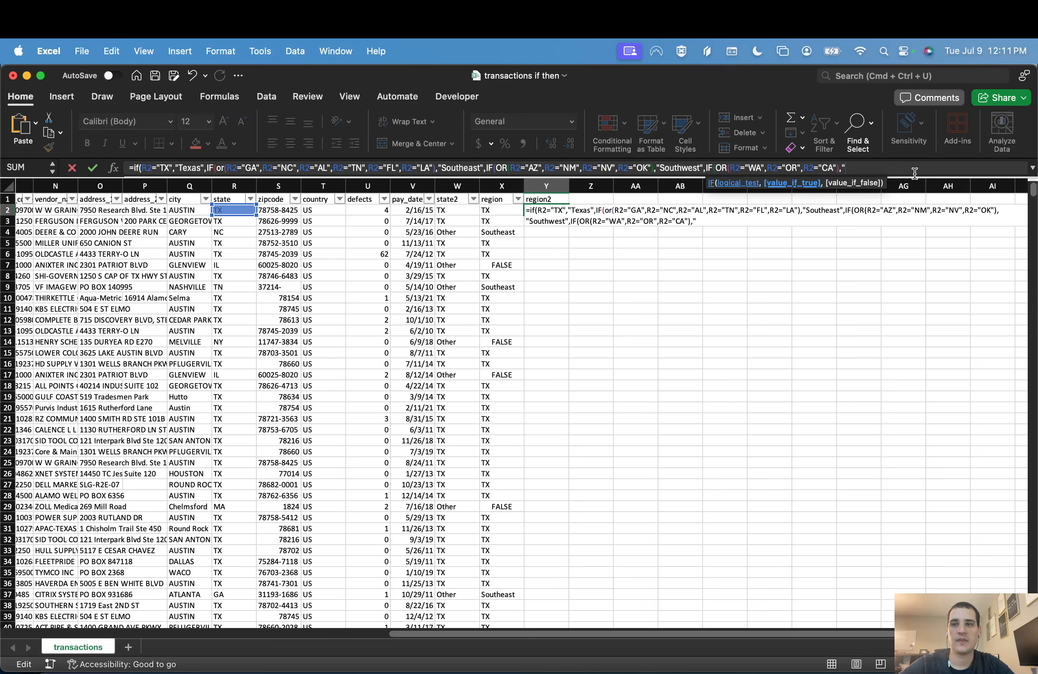
{"action": "type", "text": "\"West Coast"}
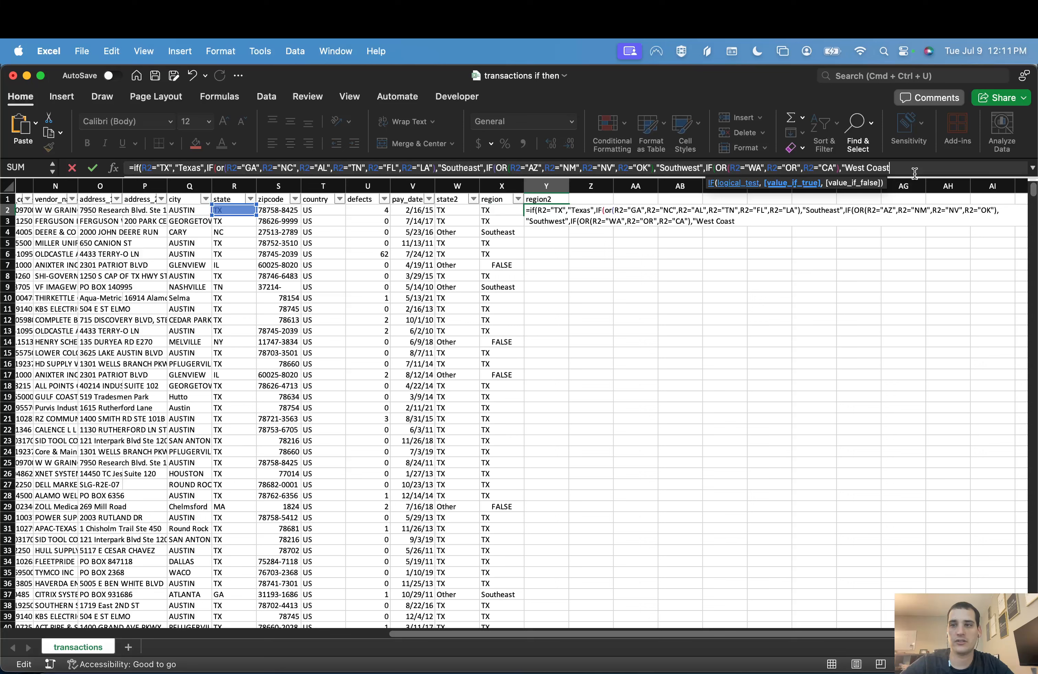
{"action": "type", "text": "\","}
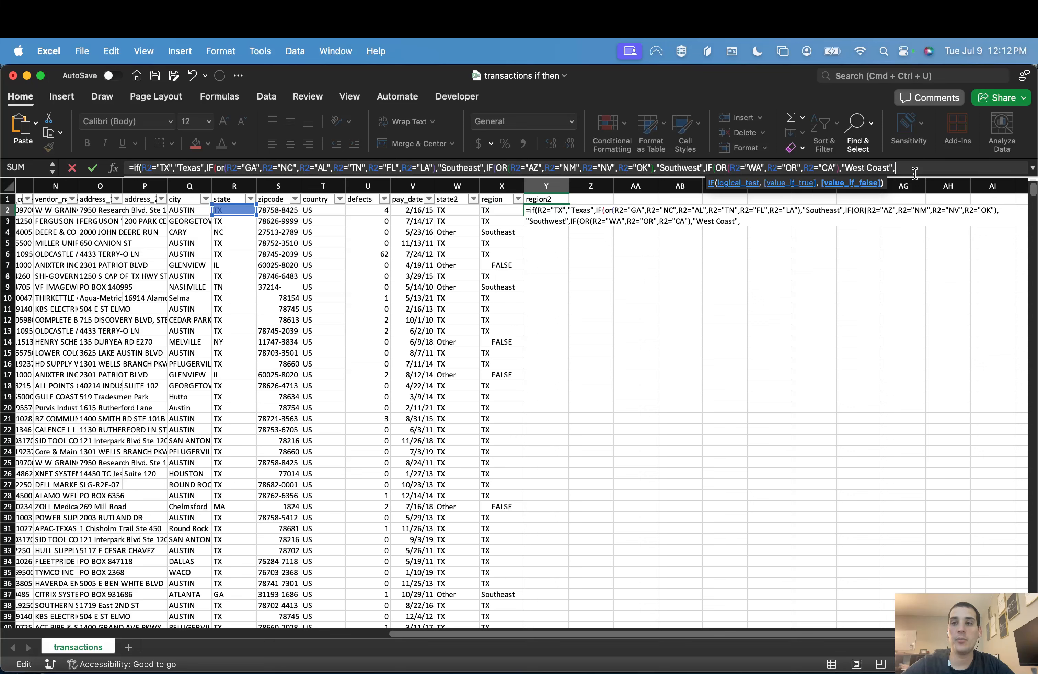
{"action": "type", "text": "\"Other\")"}
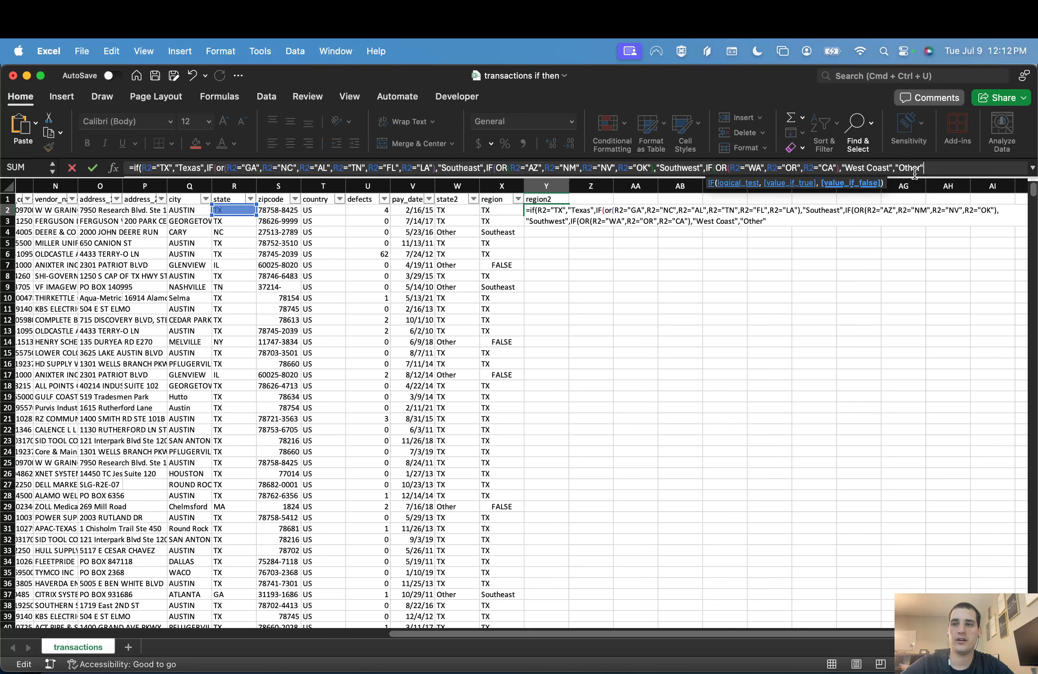
{"action": "type", "text": ")))"}
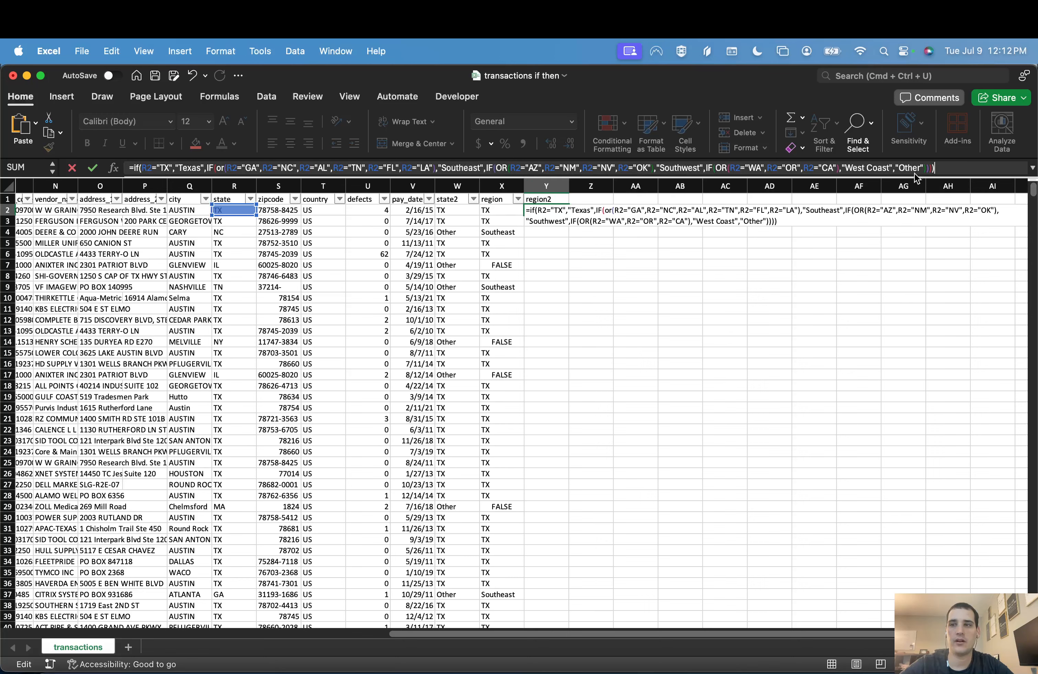
Step: Make the fourth IF return "West Coast" or else "Other", then close all nested IFs and commit the Y2 formula
{"action": "key", "text": "Return"}
{"action": "key", "text": "Up"}
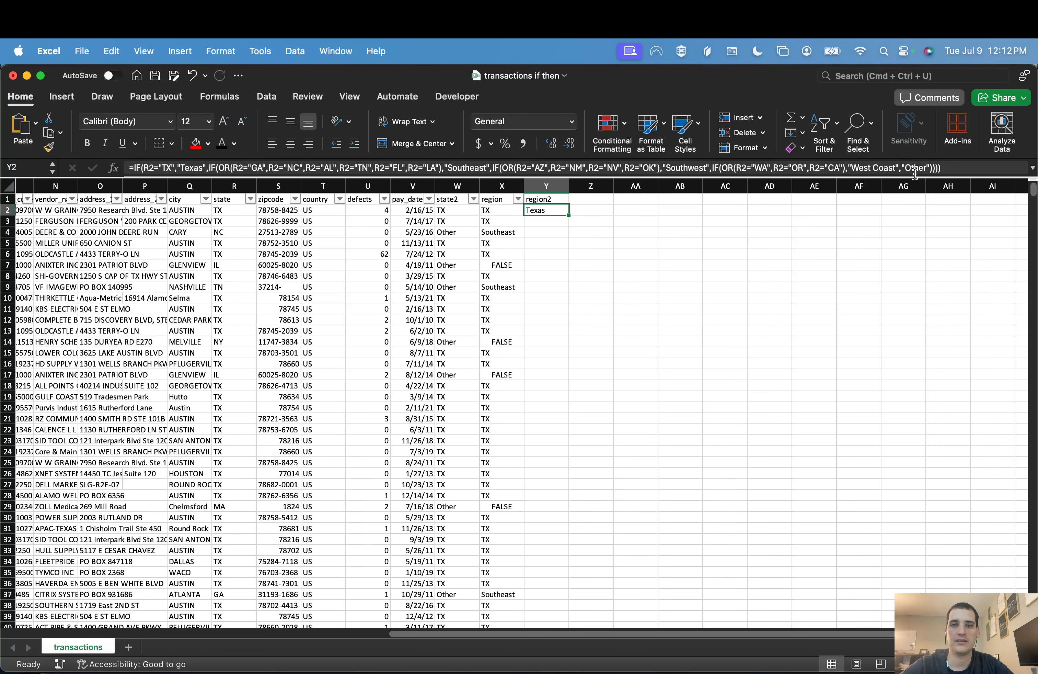
Step: Fill the Y2 formula down the region2 column and include that column in the header filters
{"action": "double_click", "coordinate": [568, 218]}
{"action": "key", "text": "Down"}
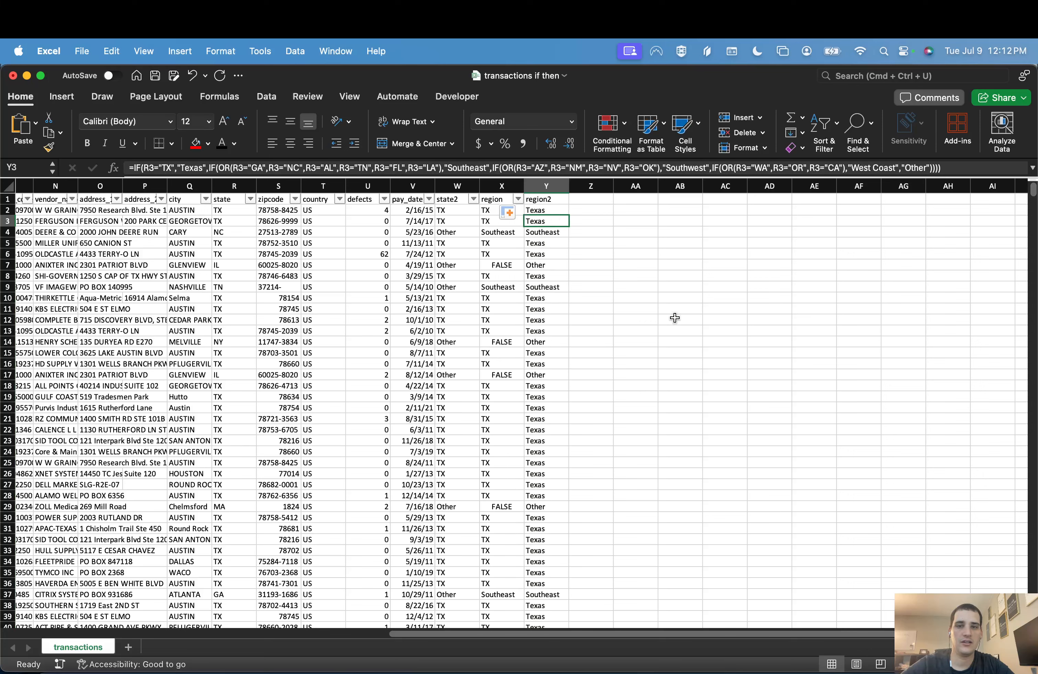
{"action": "left_click", "coordinate": [565, 207]}
Step: Filter out Other and Texas in region2 and compare the remaining rows' states with their region labels
{"action": "left_click", "coordinate": [562, 199]}
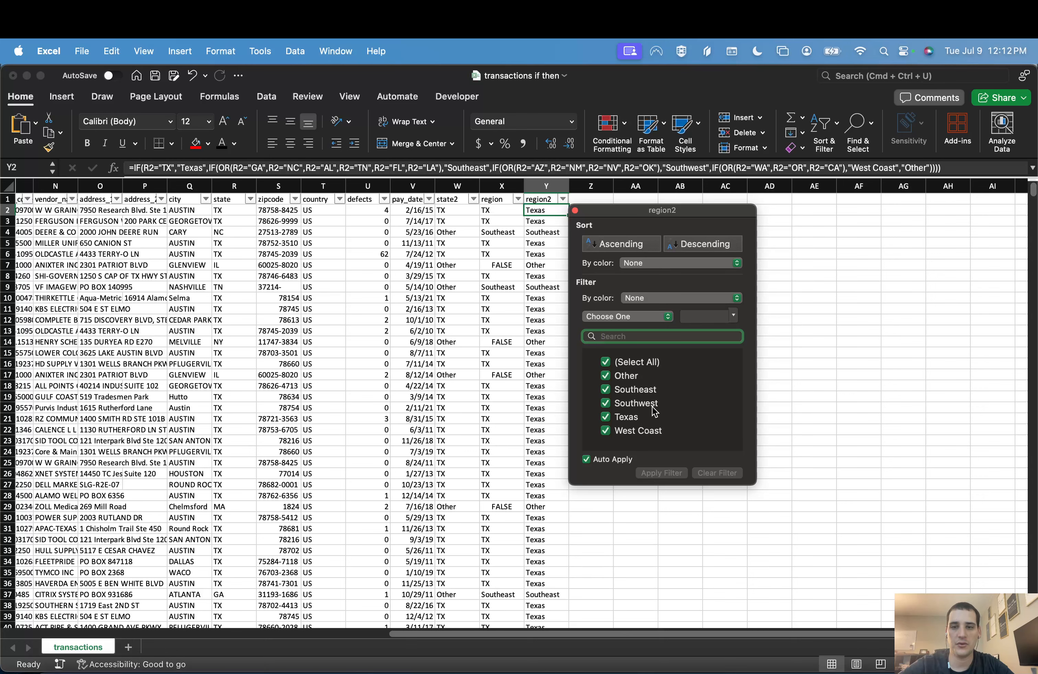
{"action": "left_click", "coordinate": [606, 376]}
{"action": "left_click", "coordinate": [606, 417]}
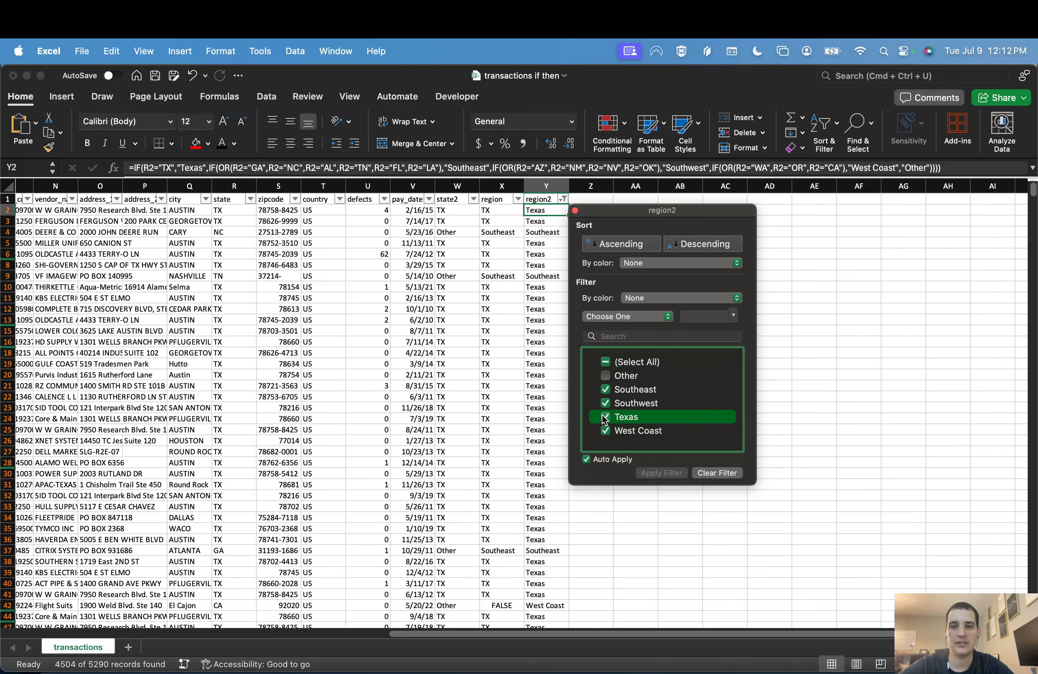
{"action": "left_click", "coordinate": [532, 221]}
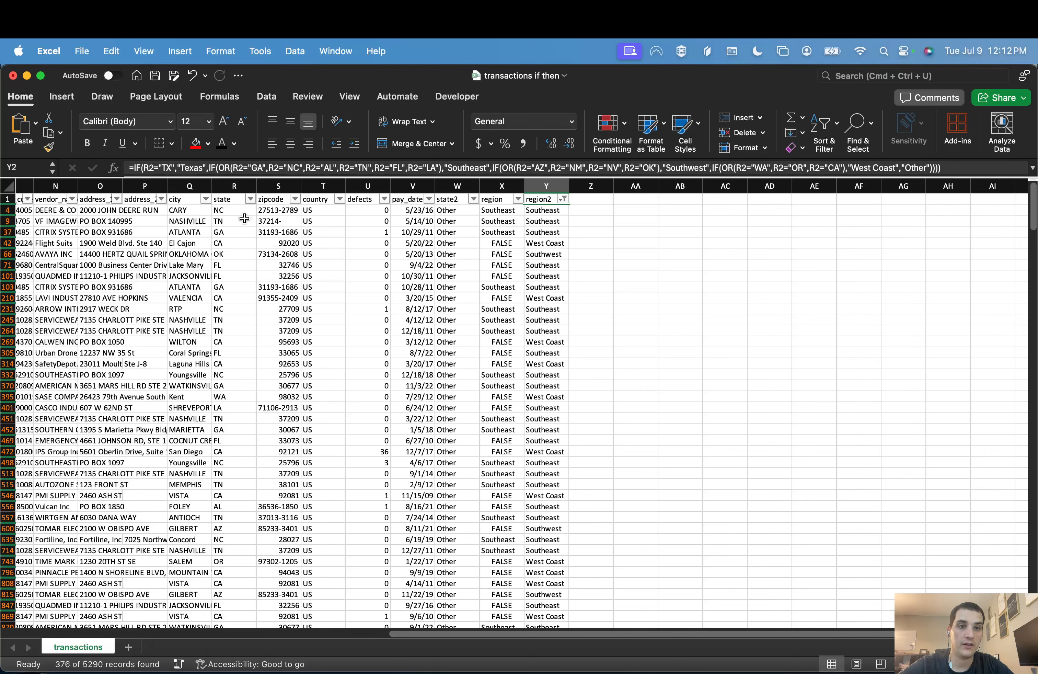
{"action": "left_click_drag", "start_coordinate": [227, 221], "coordinate": [214, 513]}
{"action": "left_click", "coordinate": [219, 408]}
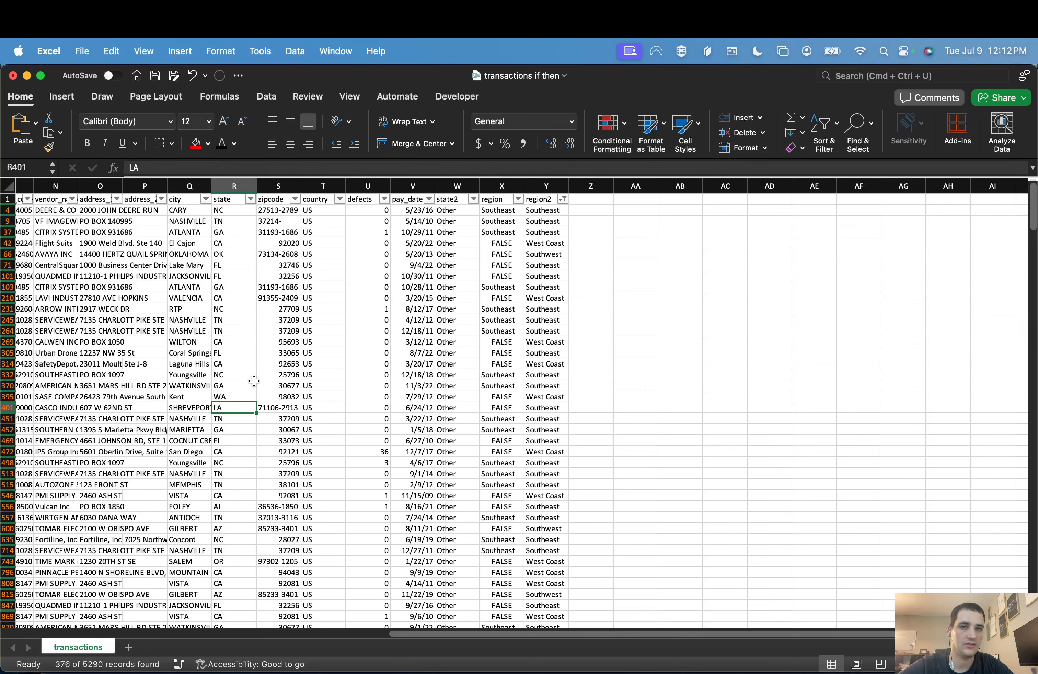
Step: Change the region2 filter to show only the rows labelled Other
{"action": "left_click", "coordinate": [558, 201]}
{"action": "left_click", "coordinate": [563, 200]}
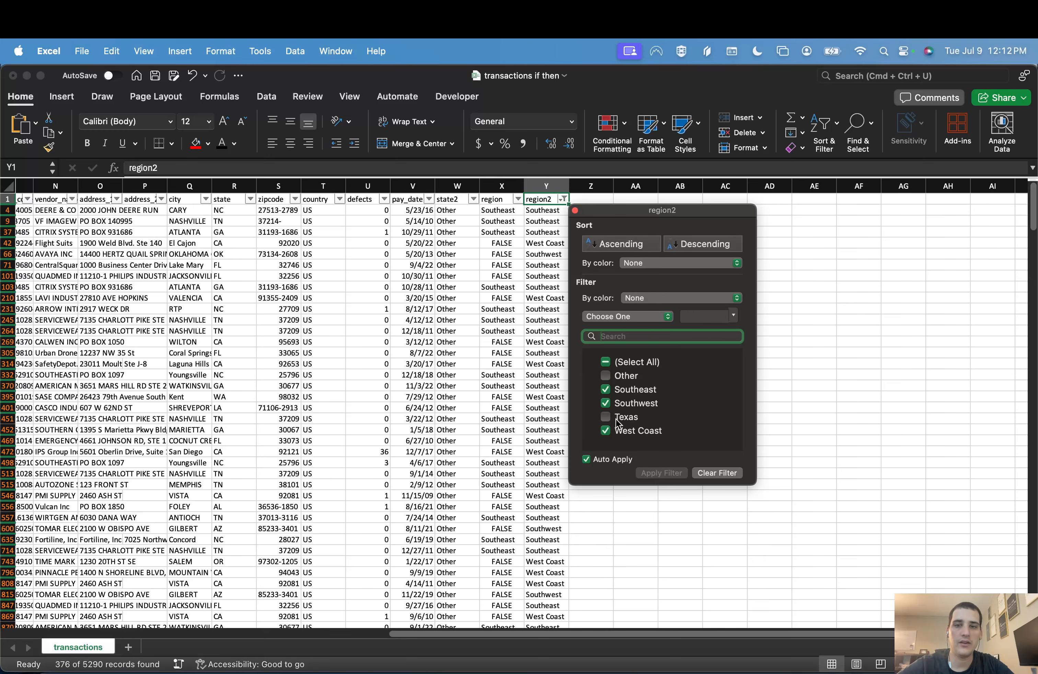
{"action": "left_click", "coordinate": [605, 389]}
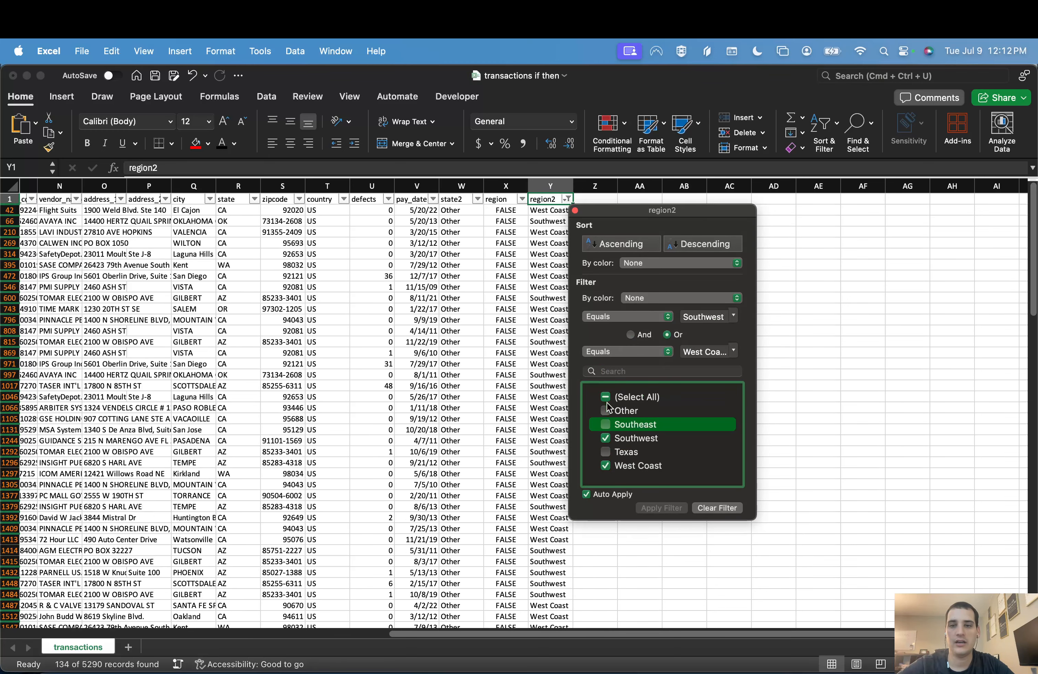
{"action": "left_click", "coordinate": [606, 398]}
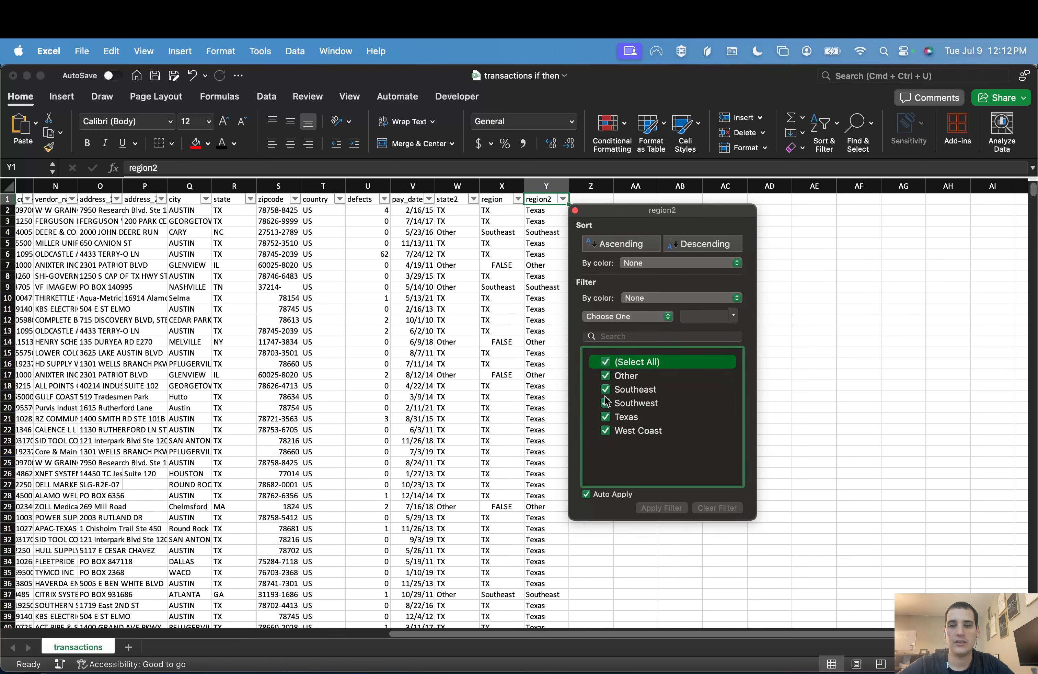
{"action": "left_click", "coordinate": [607, 364]}
{"action": "left_click", "coordinate": [606, 376]}
{"action": "left_click", "coordinate": [538, 211]}
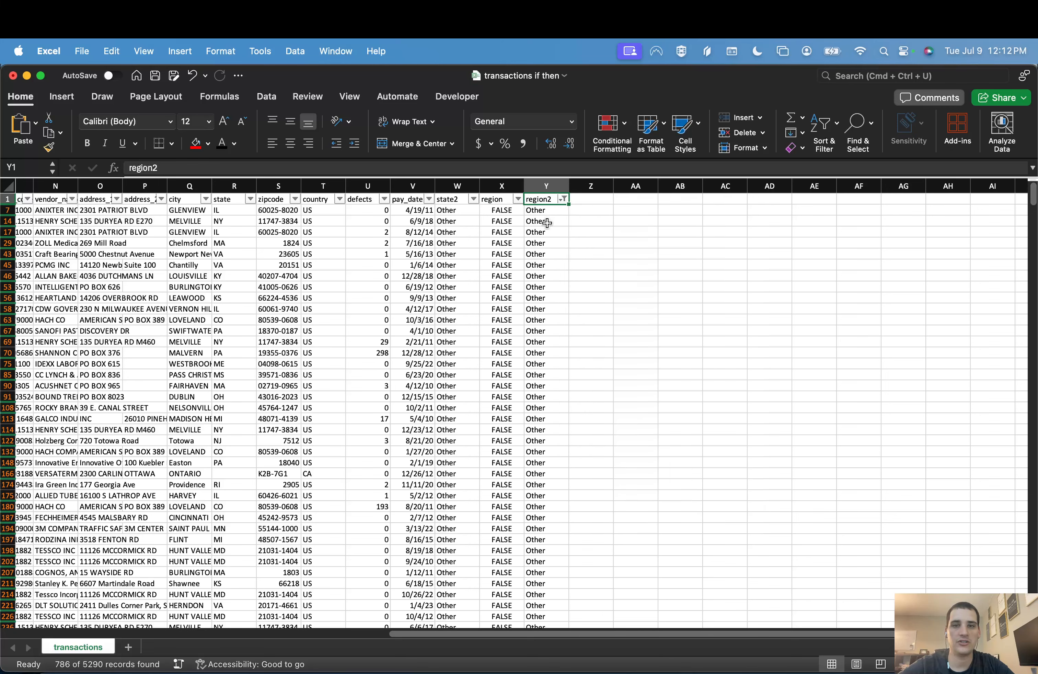
{"action": "left_click", "coordinate": [538, 212]}
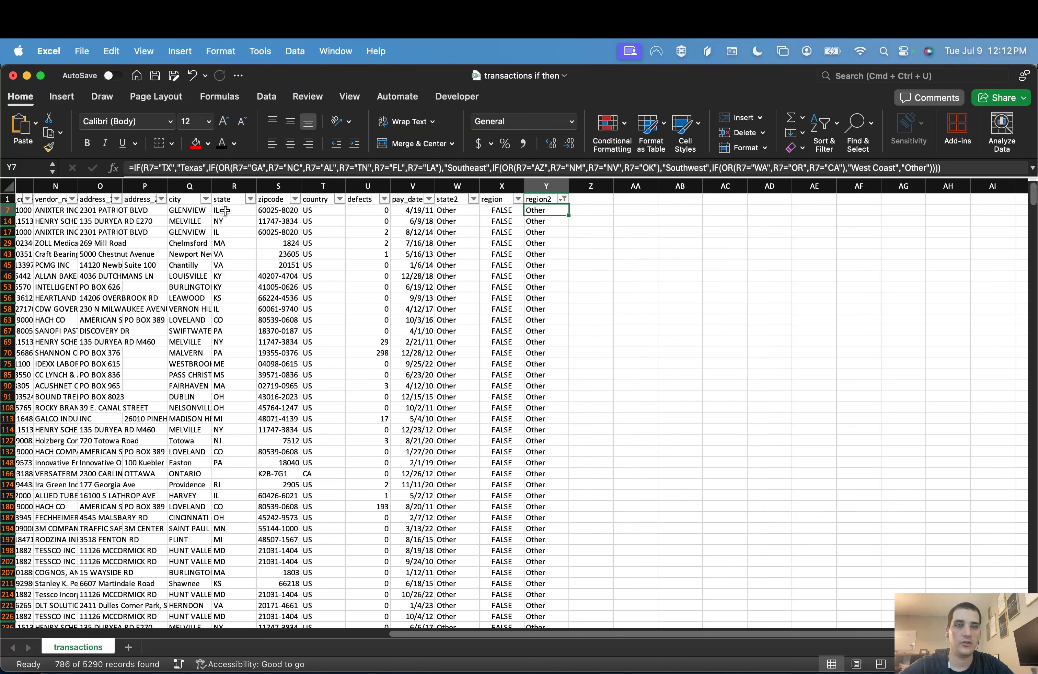
Step: Examine the state column of the Other rows for states that still need a region
{"action": "mouse_move", "coordinate": [227, 212]}
{"action": "left_mouse_down"}
{"action": "mouse_move", "coordinate": [229, 230]}
{"action": "mouse_move", "coordinate": [229, 211]}
{"action": "left_mouse_up"}
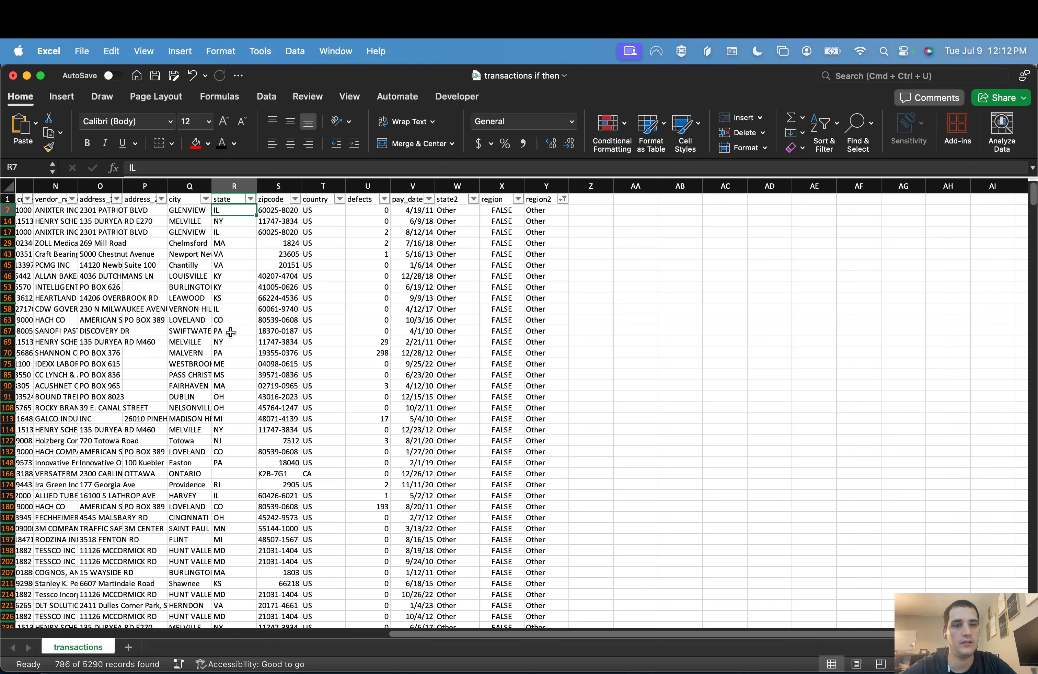
{"action": "left_click", "coordinate": [231, 320]}
{"action": "scroll", "coordinate": [240, 532], "scroll_direction": "down", "scroll_amount": 3}
{"action": "scroll", "coordinate": [240, 531], "scroll_direction": "left", "scroll_amount": 1}
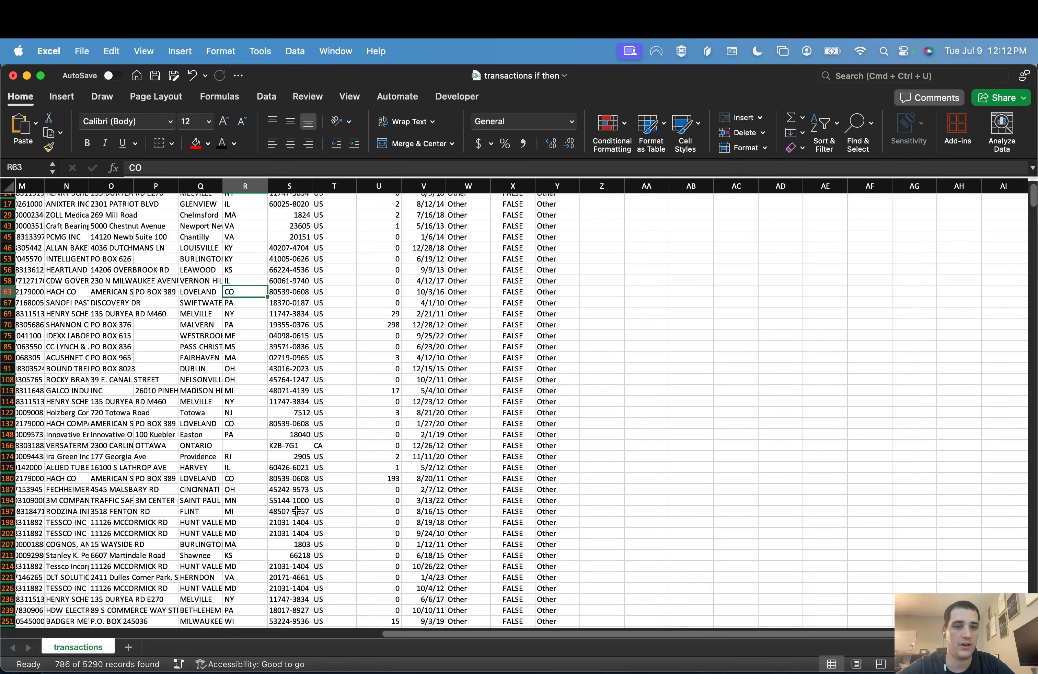
{"action": "scroll", "coordinate": [296, 510], "scroll_direction": "up", "scroll_amount": 3}
{"action": "scroll", "coordinate": [296, 511], "scroll_direction": "right", "scroll_amount": 1}
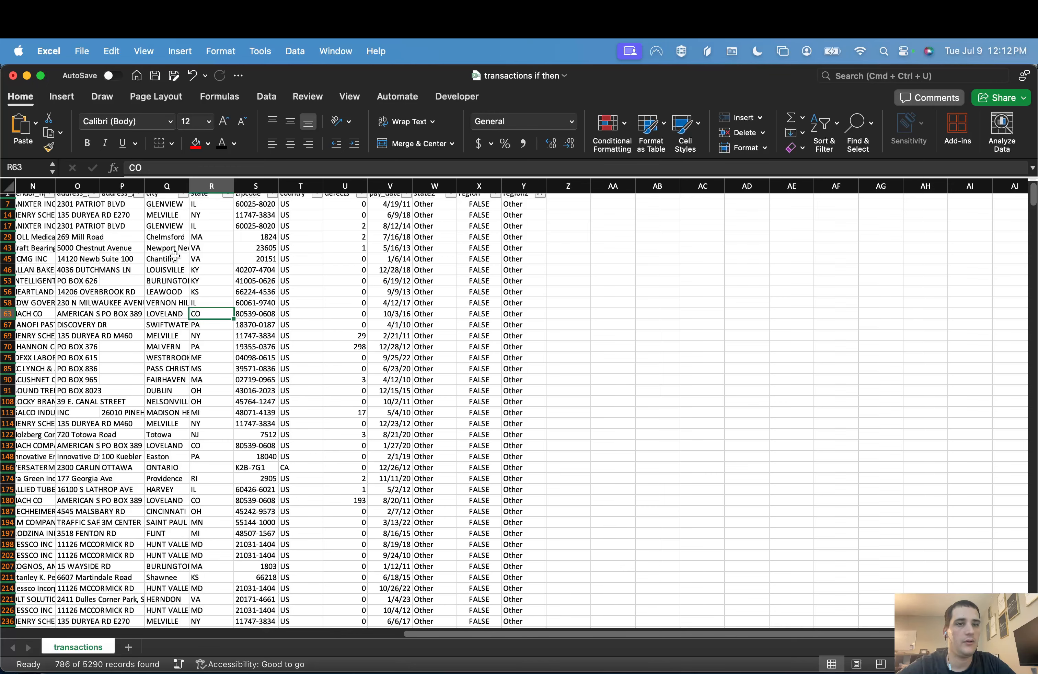
{"action": "scroll", "coordinate": [175, 257], "scroll_direction": "up", "scroll_amount": 1}
{"action": "scroll", "coordinate": [175, 256], "scroll_direction": "right", "scroll_amount": 1}
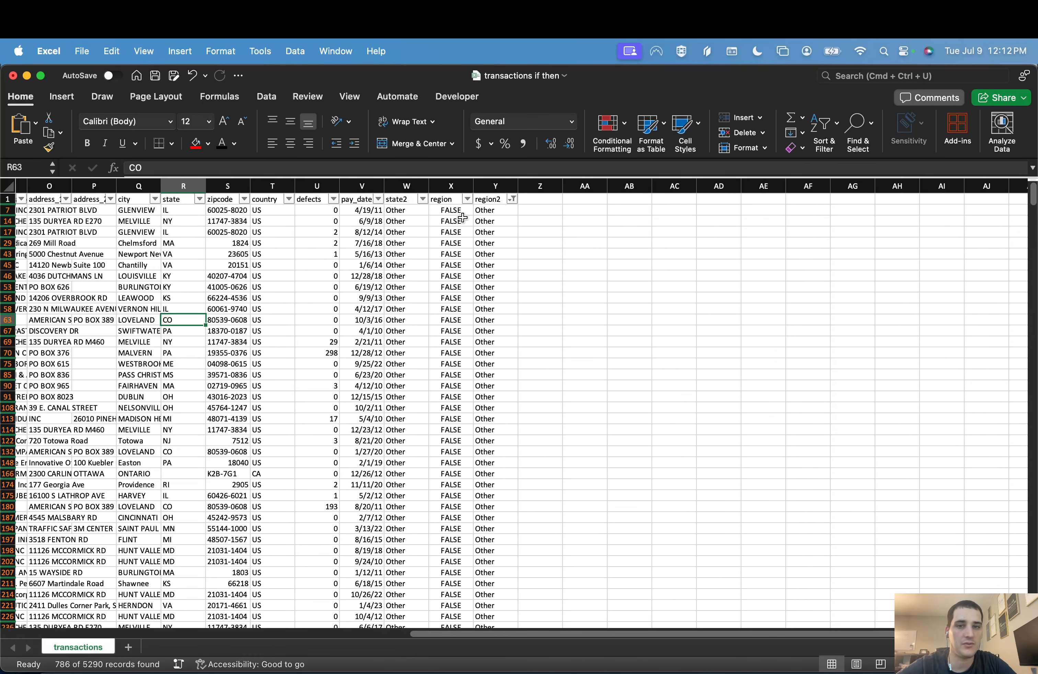
Step: Remove the final "Other" result and the closing parentheses from the formula in Y7
{"action": "left_click", "coordinate": [489, 210]}
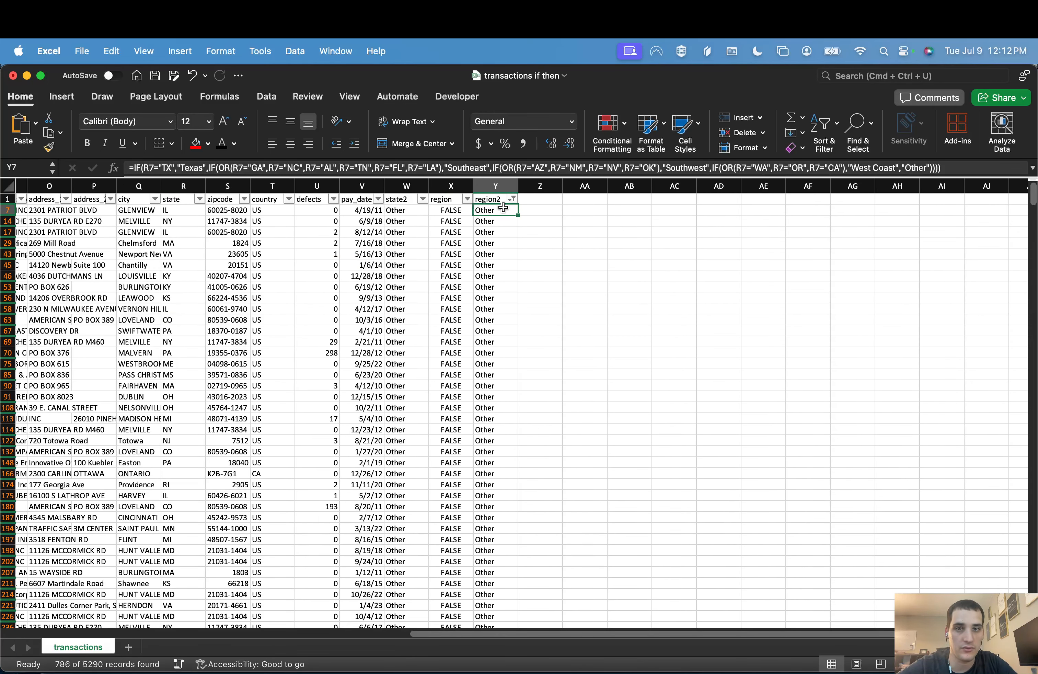
{"action": "left_click", "coordinate": [947, 167]}
{"action": "key", "text": "BackSpace"}
{"action": "key", "text": "BackSpace"}
{"action": "key", "text": "BackSpace"}
{"action": "key", "text": "BackSpace"}
{"action": "key", "text": "BackSpace"}
{"action": "key", "text": "BackSpace"}
{"action": "key", "text": "BackSpace"}
{"action": "key", "text": "BackSpace"}
{"action": "key", "text": "BackSpace"}
{"action": "key", "text": "BackSpace"}
{"action": "key", "text": "BackSpace"}
Step: Extend the formula in Y7 with IF(OR(R7="NY"),"Northeast","Other") and accept the proposed correction of the closing parentheses
{"action": "type", "text": "IF("}
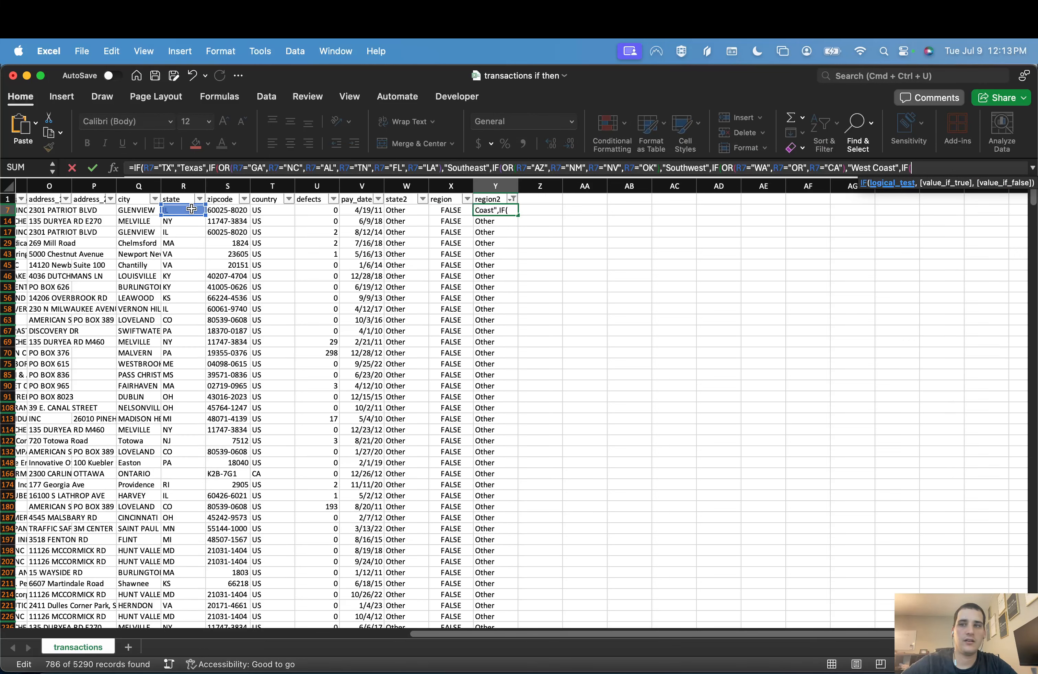
{"action": "type", "text": "or("}
{"action": "left_click", "coordinate": [192, 208]}
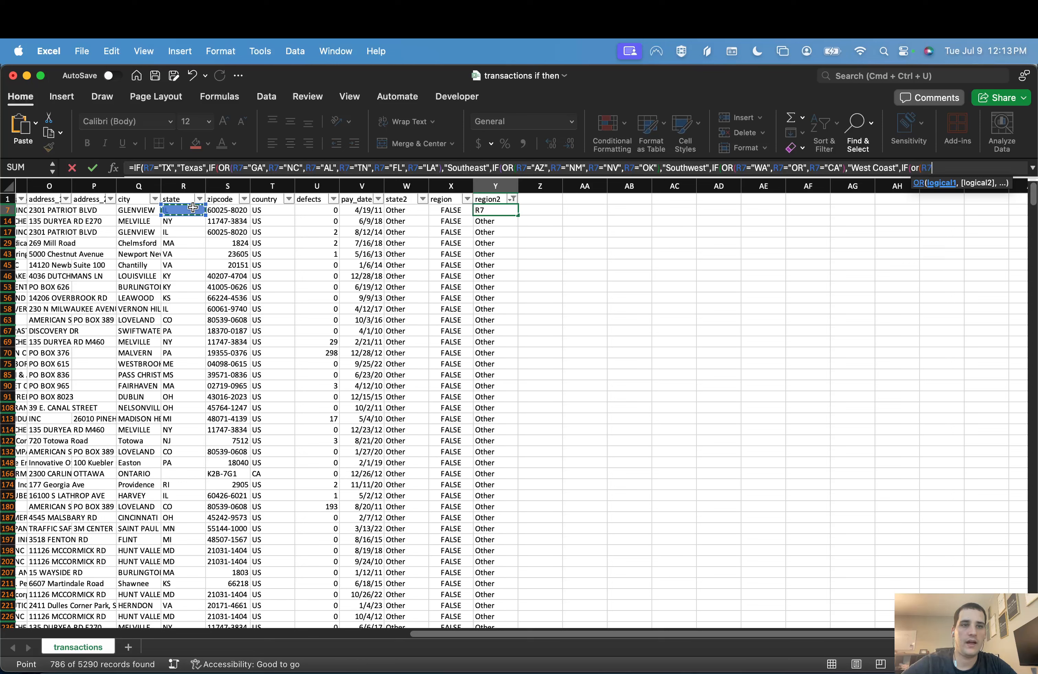
{"action": "type", "text": "=\"NY"}
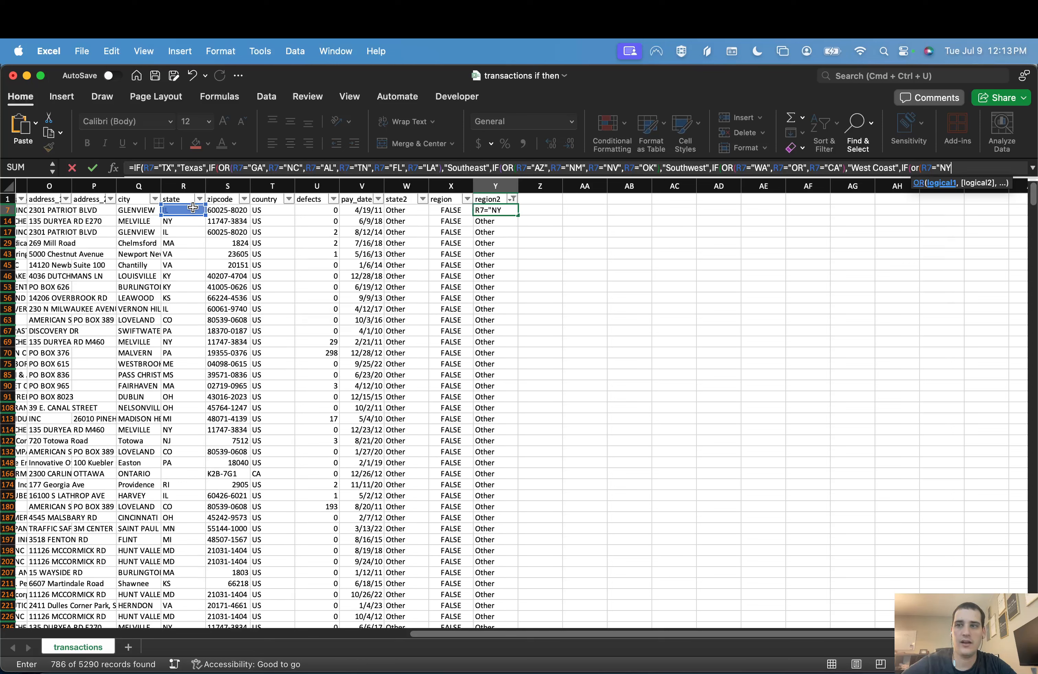
{"action": "type", "text": "\"),"}
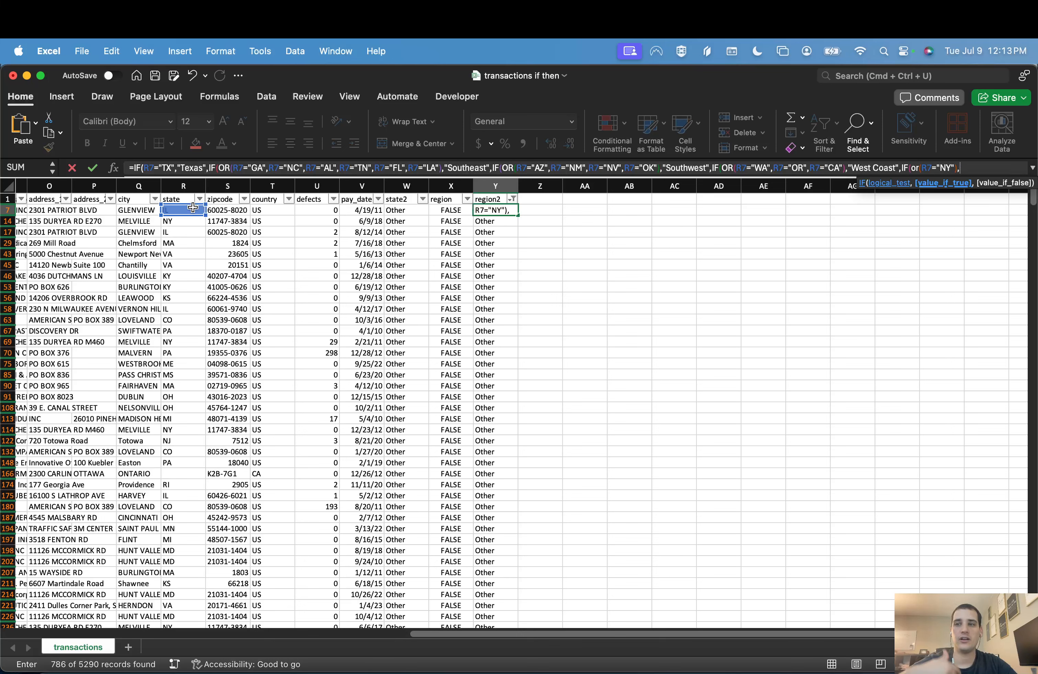
{"action": "type", "text": "\"No"}
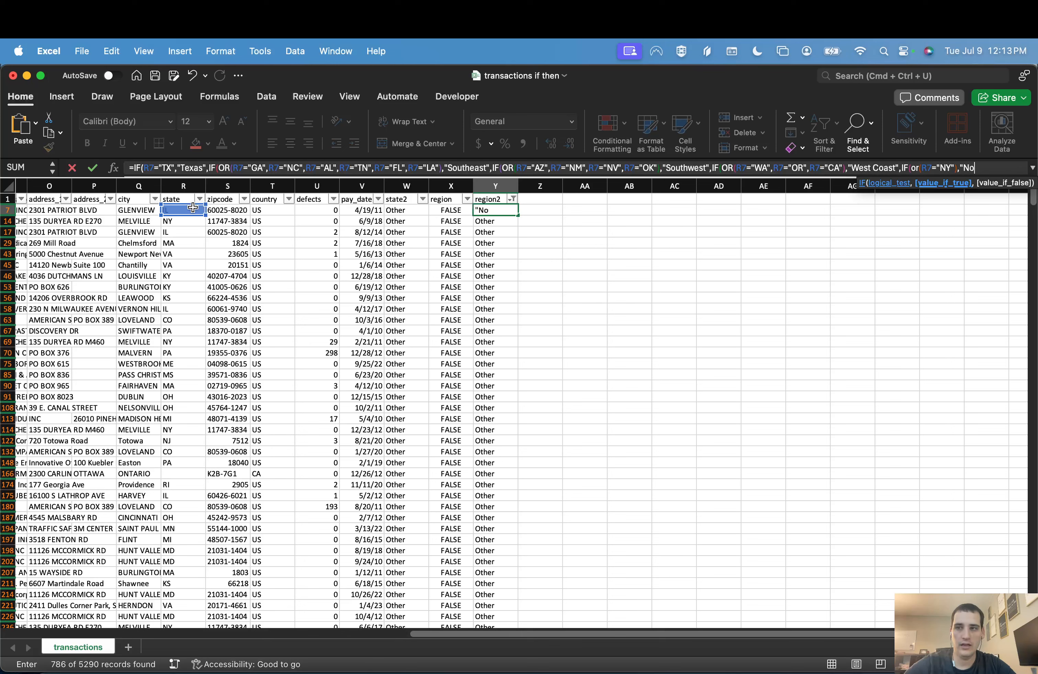
{"action": "type", "text": "rtheast\""}
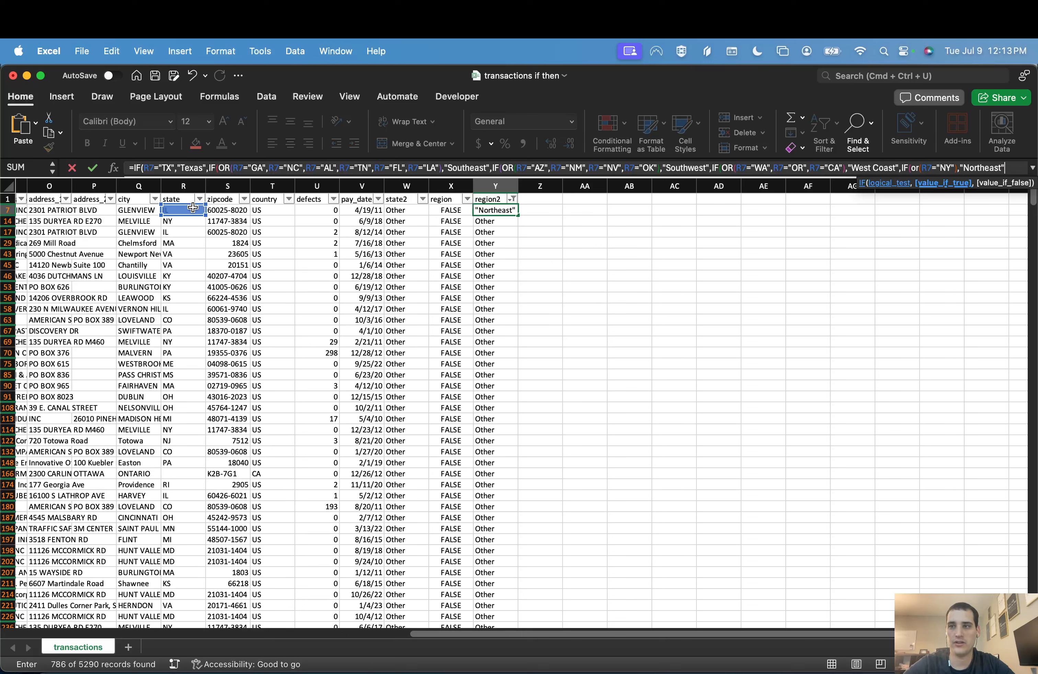
{"action": "type", "text": ",\"Other\""}
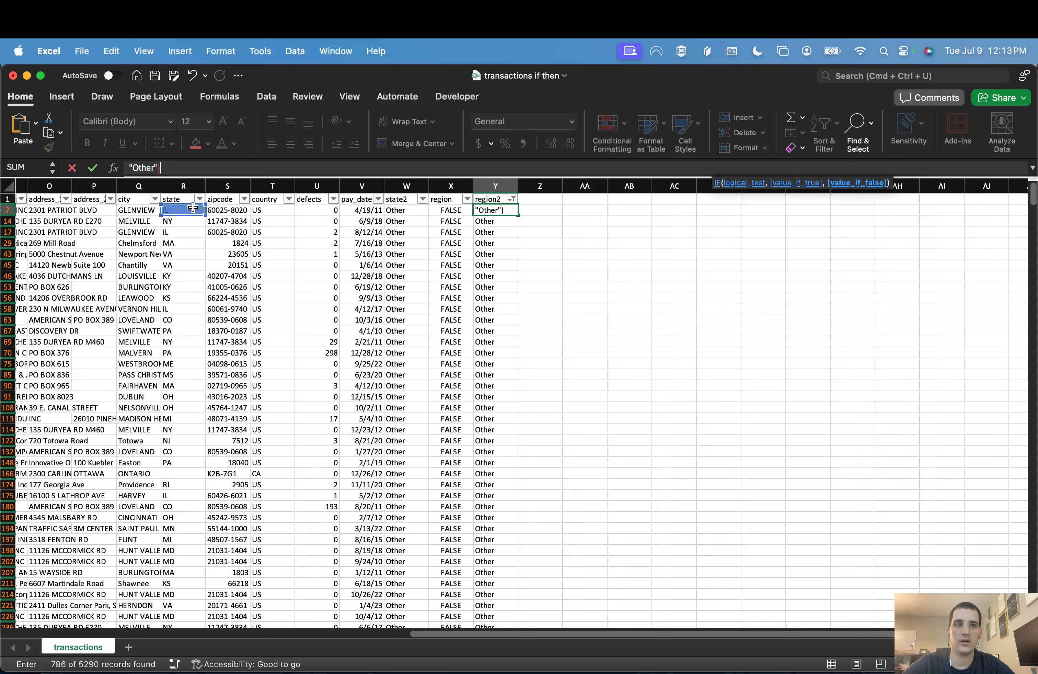
{"action": "key", "text": "Return"}
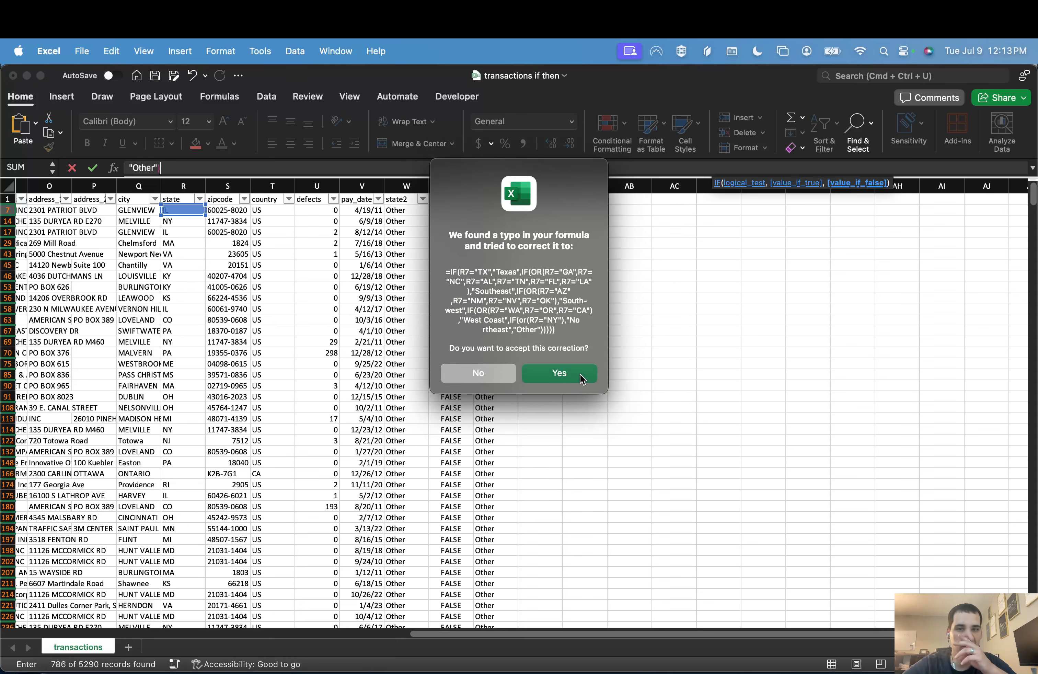
{"action": "left_click", "coordinate": [581, 379]}
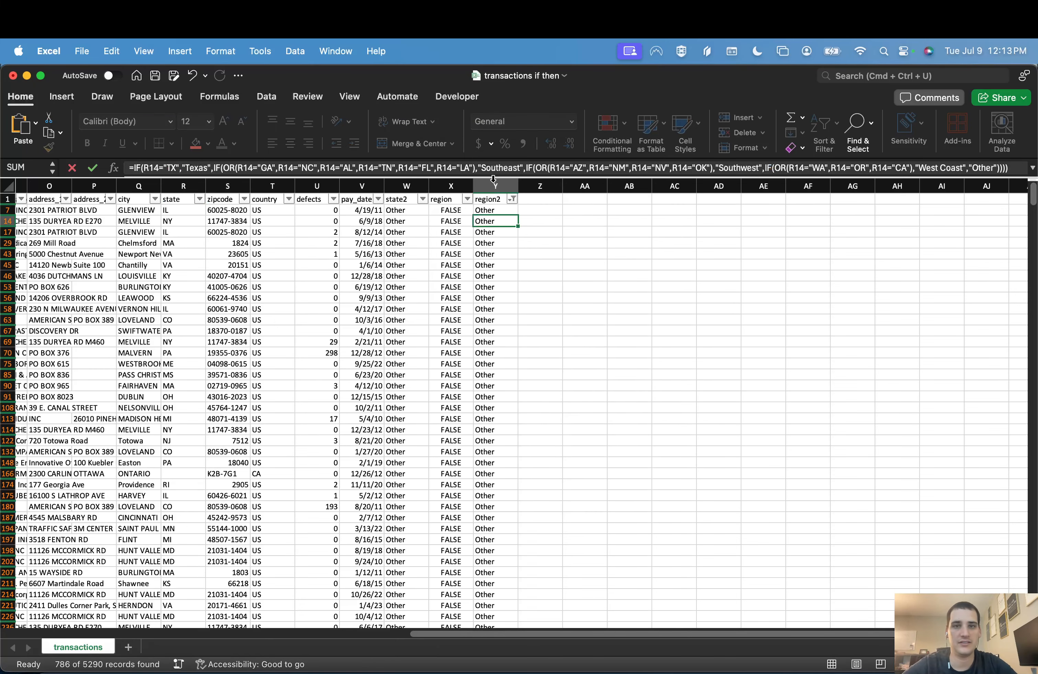
Step: Copy the updated region2 formula from Y7 into the next filtered row, Y14
{"action": "left_click", "coordinate": [488, 210]}
{"action": "key", "text": "cmd+c"}
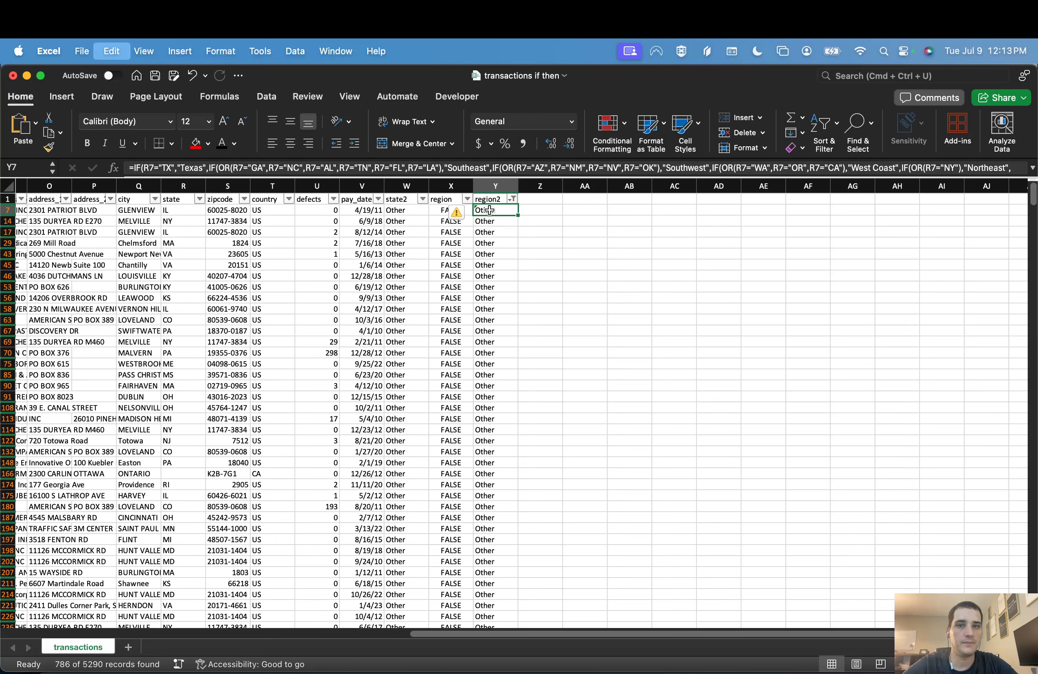
{"action": "key", "text": "Down"}
{"action": "key", "text": "Return"}
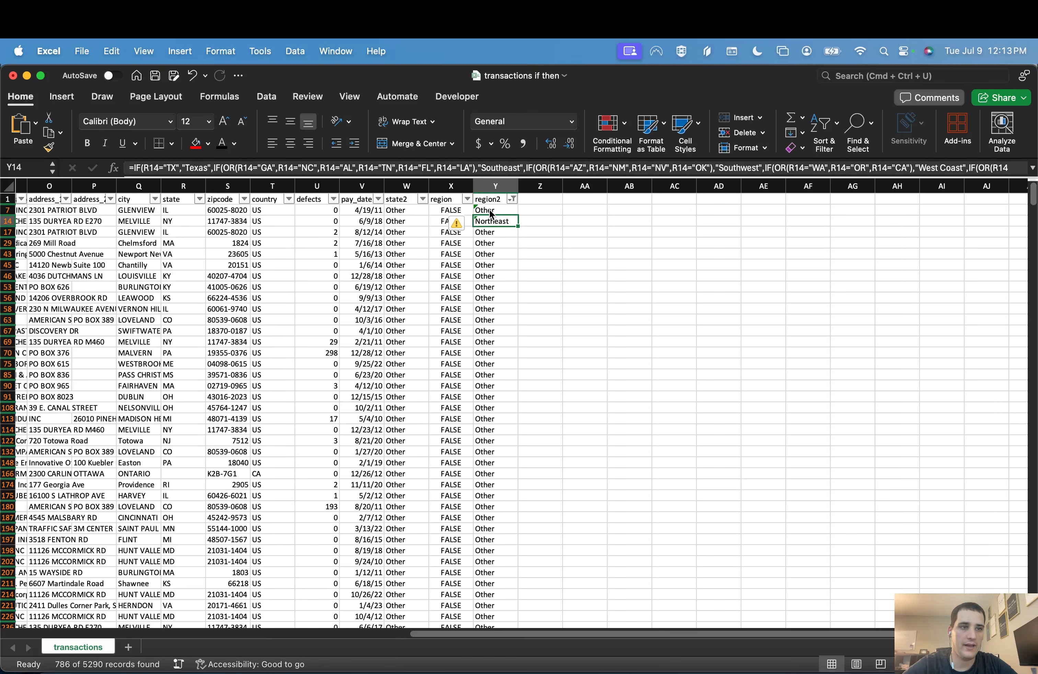
Step: Clear the region2 filter so that all transactions are shown
{"action": "left_click", "coordinate": [511, 199]}
{"action": "left_click", "coordinate": [691, 508]}
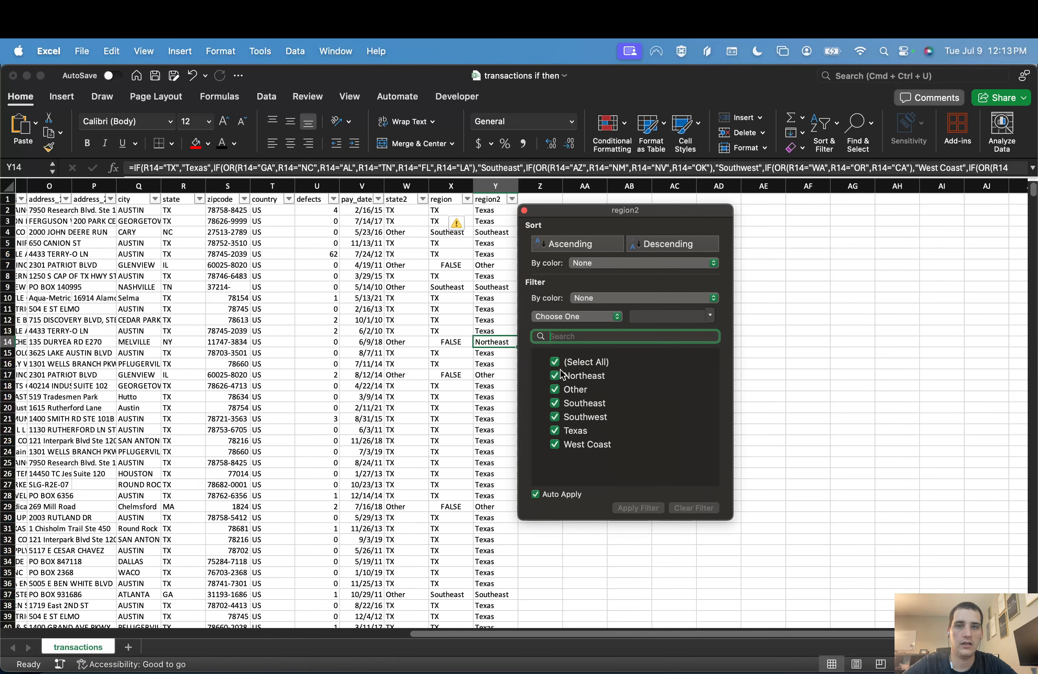
{"action": "left_click", "coordinate": [489, 344]}
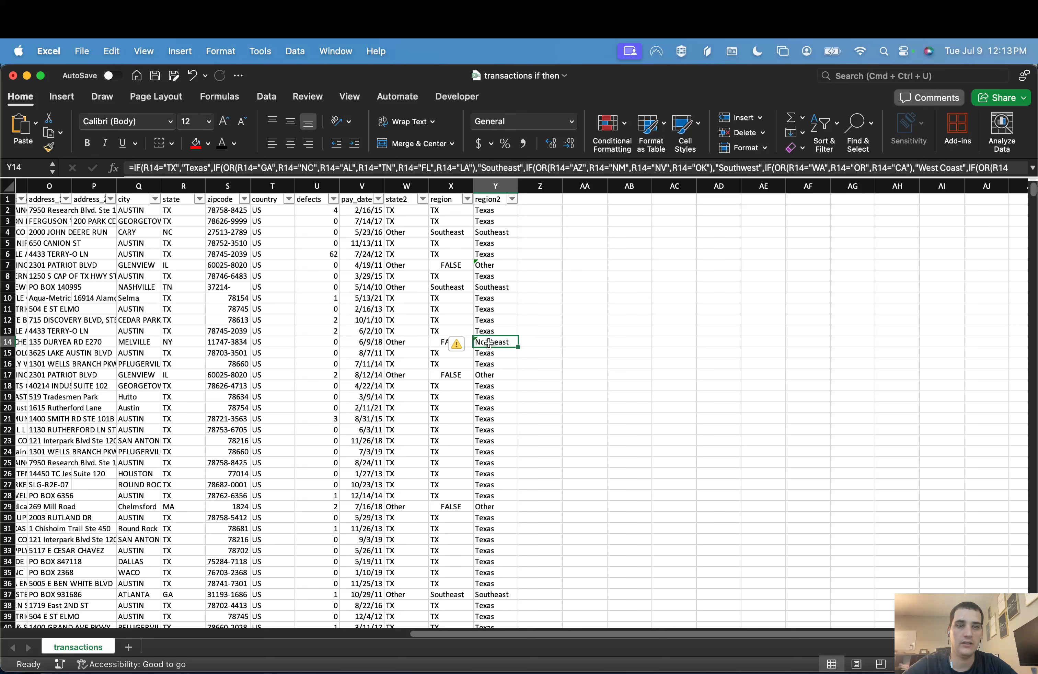
Step: Fill the formula in Y14 down the region2 column and copy it into the rows above up to Y2
{"action": "double_click", "coordinate": [517, 346]}
{"action": "key", "text": "cmd+z"}
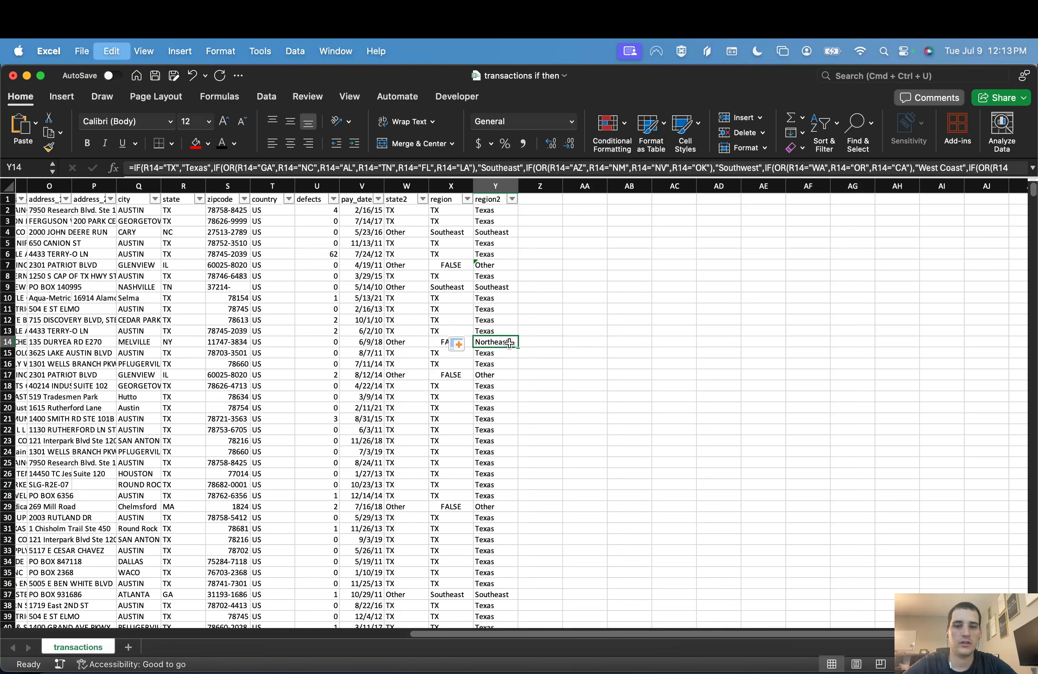
{"action": "key", "text": "super+c"}
{"action": "key", "text": "super+shift+Up"}
{"action": "key", "text": "shift+Down"}
{"action": "key", "text": "super+v"}
{"action": "left_click", "coordinate": [501, 233]}
{"action": "key", "text": "Escape"}
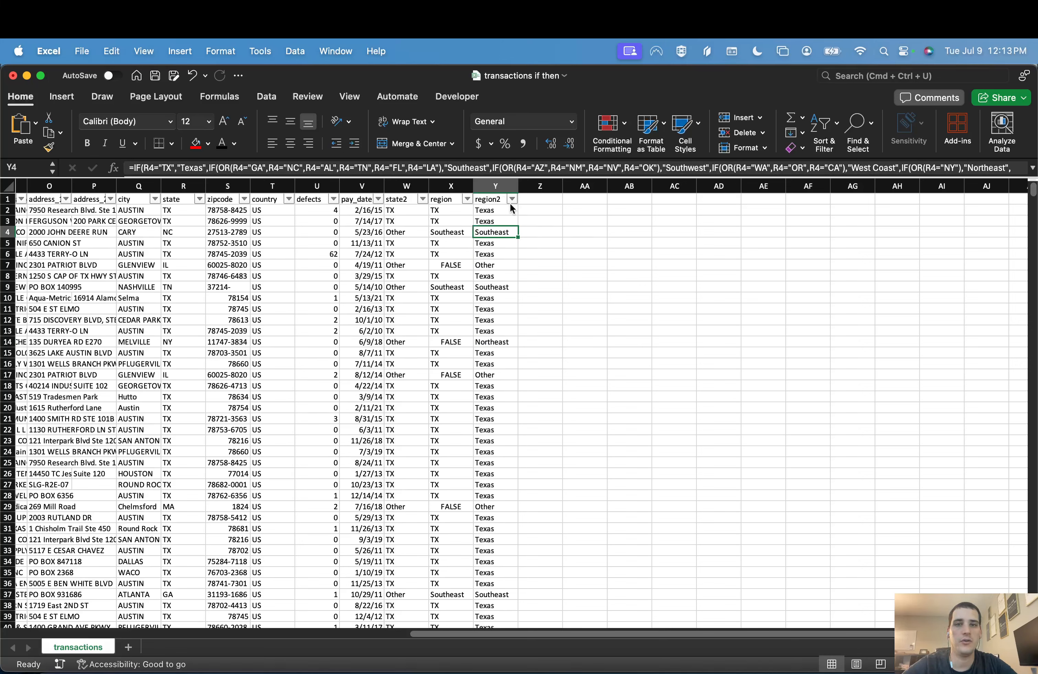
Step: Select Y2 and enlarge the formula bar to make room for a formula of several lines
{"action": "left_click", "coordinate": [511, 199]}
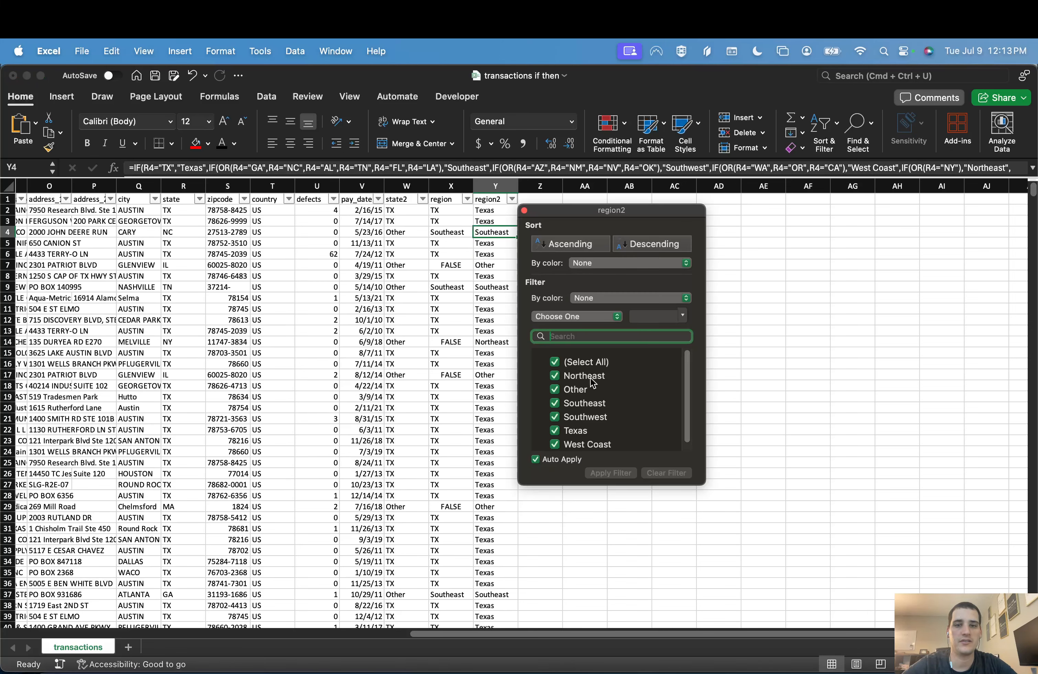
{"action": "left_click", "coordinate": [486, 310]}
{"action": "left_click", "coordinate": [487, 212]}
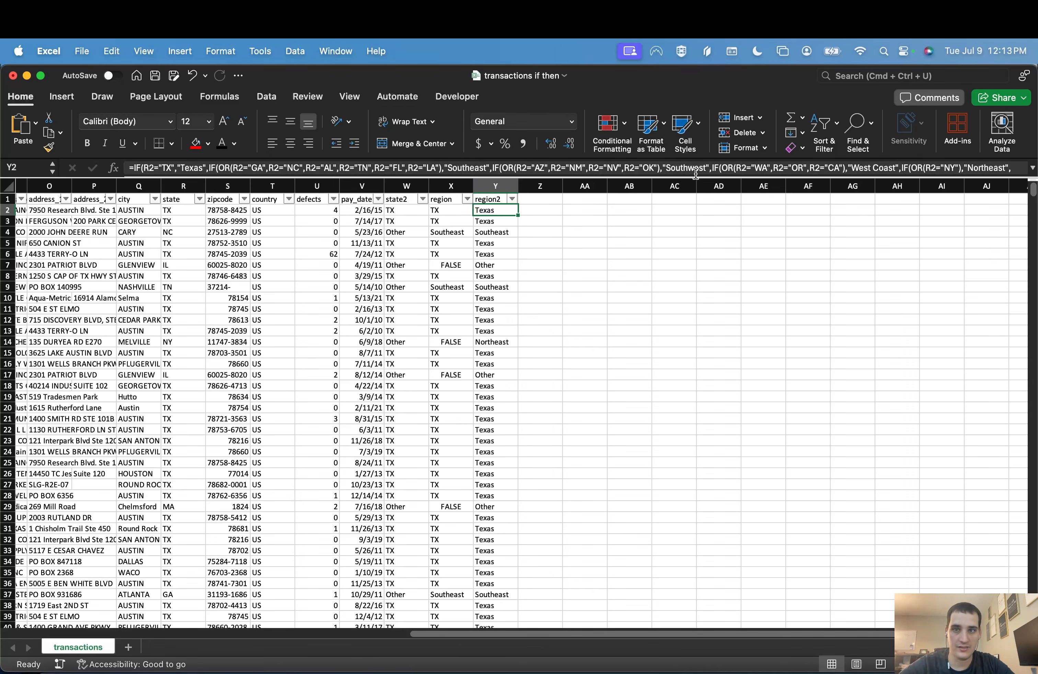
{"action": "left_click_drag", "start_coordinate": [687, 176], "coordinate": [685, 232]}
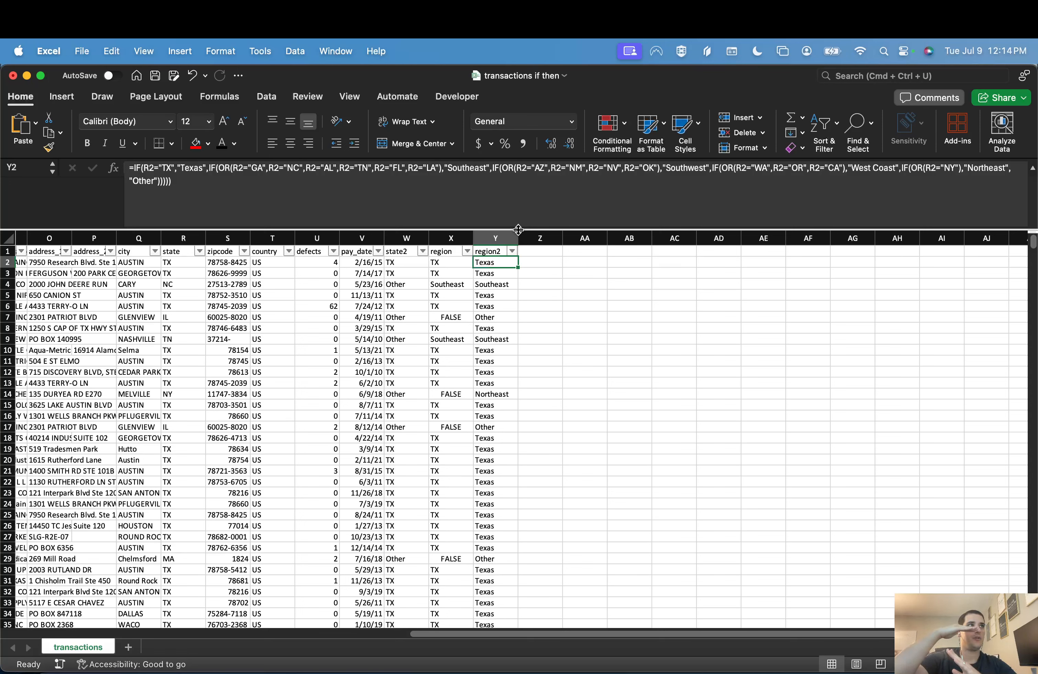
{"action": "mouse_move", "coordinate": [518, 226]}
{"action": "left_mouse_down"}
{"action": "mouse_move", "coordinate": [514, 194]}
{"action": "mouse_move", "coordinate": [505, 265]}
{"action": "mouse_move", "coordinate": [503, 190]}
{"action": "mouse_move", "coordinate": [503, 224]}
{"action": "mouse_move", "coordinate": [507, 215]}
{"action": "left_mouse_up"}
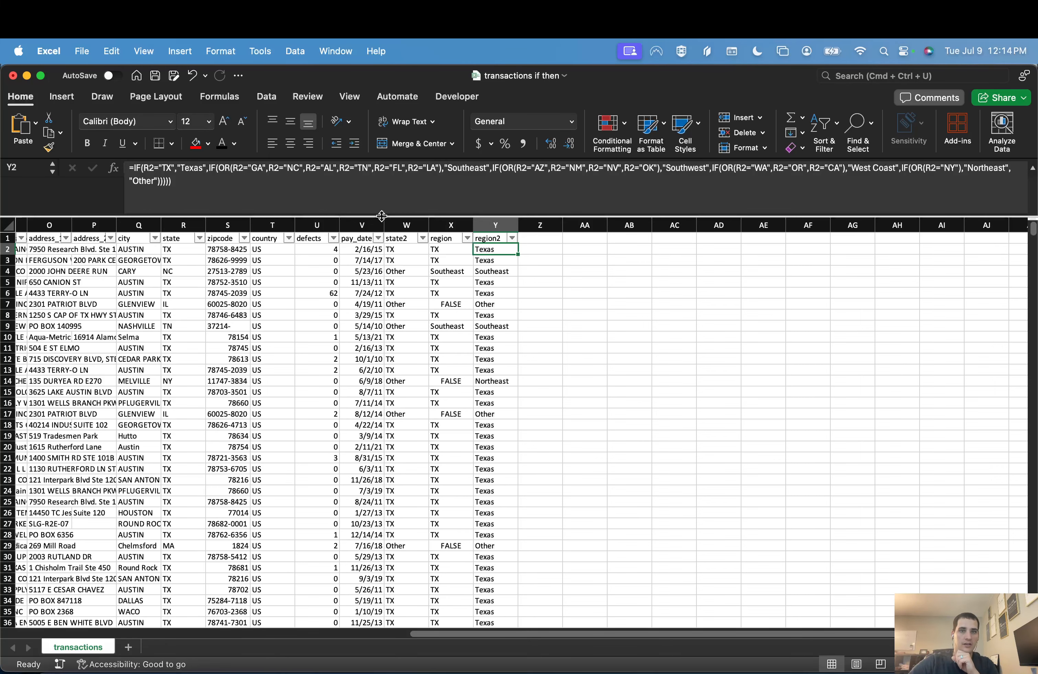
{"action": "left_click_drag", "start_coordinate": [382, 217], "coordinate": [382, 265]}
Step: Insert line breaks in the Y2 formula so that each nested IF test starts on its own line
{"action": "left_click", "coordinate": [207, 168]}
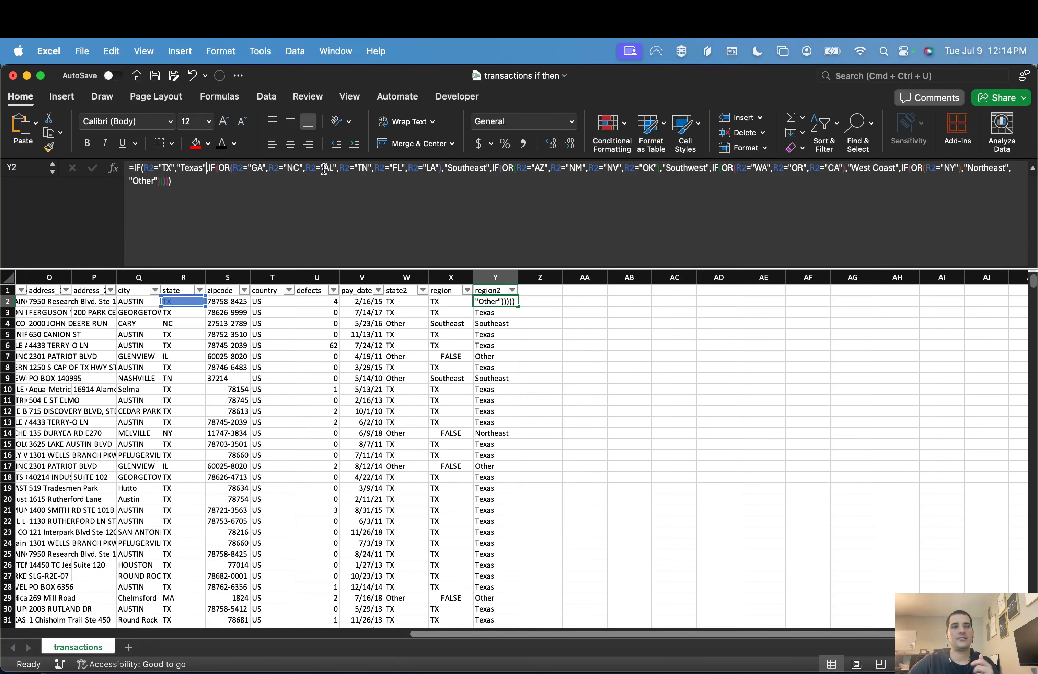
{"action": "key", "text": "Right"}
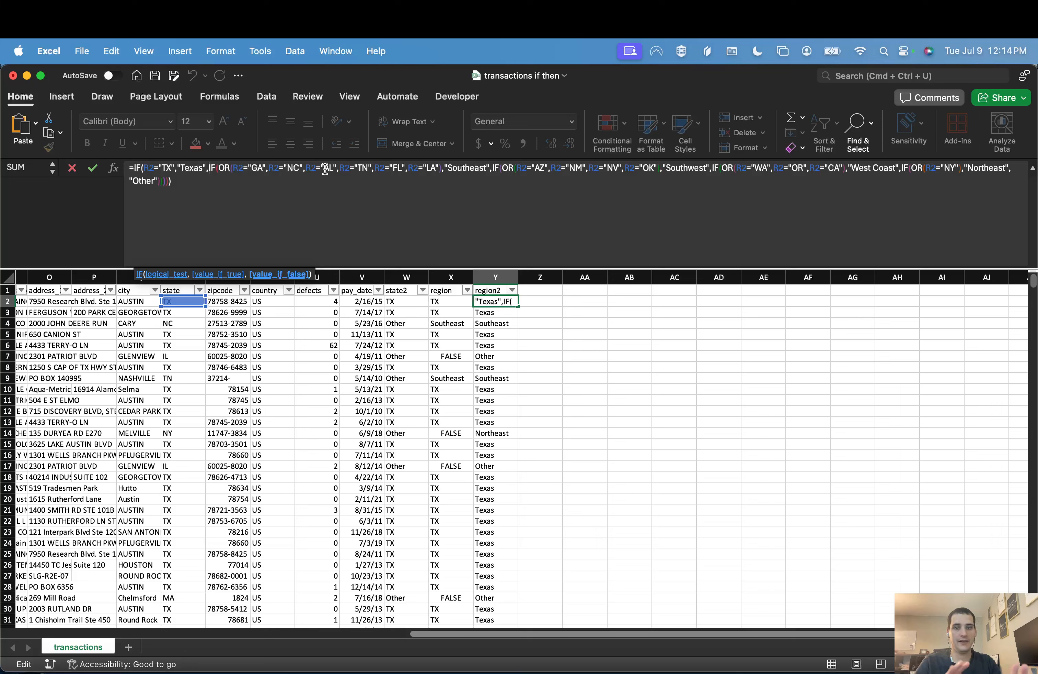
{"action": "key", "text": "alt+Return"}
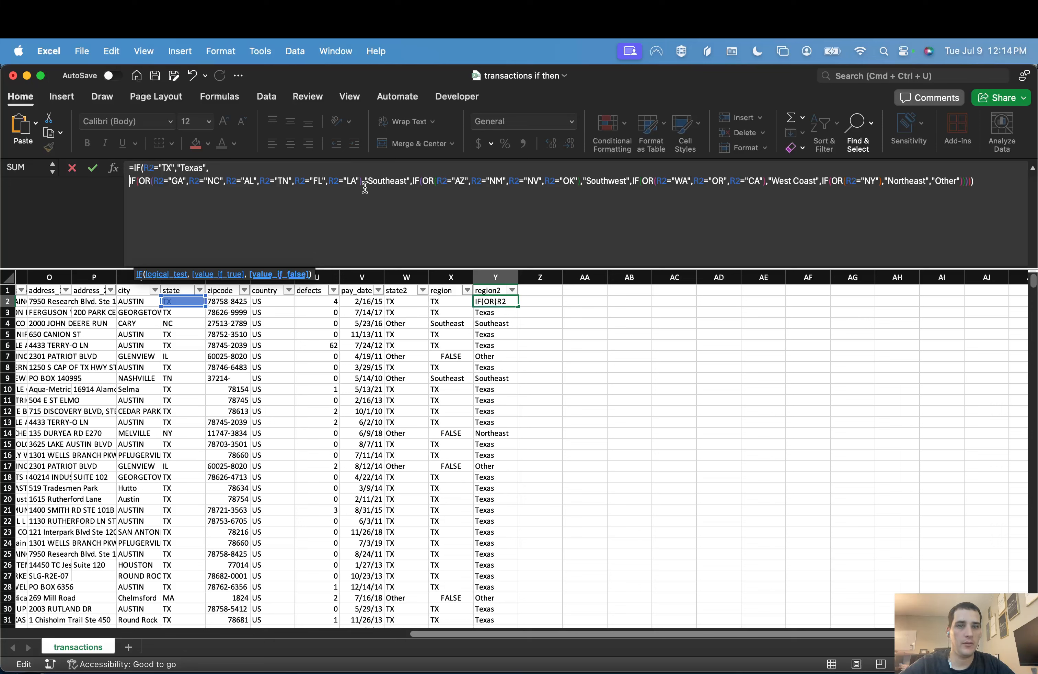
{"action": "left_click", "coordinate": [413, 181]}
{"action": "key", "text": "alt+Return"}
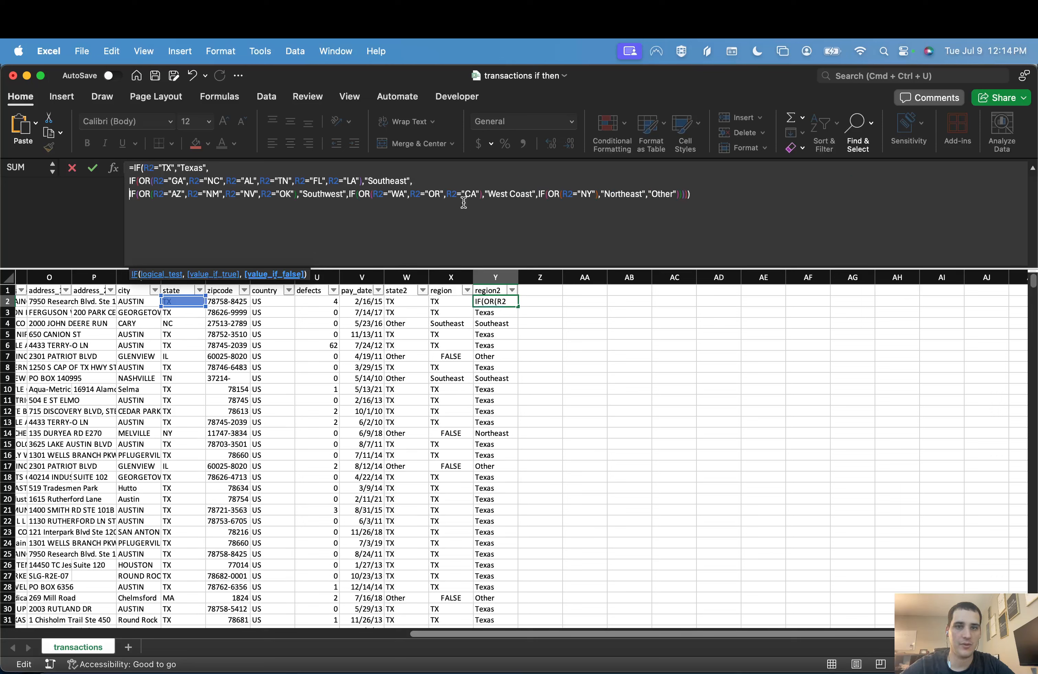
{"action": "left_click", "coordinate": [349, 195]}
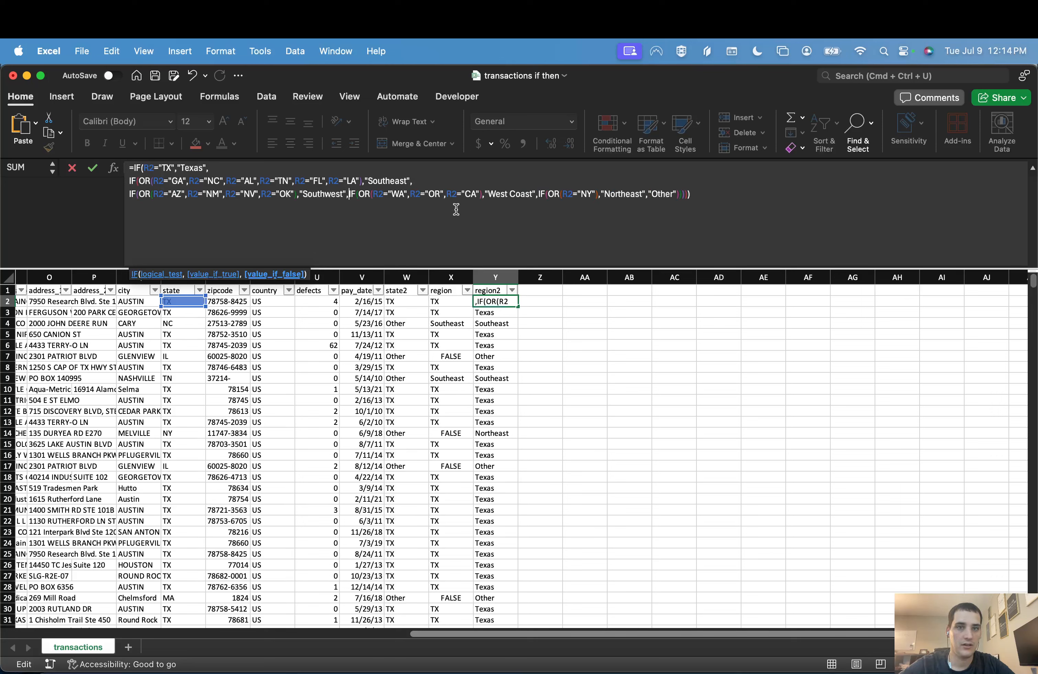
{"action": "key", "text": "alt+Return"}
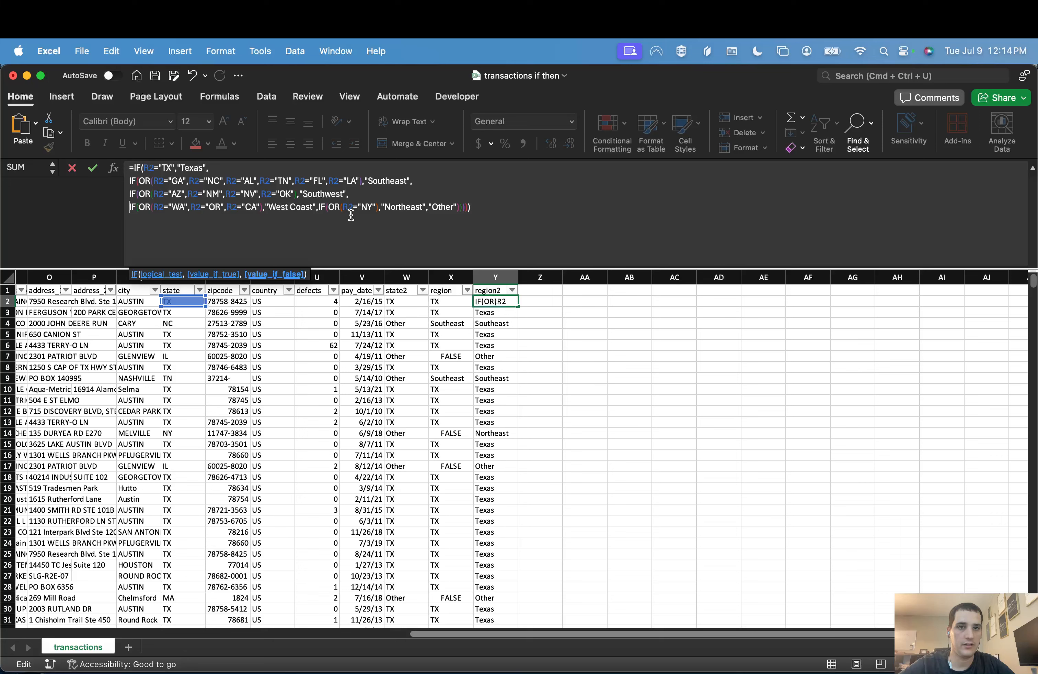
{"action": "left_click", "coordinate": [317, 206]}
{"action": "key", "text": "Right"}
{"action": "key", "text": "alt+Return"}
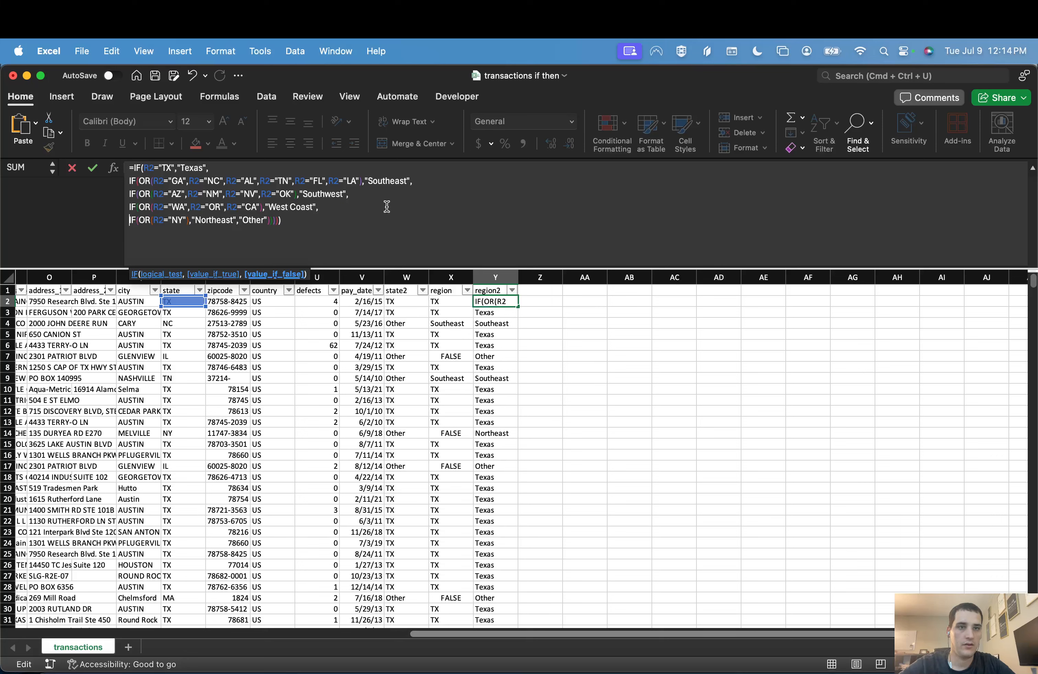
{"action": "key", "text": "Return"}
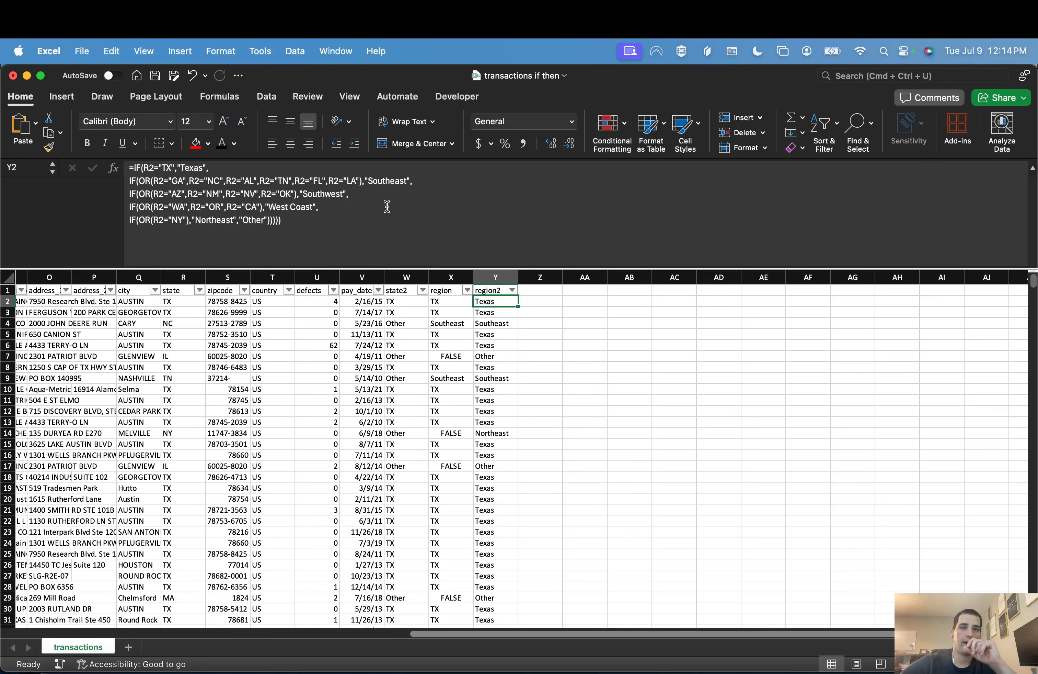
Step: Fill the line-broken formula from Y2 down the region2 column and check a cell further down
{"action": "left_click", "coordinate": [395, 220]}
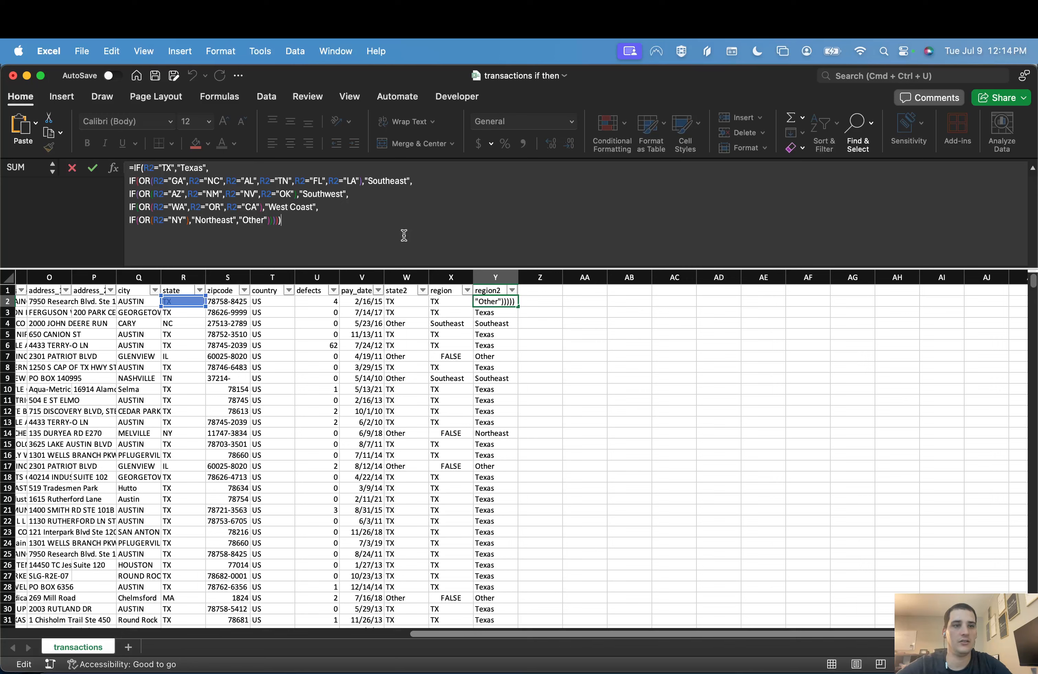
{"action": "key", "text": "Return"}
{"action": "double_click", "coordinate": [517, 305]}
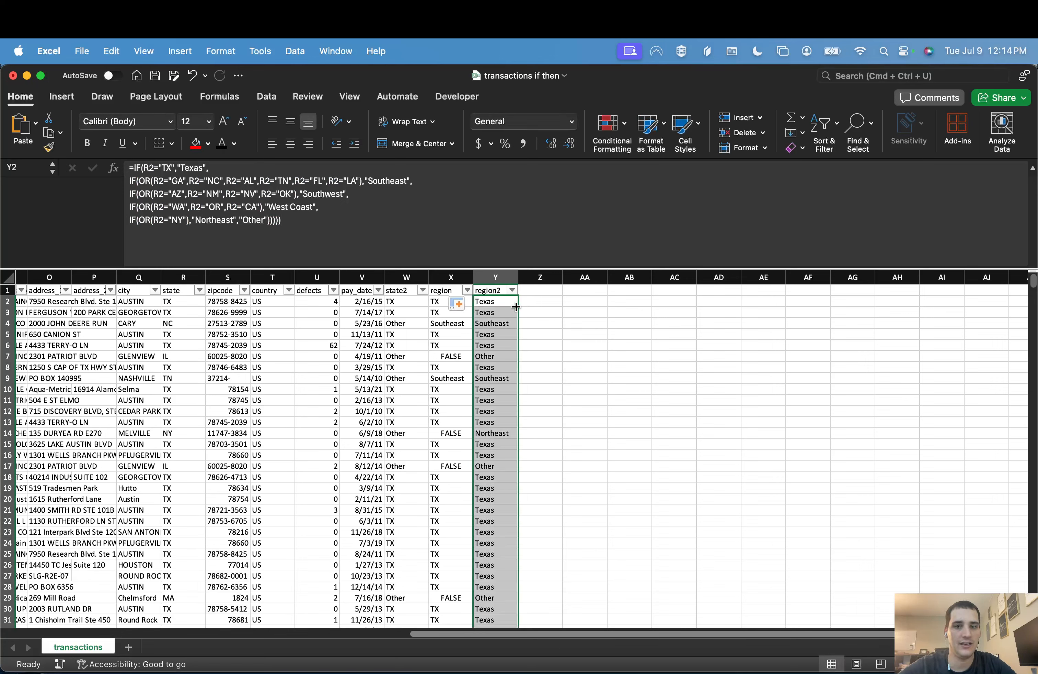
{"action": "key", "text": "Down"}
{"action": "key", "text": "Down"}
{"action": "key", "text": "Down"}
{"action": "key", "text": "Down"}
{"action": "key", "text": "Down"}
{"action": "key", "text": "Down"}
{"action": "left_click", "coordinate": [506, 508]}
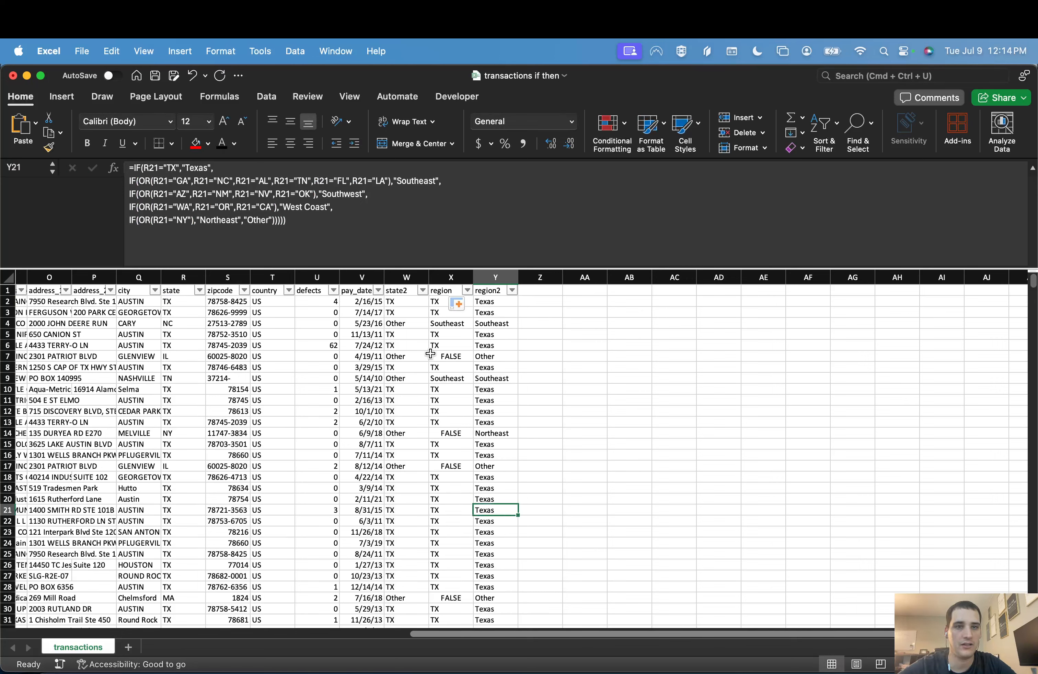
Step: Insert a separate line in the Y2 formula before the Northeast test, labelling R2="CO" as "Mountain West", and balance the closing parentheses
{"action": "left_click", "coordinate": [495, 299]}
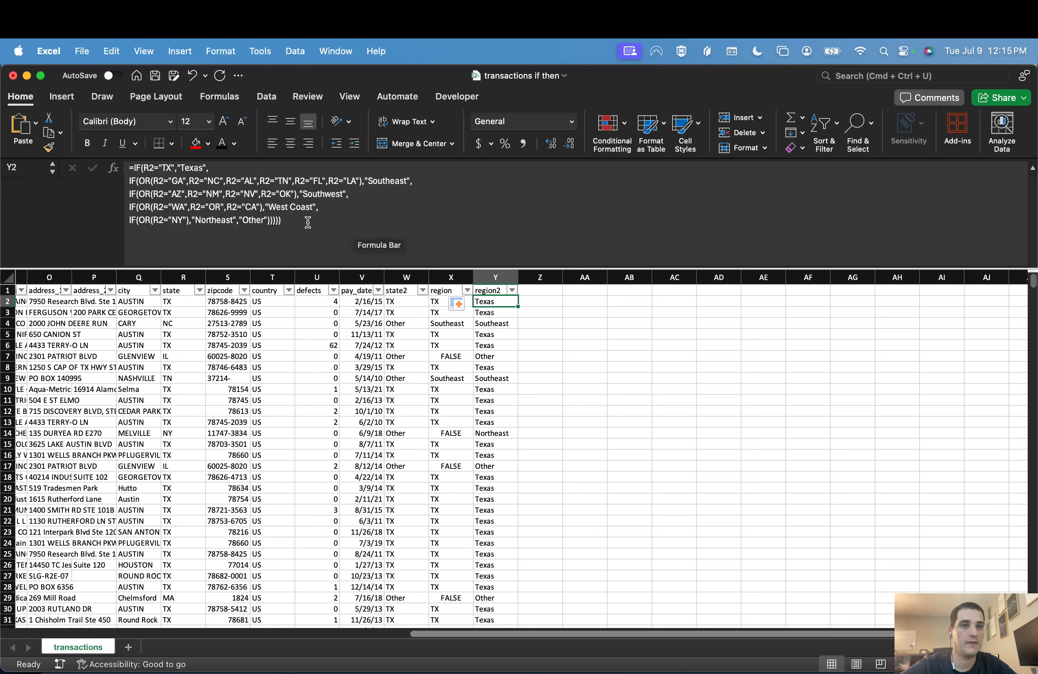
{"action": "left_click", "coordinate": [344, 209]}
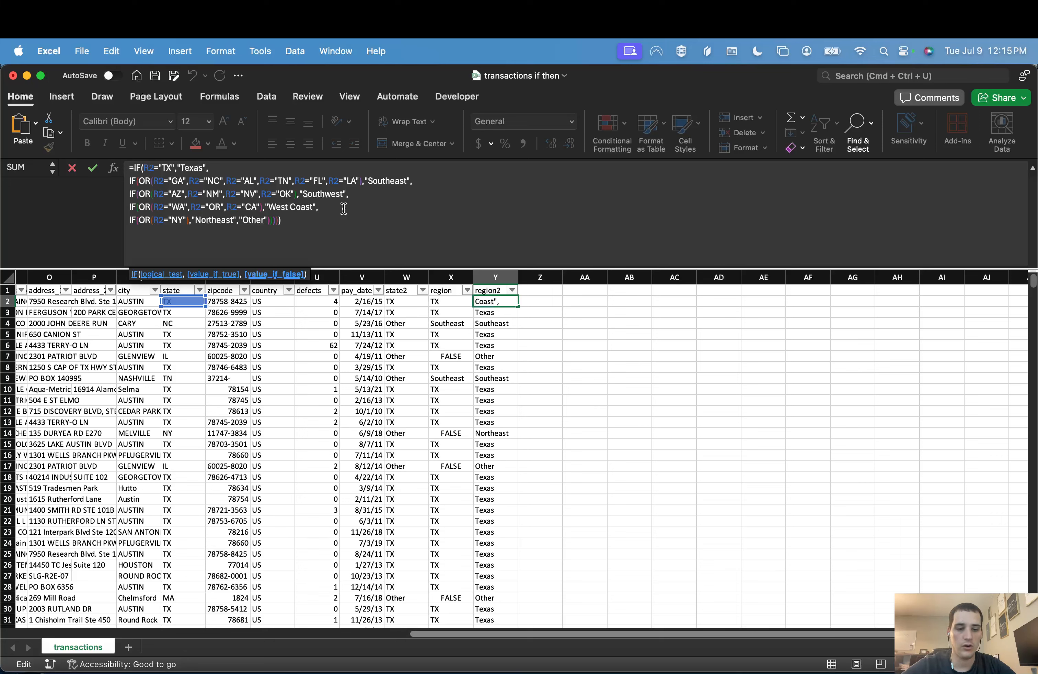
{"action": "key", "text": "alt+Return"}
{"action": "type", "text": "I"}
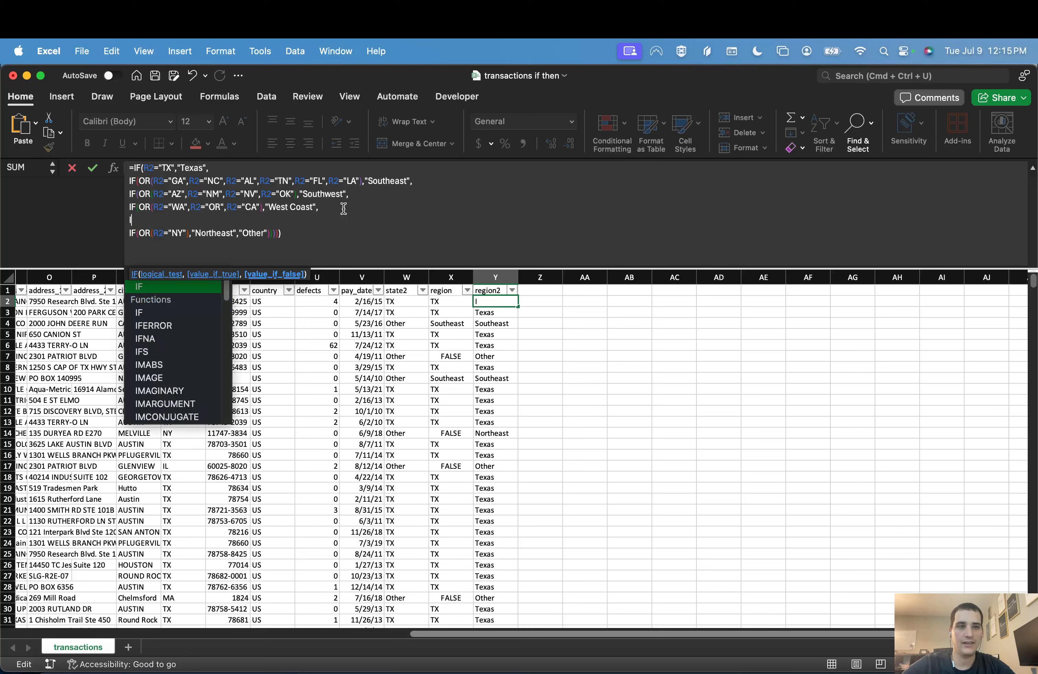
{"action": "type", "text": "F(OR(R2=\""}
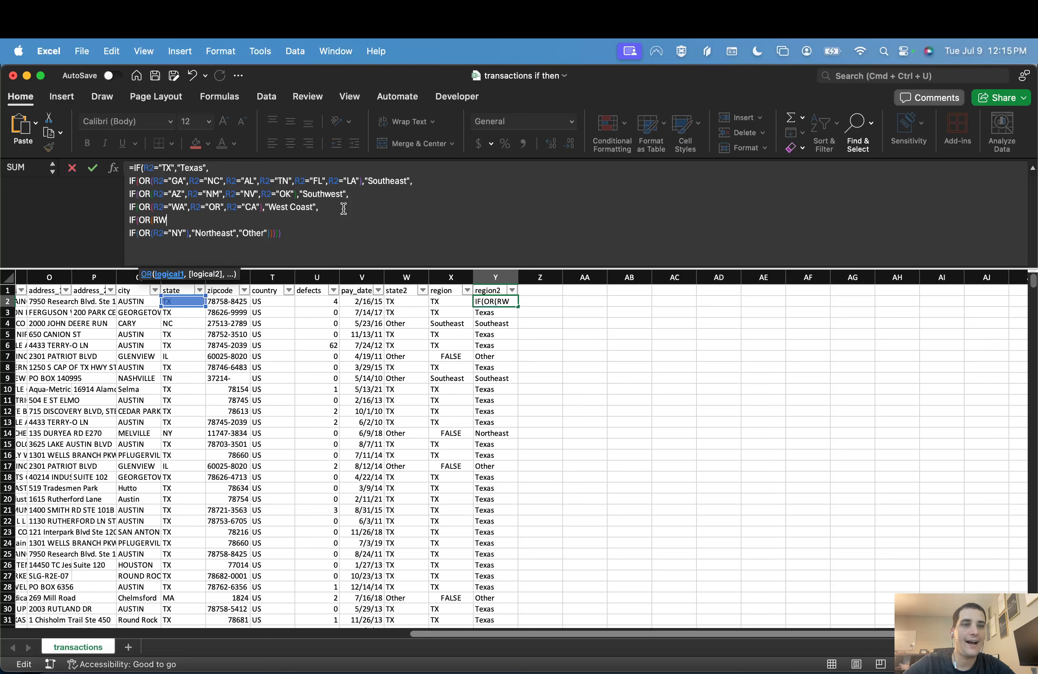
{"action": "type", "text": "CO\""}
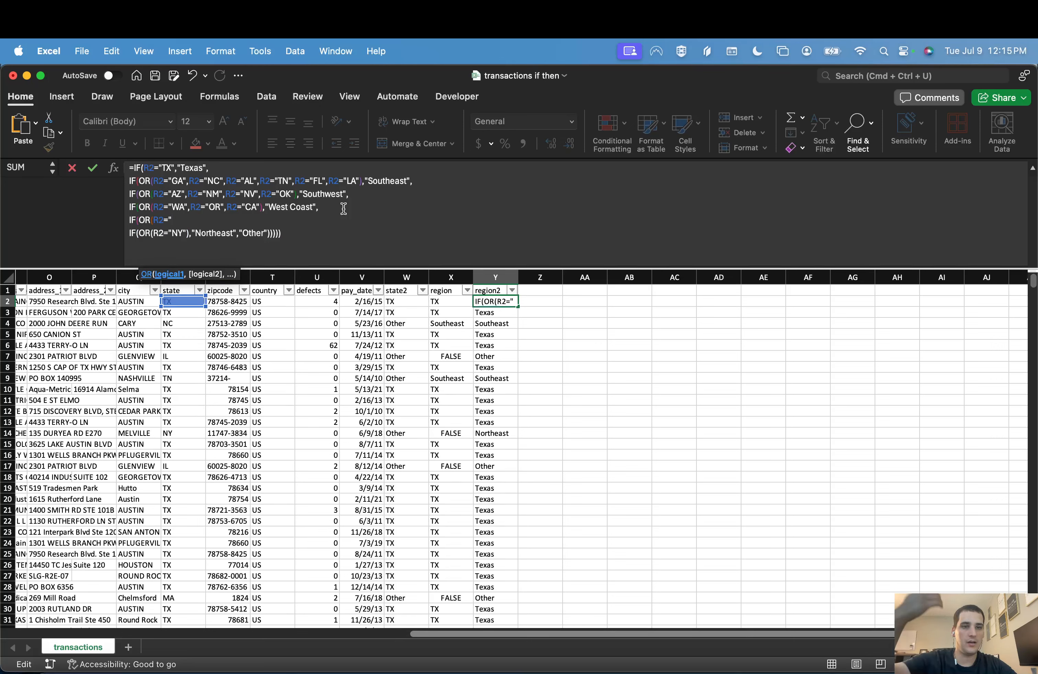
{"action": "type", "text": "),\""}
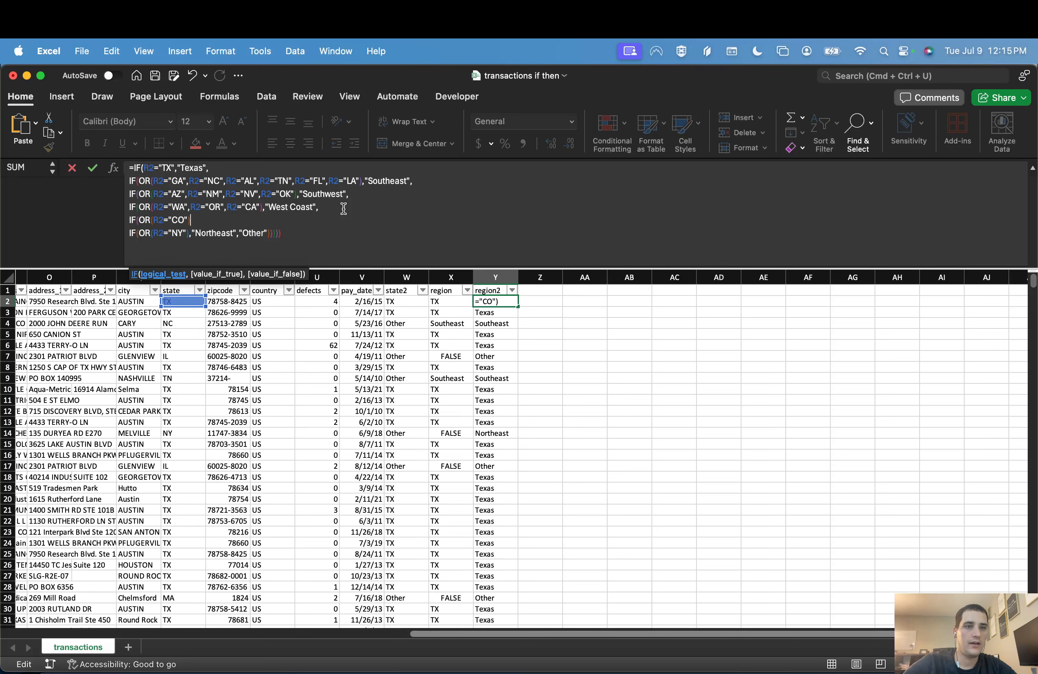
{"action": "type", "text": "Mountain West\""}
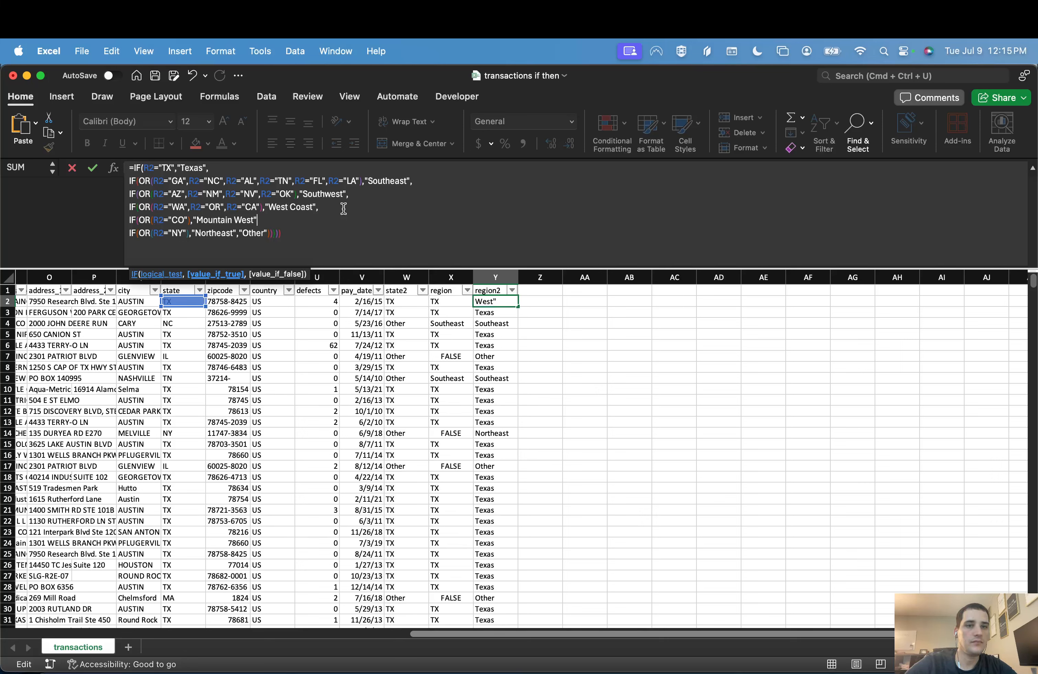
{"action": "type", "text": ","}
{"action": "left_click", "coordinate": [301, 238]}
{"action": "type", "text": ")"}
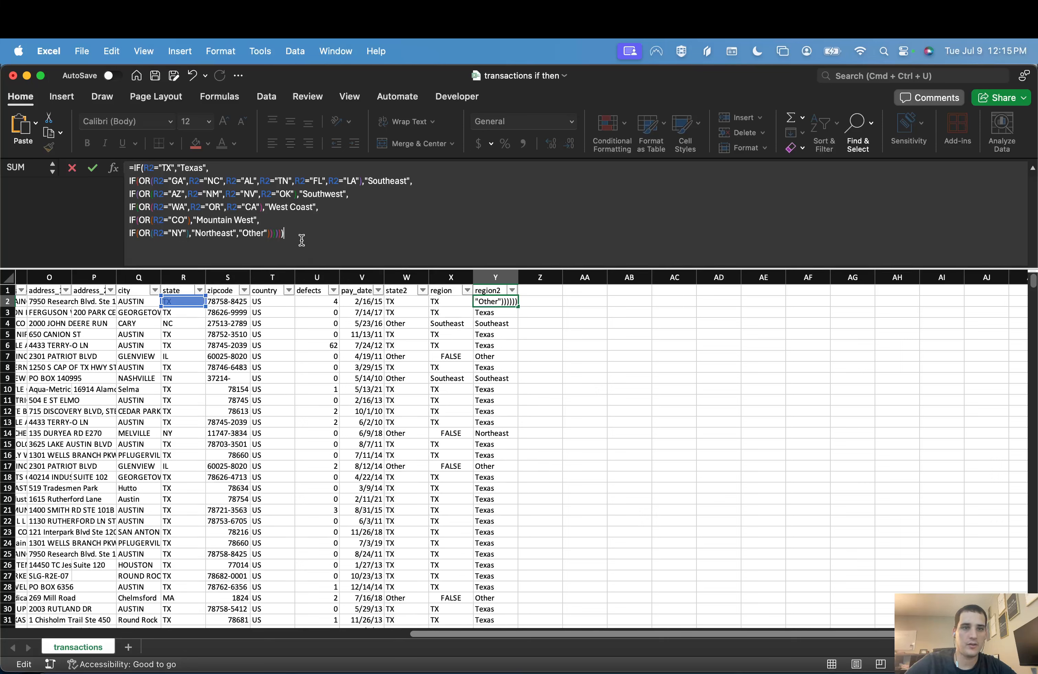
{"action": "key", "text": "Return"}
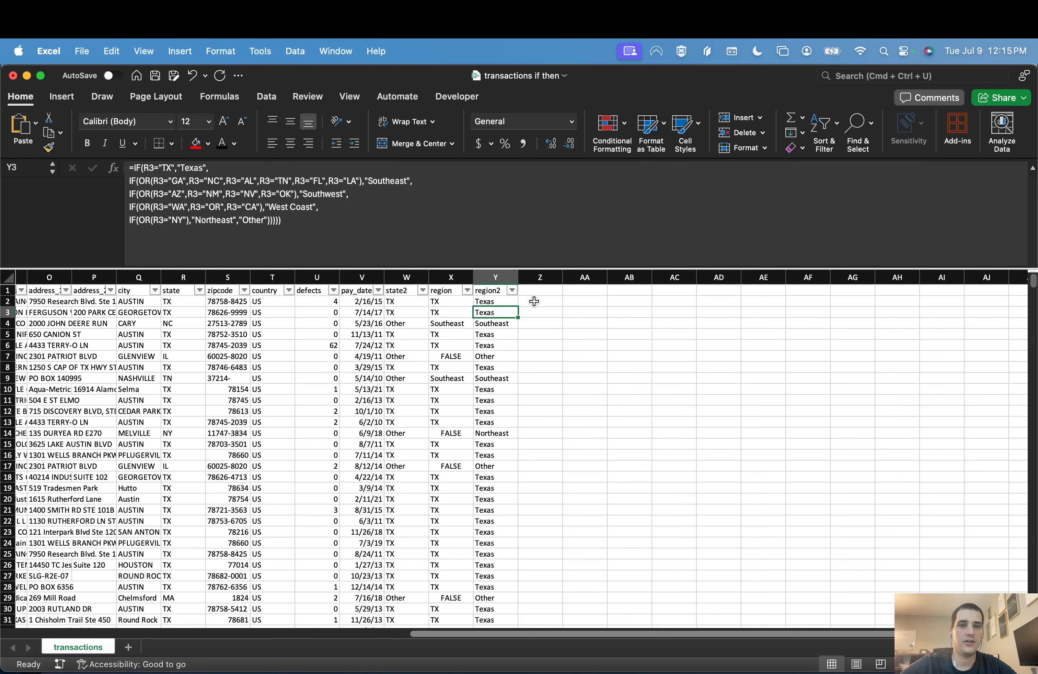
Step: Fill the extended Y2 formula down the region2 column
{"action": "left_click", "coordinate": [512, 302]}
{"action": "double_click", "coordinate": [518, 308]}
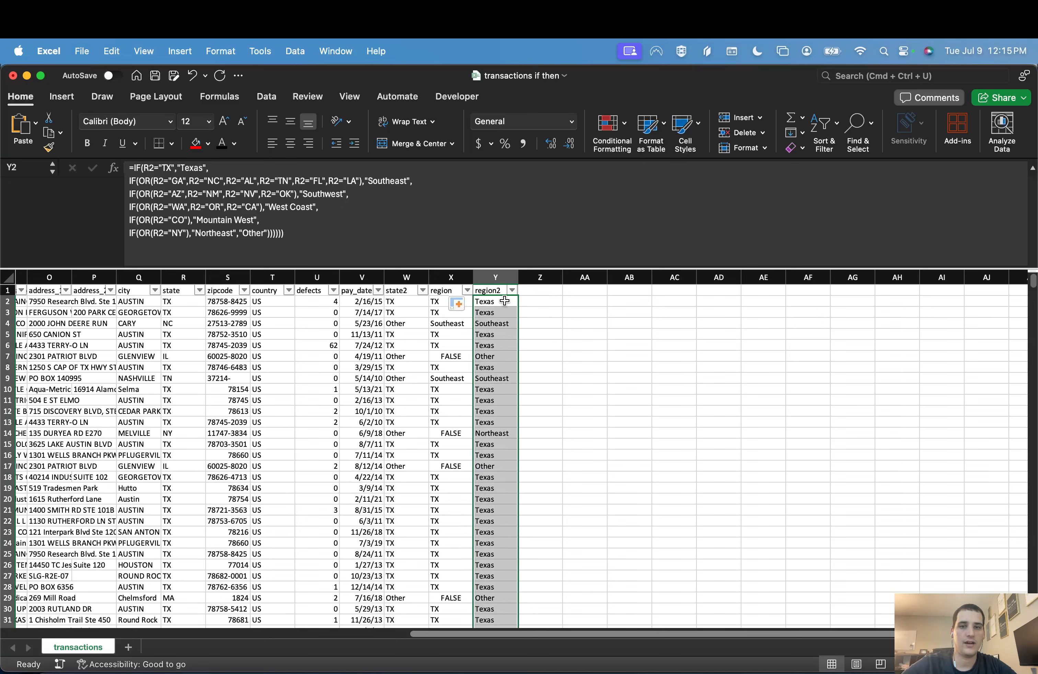
{"action": "left_click", "coordinate": [504, 302]}
Step: Check the filter values of the region2 column for the Mountain West region
{"action": "left_click", "coordinate": [512, 291]}
{"action": "scroll", "coordinate": [626, 530], "scroll_direction": "down", "scroll_amount": 2}
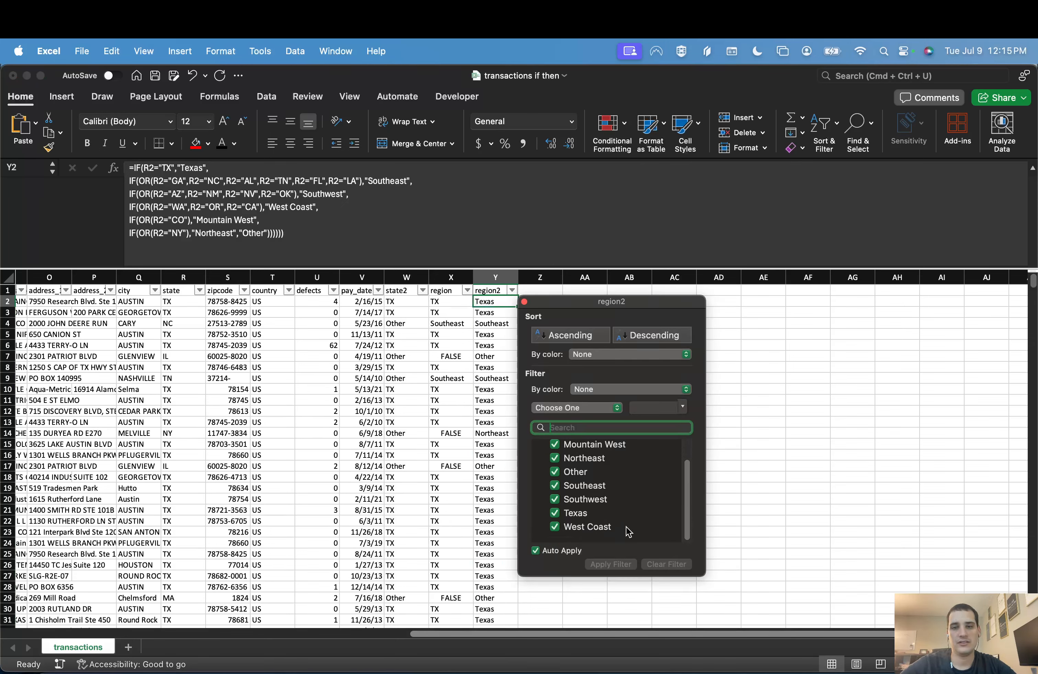
{"action": "scroll", "coordinate": [612, 514], "scroll_direction": "up", "scroll_amount": 2}
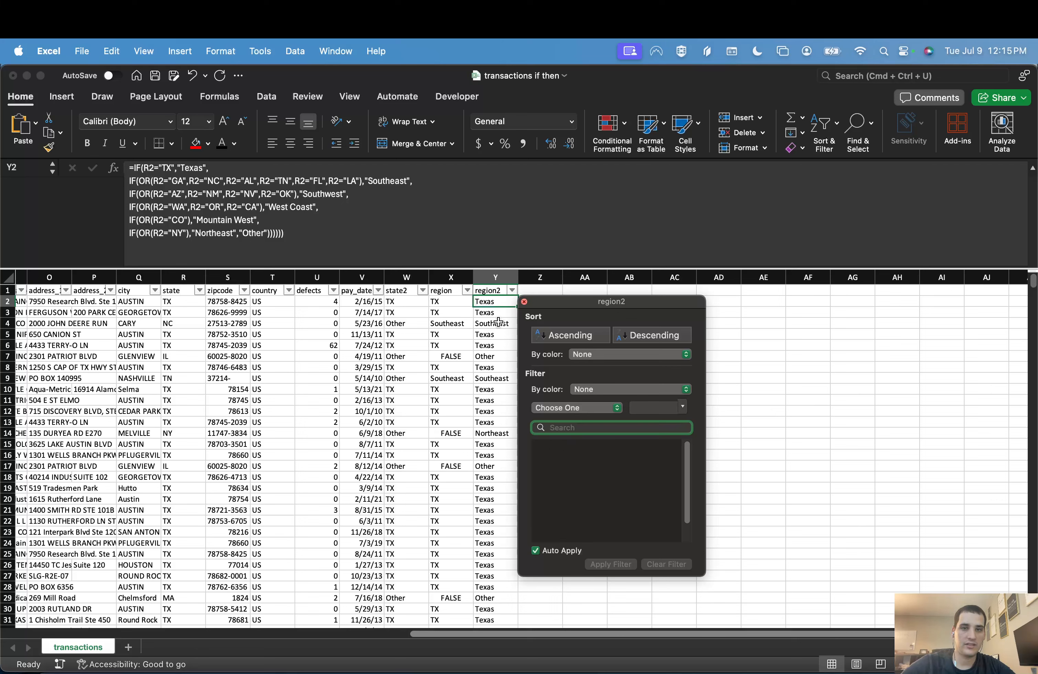
{"action": "left_click", "coordinate": [474, 296]}
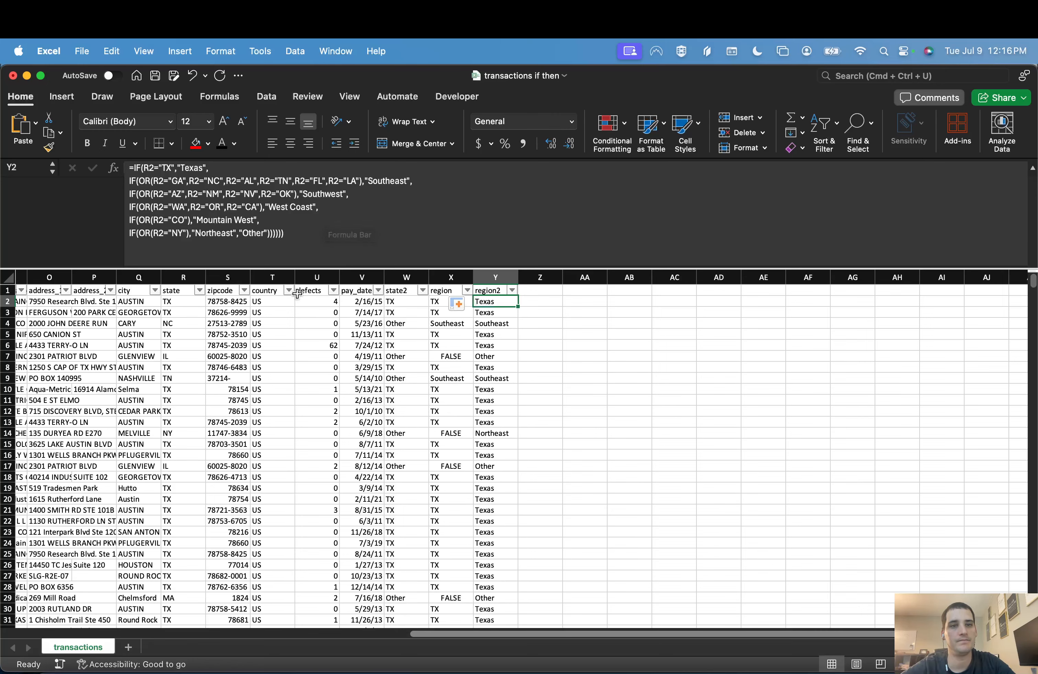
Step: Add a new column header "target" in Z1 beside region2
{"action": "scroll", "coordinate": [270, 302], "scroll_direction": "left", "scroll_amount": 4}
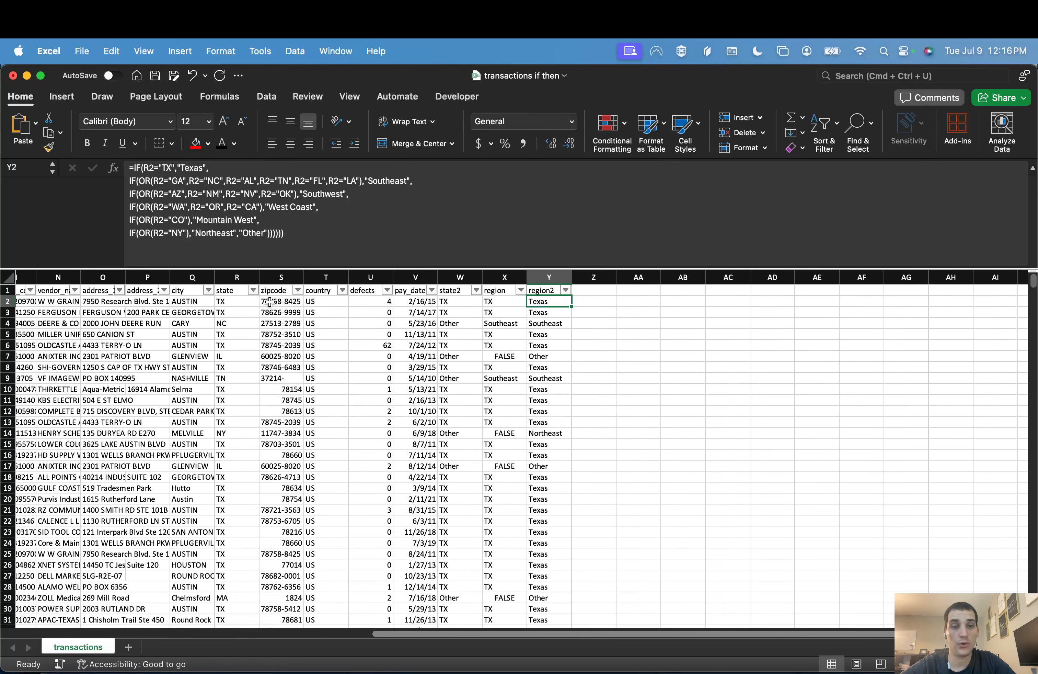
{"action": "scroll", "coordinate": [269, 302], "scroll_direction": "left", "scroll_amount": 10}
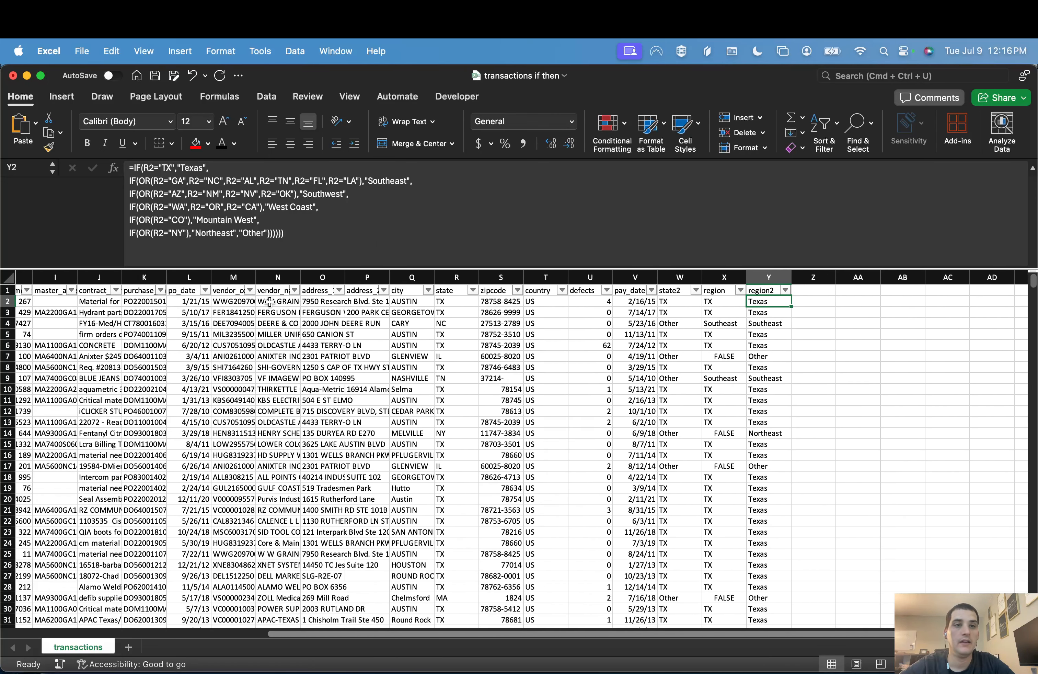
{"action": "key", "text": "Up"}
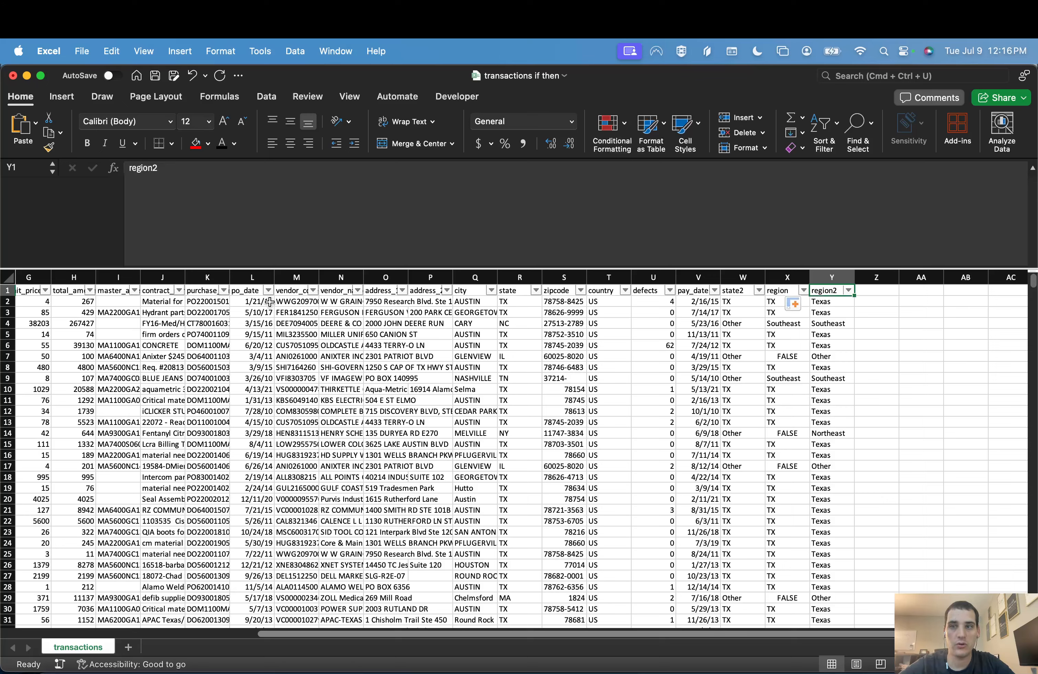
{"action": "key", "text": "Down"}
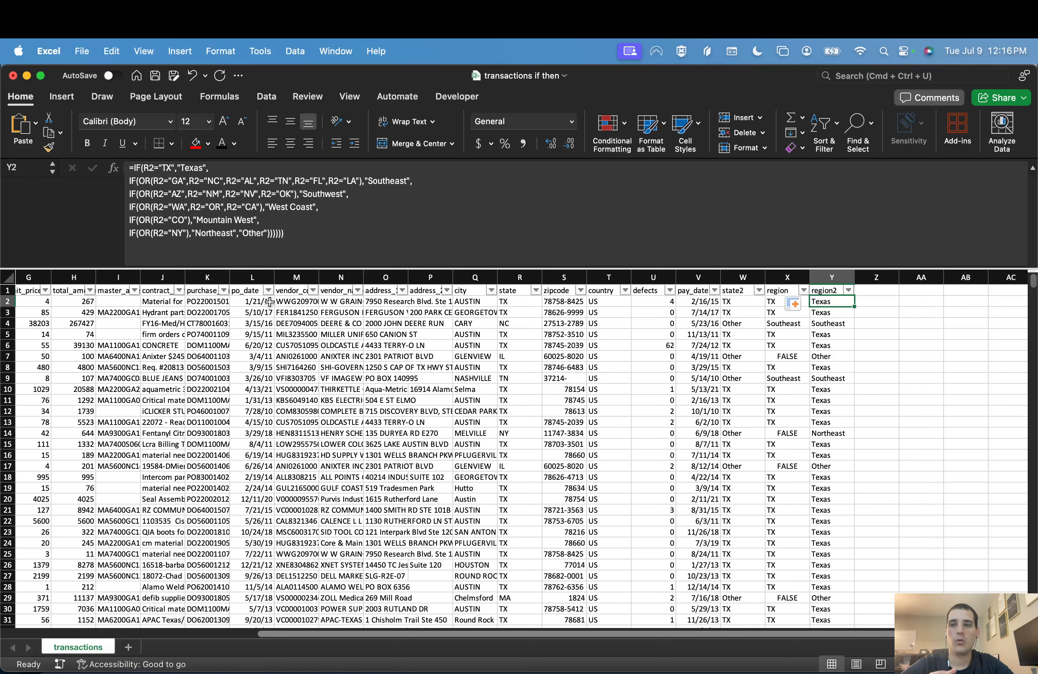
{"action": "key", "text": "Up"}
{"action": "key", "text": "Right"}
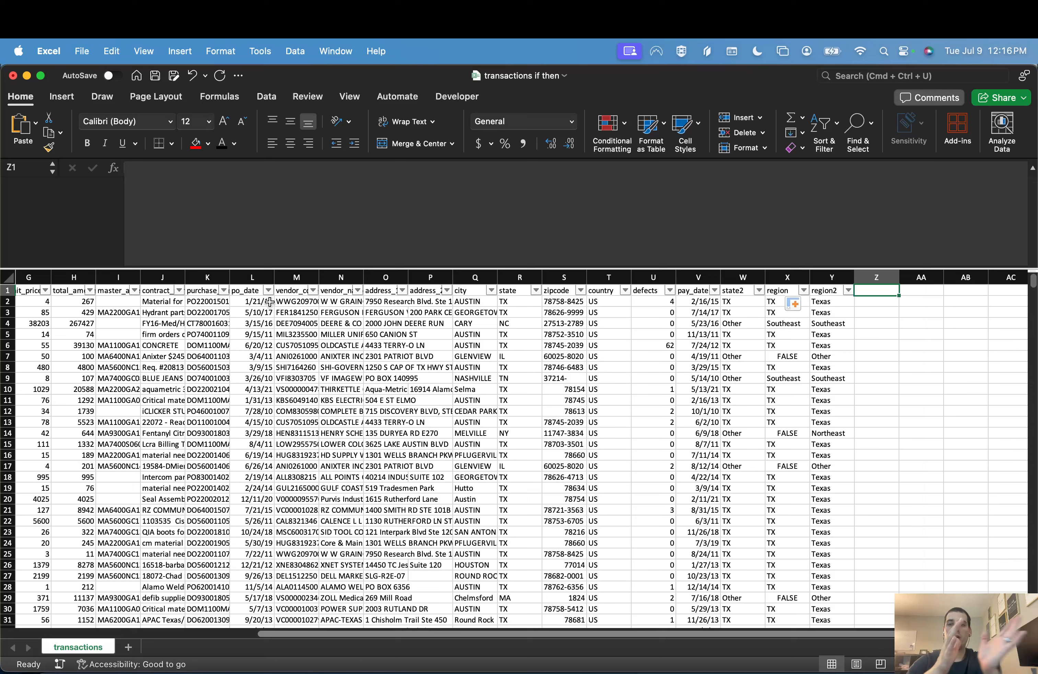
{"action": "type", "text": "target"}
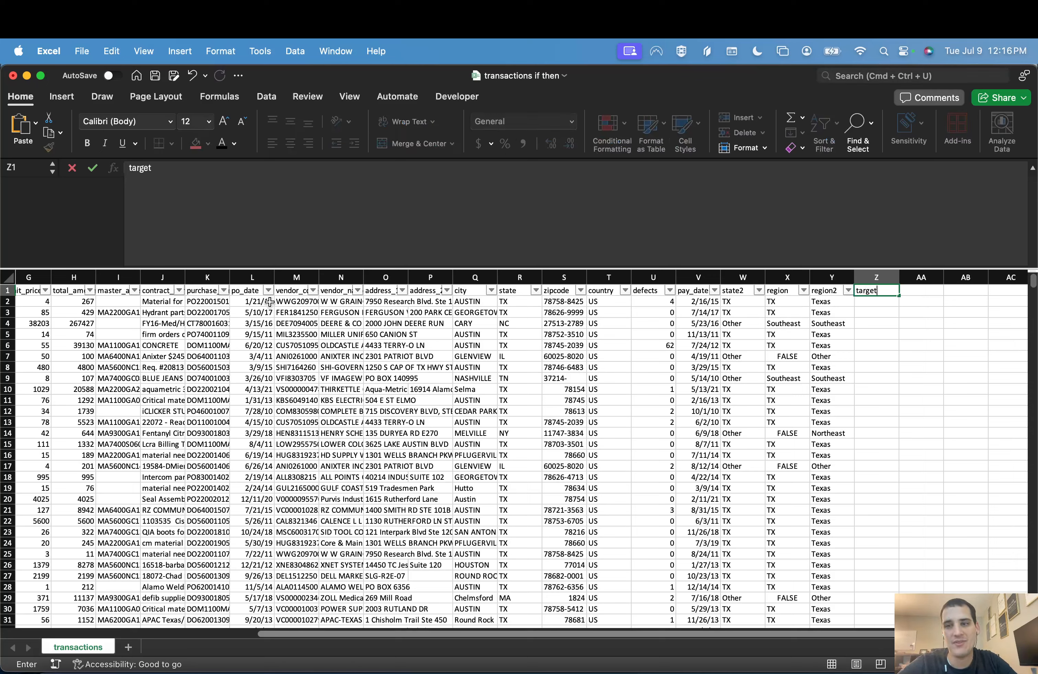
{"action": "key", "text": "Return"}
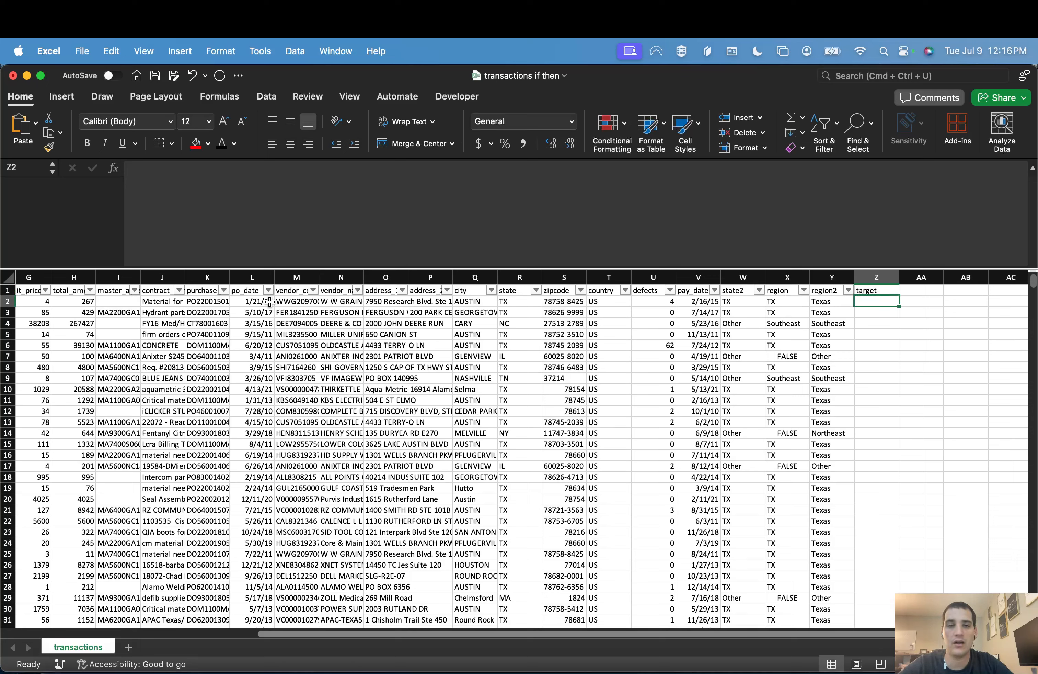
Step: Begin a formula in Z2 with an AND test nested inside IF, as =IF(AND(
{"action": "scroll", "coordinate": [567, 445], "scroll_direction": "right", "scroll_amount": 2}
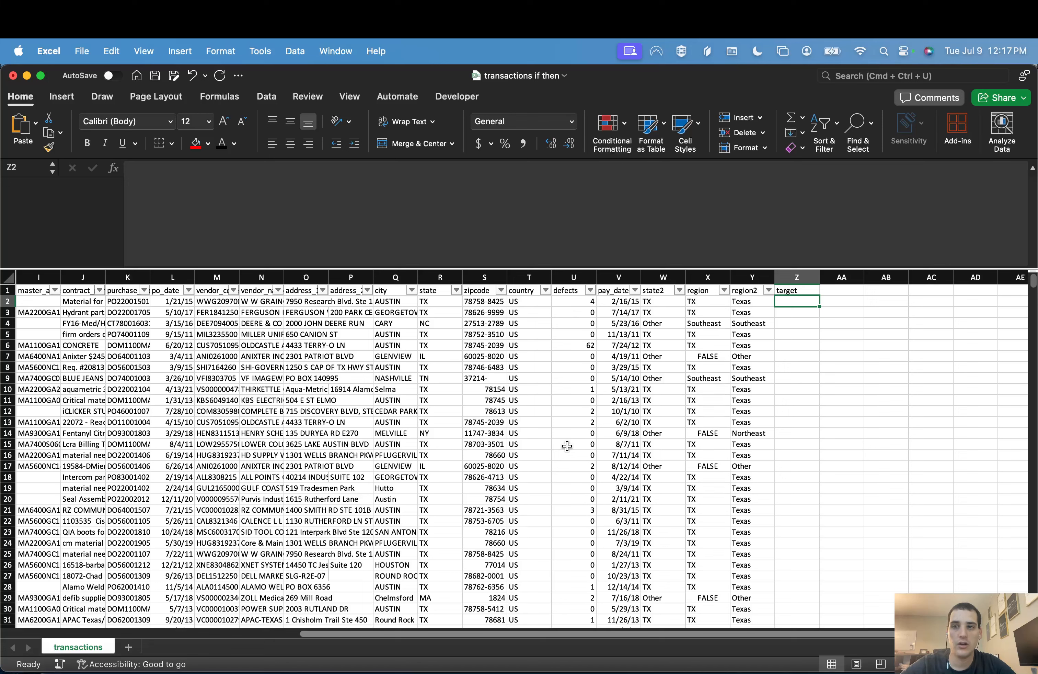
{"action": "type", "text": "=IF("}
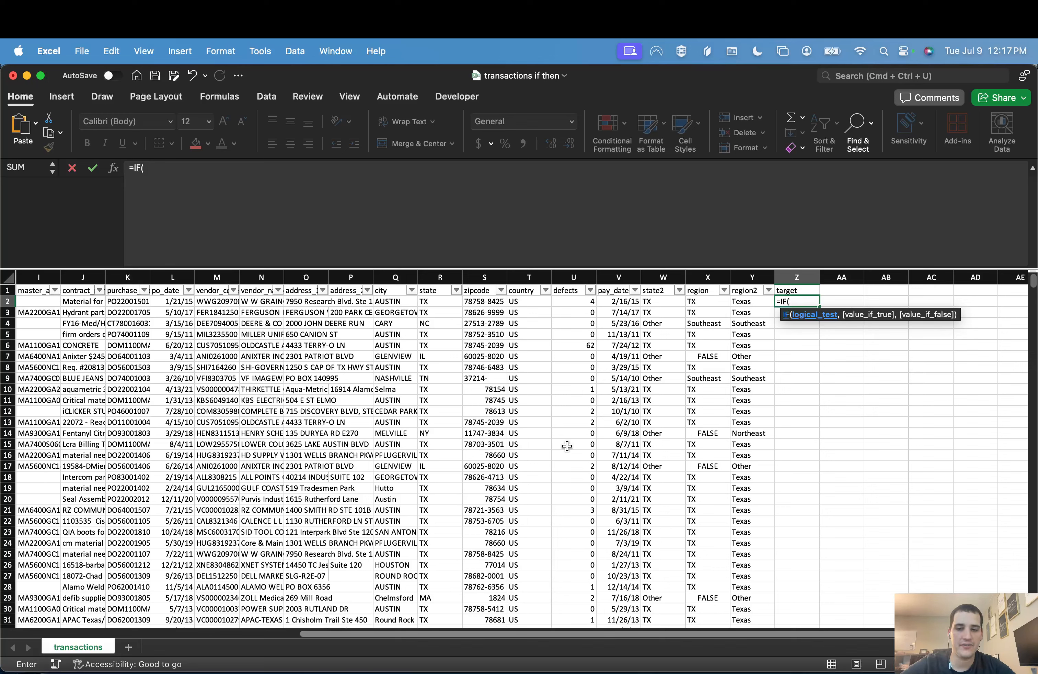
{"action": "type", "text": "AND("}
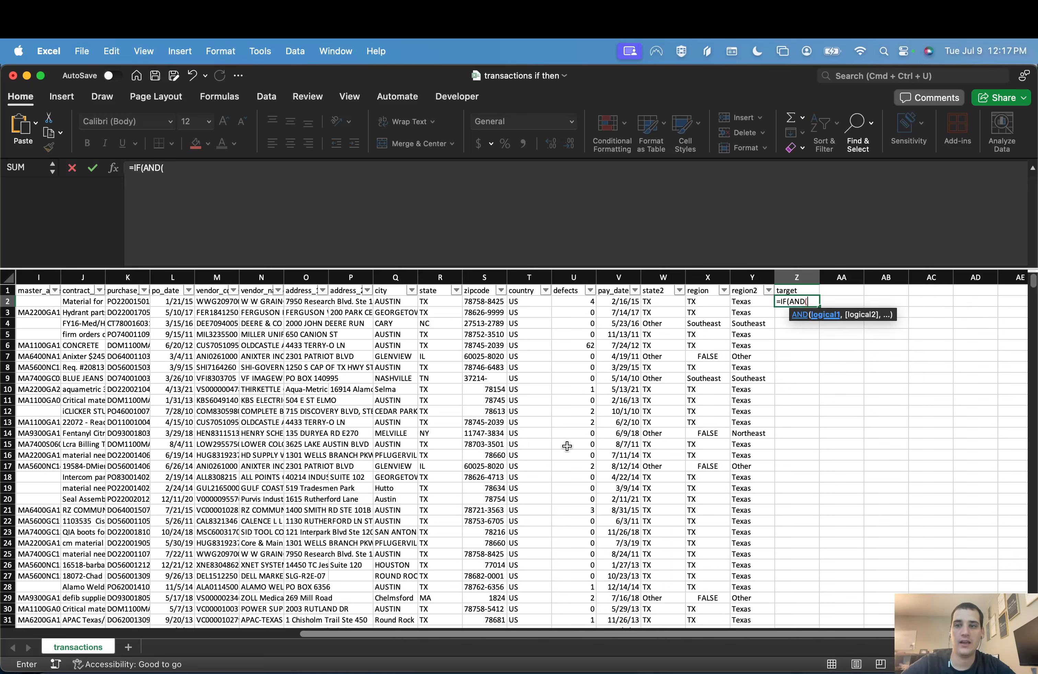
{"action": "key", "text": "BackSpace"}
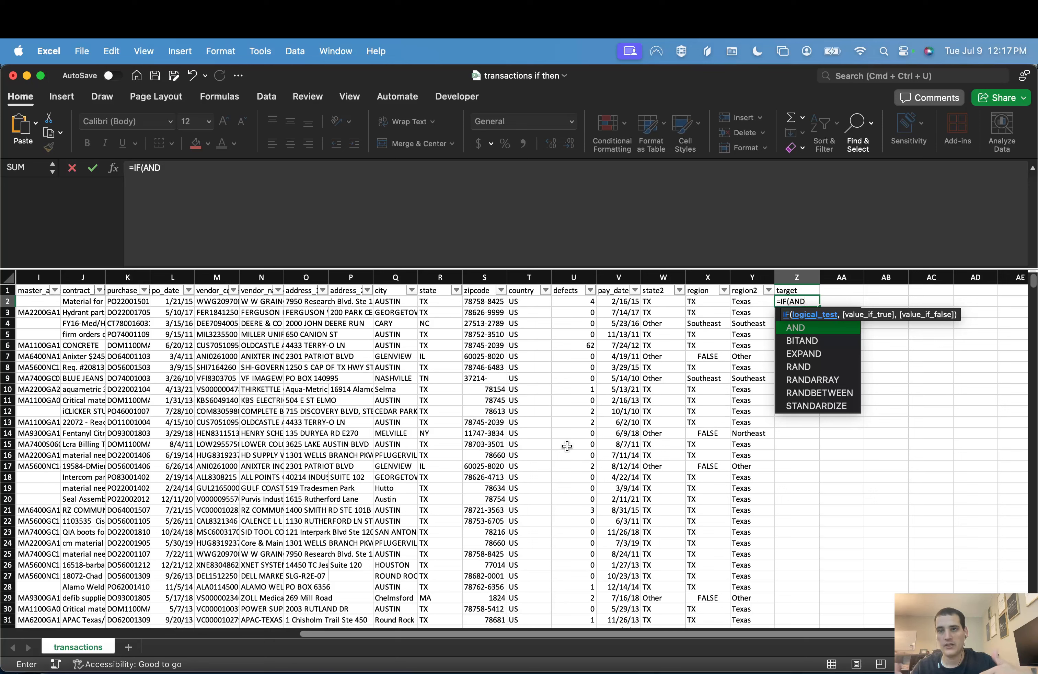
{"action": "type", "text": ","}
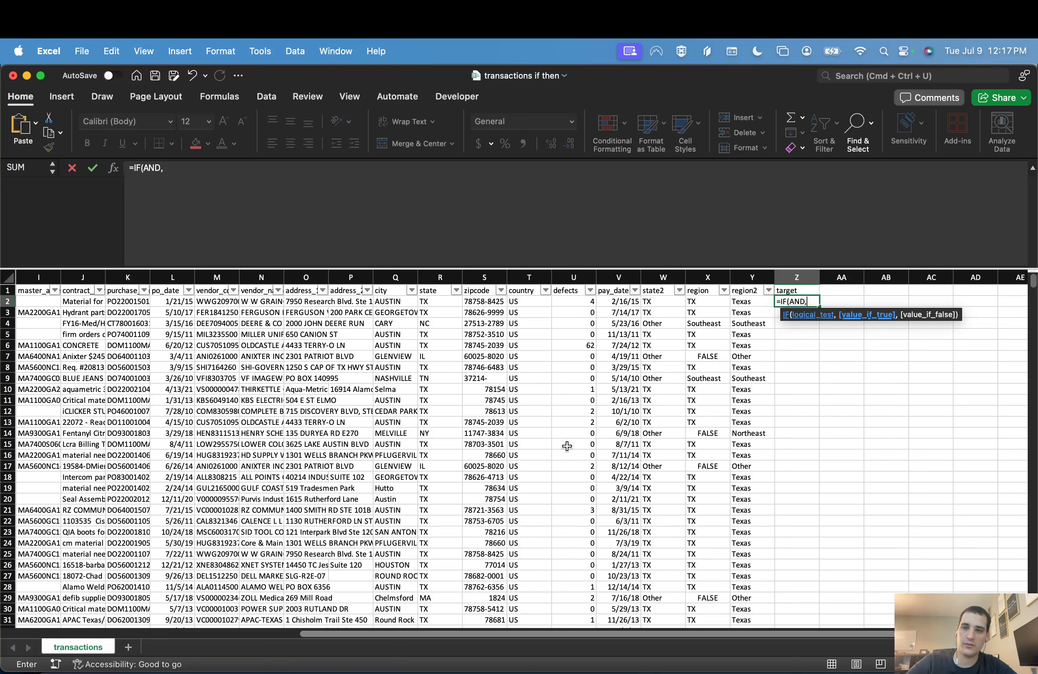
{"action": "key", "text": "BackSpace"}
{"action": "type", "text": "("}
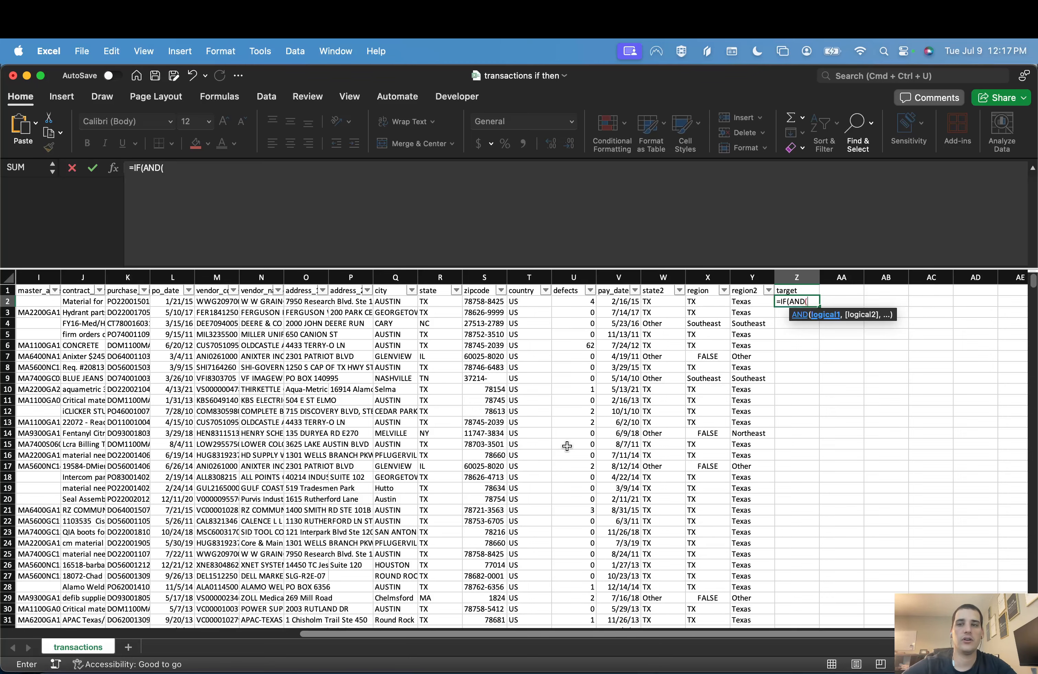
Step: Enter Y2<>"Texas" as the first condition of the AND test in Z2
{"action": "scroll", "coordinate": [567, 445], "scroll_direction": "left", "scroll_amount": 5}
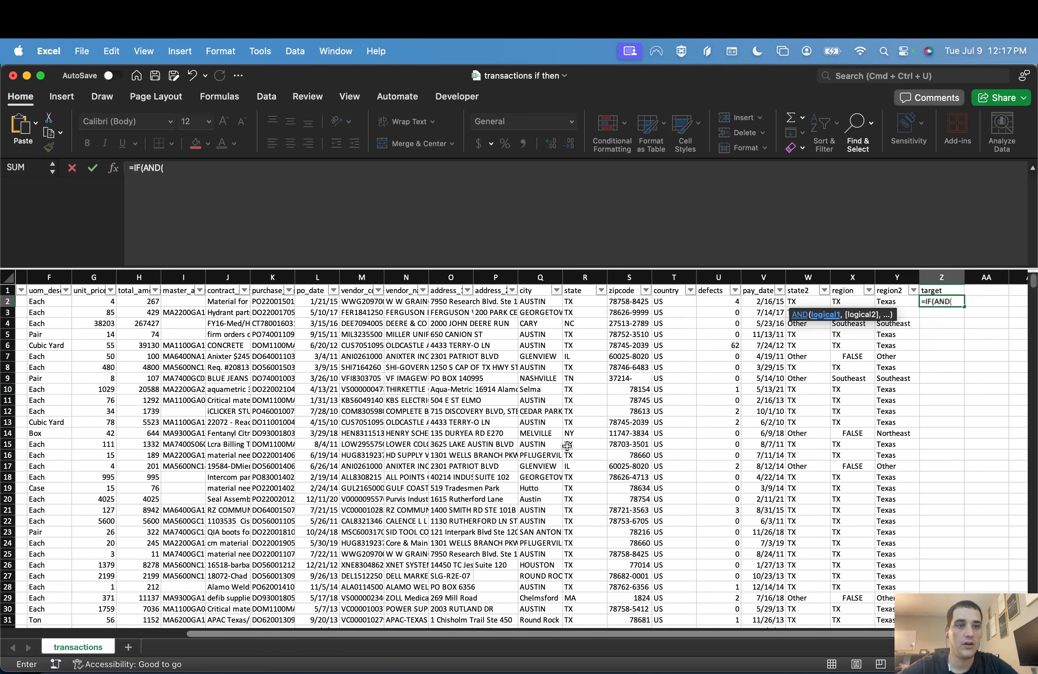
{"action": "scroll", "coordinate": [635, 394], "scroll_direction": "right", "scroll_amount": 7}
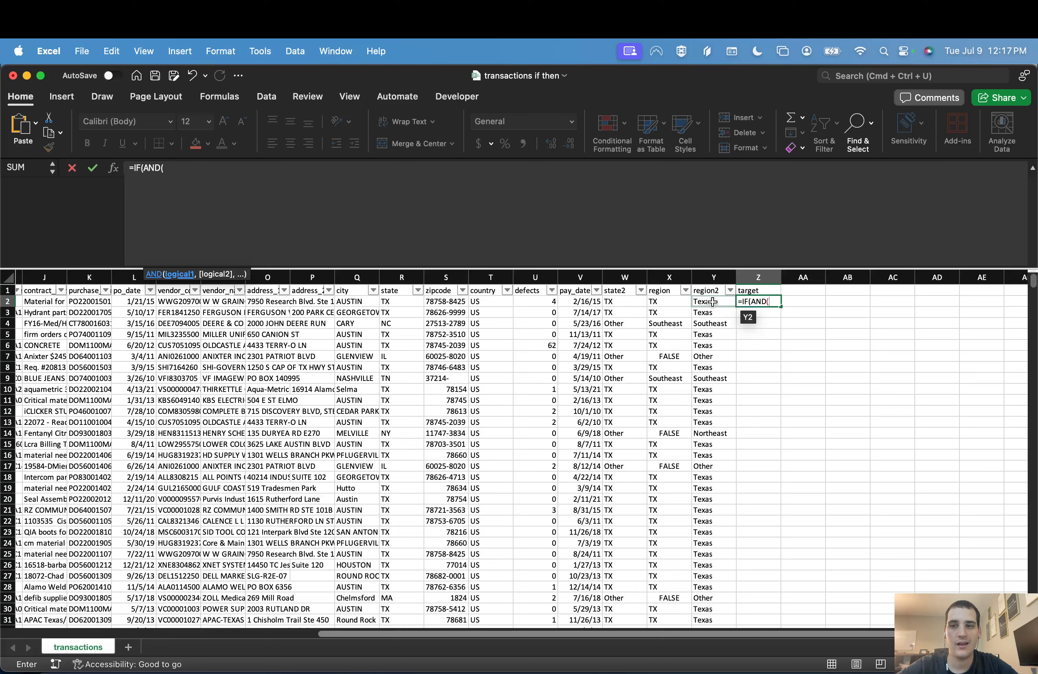
{"action": "left_click", "coordinate": [712, 301]}
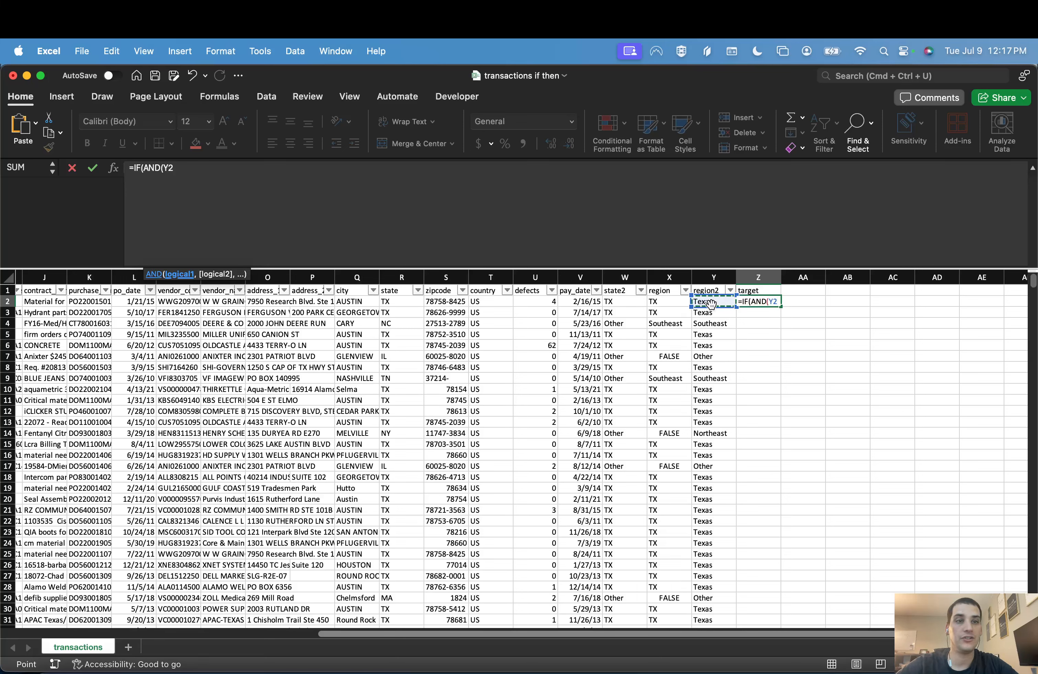
{"action": "type", "text": "<>"}
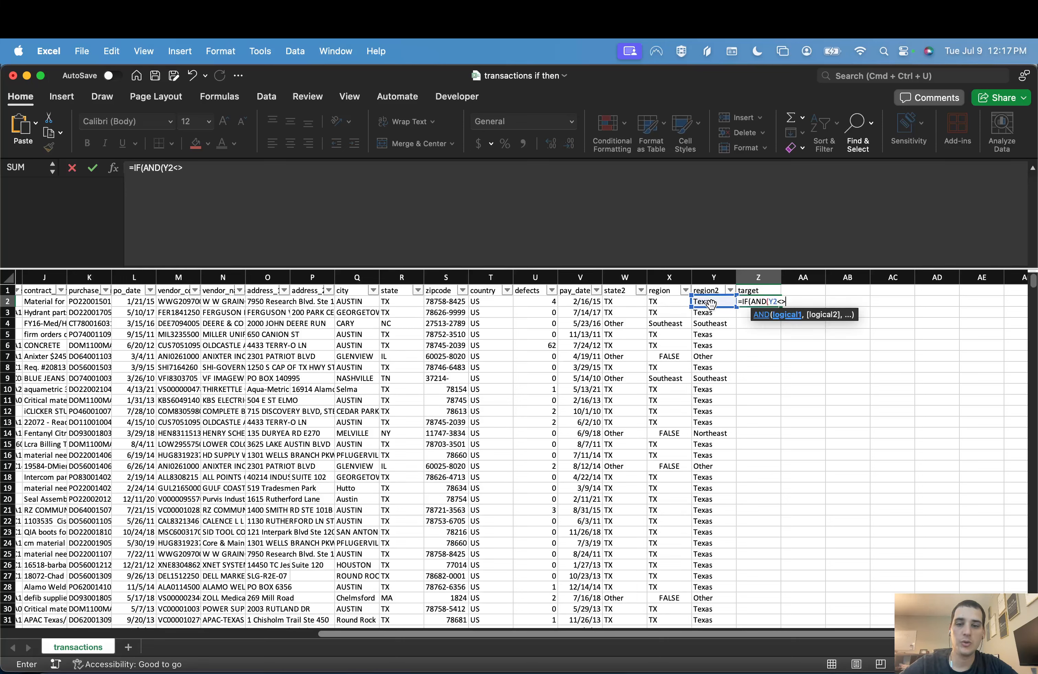
{"action": "type", "text": "\"Texas\""}
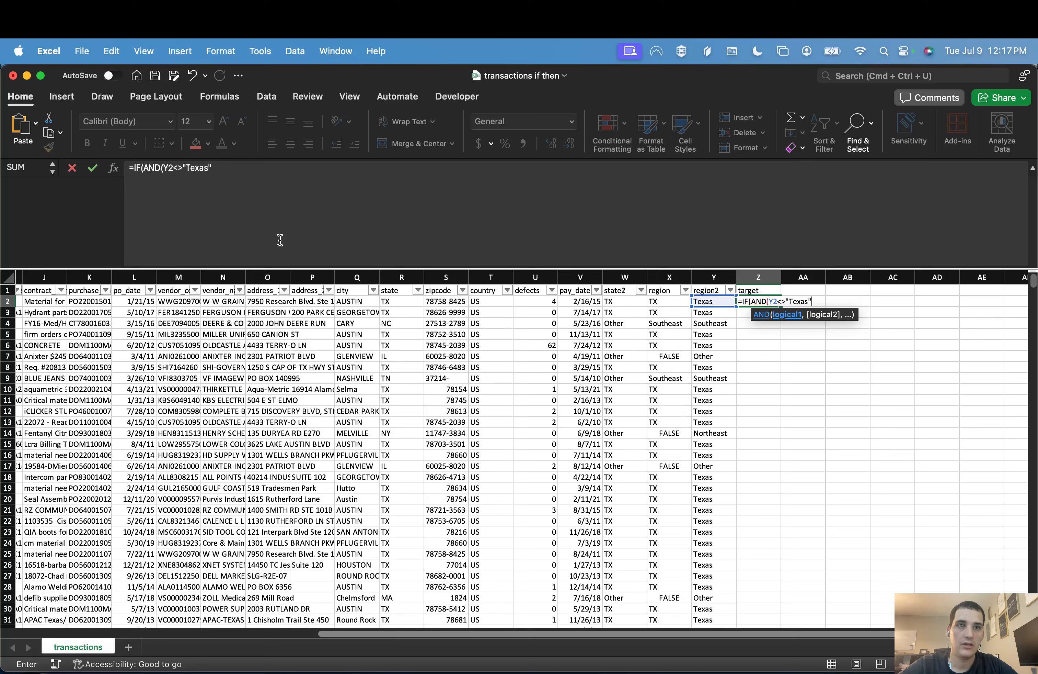
Step: Replace the first AND condition in Z2 with a test on the state column, R2<>"TX"
{"action": "left_click_drag", "start_coordinate": [212, 168], "coordinate": [167, 171]}
{"action": "key", "text": "BackSpace"}
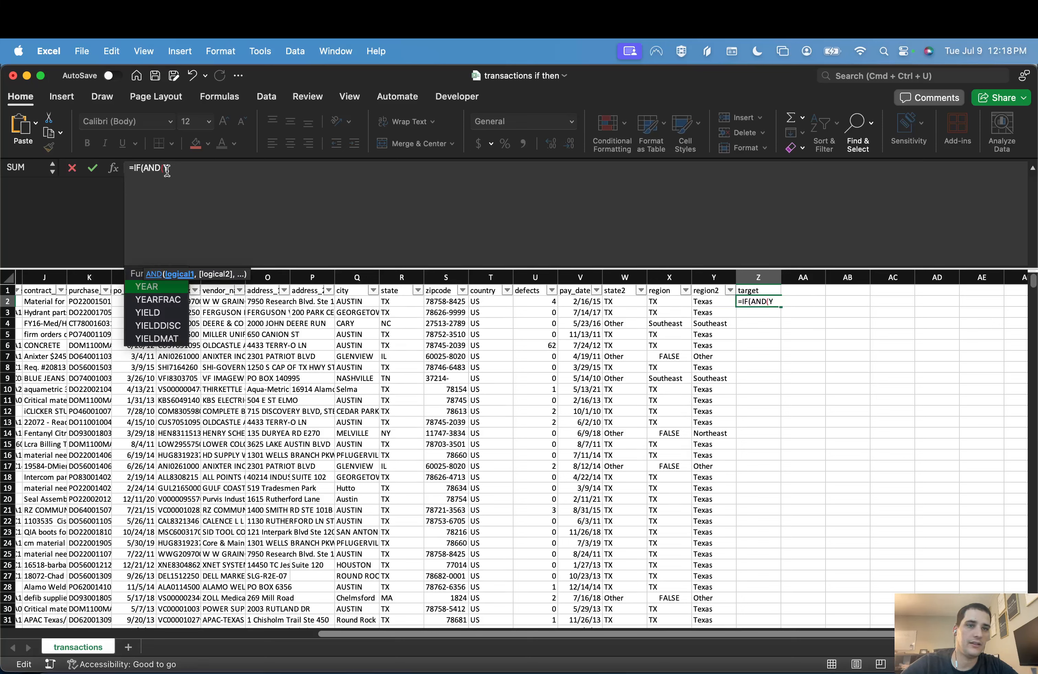
{"action": "key", "text": "BackSpace"}
{"action": "left_click", "coordinate": [389, 303]}
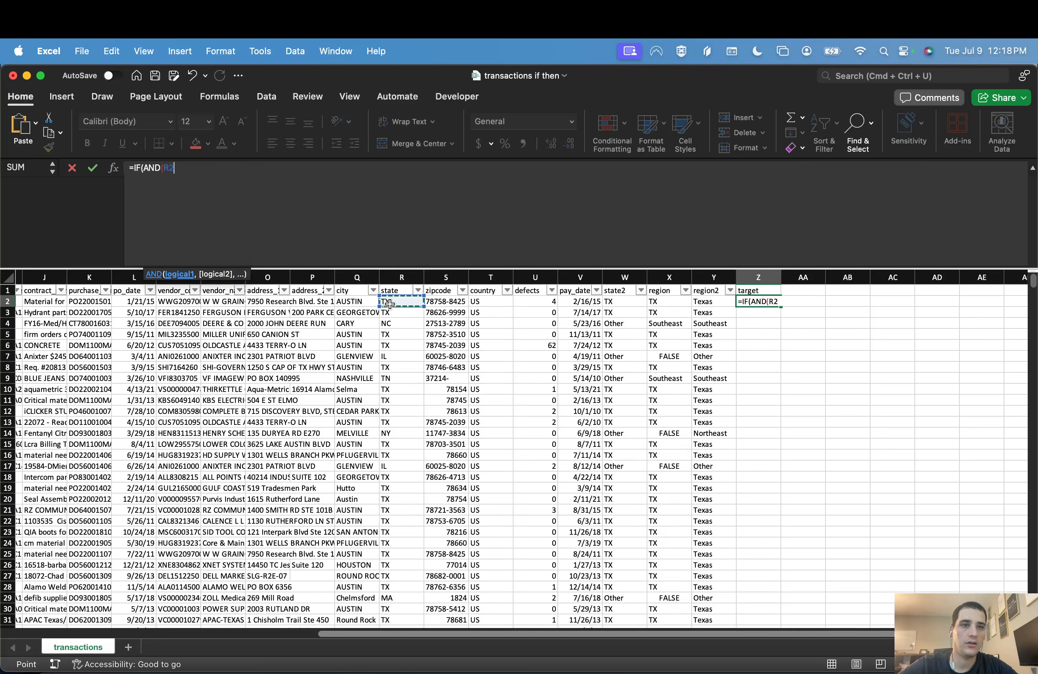
{"action": "type", "text": "<>\"TX\","}
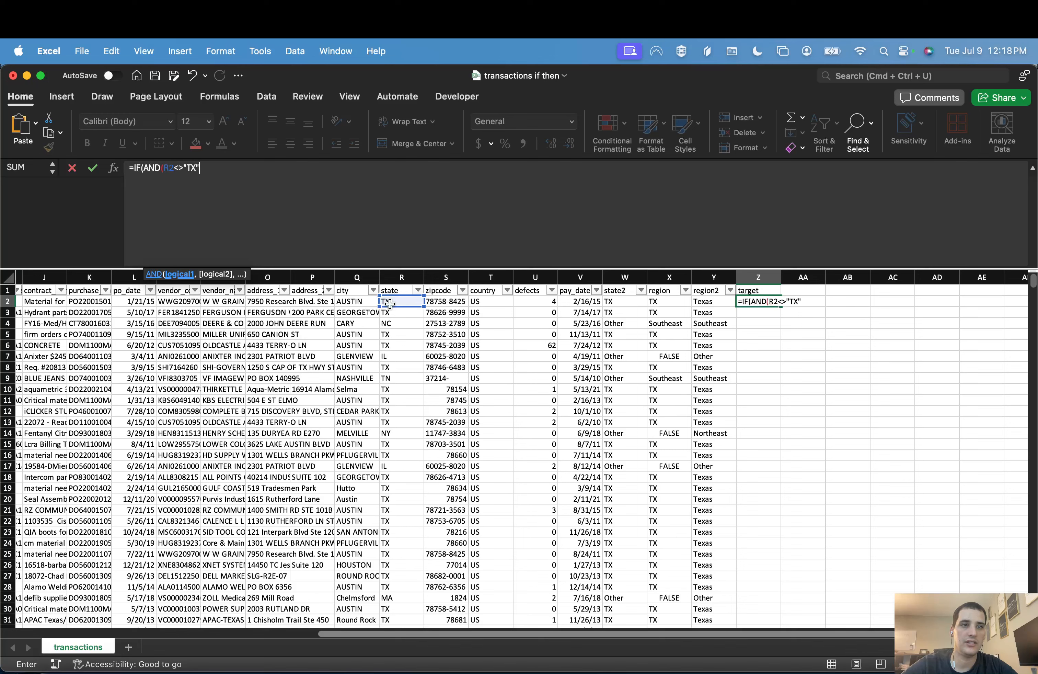
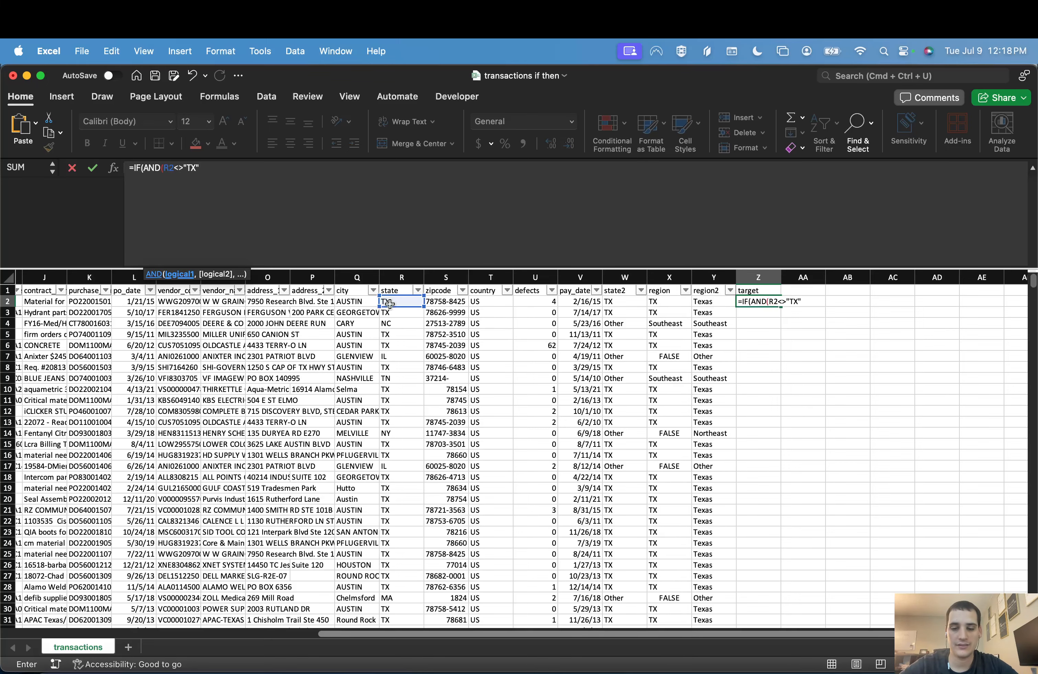
Step: Add a second condition to the AND test in Z2 that checks the total amount, H2>1000
{"action": "type", "text": ","}
{"action": "scroll", "coordinate": [358, 399], "scroll_direction": "left", "scroll_amount": 10}
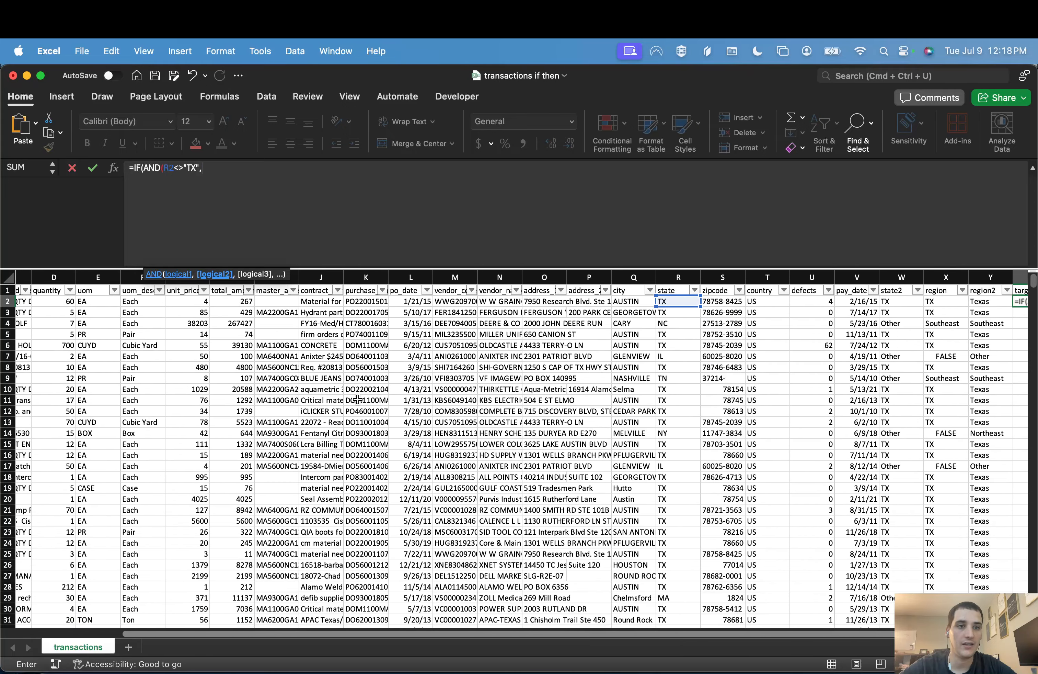
{"action": "scroll", "coordinate": [357, 399], "scroll_direction": "left", "scroll_amount": 5}
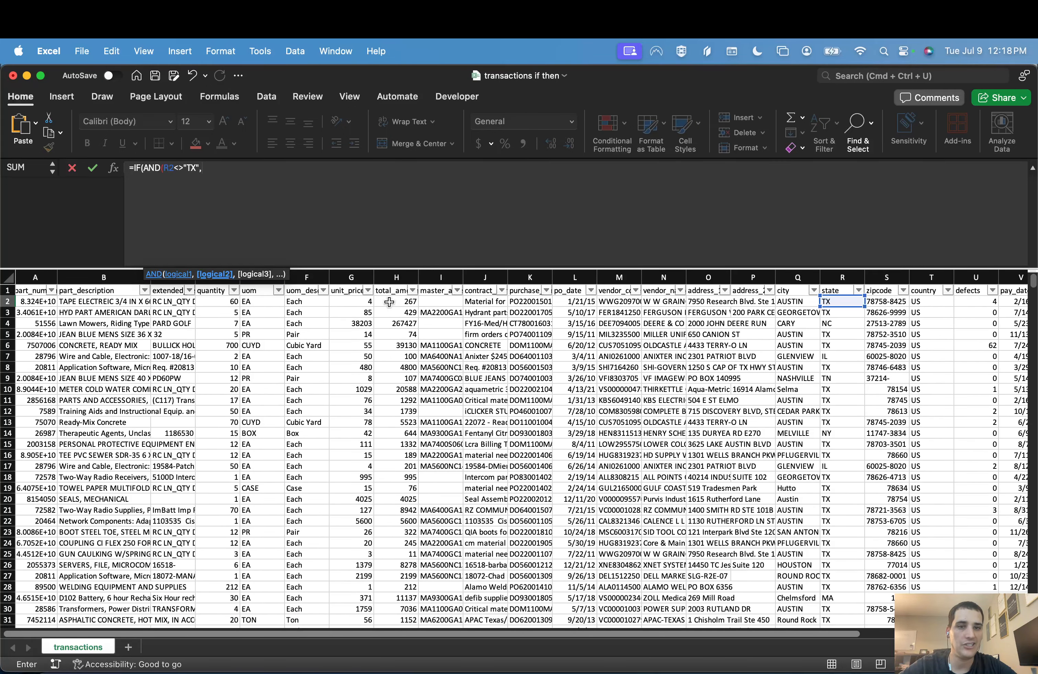
{"action": "left_click", "coordinate": [389, 302]}
{"action": "type", "text": ">1000"}
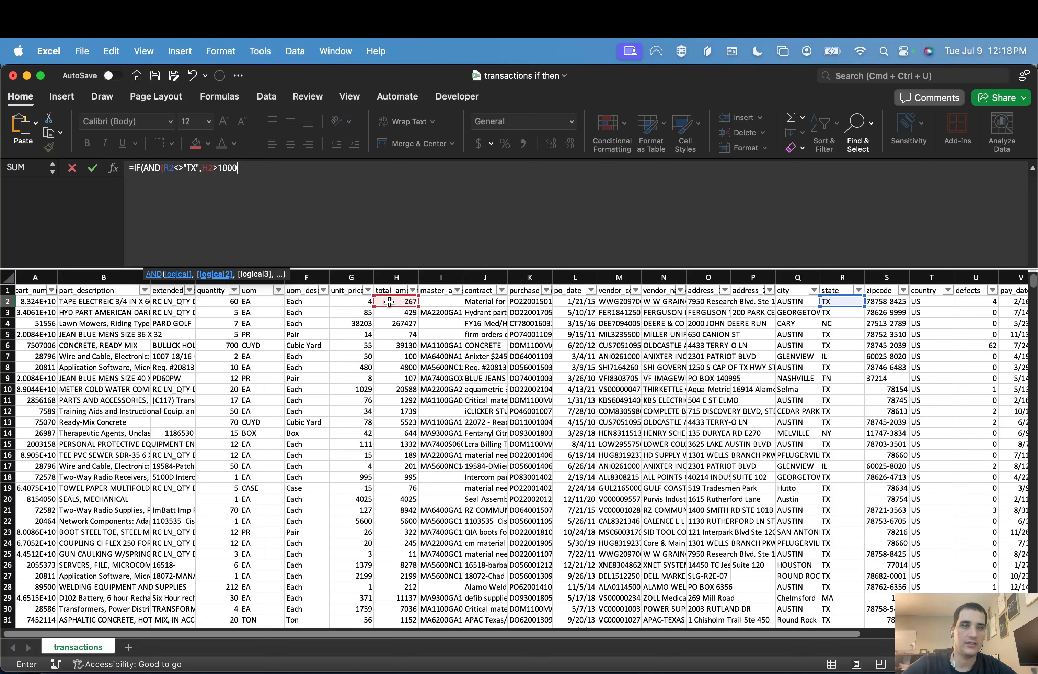
{"action": "type", "text": "),\""}
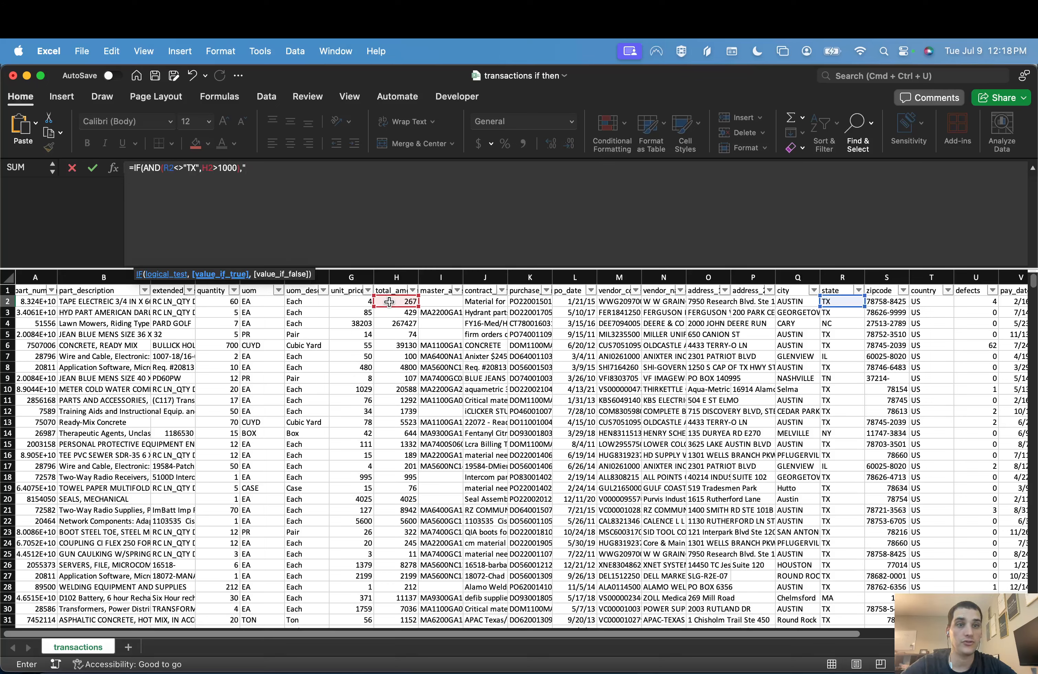
{"action": "type", "text": "Target\",\"M"}
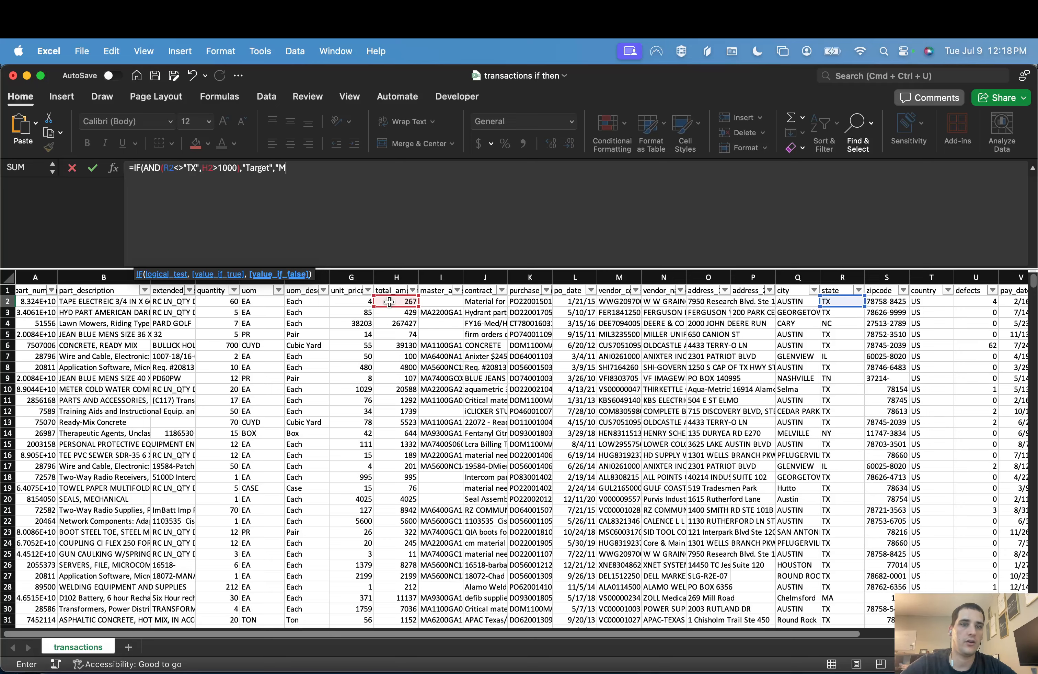
Step: Complete the Z2 formula to return "Target" when both conditions hold and "Not Target" otherwise, and commit it
{"action": "key", "text": "BackSpace"}
{"action": "type", "text": "Not"}
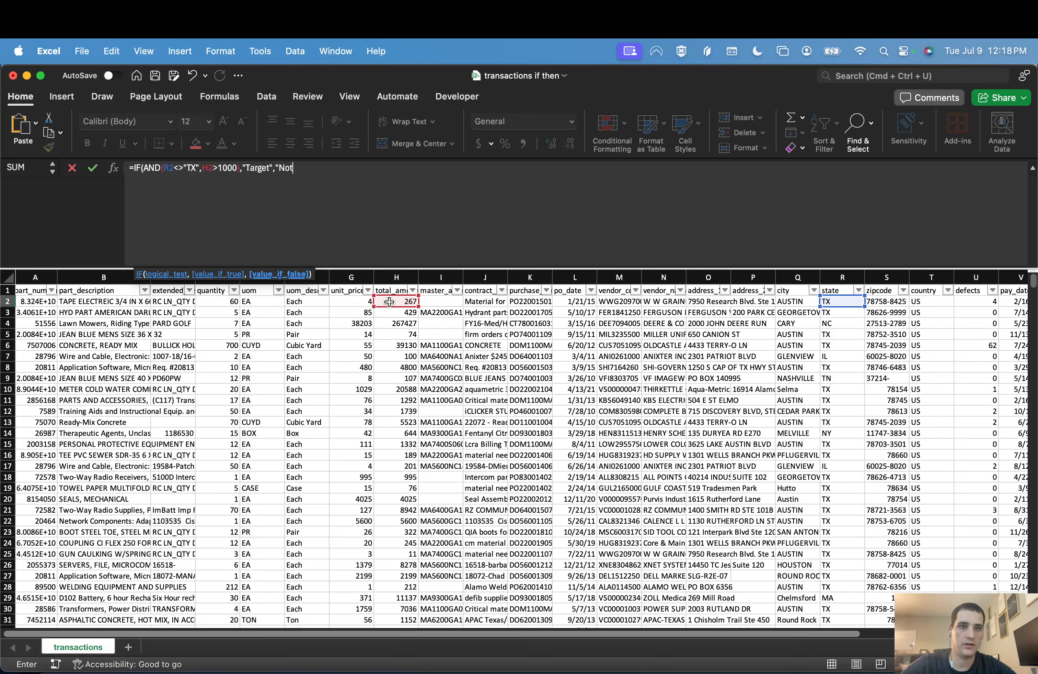
{"action": "type", "text": " Target\")"}
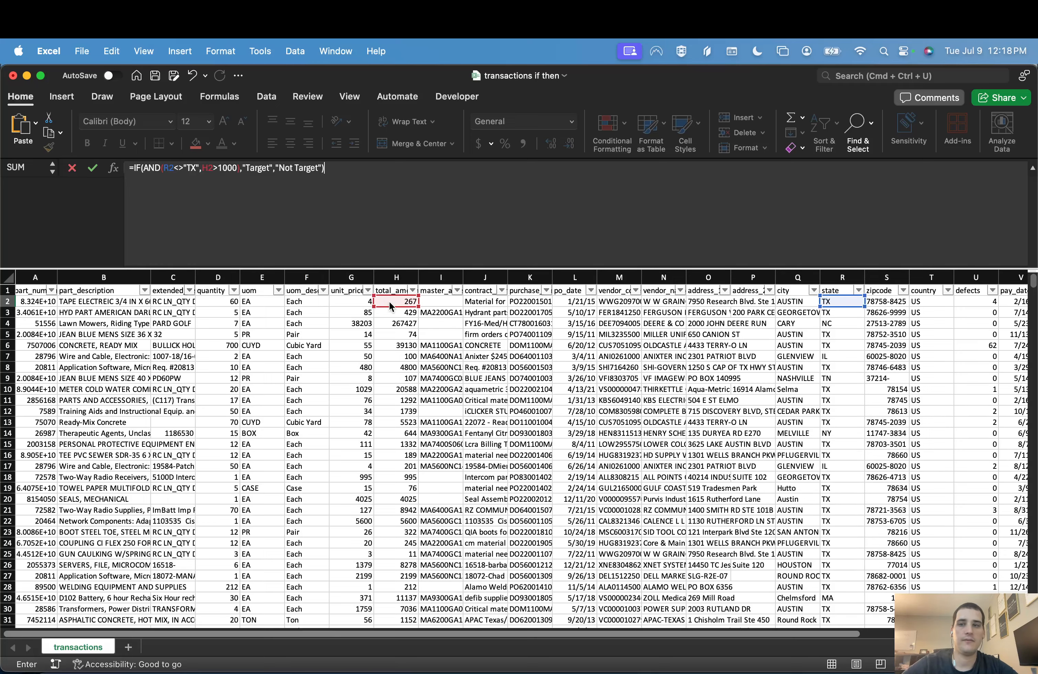
{"action": "key", "text": "Tab"}
{"action": "key", "text": "Left"}
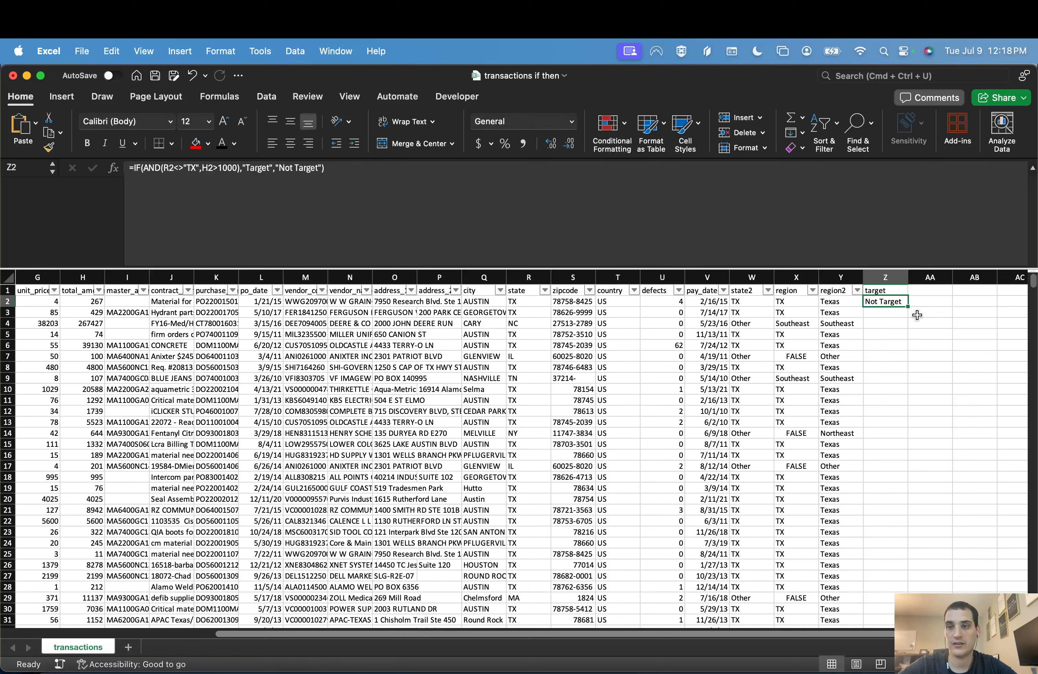
{"action": "key", "text": "Left"}
Step: Review the parts of the Z2 formula and examine row 4's total amount and region values against its conditions
{"action": "left_click", "coordinate": [875, 299]}
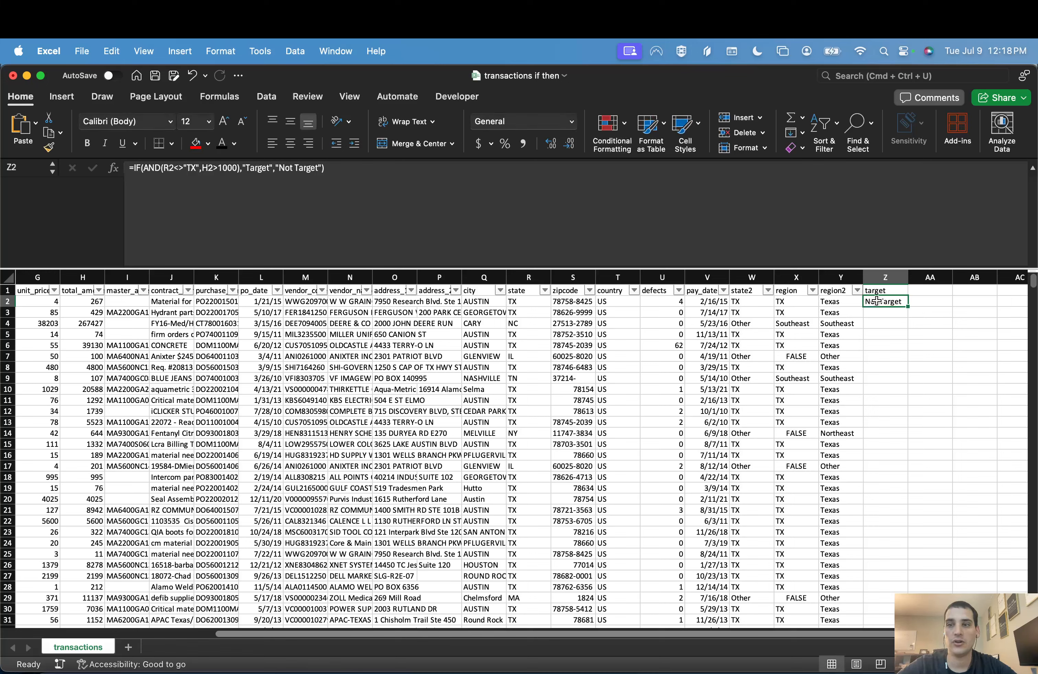
{"action": "left_click", "coordinate": [410, 191]}
{"action": "left_click", "coordinate": [251, 169]}
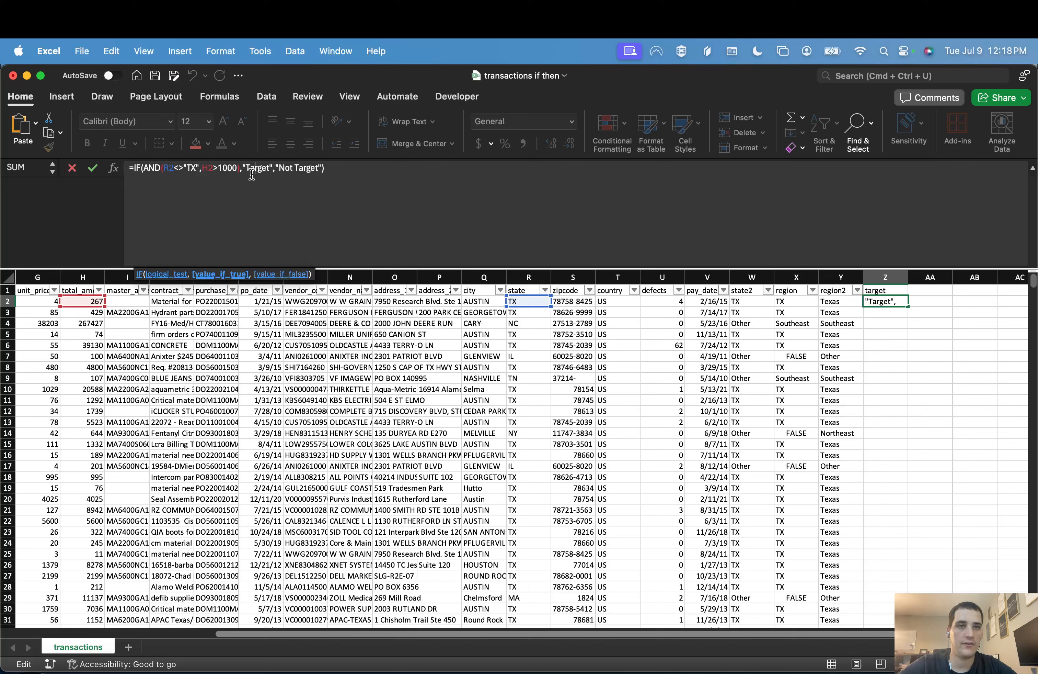
{"action": "left_click", "coordinate": [154, 171]}
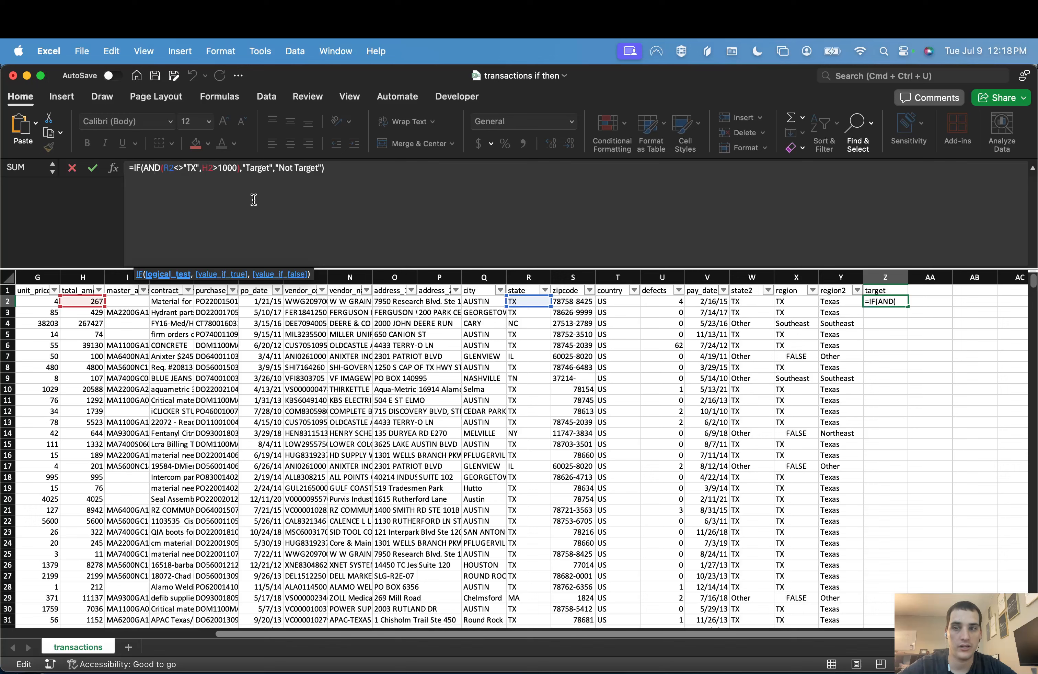
{"action": "key", "text": "Return"}
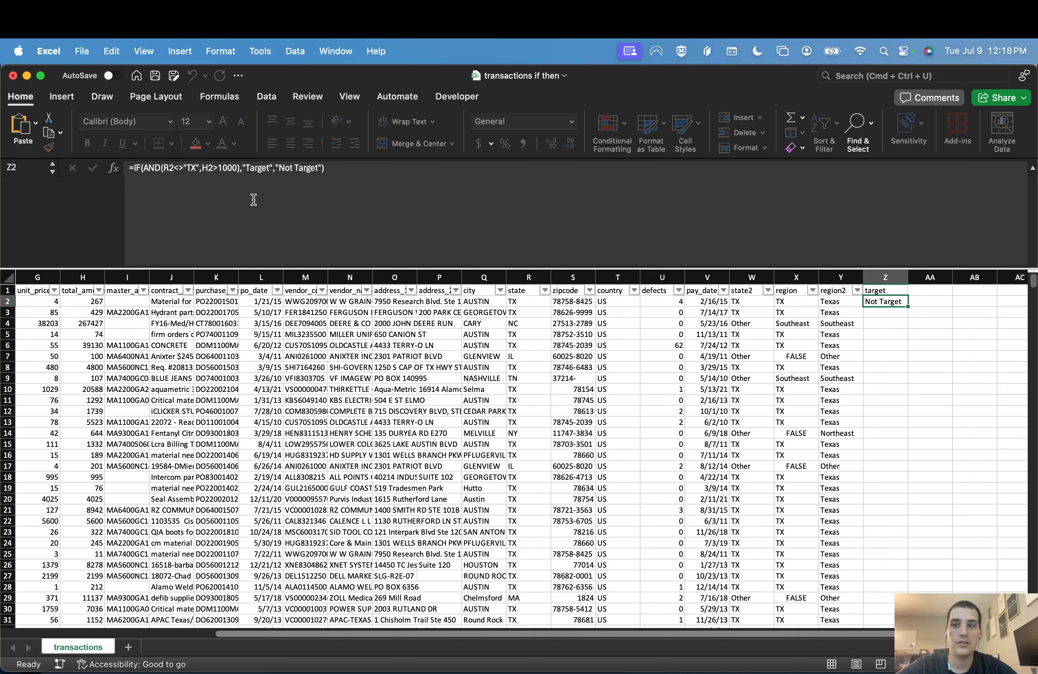
{"action": "left_click", "coordinate": [8, 323]}
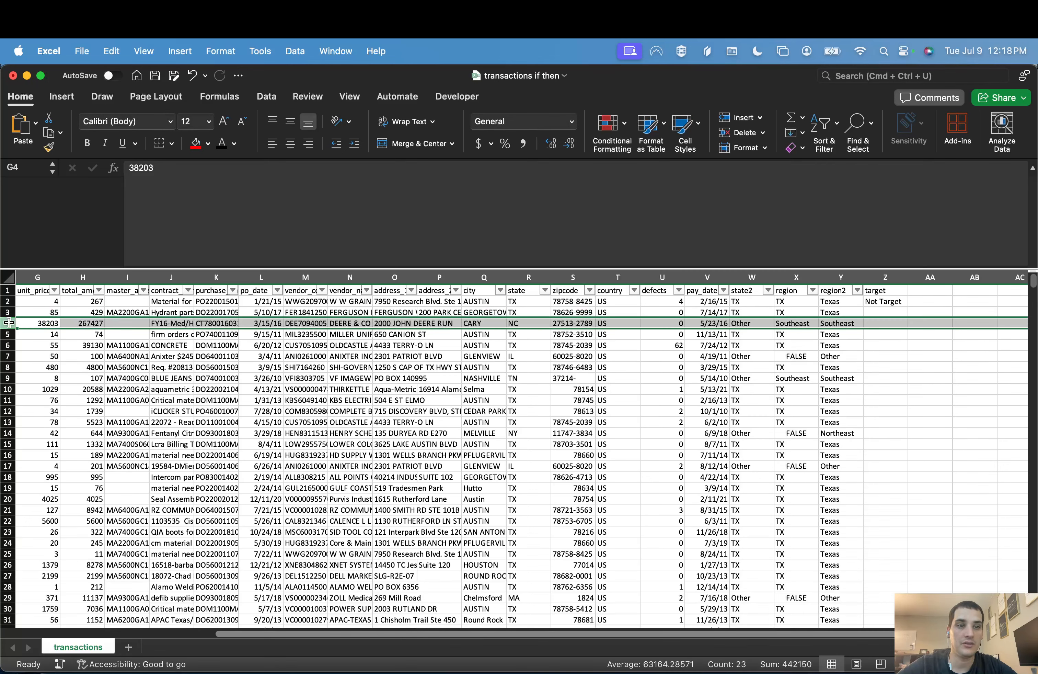
{"action": "left_click", "coordinate": [89, 323]}
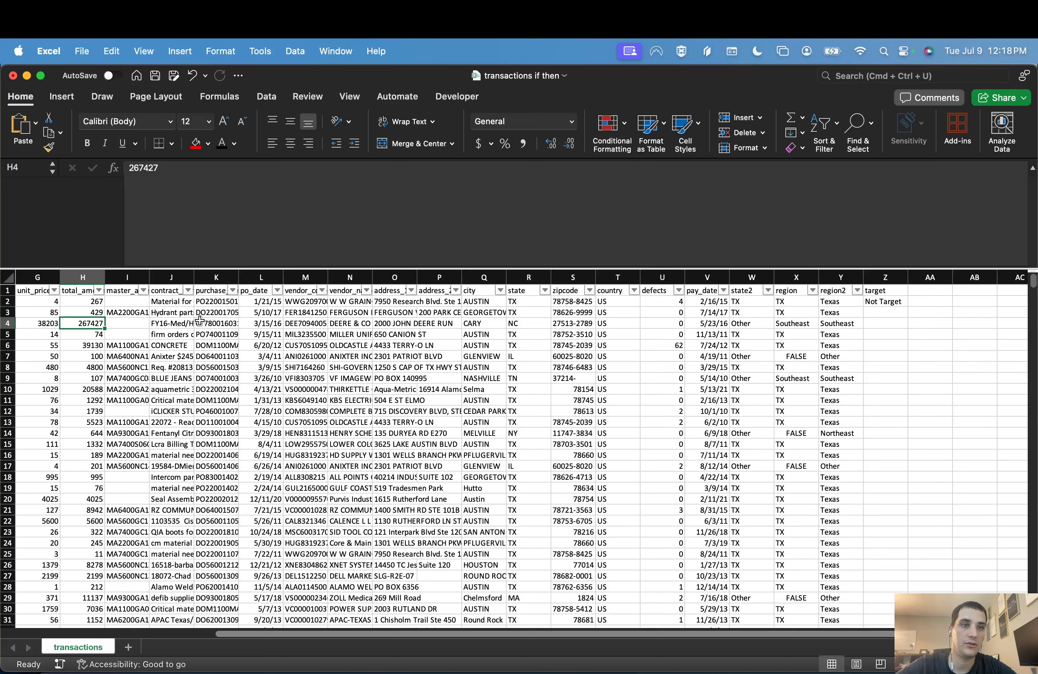
{"action": "left_click", "coordinate": [837, 326], "text": "shift"}
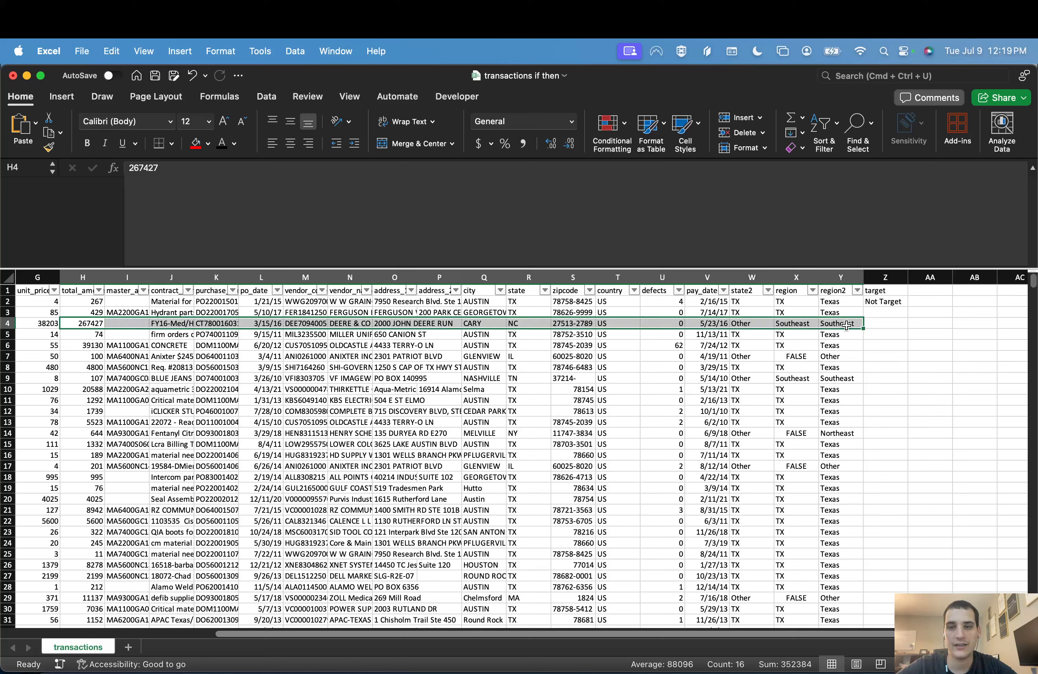
Step: Copy the Z2 formula down to Z4, and fill it down the rest of the target column
{"action": "left_click", "coordinate": [888, 304]}
{"action": "left_click_drag", "start_coordinate": [908, 306], "coordinate": [909, 324]}
{"action": "left_click", "coordinate": [901, 325]}
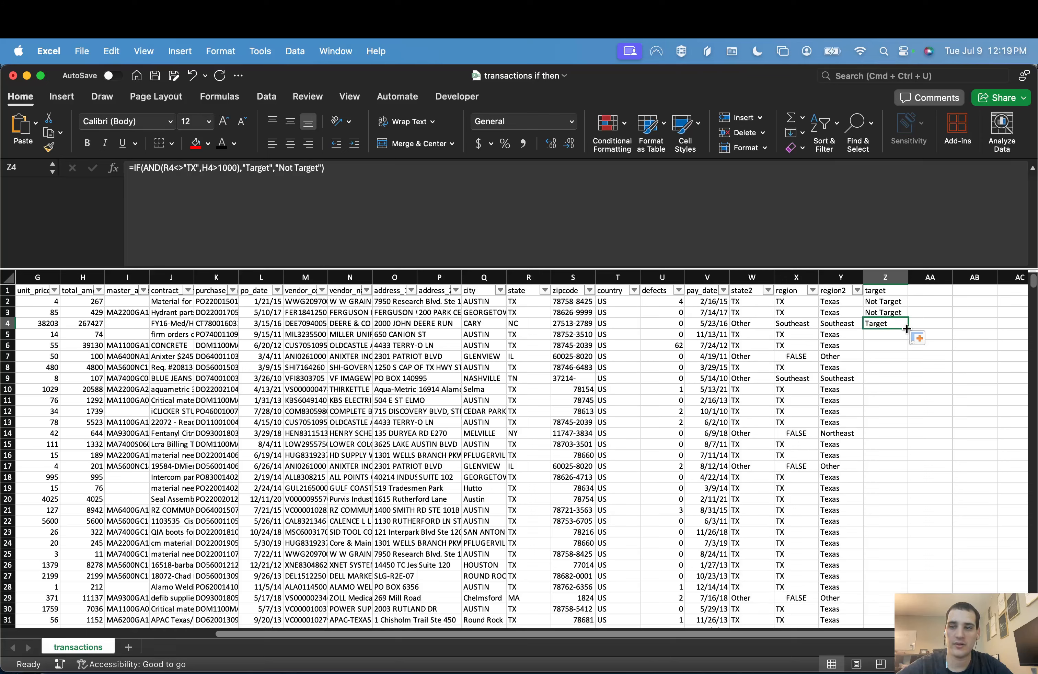
{"action": "double_click", "coordinate": [906, 329]}
{"action": "left_click", "coordinate": [884, 345]}
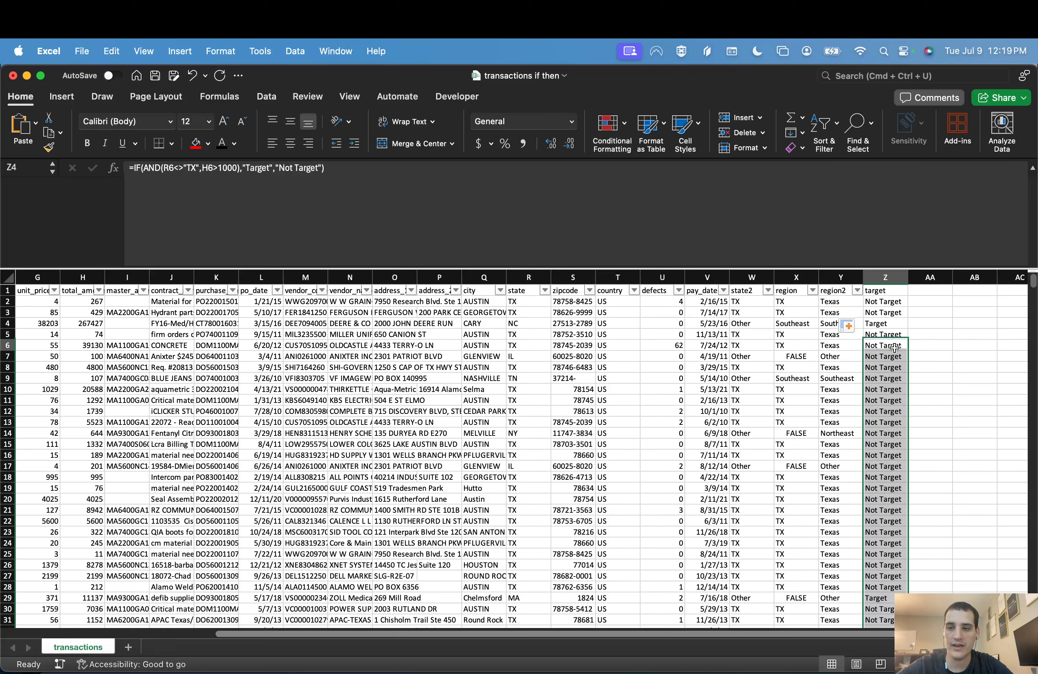
Step: Check the target flags against the region and total amount values, looking at row 9 and the surrounding rows
{"action": "left_click", "coordinate": [888, 377]}
{"action": "left_click", "coordinate": [797, 378], "text": "shift"}
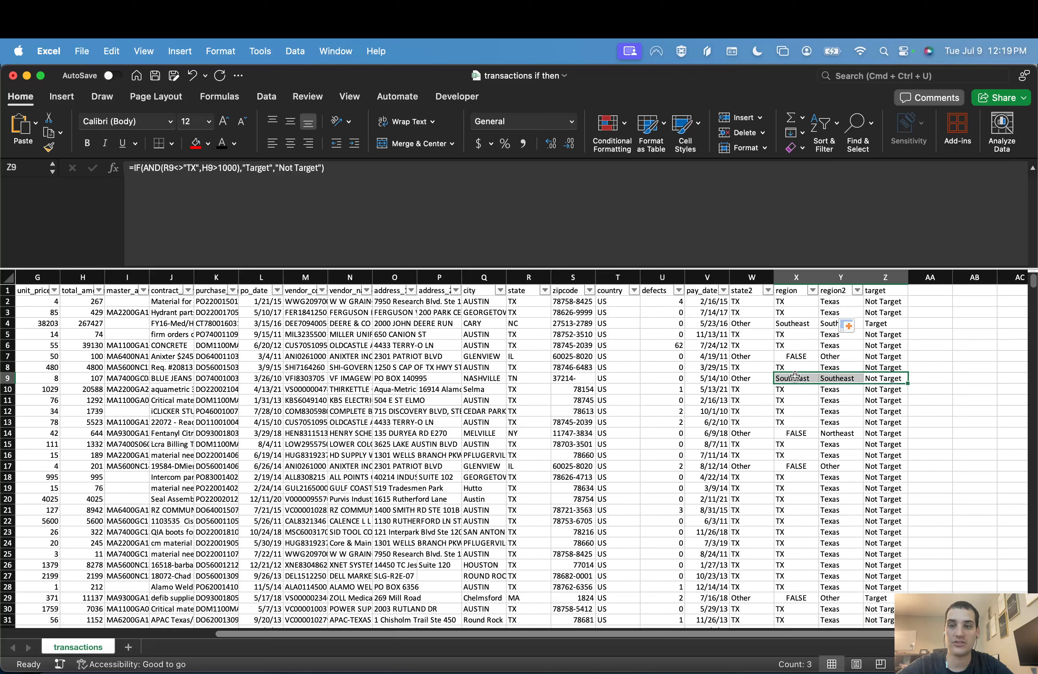
{"action": "left_click", "coordinate": [76, 378], "text": "shift"}
{"action": "left_click", "coordinate": [175, 377]}
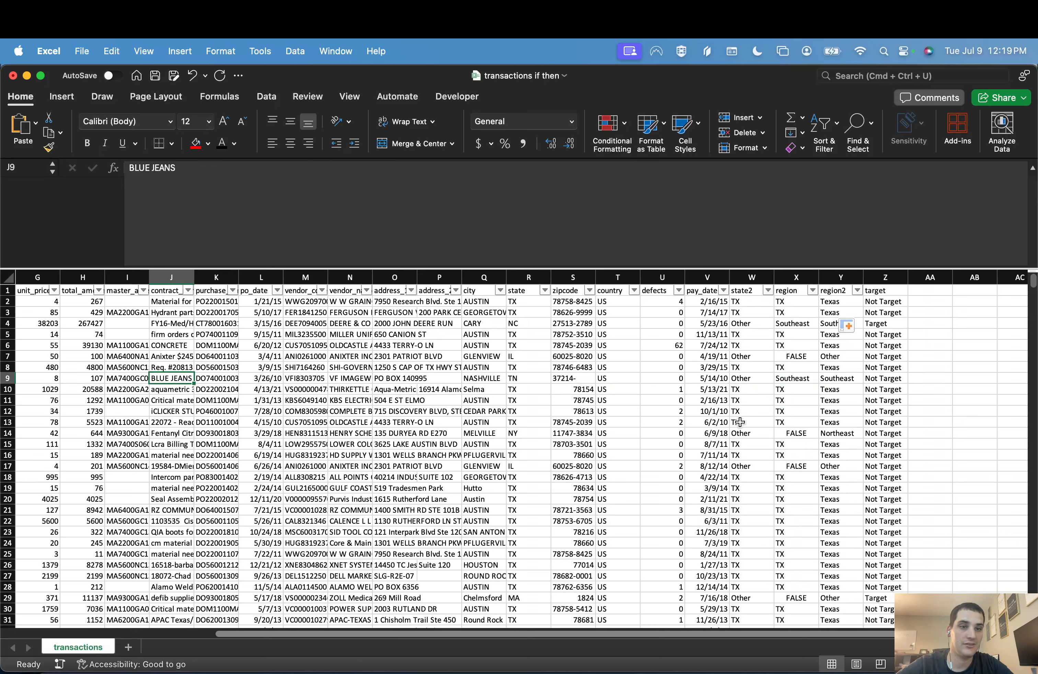
{"action": "key", "text": "super+Right"}
{"action": "key", "text": "super+Right"}
{"action": "key", "text": "super+Right"}
{"action": "key", "text": "super+Right"}
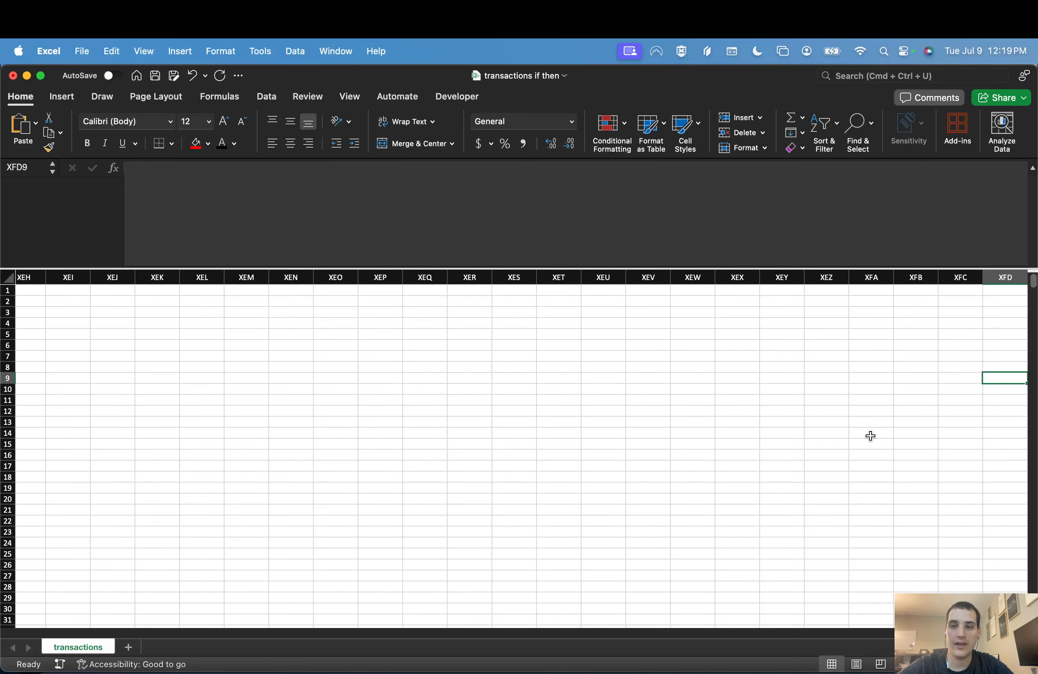
{"action": "key", "text": "super+Left"}
{"action": "key", "text": "super+Left"}
{"action": "key", "text": "super+Left"}
{"action": "key", "text": "super+Right"}
{"action": "key", "text": "super+Left"}
{"action": "key", "text": "super+Right"}
{"action": "key", "text": "super+Right"}
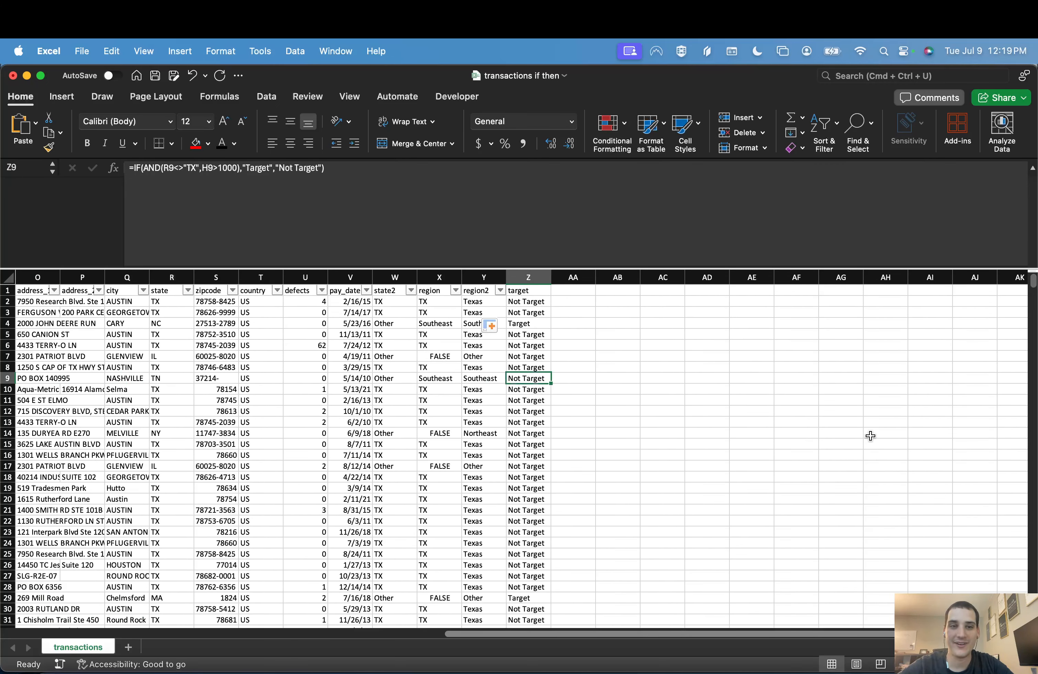
{"action": "scroll", "coordinate": [706, 491], "scroll_direction": "left", "scroll_amount": 2}
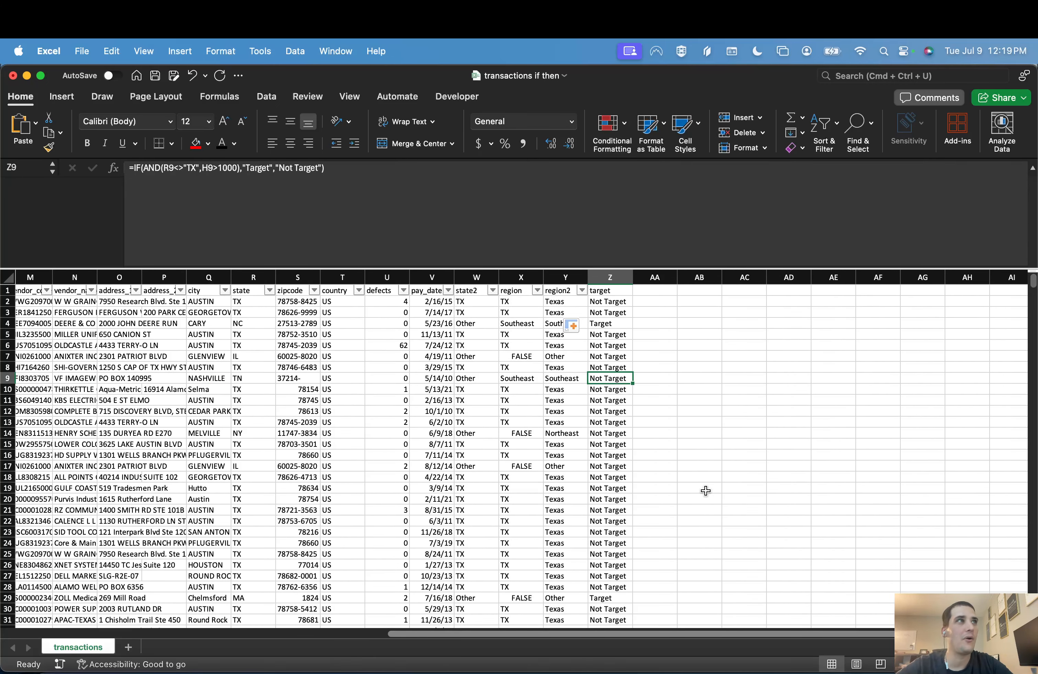
{"action": "scroll", "coordinate": [705, 490], "scroll_direction": "down", "scroll_amount": 1}
{"action": "scroll", "coordinate": [705, 490], "scroll_direction": "left", "scroll_amount": 1}
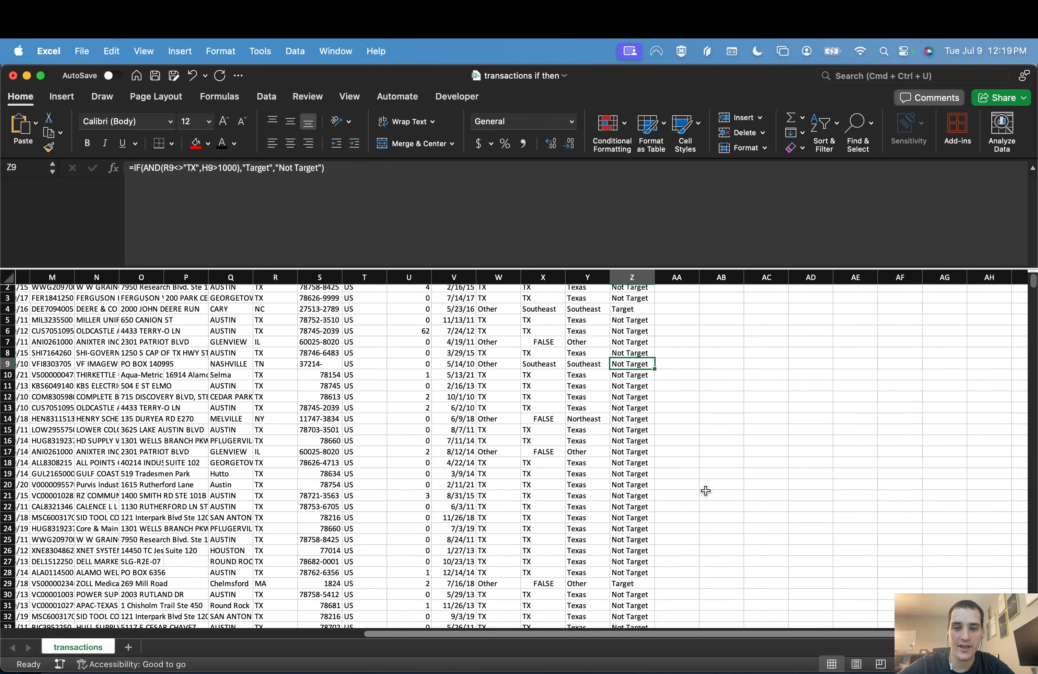
{"action": "left_click", "coordinate": [640, 416]}
{"action": "scroll", "coordinate": [640, 417], "scroll_direction": "up", "scroll_amount": 1}
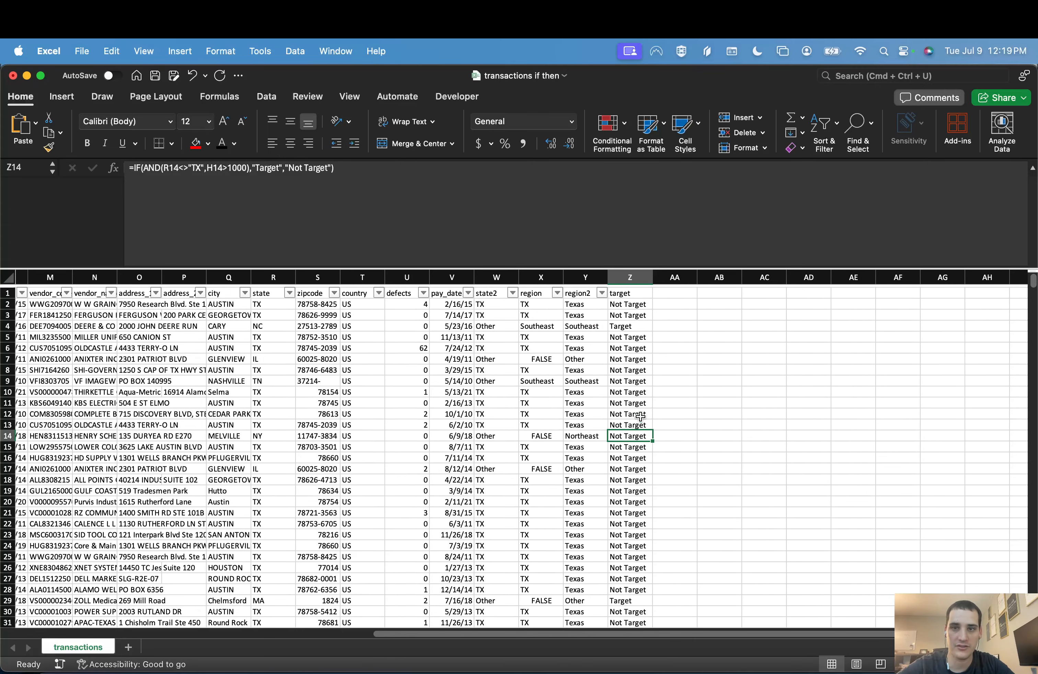
{"action": "left_click", "coordinate": [838, 131]}
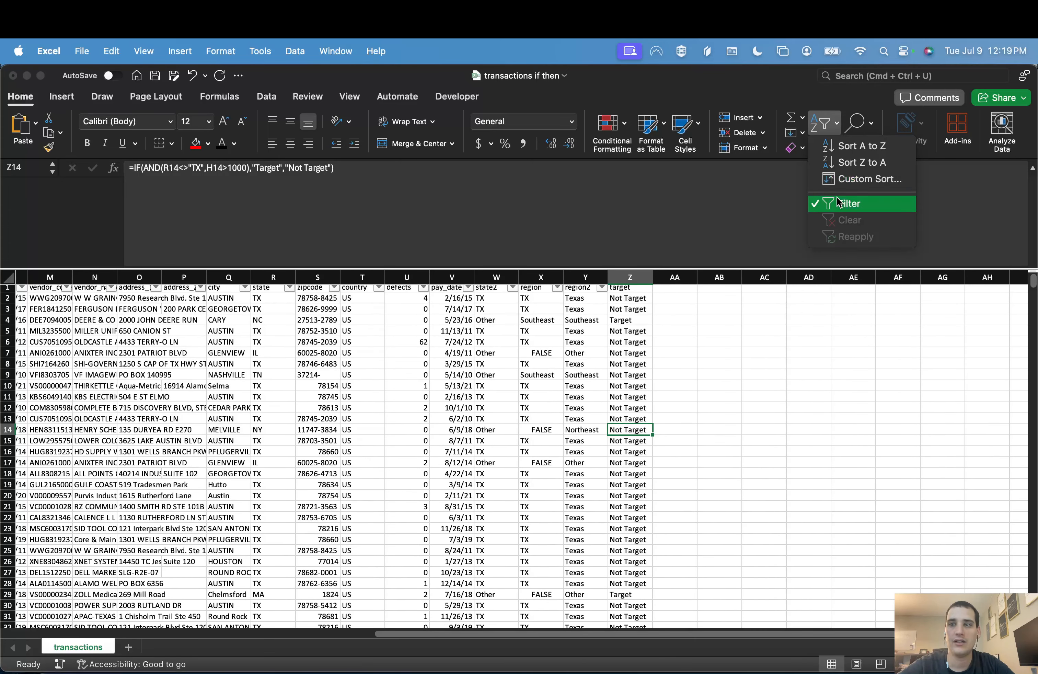
{"action": "left_click", "coordinate": [810, 126]}
{"action": "left_click", "coordinate": [630, 348]}
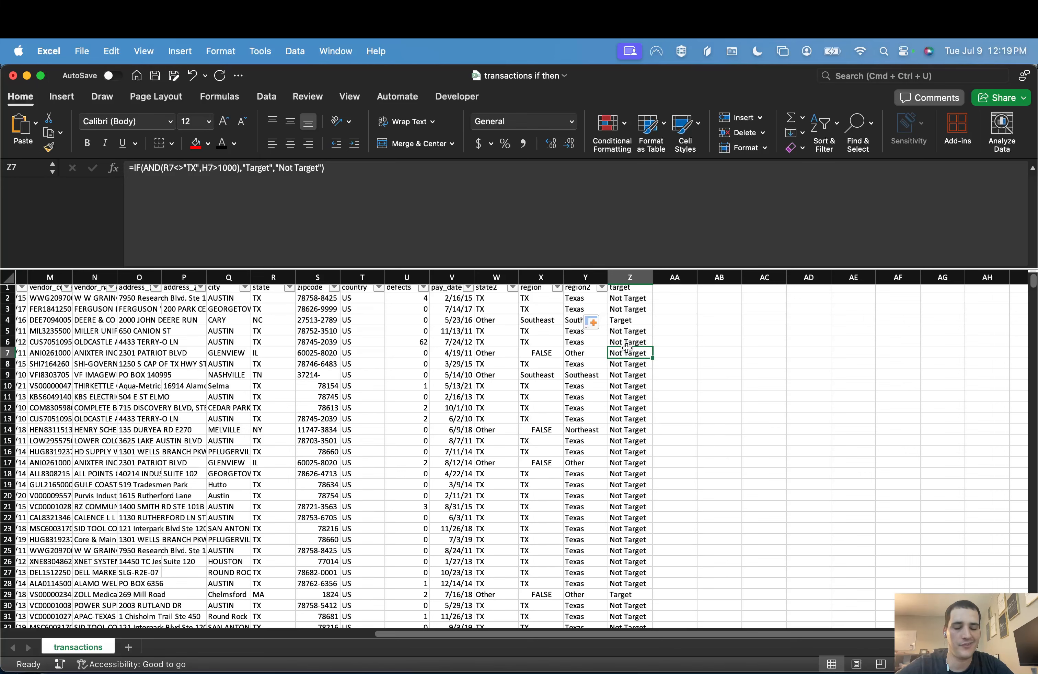
Step: Turn the header filters off and on again so that they include the target column
{"action": "scroll", "coordinate": [630, 341], "scroll_direction": "up", "scroll_amount": 1}
{"action": "scroll", "coordinate": [630, 342], "scroll_direction": "left", "scroll_amount": 1}
{"action": "left_click", "coordinate": [630, 325]}
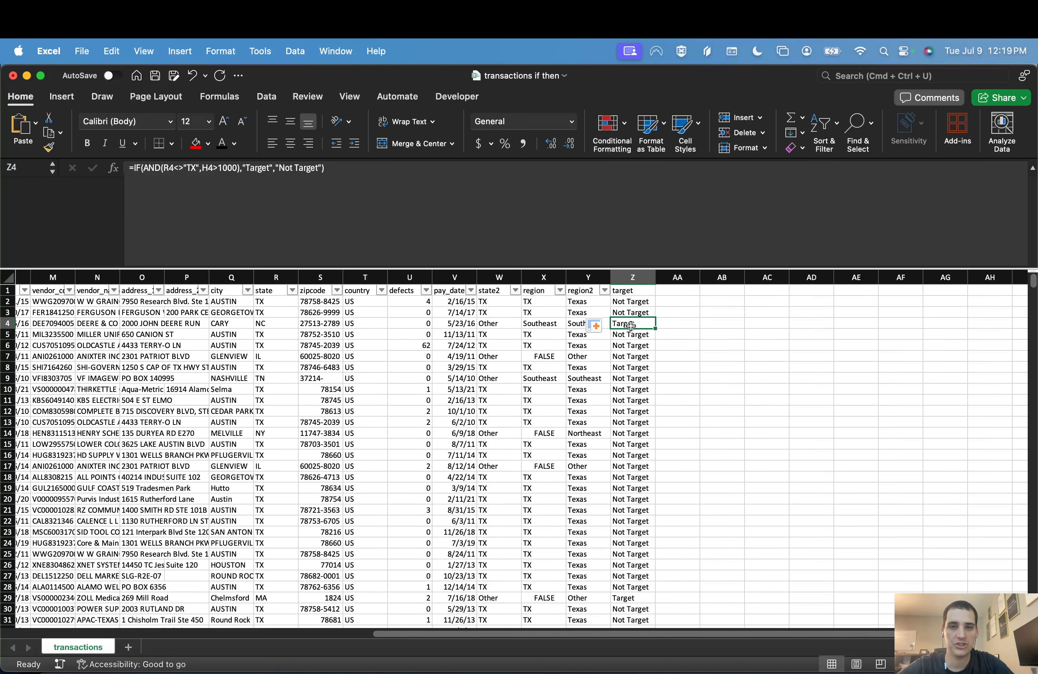
{"action": "key", "text": "ctrl+shift+l"}
{"action": "key", "text": "ctrl+shift+l"}
{"action": "key", "text": "ctrl+shift+l"}
{"action": "key", "text": "ctrl+shift+l"}
{"action": "key", "text": "ctrl+shift+l"}
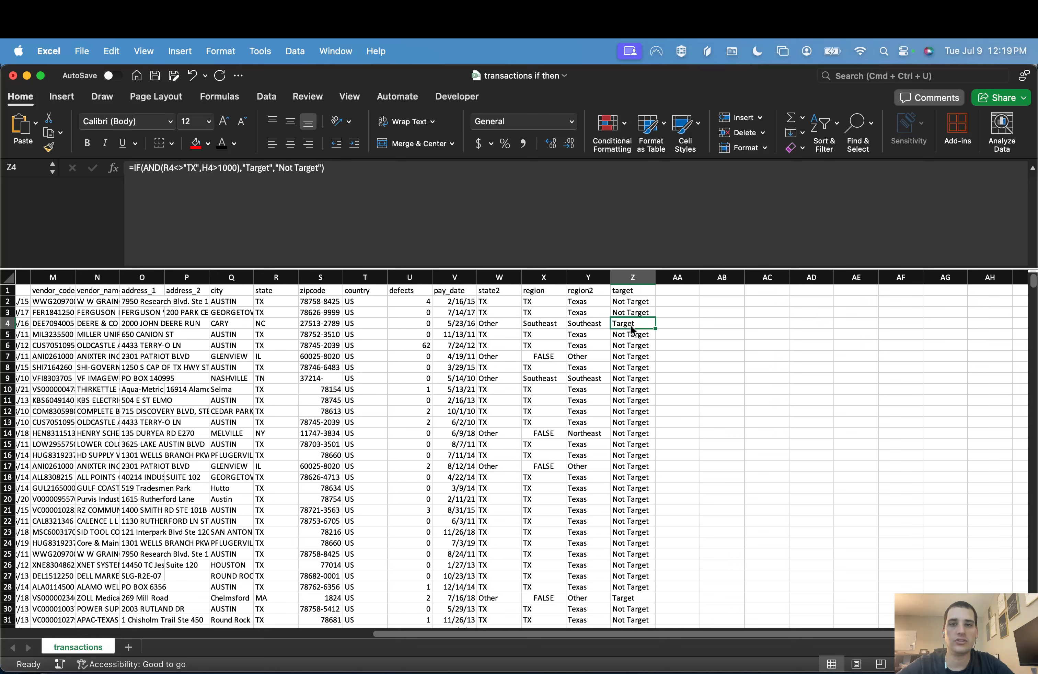
{"action": "key", "text": "ctrl+shift+l"}
{"action": "key", "text": "ctrl+shift+l"}
{"action": "key", "text": "ctrl+shift+l"}
{"action": "key", "text": "ctrl+shift+l"}
{"action": "key", "text": "ctrl+shift+l"}
{"action": "key", "text": "ctrl+shift+l"}
{"action": "key", "text": "ctrl+shift+l"}
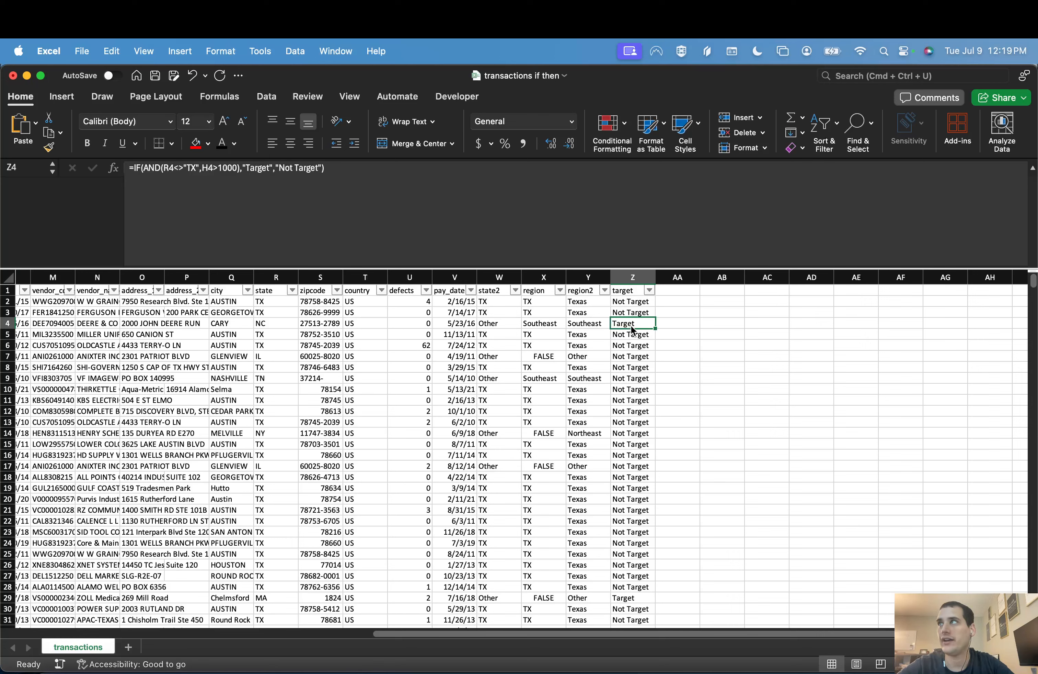
{"action": "key", "text": "ctrl+shift+l"}
{"action": "key", "text": "ctrl+shift+l"}
{"action": "key", "text": "ctrl+shift+l"}
{"action": "key", "text": "ctrl+shift+l"}
{"action": "key", "text": "ctrl+shift+l"}
{"action": "key", "text": "ctrl+shift+l"}
{"action": "key", "text": "ctrl+shift+l"}
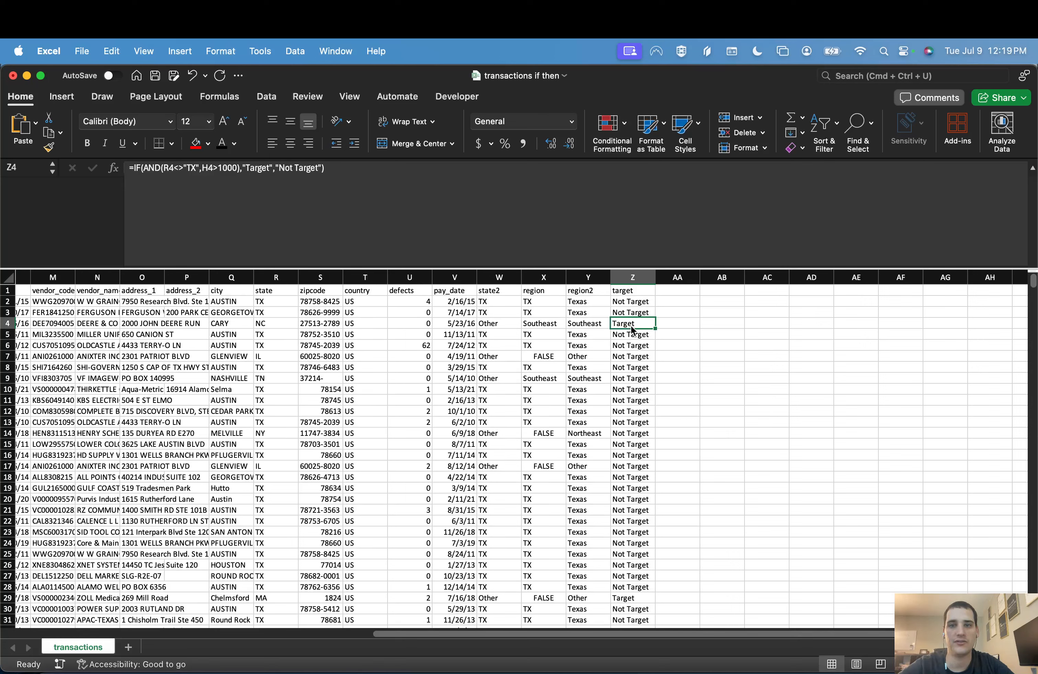
{"action": "key", "text": "ctrl+shift+l"}
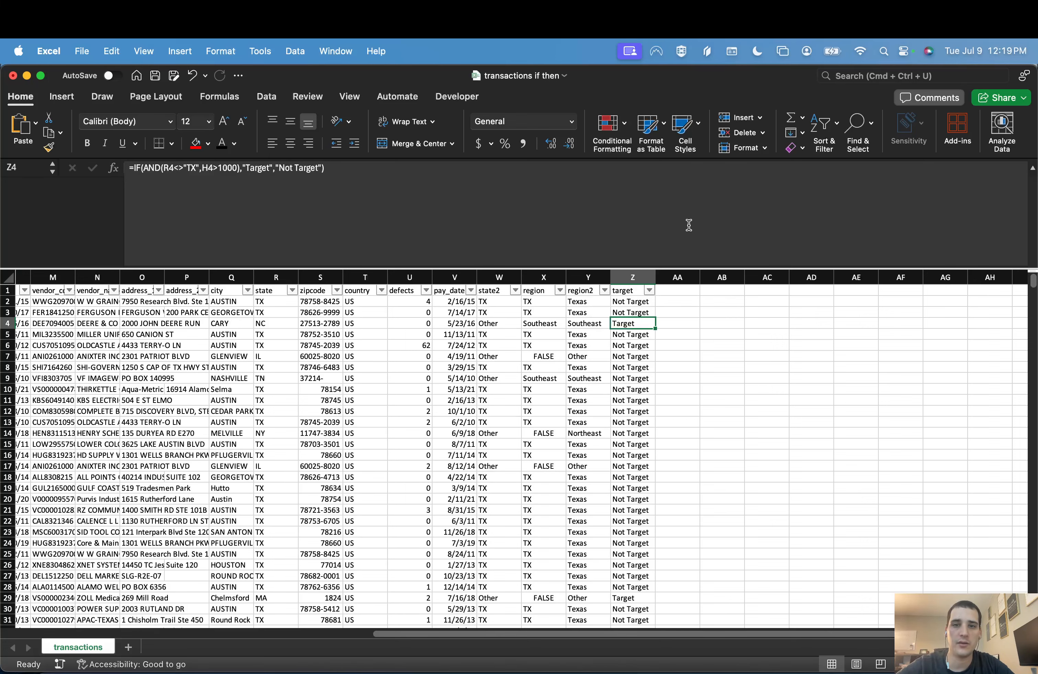
Step: Shrink the formula bar to one line and filter the target column to exclude "Not Target" rows
{"action": "left_click_drag", "start_coordinate": [675, 267], "coordinate": [672, 181]}
{"action": "left_click", "coordinate": [637, 220]}
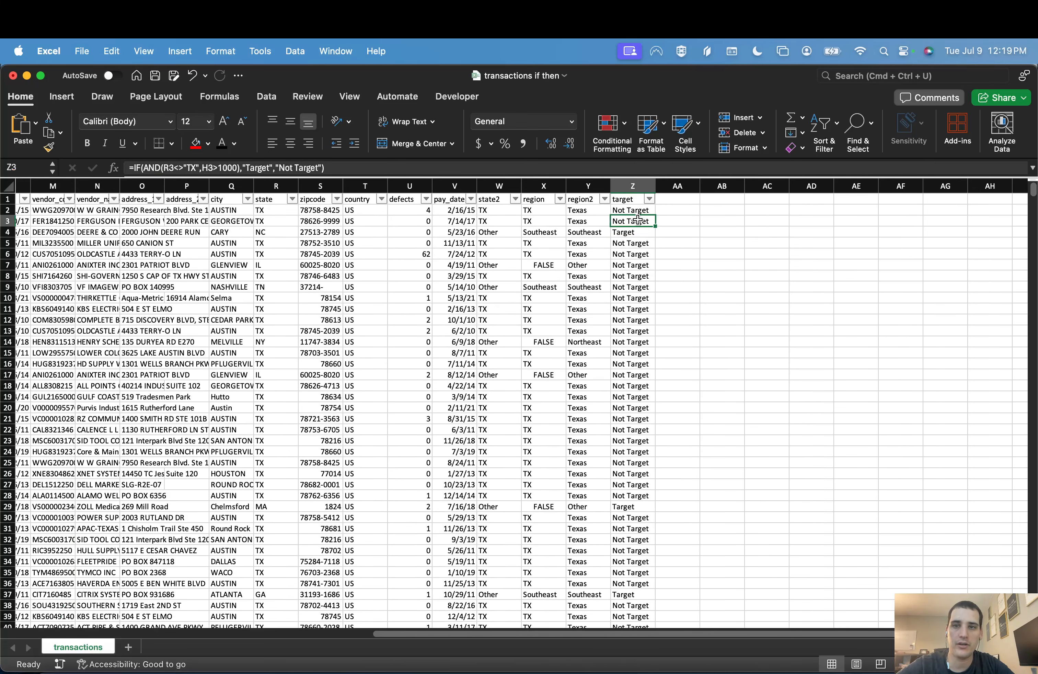
{"action": "left_click", "coordinate": [649, 198]}
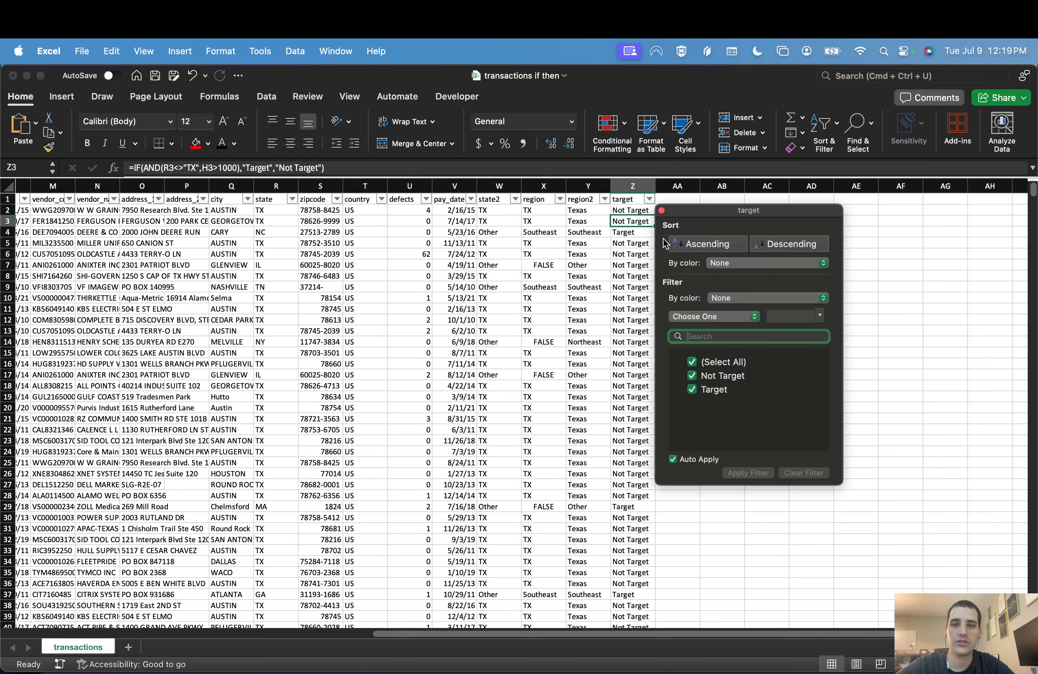
{"action": "left_click", "coordinate": [693, 376]}
{"action": "left_click", "coordinate": [619, 265]}
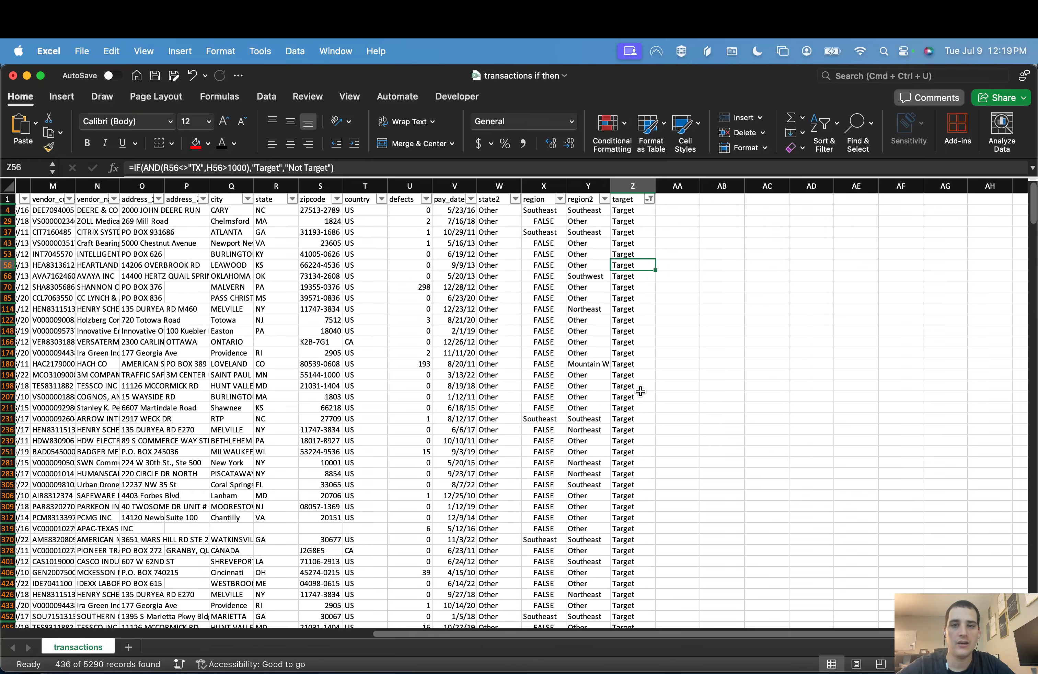
{"action": "scroll", "coordinate": [640, 391], "scroll_direction": "down", "scroll_amount": 20}
{"action": "scroll", "coordinate": [640, 391], "scroll_direction": "up", "scroll_amount": 20}
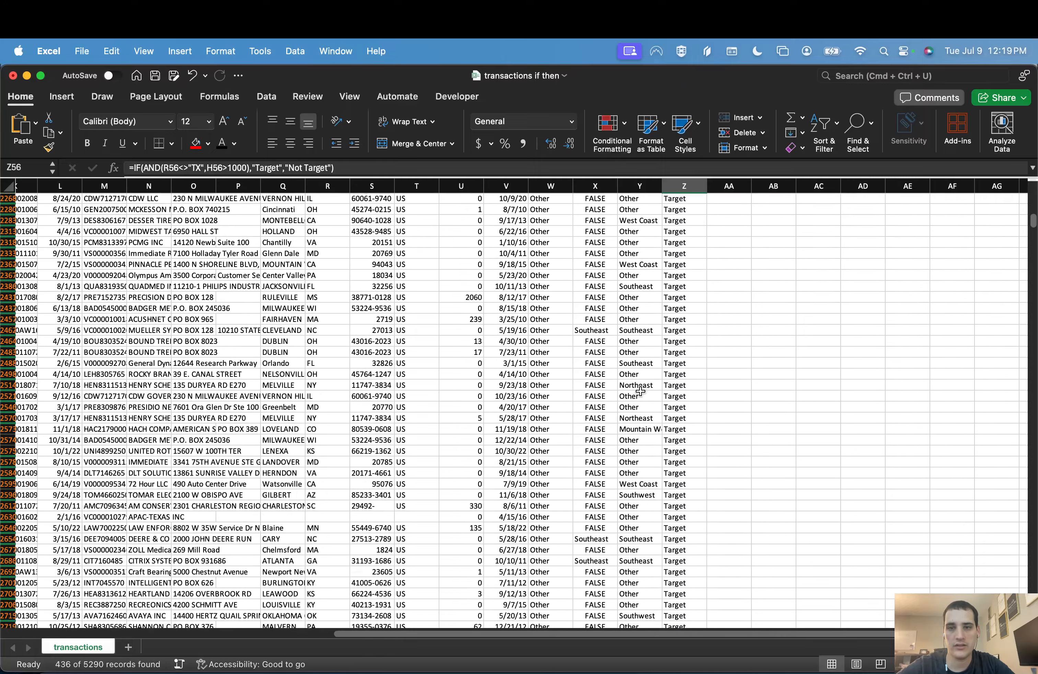
Step: Select the total_amount column of the filtered target rows to check its sum
{"action": "scroll", "coordinate": [640, 390], "scroll_direction": "left", "scroll_amount": 8}
{"action": "scroll", "coordinate": [640, 390], "scroll_direction": "up", "scroll_amount": 10}
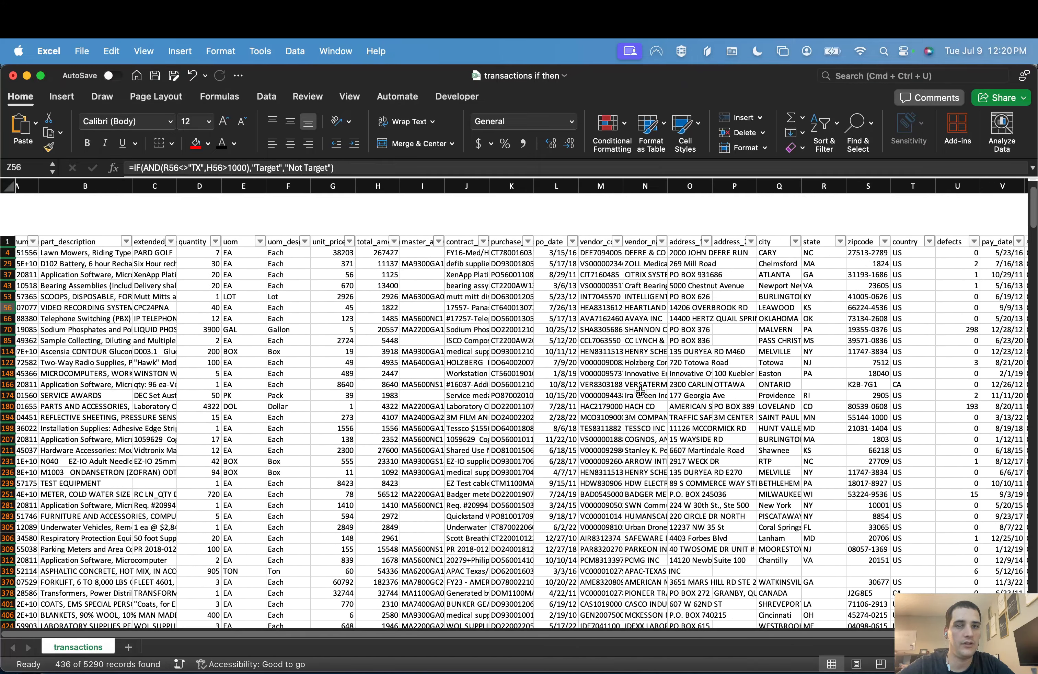
{"action": "left_click", "coordinate": [379, 181]}
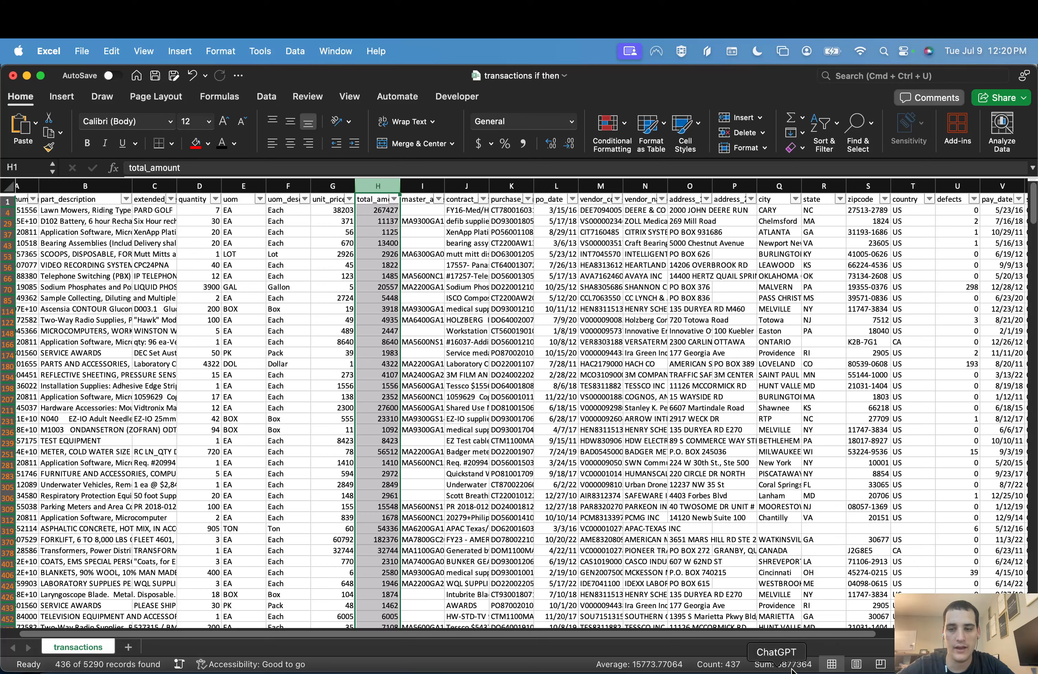
Step: Clear the filter on the target column so all transactions are listed
{"action": "scroll", "coordinate": [840, 359], "scroll_direction": "right", "scroll_amount": 5}
{"action": "scroll", "coordinate": [843, 359], "scroll_direction": "right", "scroll_amount": 4}
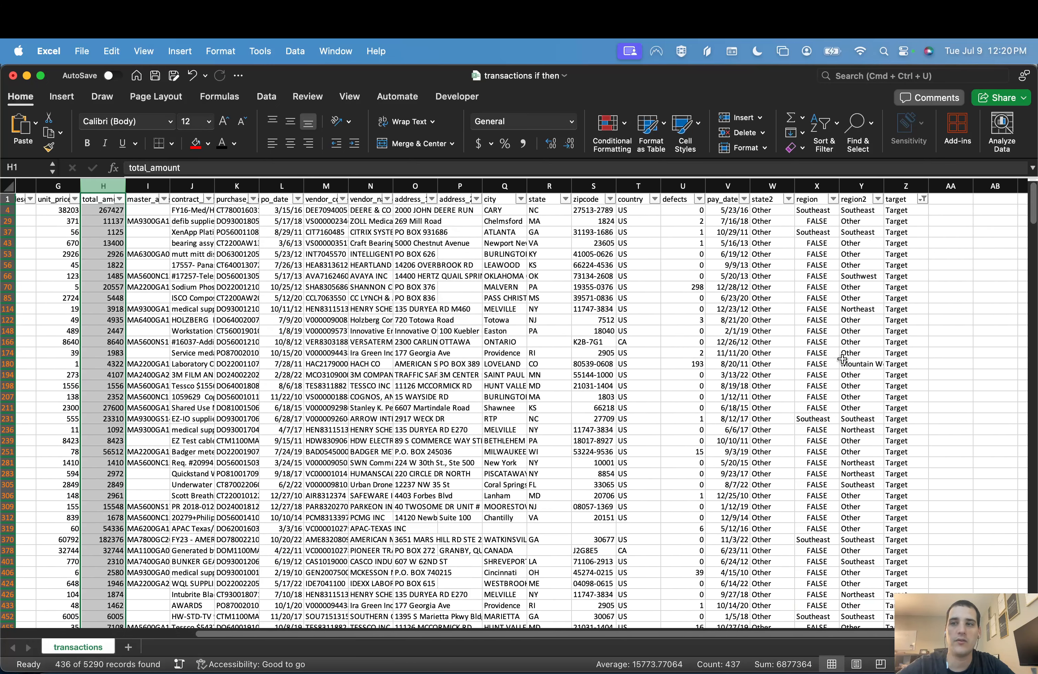
{"action": "left_click", "coordinate": [921, 199]}
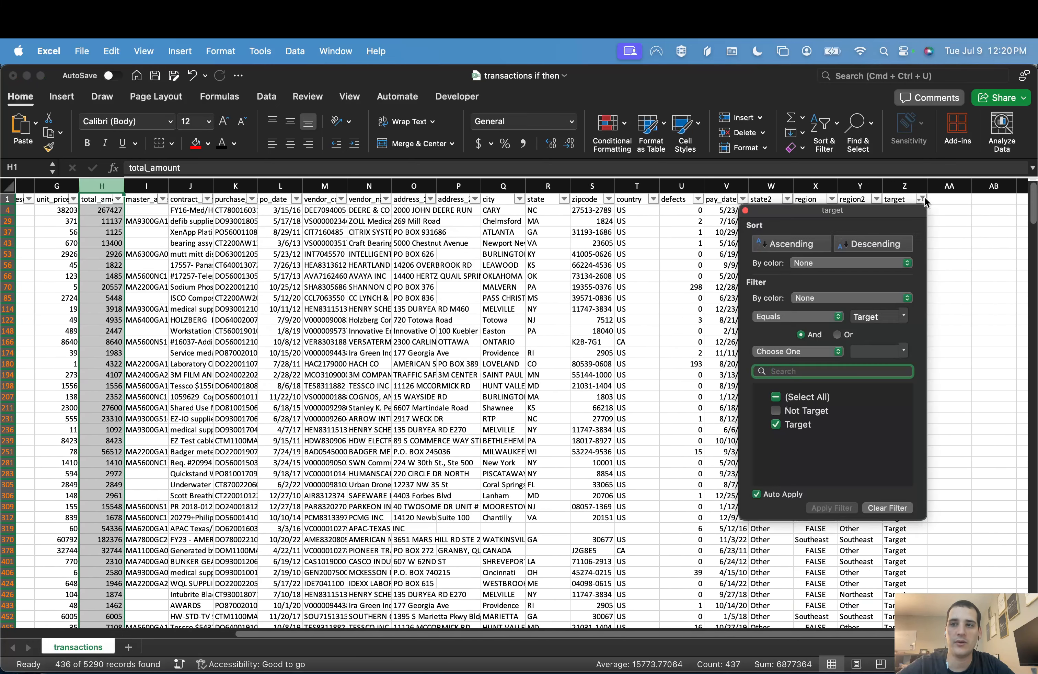
{"action": "left_click", "coordinate": [887, 507]}
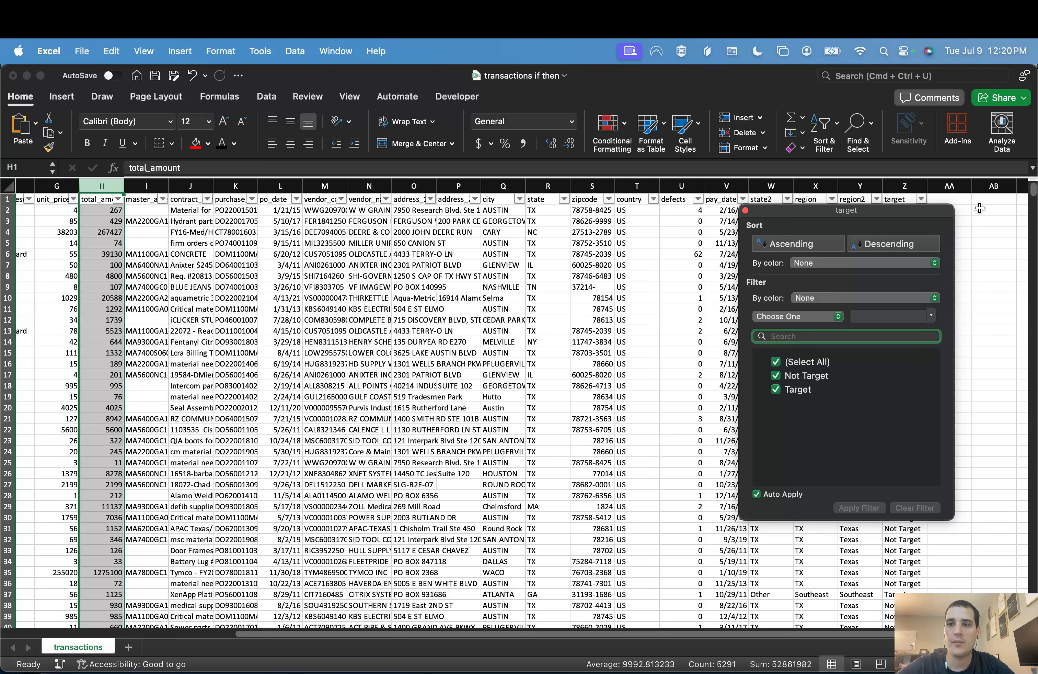
{"action": "left_click", "coordinate": [973, 205]}
{"action": "left_click", "coordinate": [913, 219]}
Step: Raise the total amount threshold in the Z2 formula to 10000 and fill the formula down the target column
{"action": "left_click", "coordinate": [901, 211]}
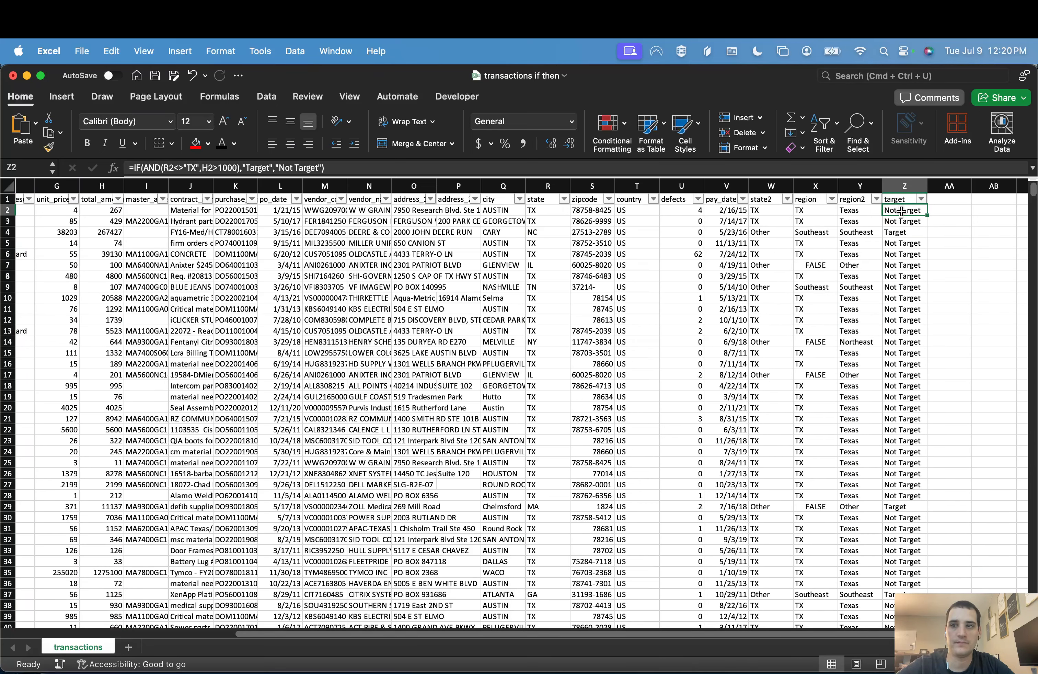
{"action": "left_click", "coordinate": [232, 168]}
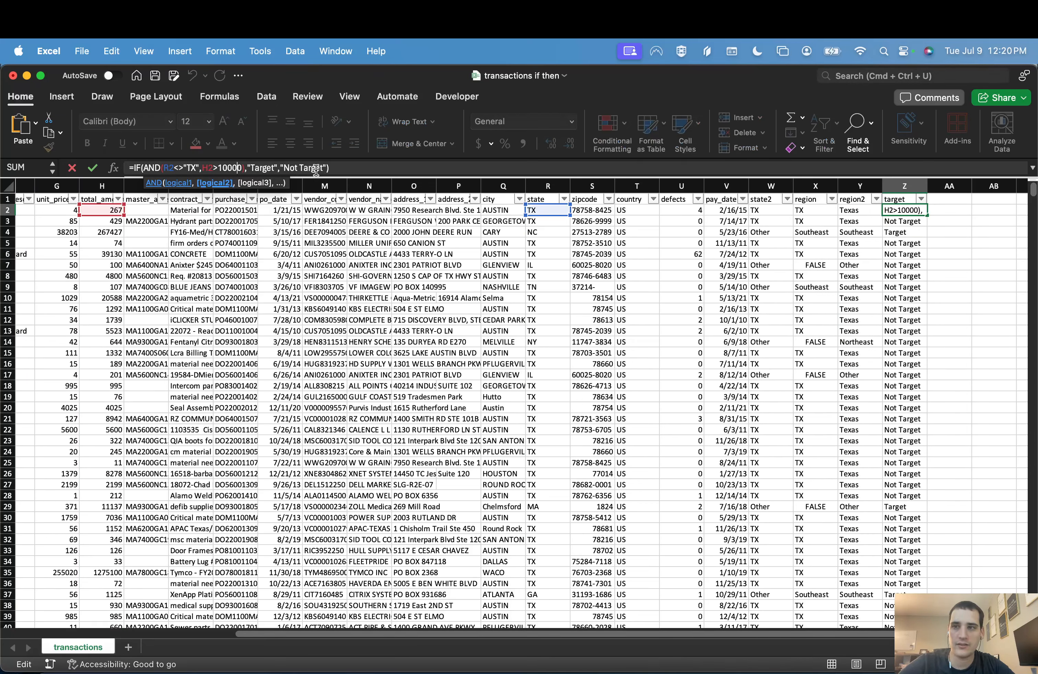
{"action": "key", "text": "Return"}
{"action": "key", "text": "Up"}
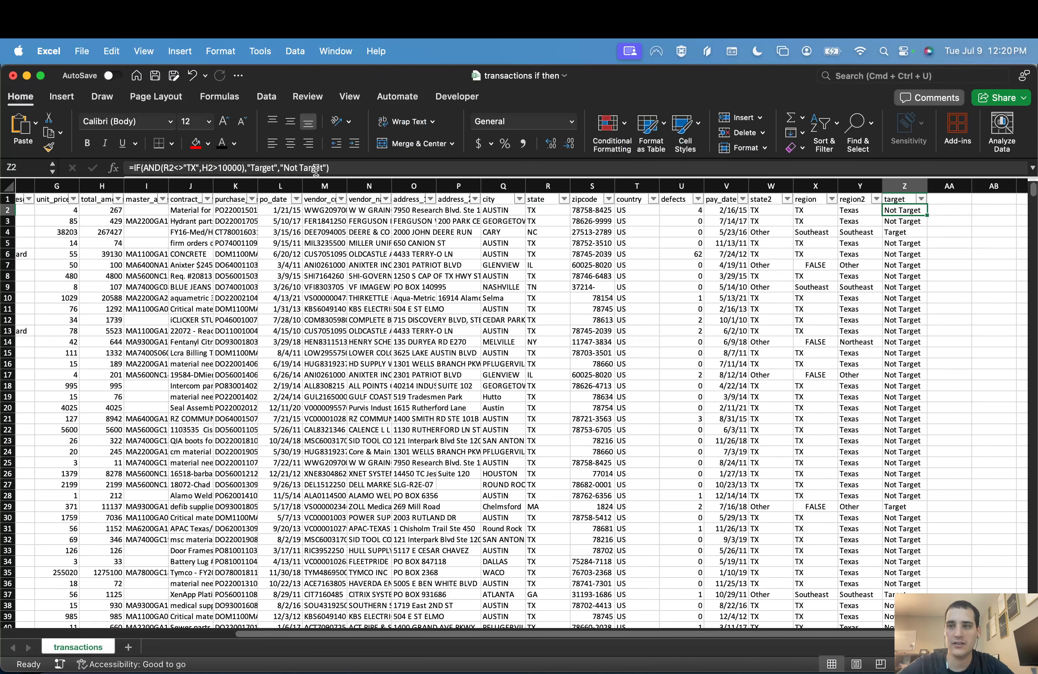
{"action": "double_click", "coordinate": [927, 215]}
{"action": "left_click", "coordinate": [913, 219]}
Step: Filter the target column to leave out the "Not Target" rows
{"action": "left_click", "coordinate": [921, 200]}
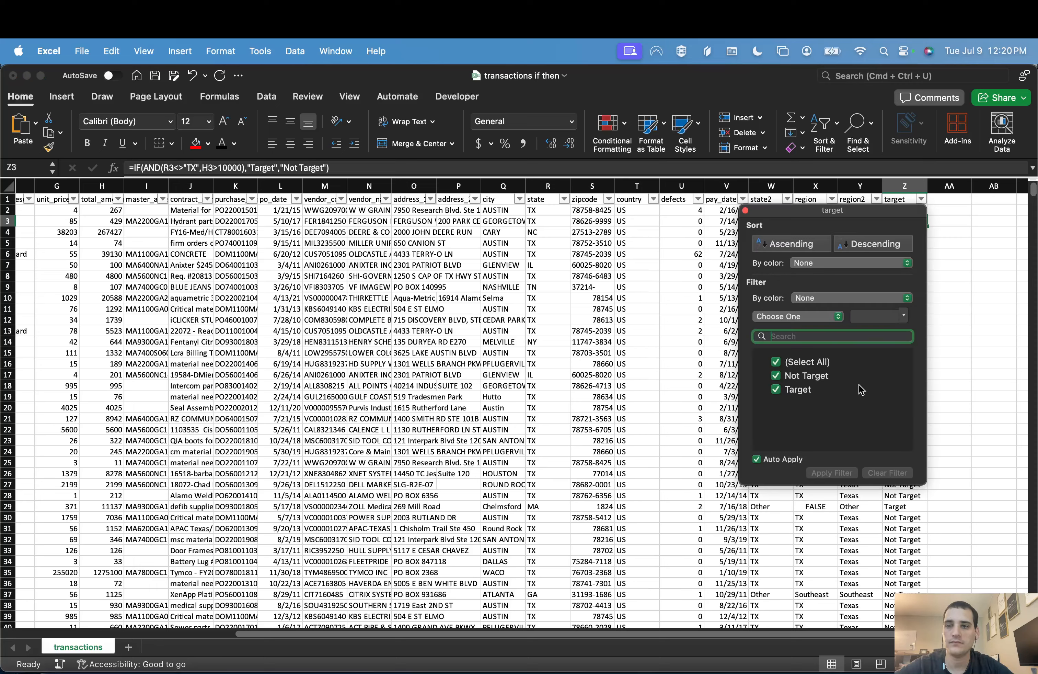
{"action": "left_click", "coordinate": [793, 378]}
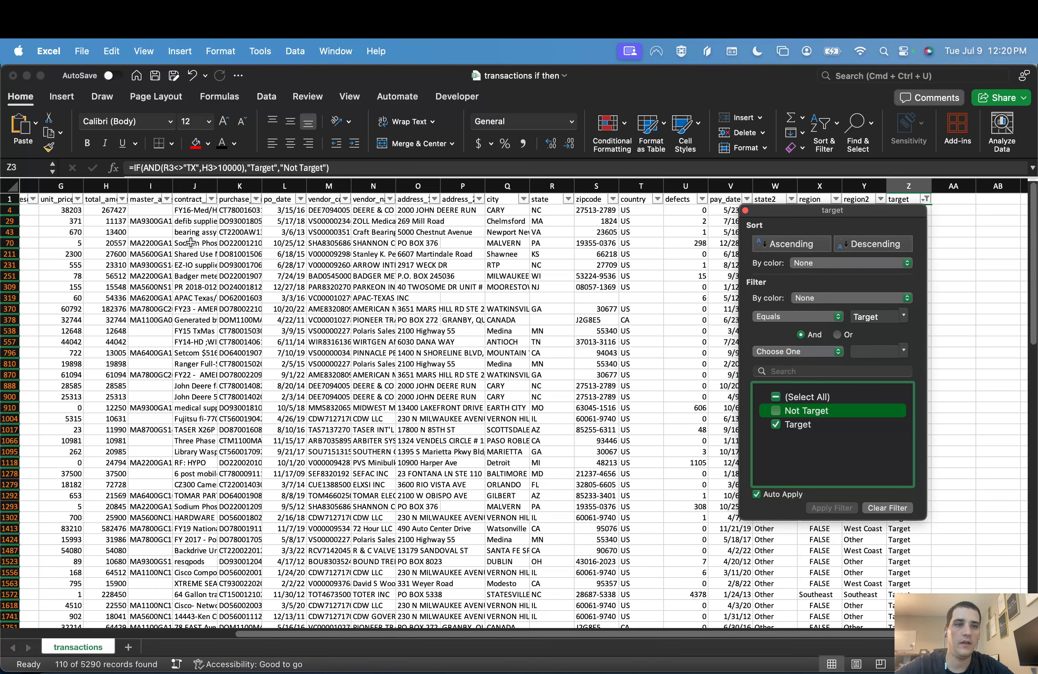
{"action": "left_click", "coordinate": [113, 248]}
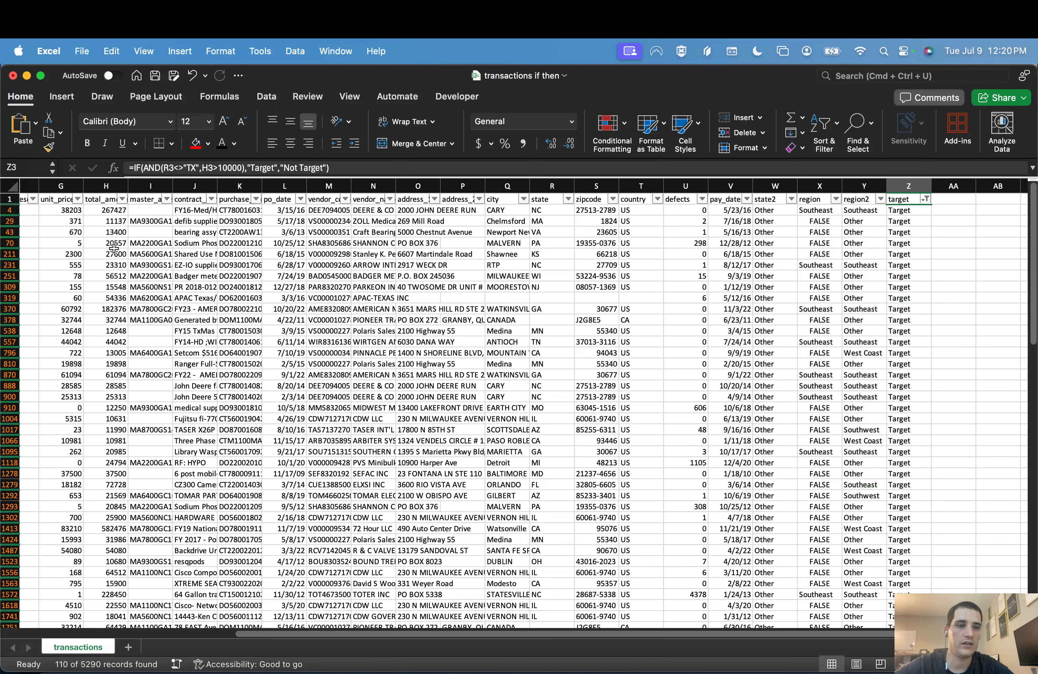
Step: Select the total_amount column and look through the remaining target rows down to the end of the data
{"action": "left_click", "coordinate": [109, 178]}
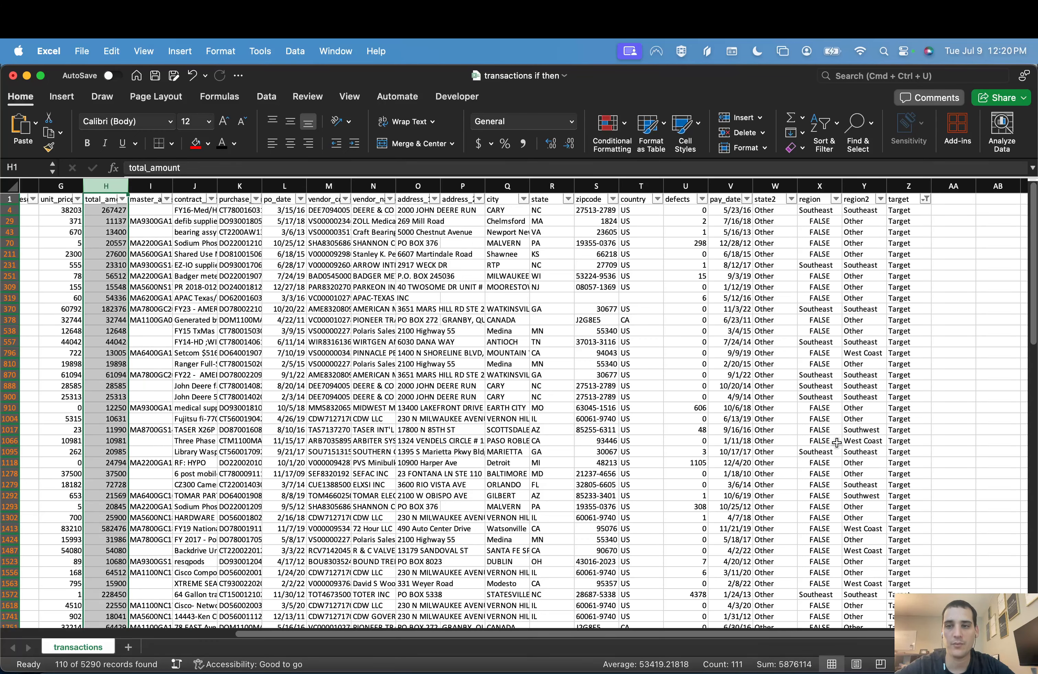
{"action": "scroll", "coordinate": [836, 442], "scroll_direction": "down", "scroll_amount": 15}
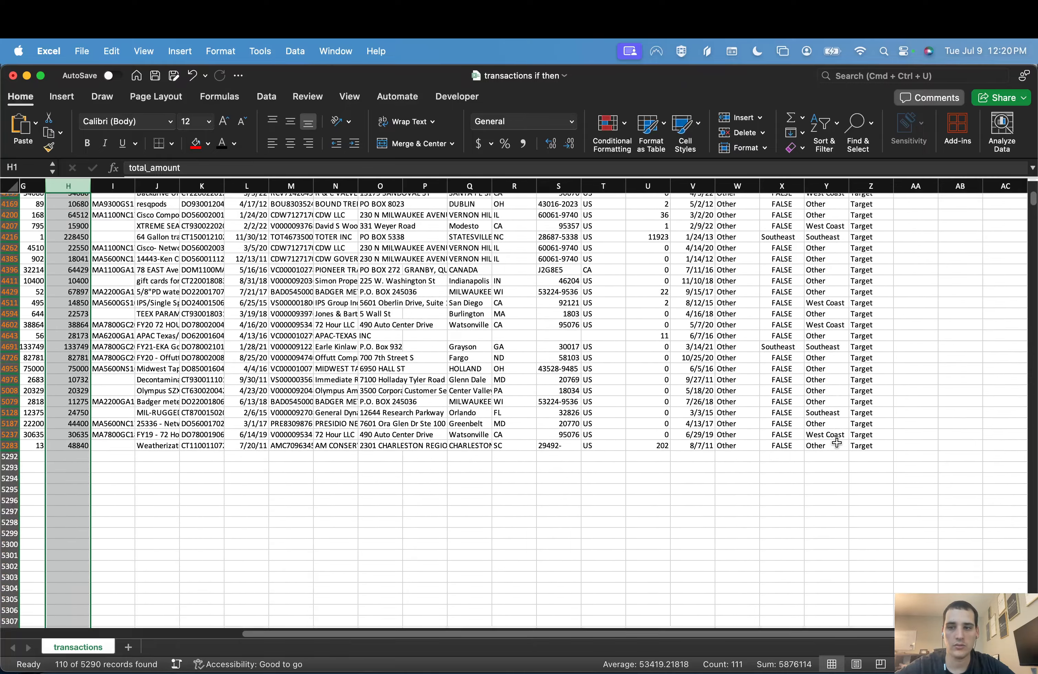
{"action": "scroll", "coordinate": [836, 442], "scroll_direction": "up", "scroll_amount": 8}
{"action": "scroll", "coordinate": [835, 442], "scroll_direction": "up", "scroll_amount": 12}
{"action": "scroll", "coordinate": [836, 442], "scroll_direction": "left", "scroll_amount": 1}
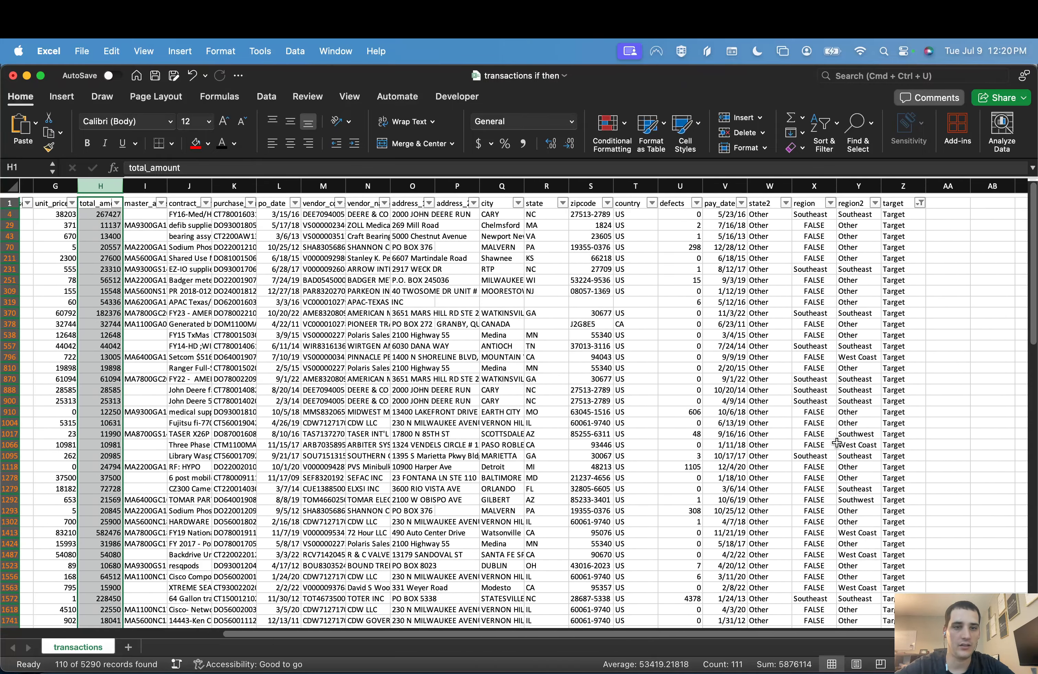
Step: Widen the vendor_name column to 27.00 and select the DEERE & CO entries in rows 4, 888 and 900
{"action": "left_click", "coordinate": [401, 266]}
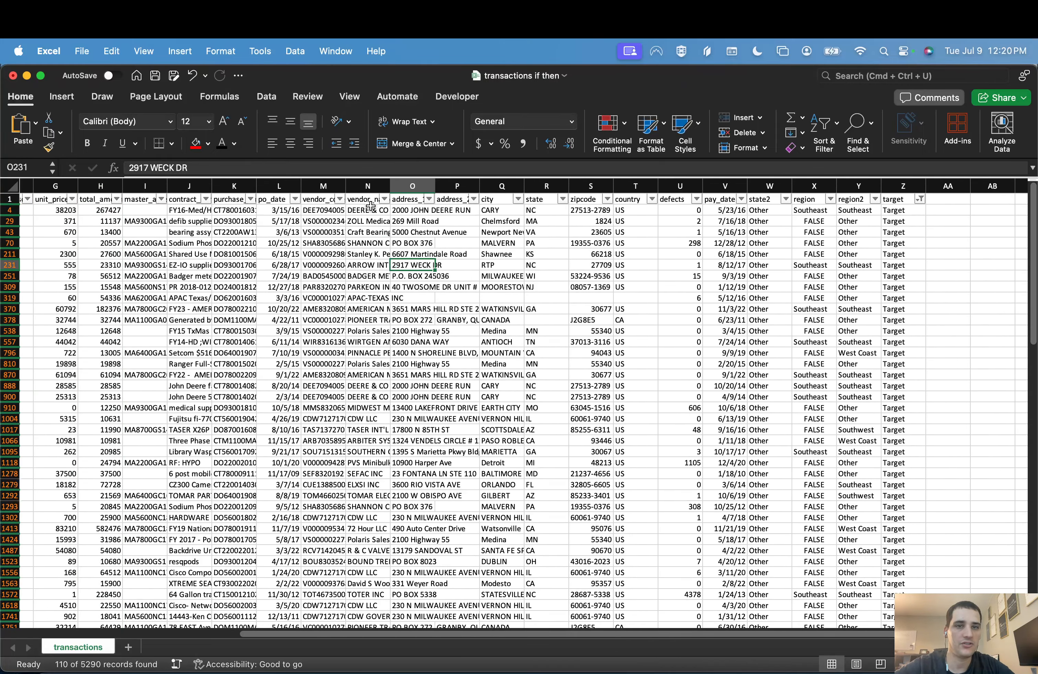
{"action": "left_click_drag", "start_coordinate": [390, 183], "coordinate": [460, 182]}
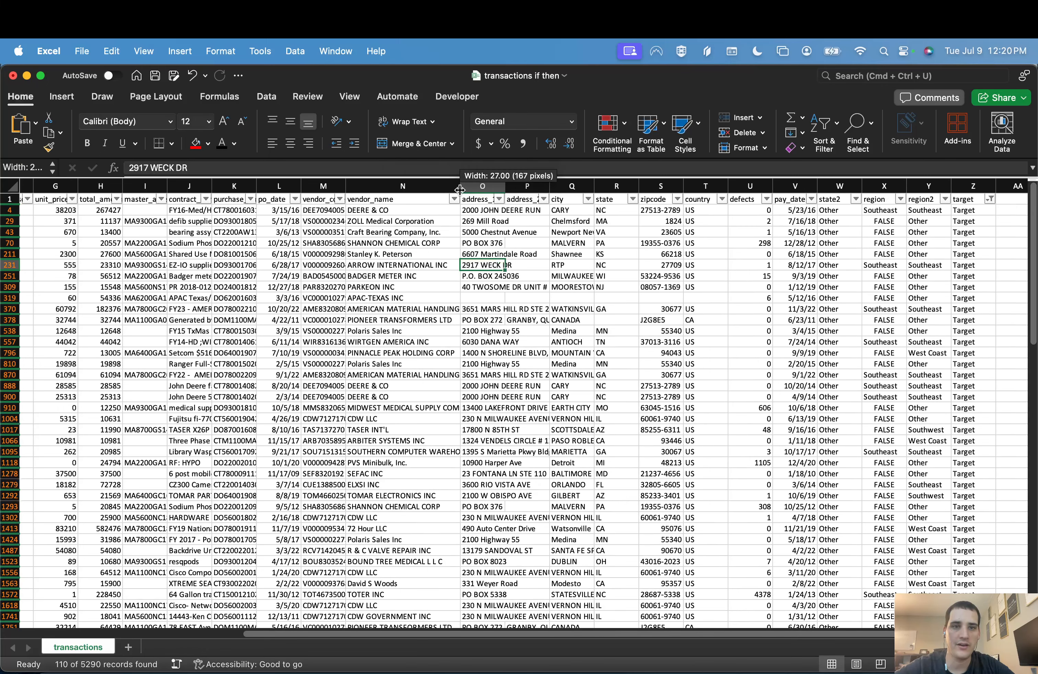
{"action": "left_click", "coordinate": [391, 210]}
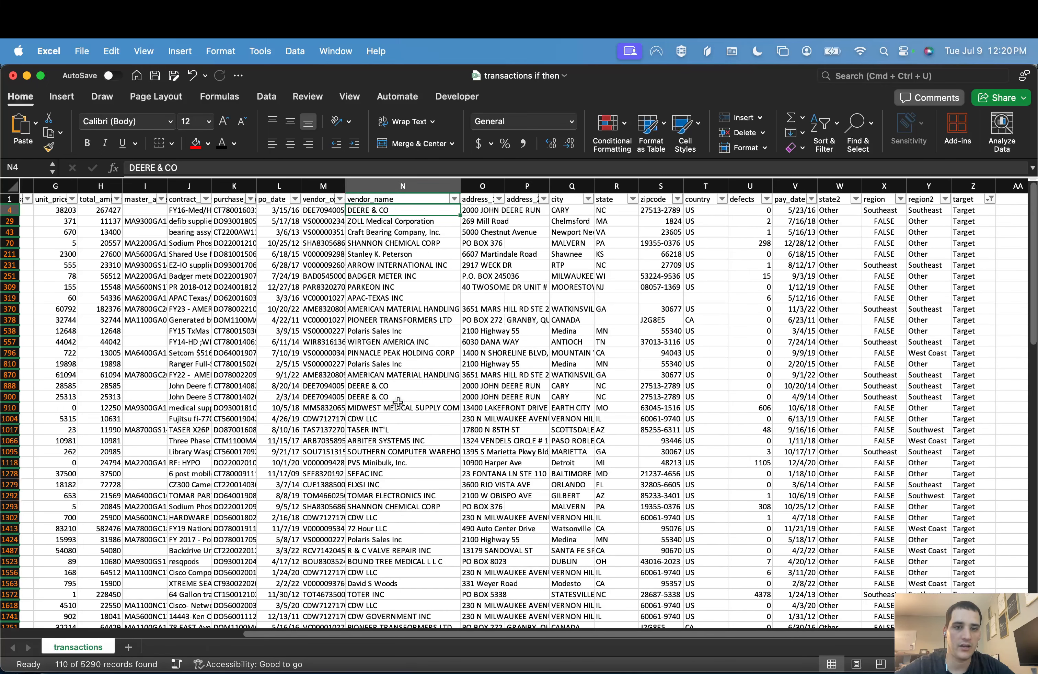
{"action": "left_click_drag", "start_coordinate": [397, 396], "coordinate": [397, 388]}
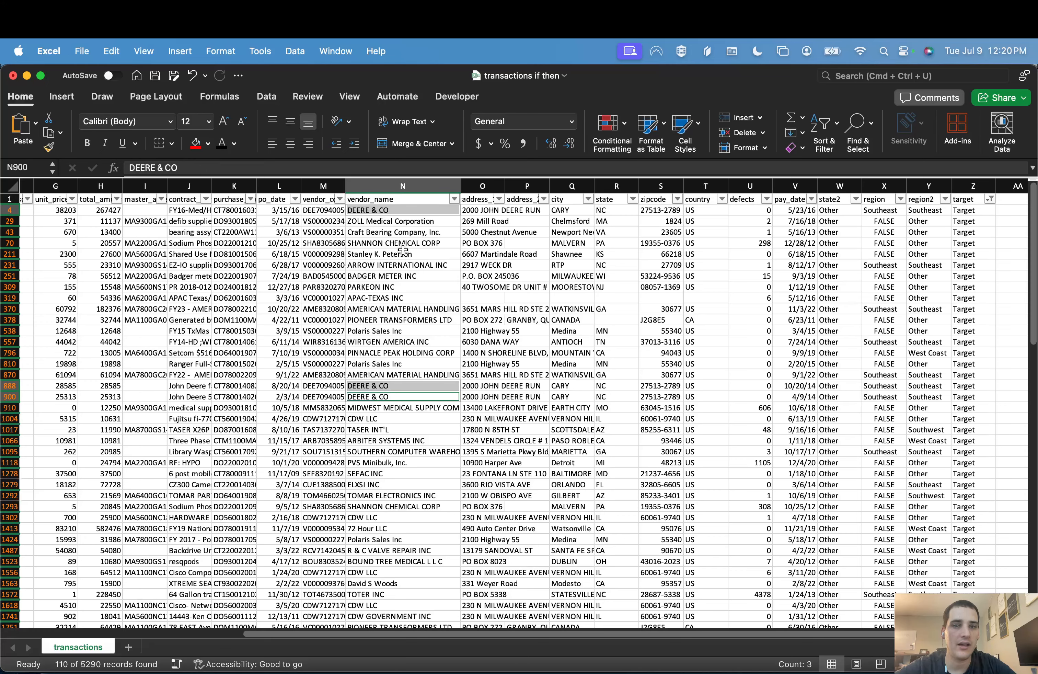
Step: Widen the part_description column to more than double its width and select the bearing assemblies description in B43
{"action": "scroll", "coordinate": [376, 289], "scroll_direction": "left", "scroll_amount": 6}
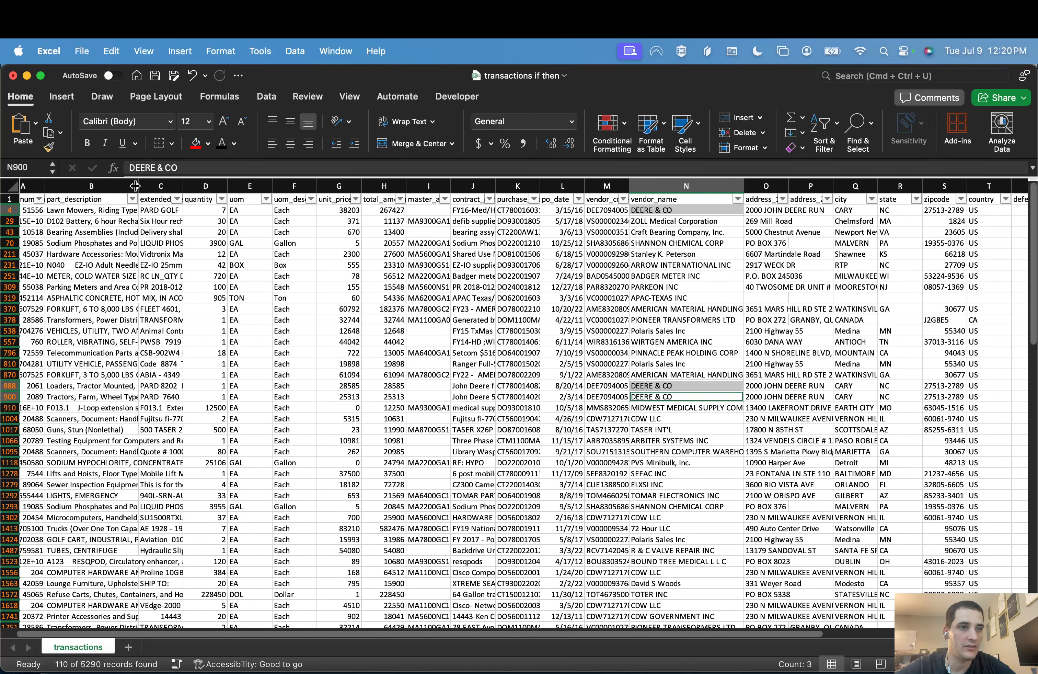
{"action": "left_click_drag", "start_coordinate": [139, 186], "coordinate": [239, 186]}
{"action": "left_click", "coordinate": [143, 213]}
{"action": "left_click", "coordinate": [151, 232]}
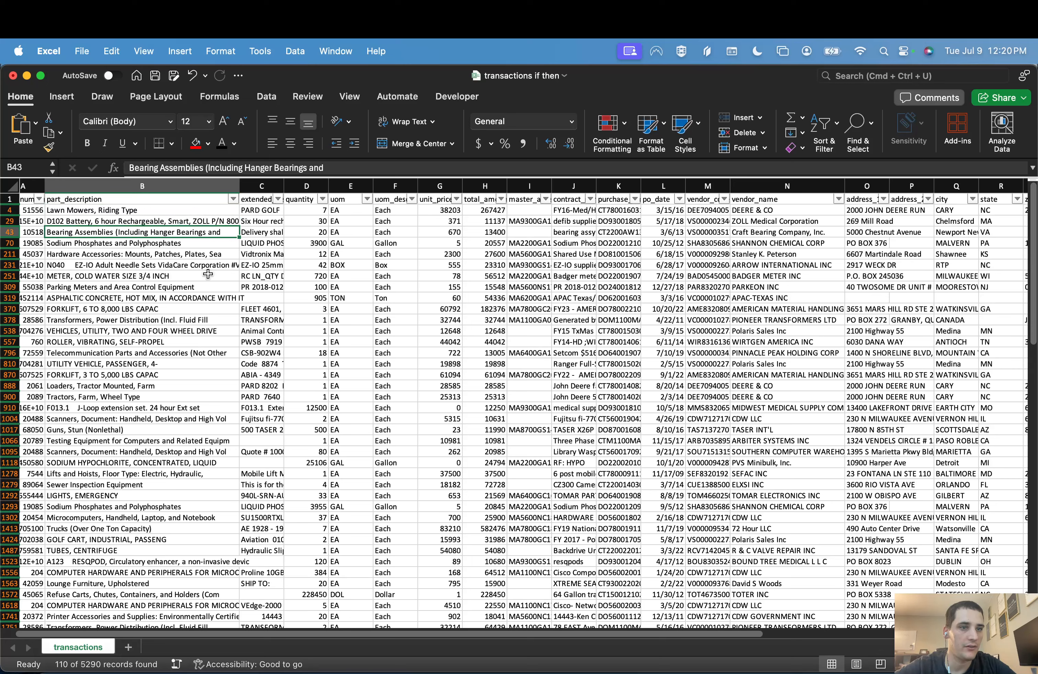
Step: Look through the part descriptions, picking out sodium phosphates in row 70 and emergency lights in row 1292
{"action": "scroll", "coordinate": [208, 274], "scroll_direction": "down", "scroll_amount": 2}
{"action": "left_click", "coordinate": [186, 233]}
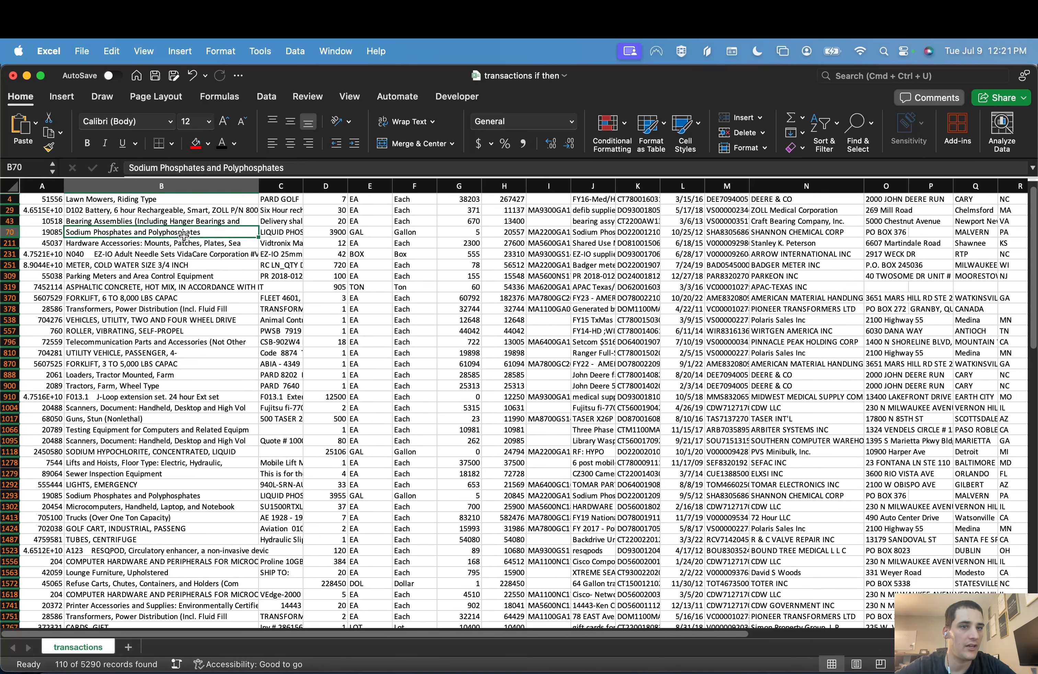
{"action": "scroll", "coordinate": [139, 400], "scroll_direction": "down", "scroll_amount": 3}
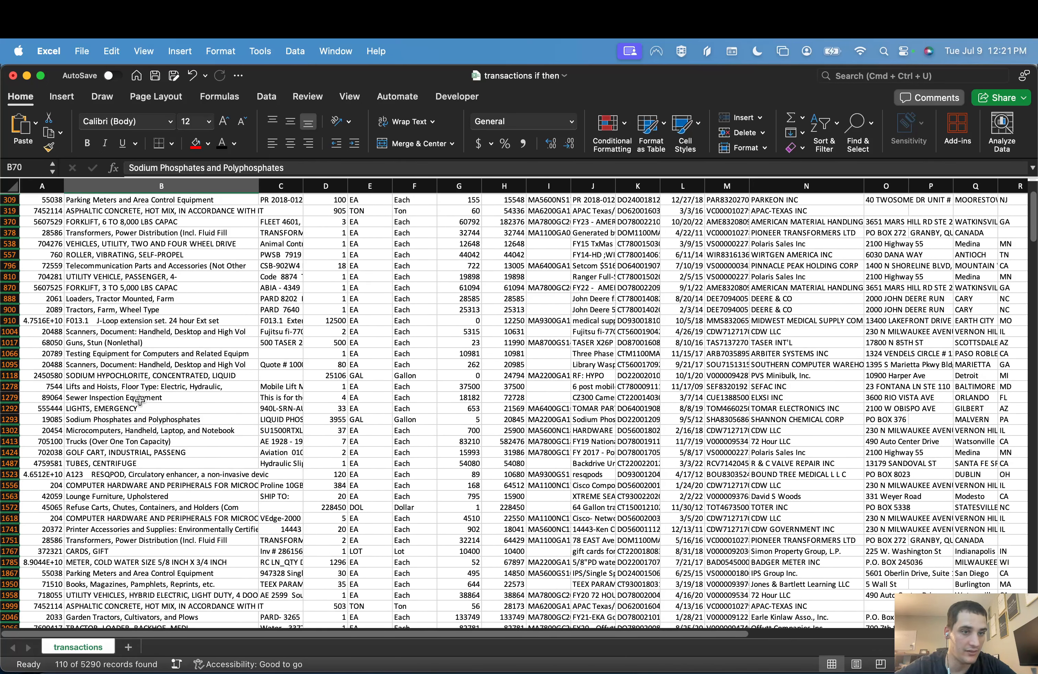
{"action": "left_click", "coordinate": [133, 408]}
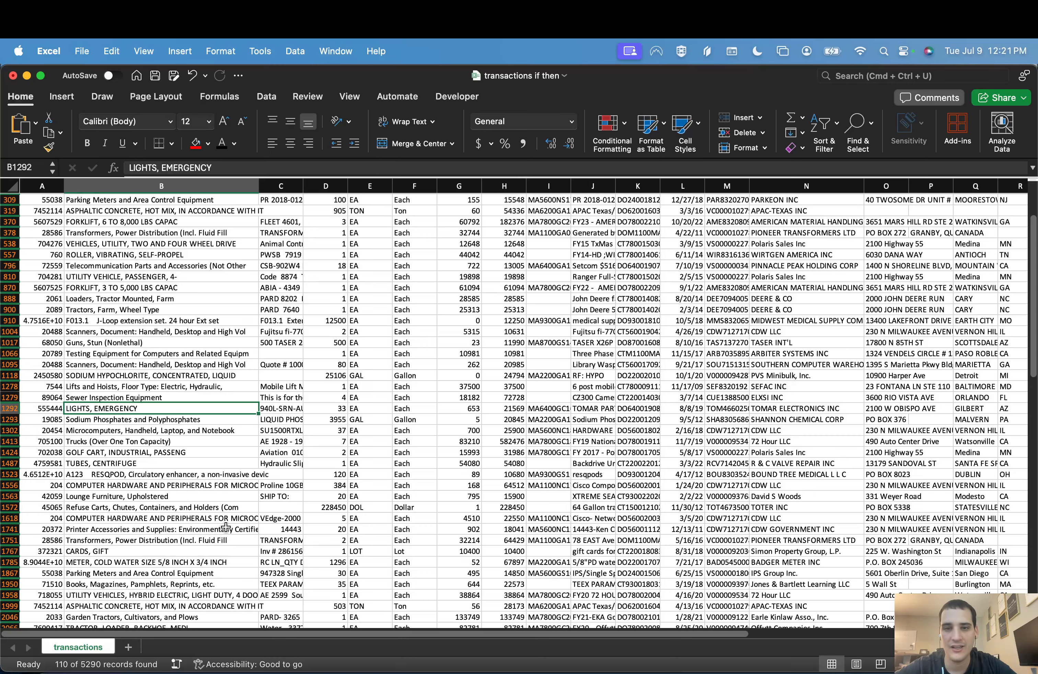
Step: Select row 1292 and examine its values from the part description across to the target column
{"action": "scroll", "coordinate": [226, 527], "scroll_direction": "right", "scroll_amount": 5}
{"action": "scroll", "coordinate": [226, 526], "scroll_direction": "up", "scroll_amount": 1}
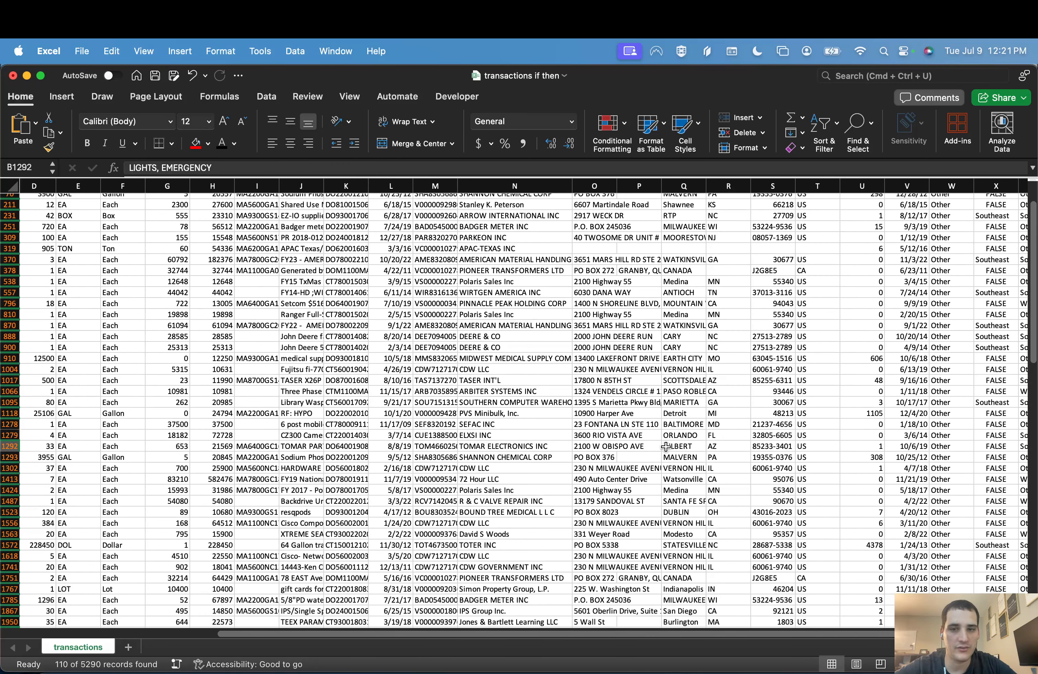
{"action": "left_click", "coordinate": [4, 448]}
{"action": "scroll", "coordinate": [350, 492], "scroll_direction": "left", "scroll_amount": 3}
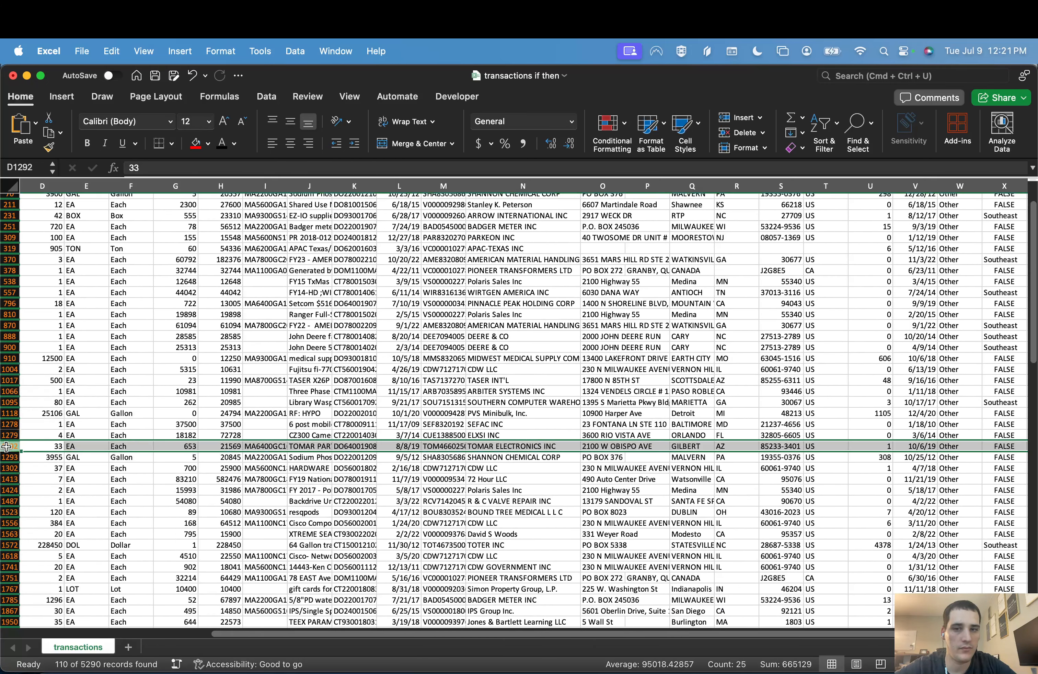
{"action": "scroll", "coordinate": [350, 492], "scroll_direction": "down", "scroll_amount": 2}
{"action": "scroll", "coordinate": [350, 492], "scroll_direction": "right", "scroll_amount": 5}
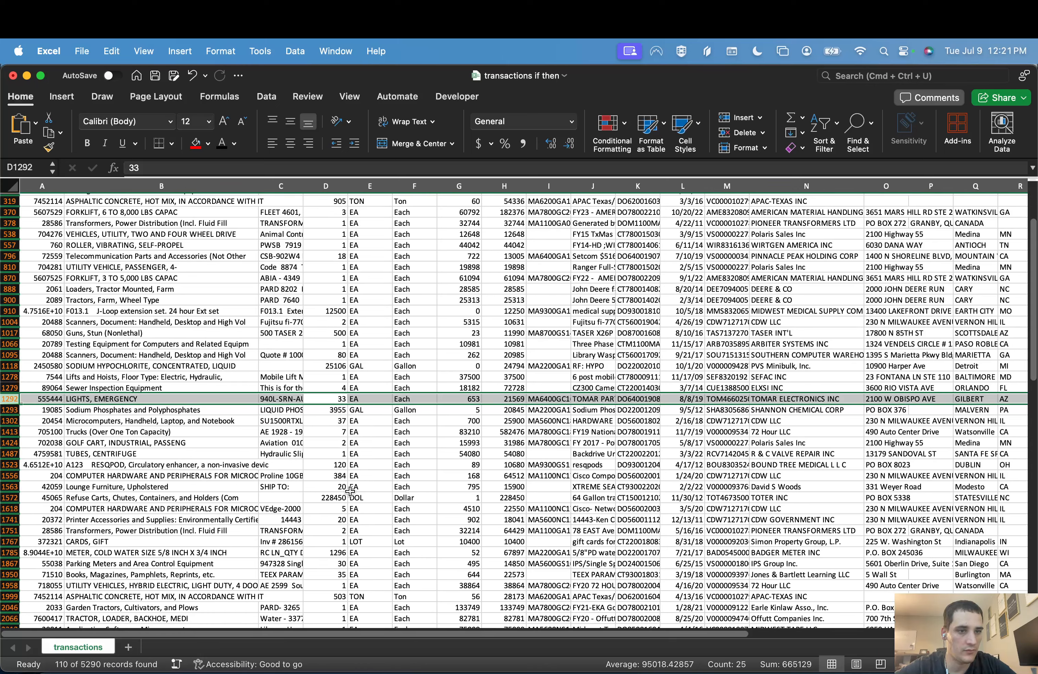
{"action": "scroll", "coordinate": [349, 491], "scroll_direction": "right", "scroll_amount": 4}
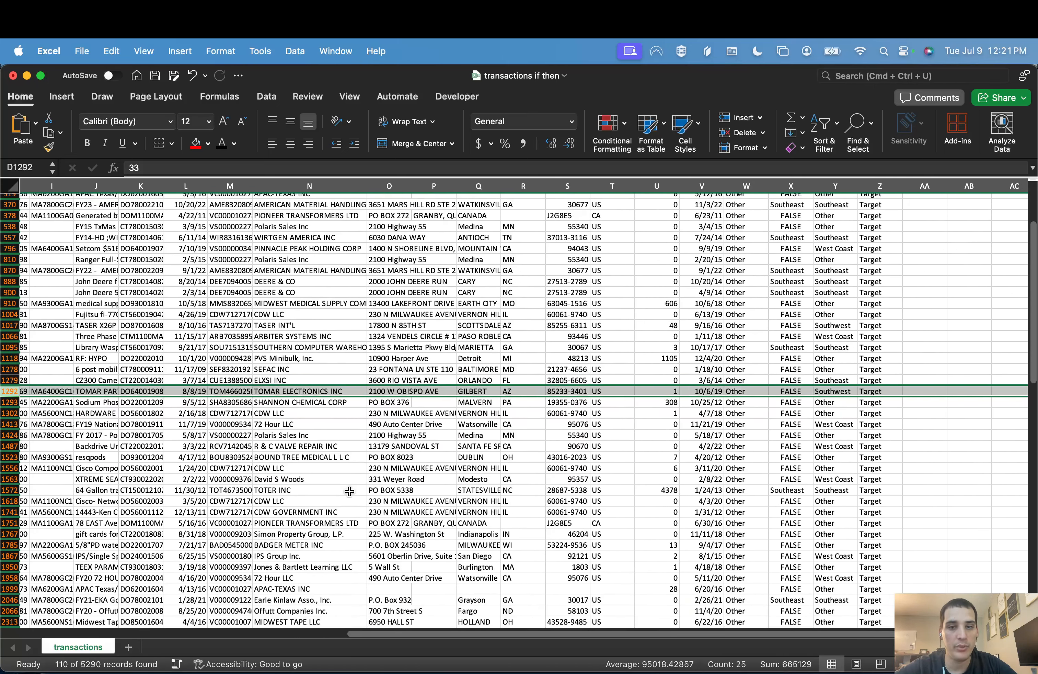
Step: Look through the part descriptions further down, selecting the D102 battery row 2677, and return to the first rows
{"action": "scroll", "coordinate": [349, 491], "scroll_direction": "left", "scroll_amount": 6}
{"action": "scroll", "coordinate": [349, 491], "scroll_direction": "down", "scroll_amount": 6}
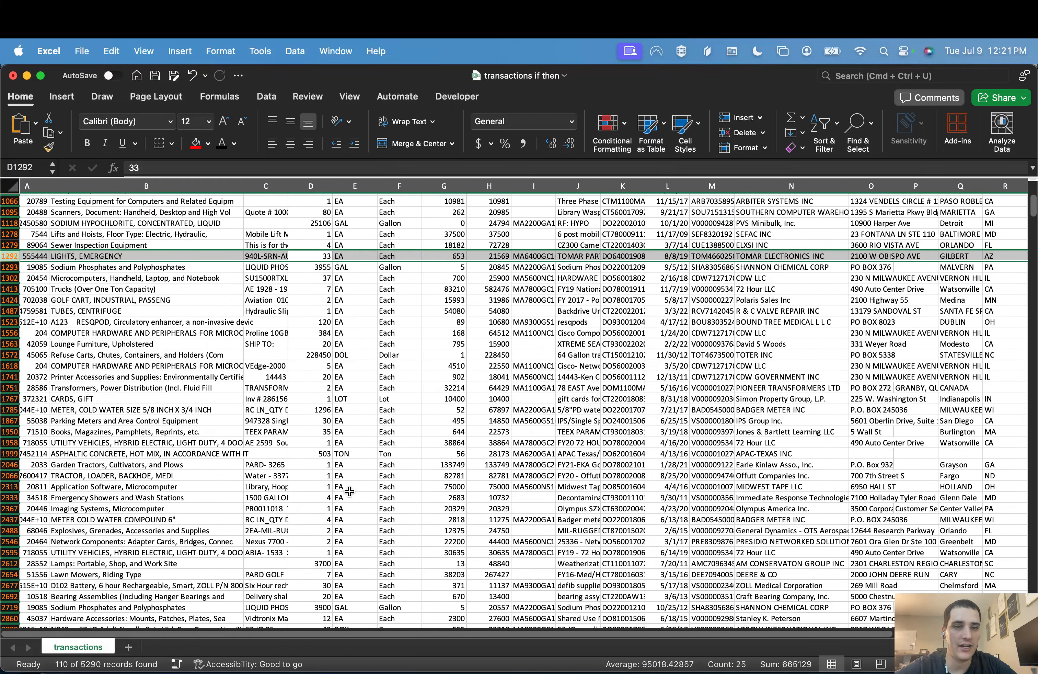
{"action": "scroll", "coordinate": [349, 491], "scroll_direction": "down", "scroll_amount": 5}
{"action": "scroll", "coordinate": [349, 491], "scroll_direction": "left", "scroll_amount": 1}
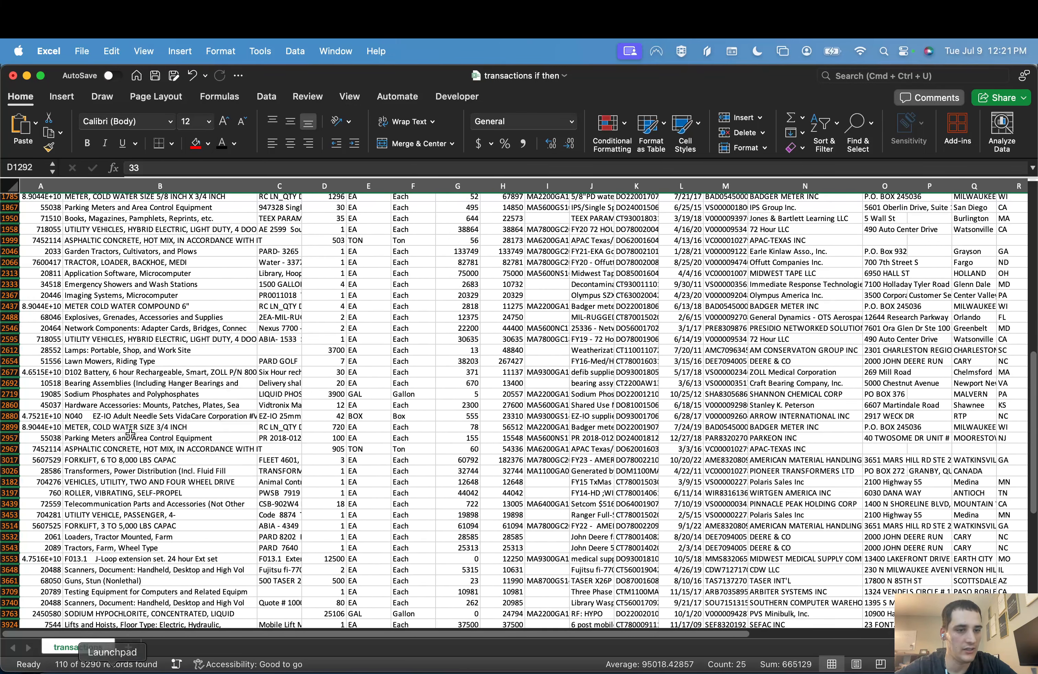
{"action": "left_click", "coordinate": [153, 376]}
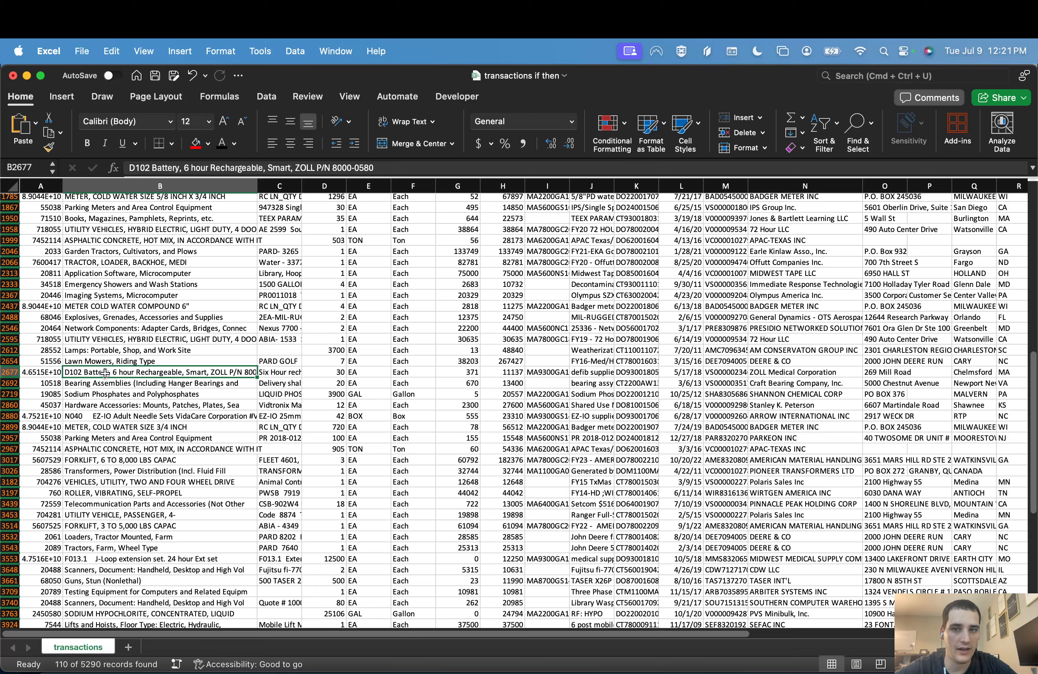
{"action": "left_click", "coordinate": [16, 371]}
{"action": "scroll", "coordinate": [123, 361], "scroll_direction": "up", "scroll_amount": 10}
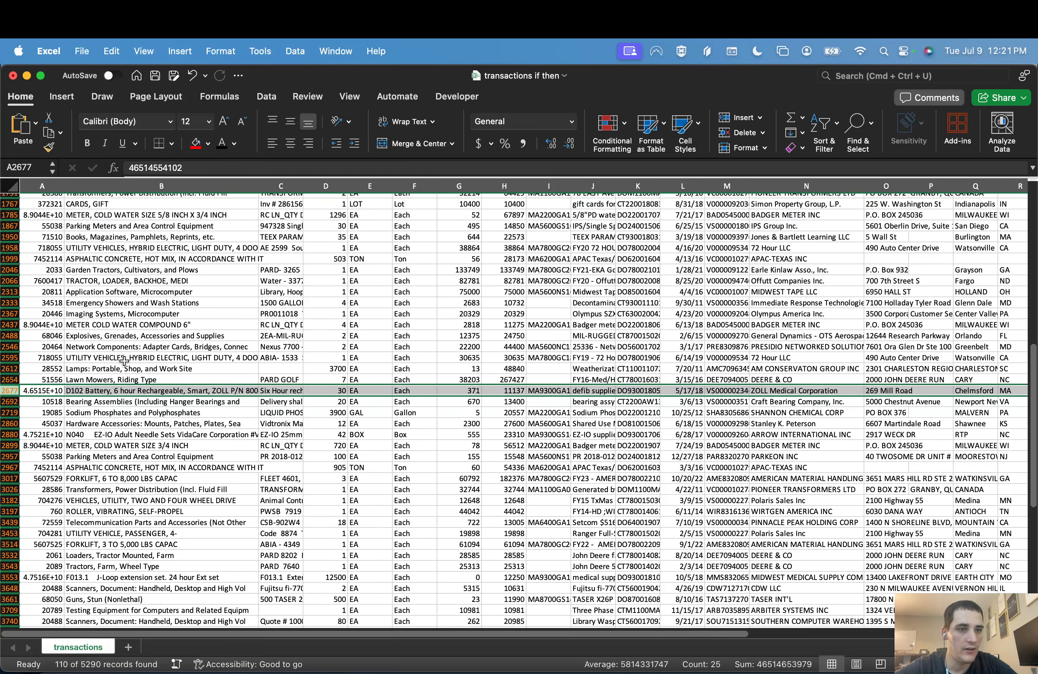
{"action": "scroll", "coordinate": [124, 361], "scroll_direction": "up", "scroll_amount": 5}
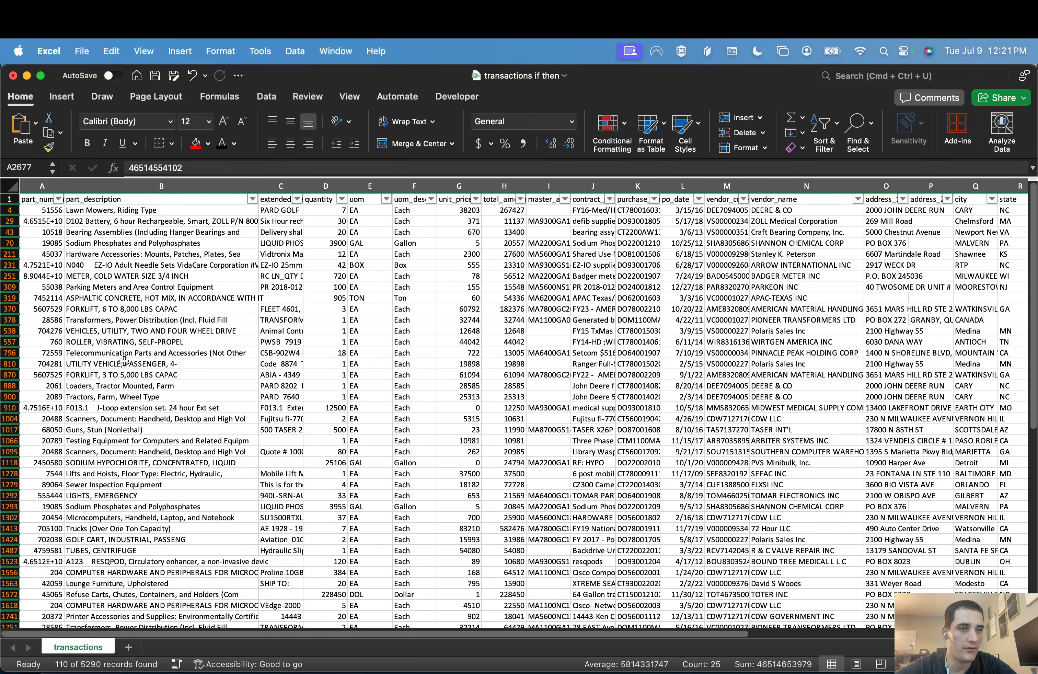
Step: Clear the filter on the target column so that all transactions are shown again
{"action": "left_click", "coordinate": [206, 307]}
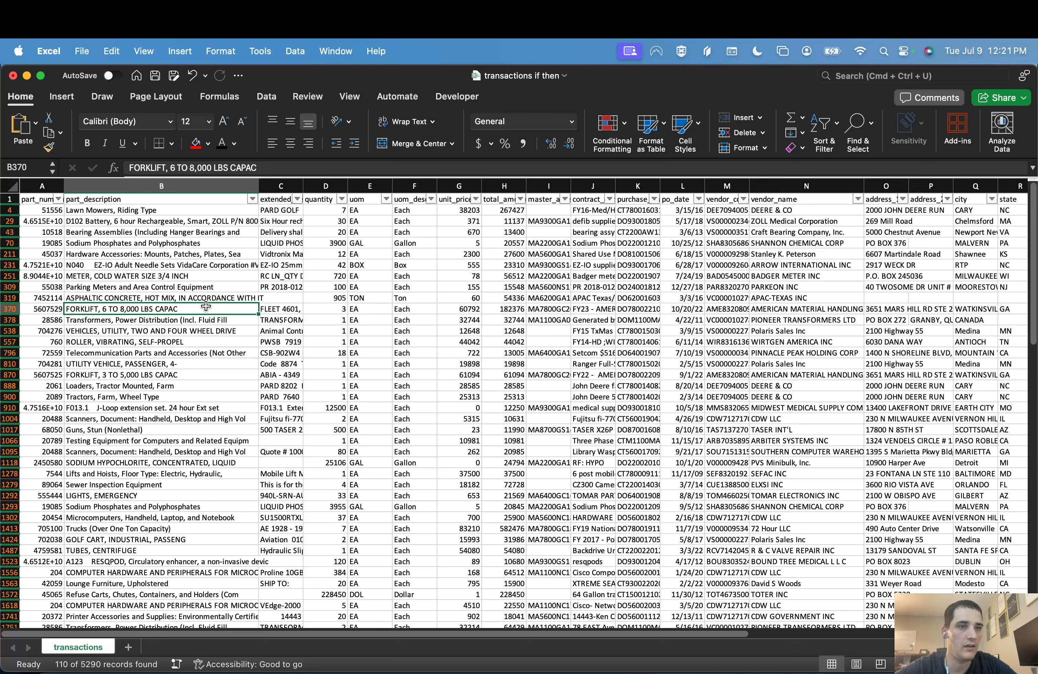
{"action": "key", "text": "super+Up"}
{"action": "key", "text": "Down"}
{"action": "key", "text": "Down"}
{"action": "key", "text": "super+Up"}
{"action": "key", "text": "super+Right"}
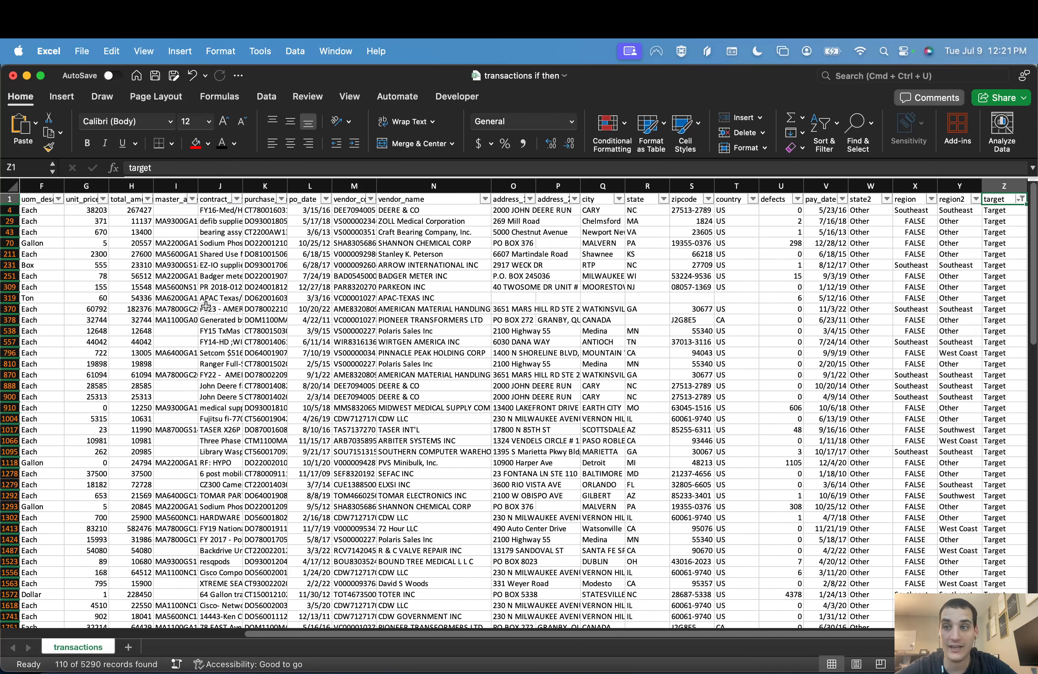
{"action": "key", "text": "alt+Down"}
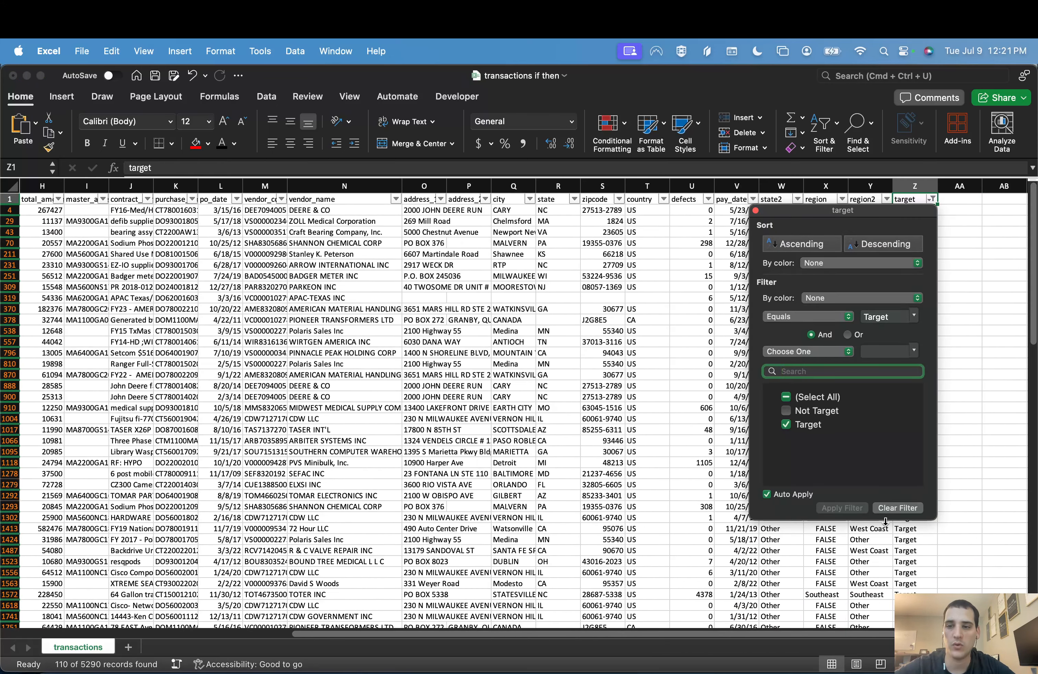
{"action": "left_click", "coordinate": [910, 509]}
{"action": "left_click", "coordinate": [641, 339]}
Step: Review the row 2 formulas from state2 across to target, enlarging the formula bar to read the whole region2 formula
{"action": "key", "text": "super+Up"}
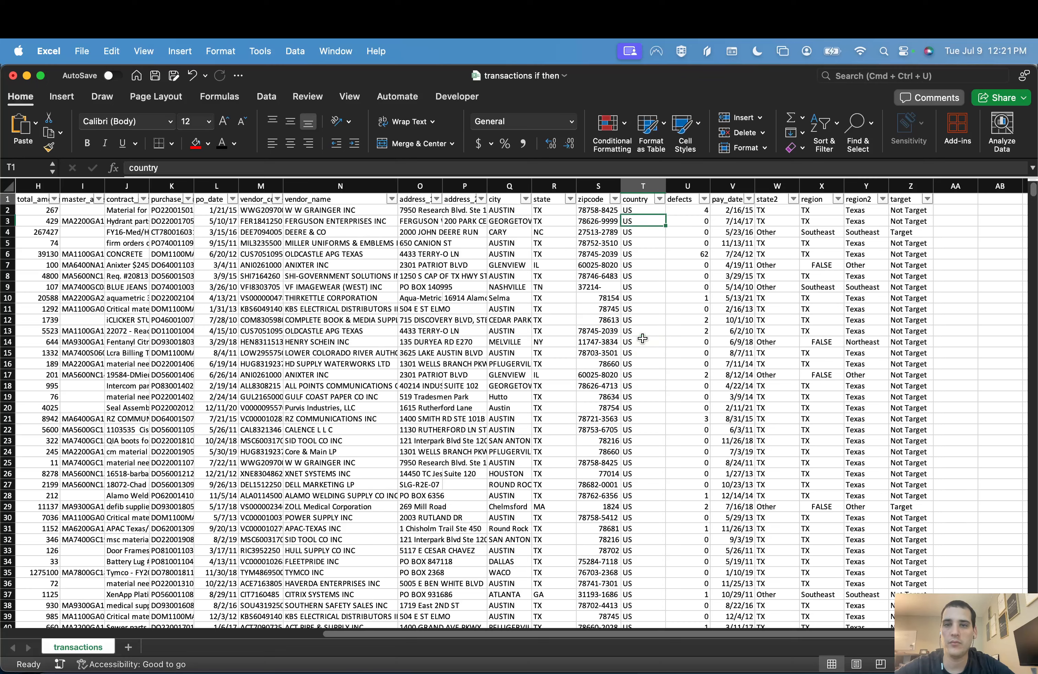
{"action": "key", "text": "super+Right"}
{"action": "key", "text": "Right"}
{"action": "key", "text": "Right"}
{"action": "key", "text": "Right"}
{"action": "scroll", "coordinate": [641, 338], "scroll_direction": "right", "scroll_amount": 2}
{"action": "key", "text": "Left"}
{"action": "key", "text": "Left"}
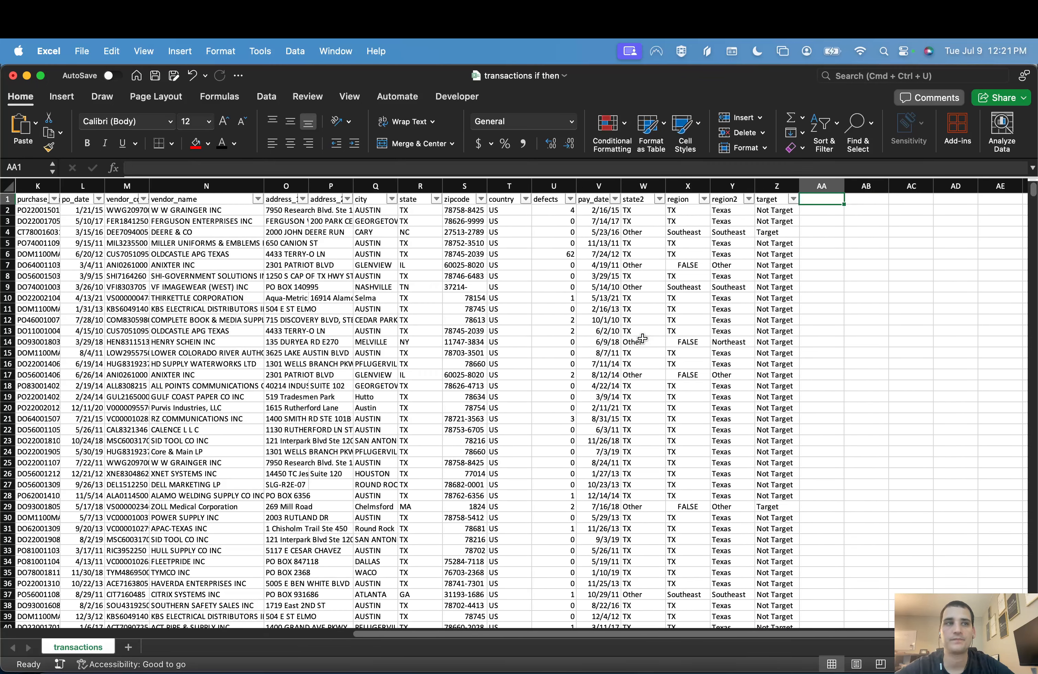
{"action": "key", "text": "Down"}
{"action": "key", "text": "Left"}
{"action": "key", "text": "Left"}
{"action": "key", "text": "Left"}
{"action": "key", "text": "Left"}
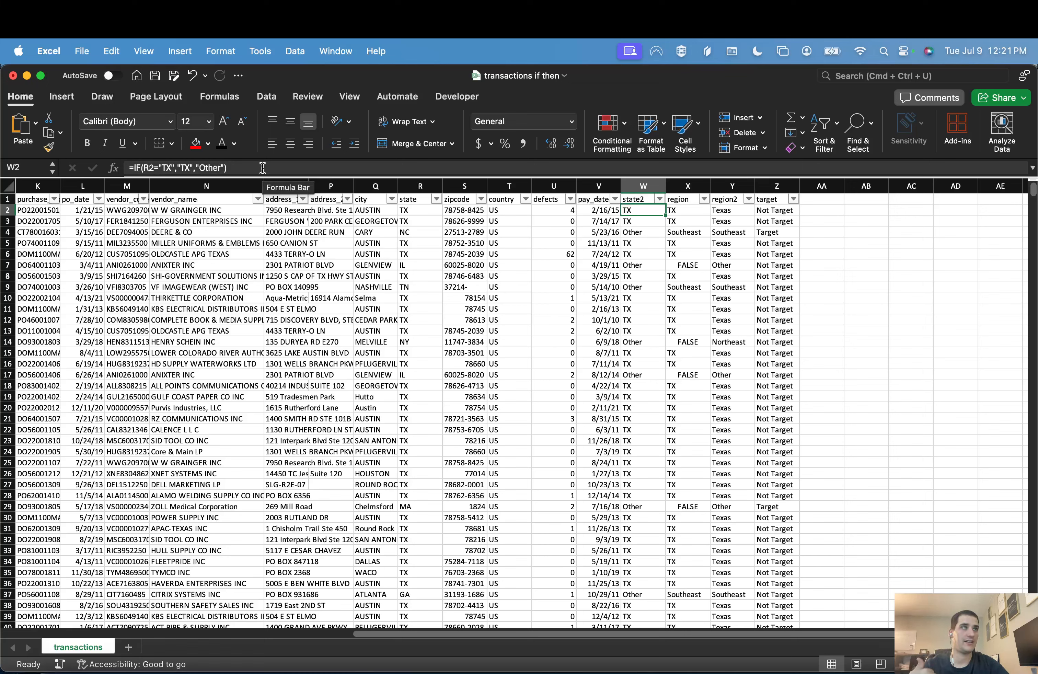
{"action": "key", "text": "Right"}
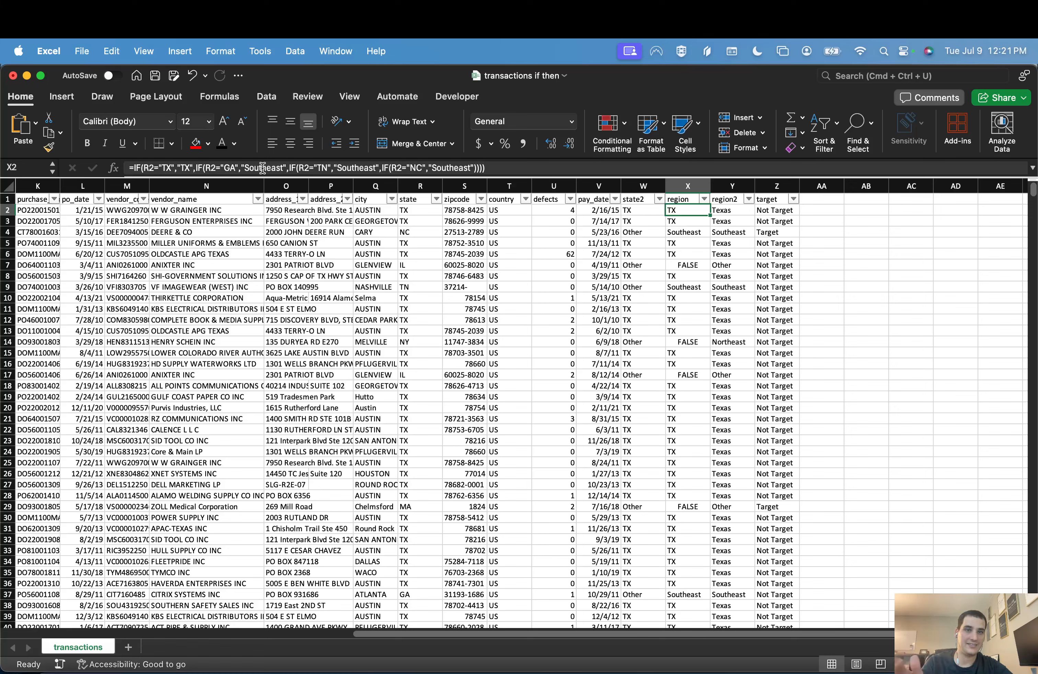
{"action": "key", "text": "Right"}
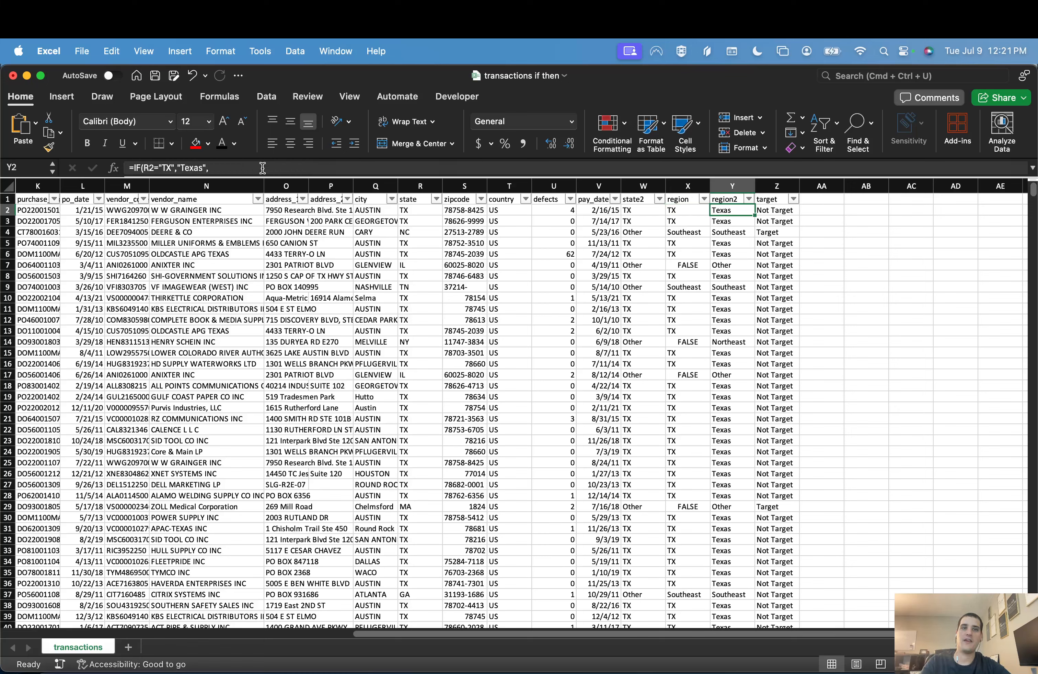
{"action": "left_click_drag", "start_coordinate": [271, 176], "coordinate": [279, 266]}
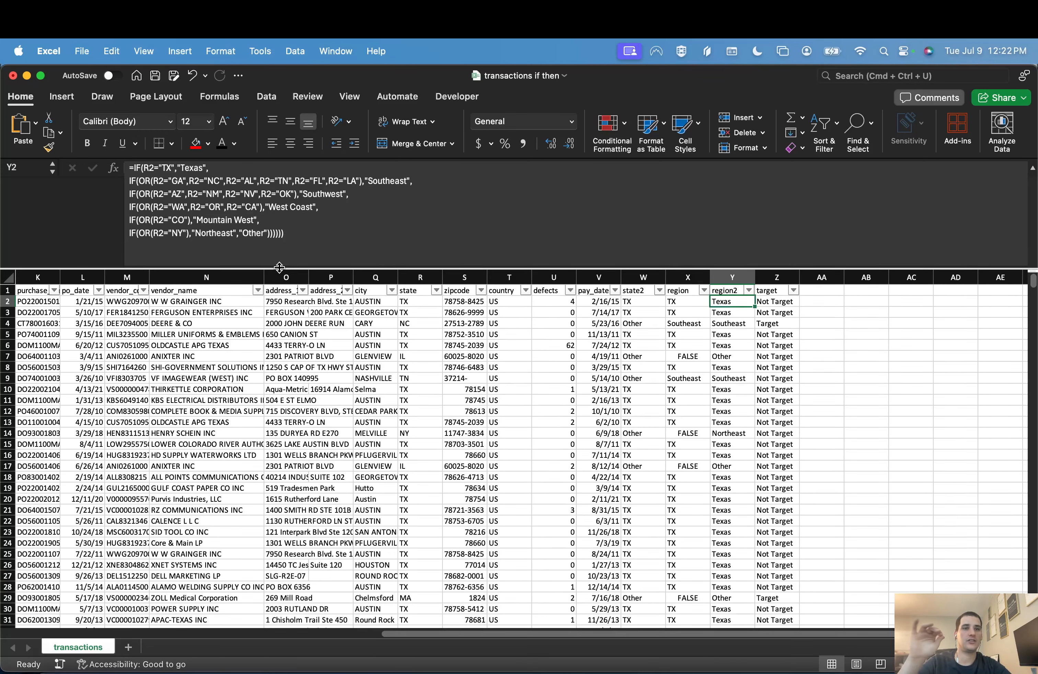
{"action": "key", "text": "Right"}
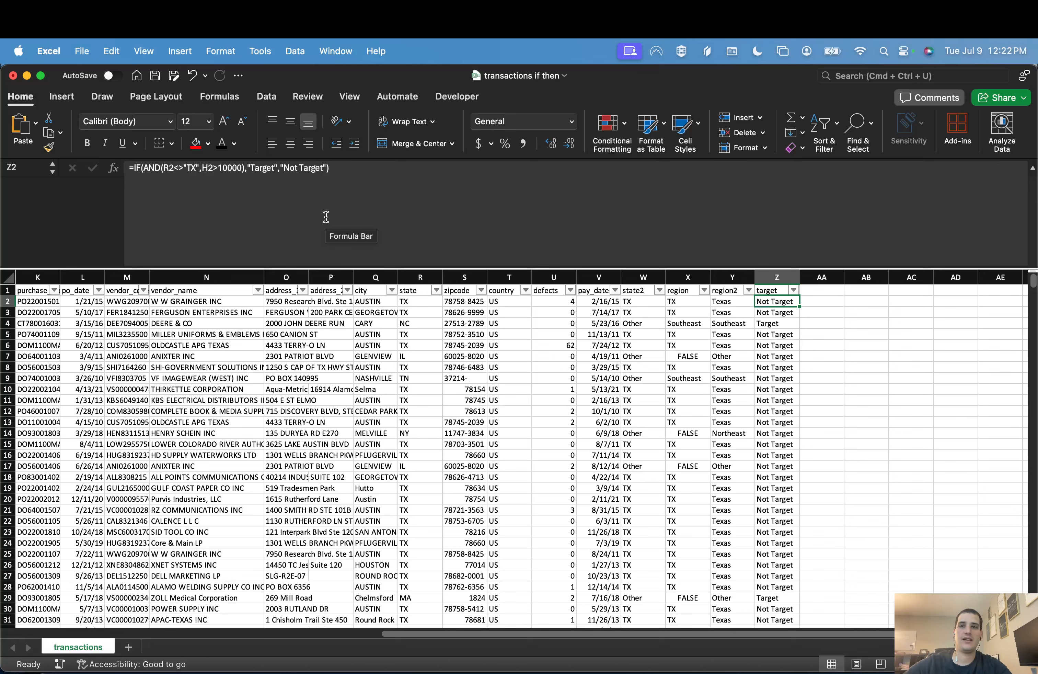
Step: Add the header "target category" in AA1, beside the target column
{"action": "key", "text": "Up"}
{"action": "key", "text": "Right"}
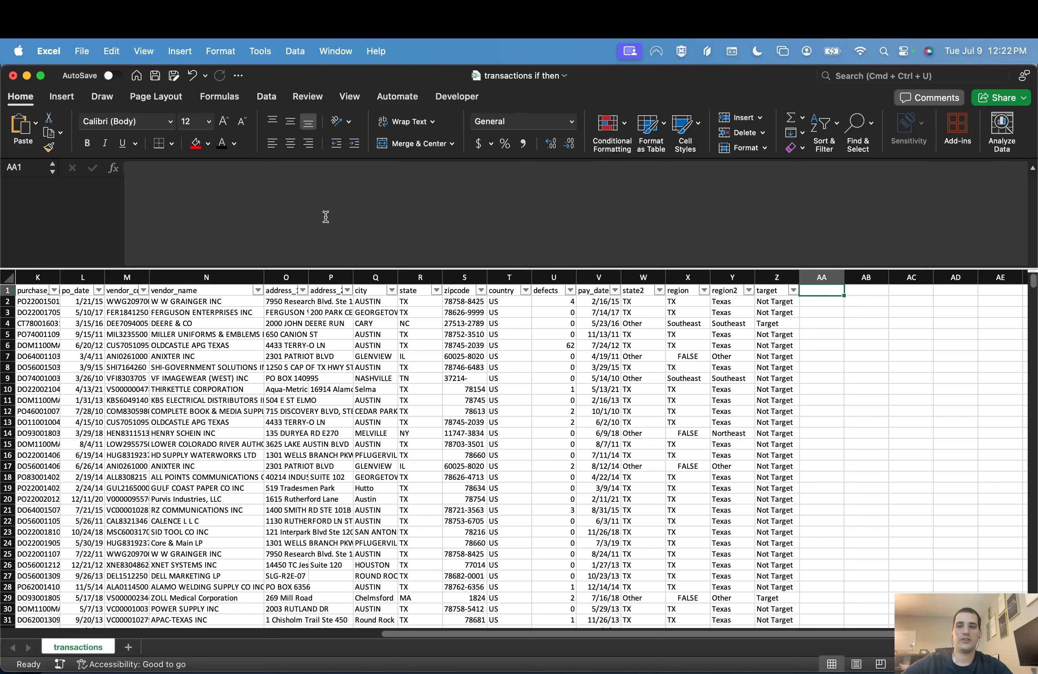
{"action": "type", "text": "ta"}
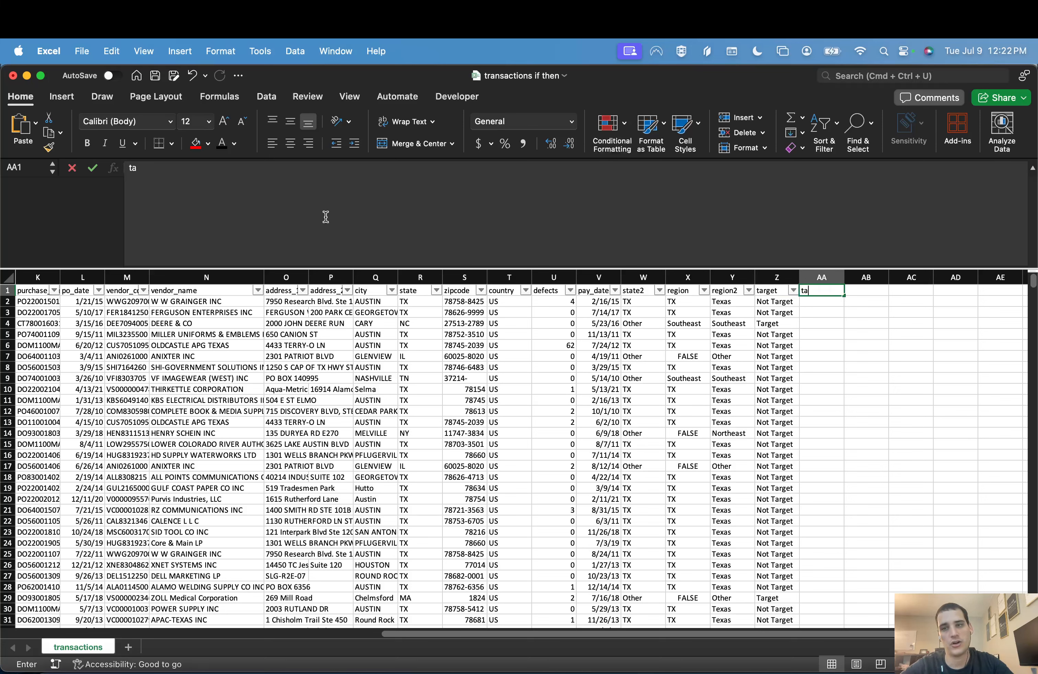
{"action": "type", "text": "rget category"}
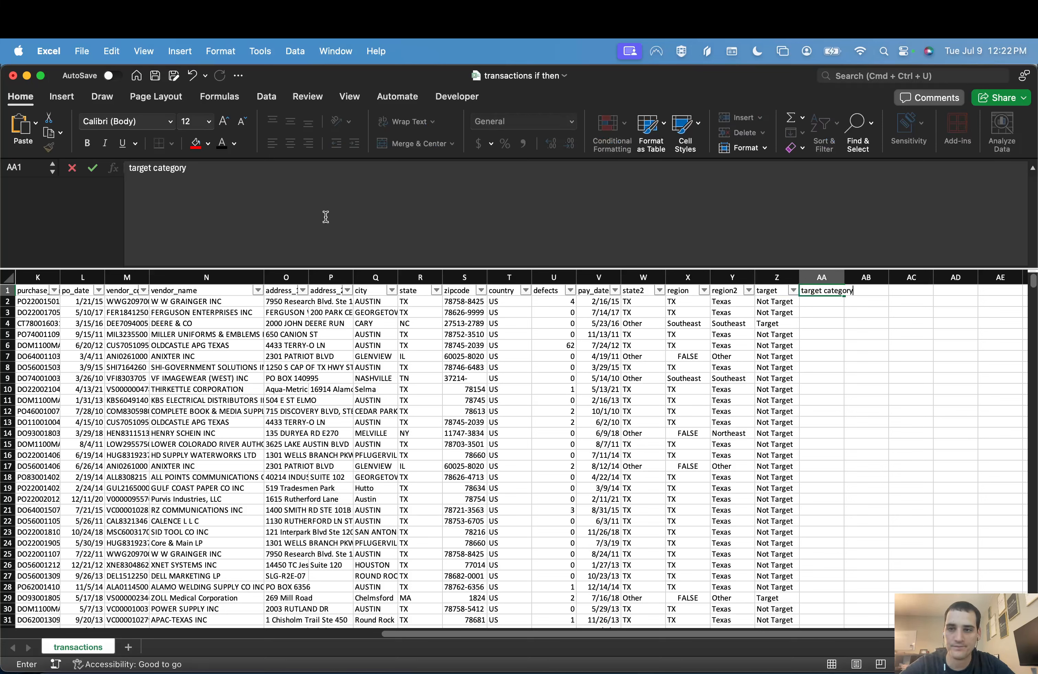
{"action": "key", "text": "Tab"}
Step: Rename the header in Z1 to "target transaction" and fit columns Z and AA to their contents
{"action": "key", "text": "Left"}
{"action": "key", "text": "Left"}
{"action": "left_click", "coordinate": [258, 222]}
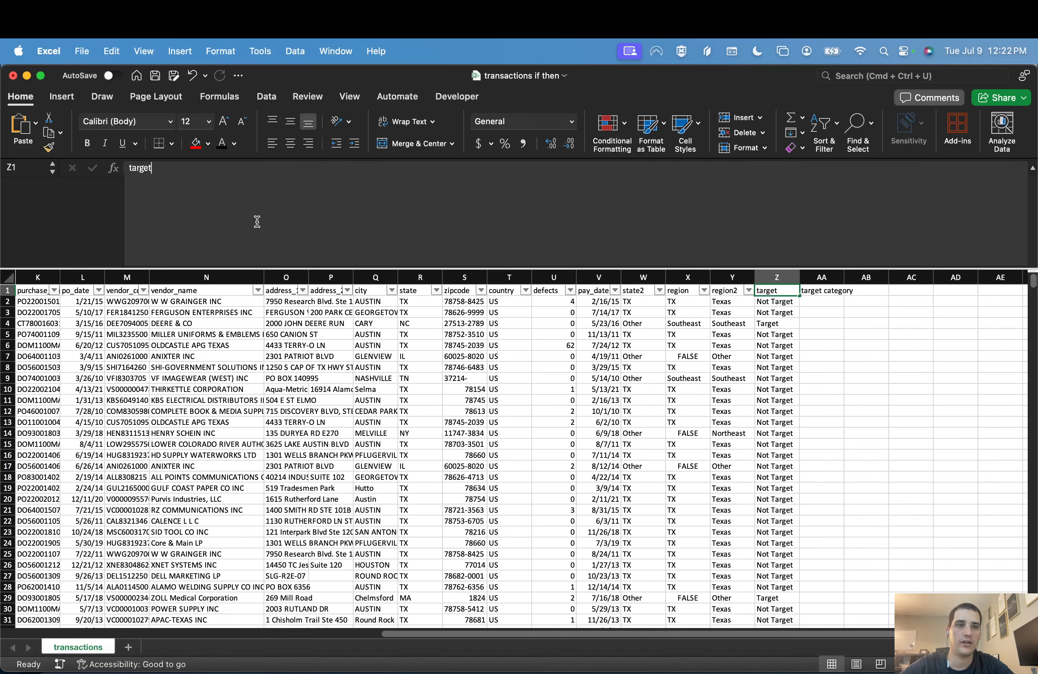
{"action": "type", "text": "transaction"}
{"action": "key", "text": "Return"}
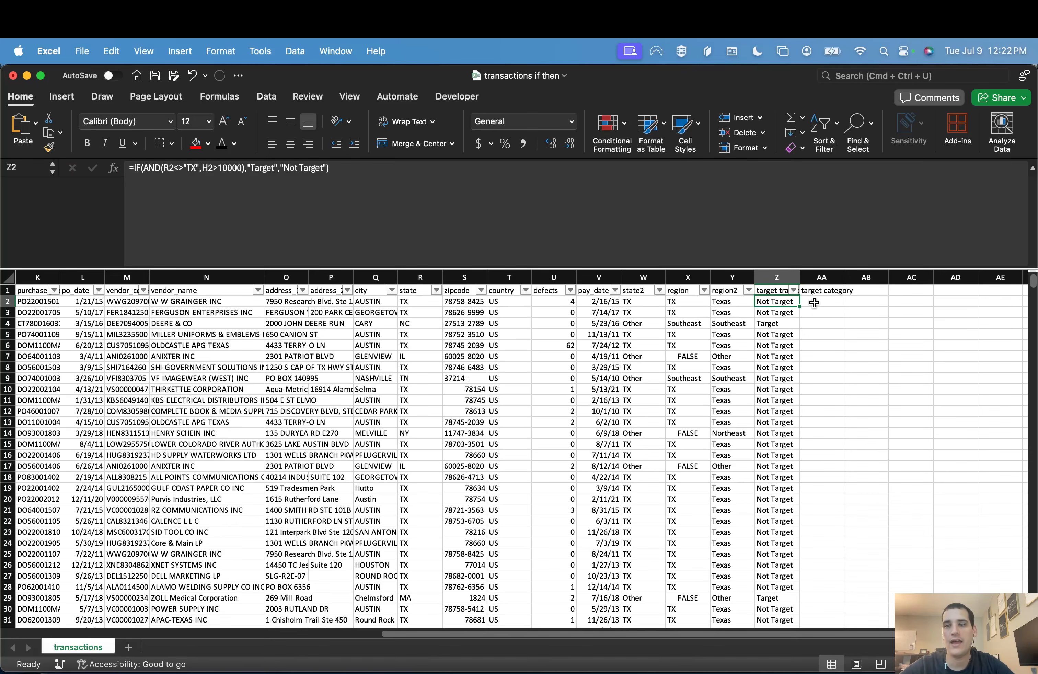
{"action": "double_click", "coordinate": [799, 277]}
{"action": "double_click", "coordinate": [874, 277]}
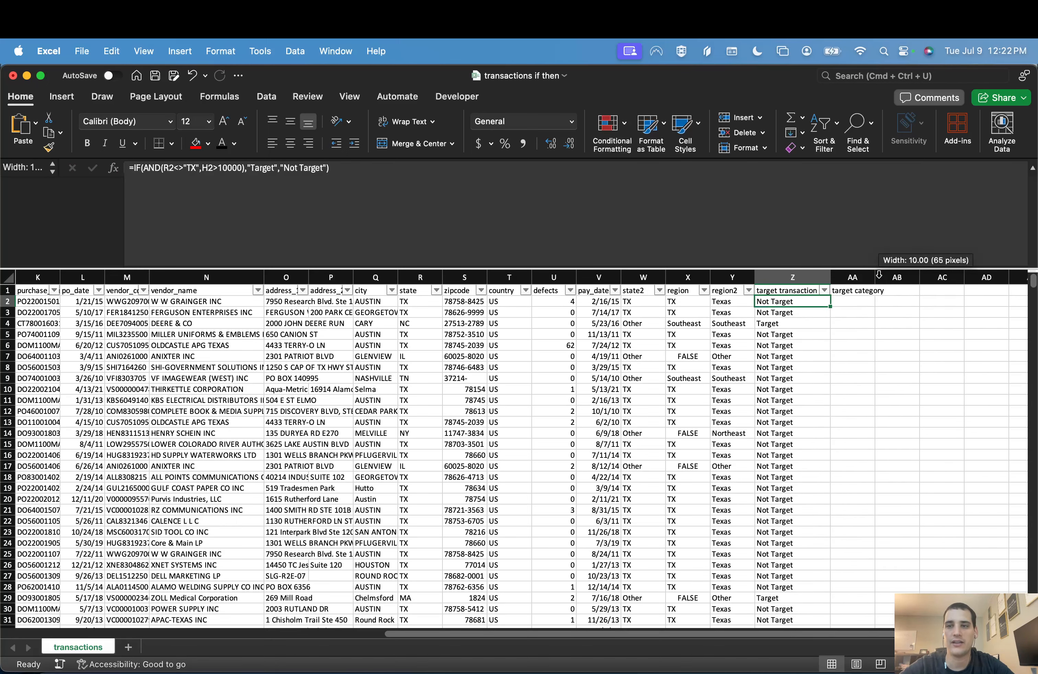
{"action": "left_click", "coordinate": [859, 301]}
{"action": "scroll", "coordinate": [860, 367], "scroll_direction": "right", "scroll_amount": 2}
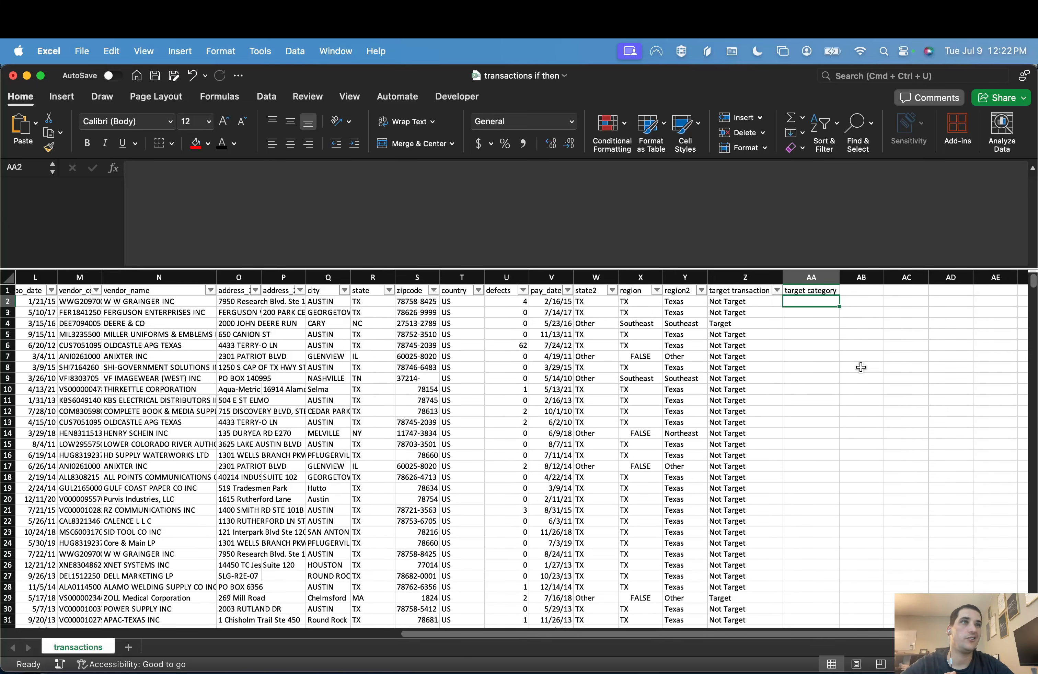
{"action": "type", "text": "=FIND"}
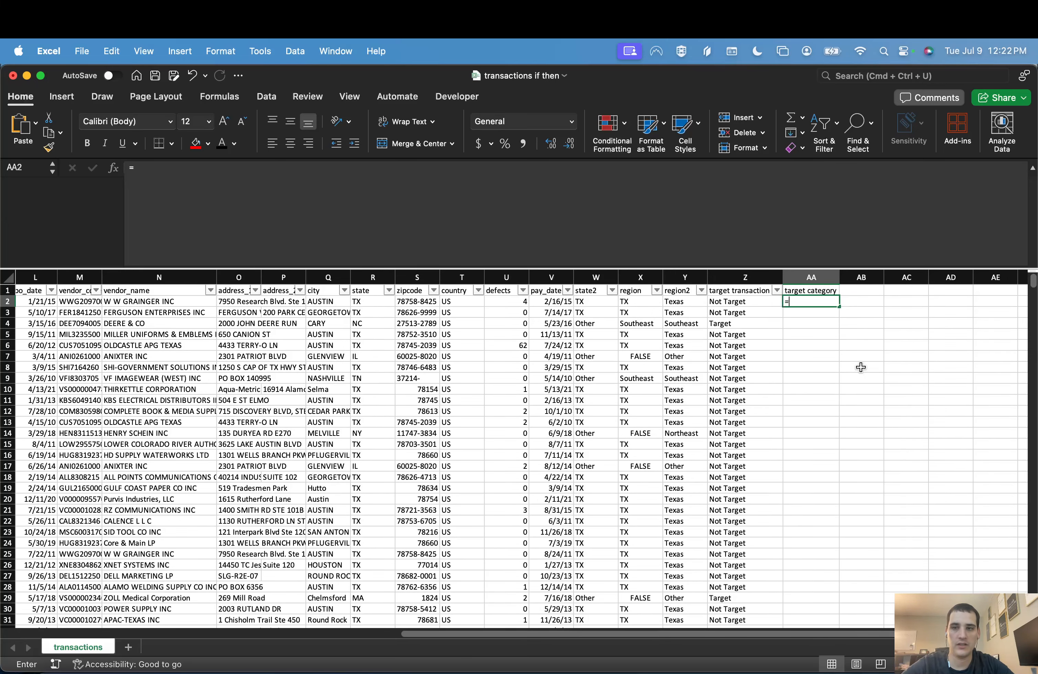
{"action": "key", "text": "Escape"}
{"action": "key", "text": "Escape"}
Step: Look over the part_description column at the start of the sheet and return to the empty cell AA2
{"action": "key", "text": "ctrl+Home"}
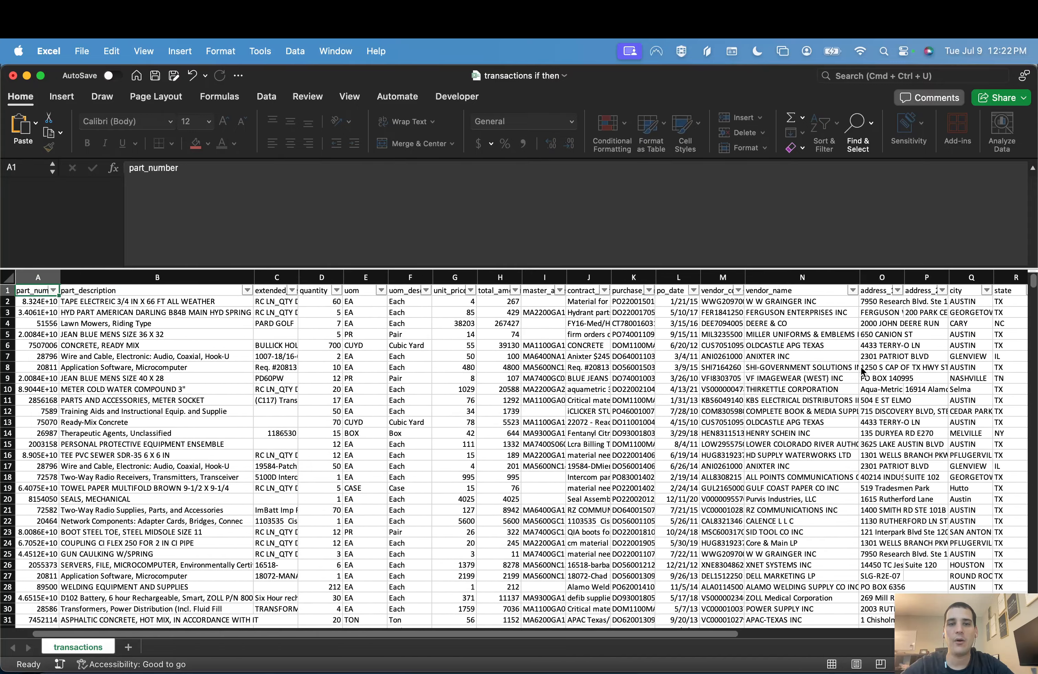
{"action": "key", "text": "Right"}
{"action": "key", "text": "Down"}
{"action": "key", "text": "Down"}
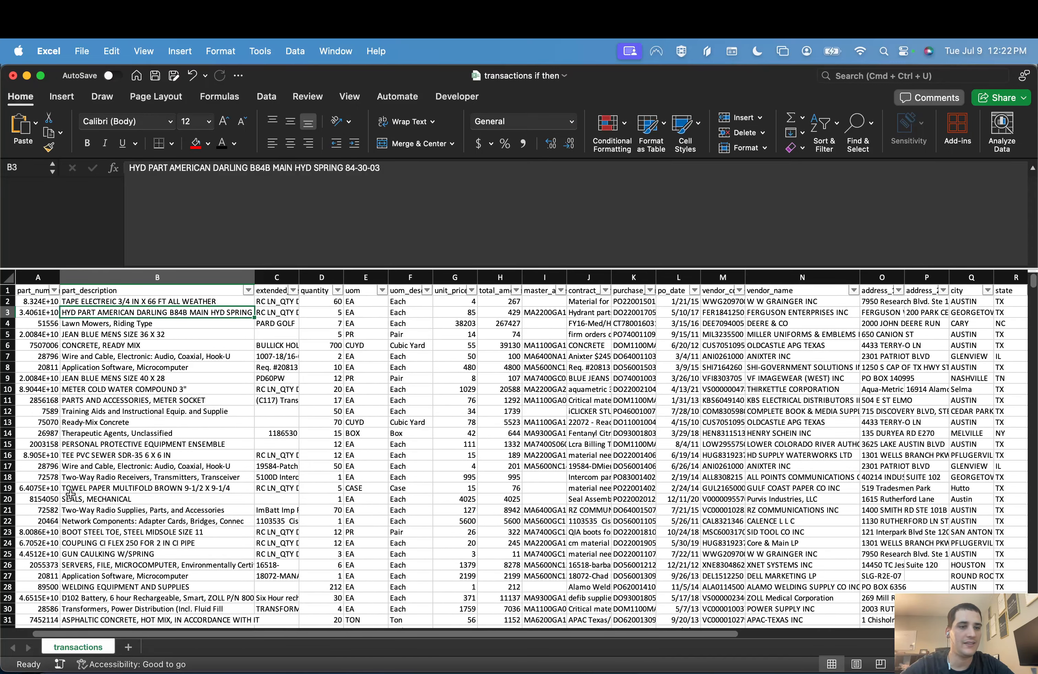
{"action": "left_click", "coordinate": [98, 275]}
{"action": "key", "text": "ctrl+Right"}
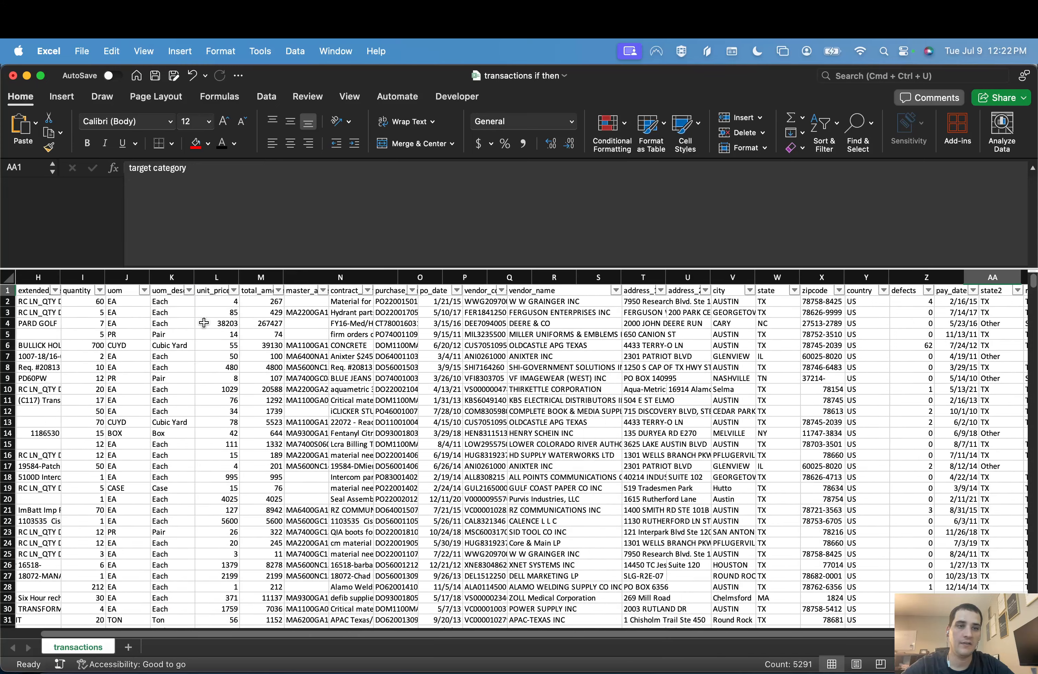
{"action": "key", "text": "Down"}
{"action": "key", "text": "Left"}
{"action": "key", "text": "Right"}
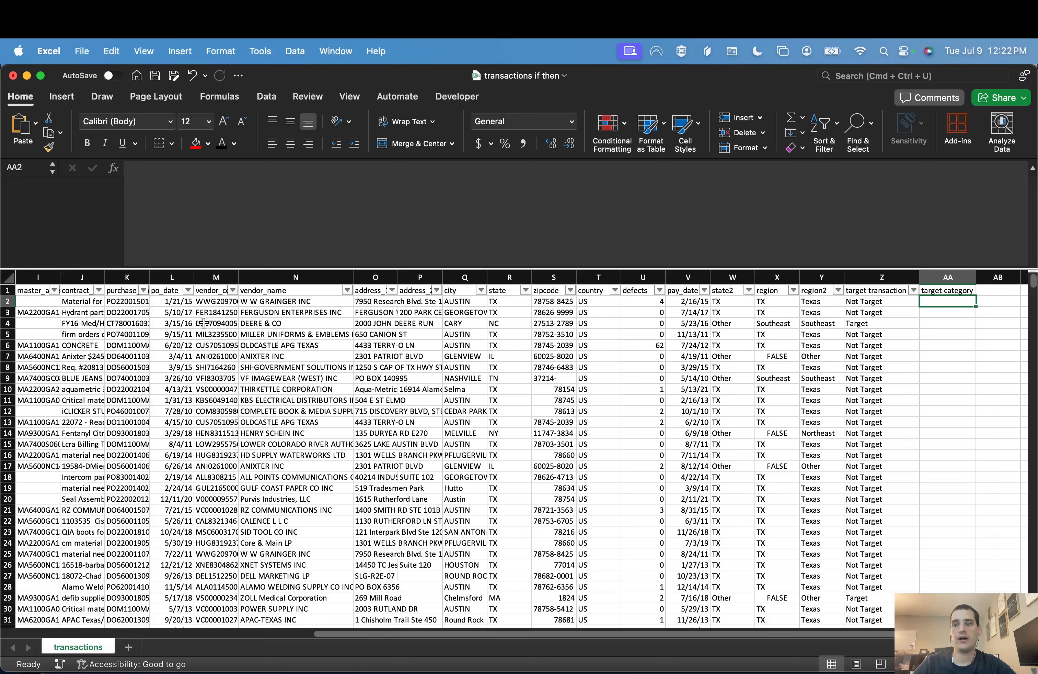
{"action": "type", "text": "=IF("}
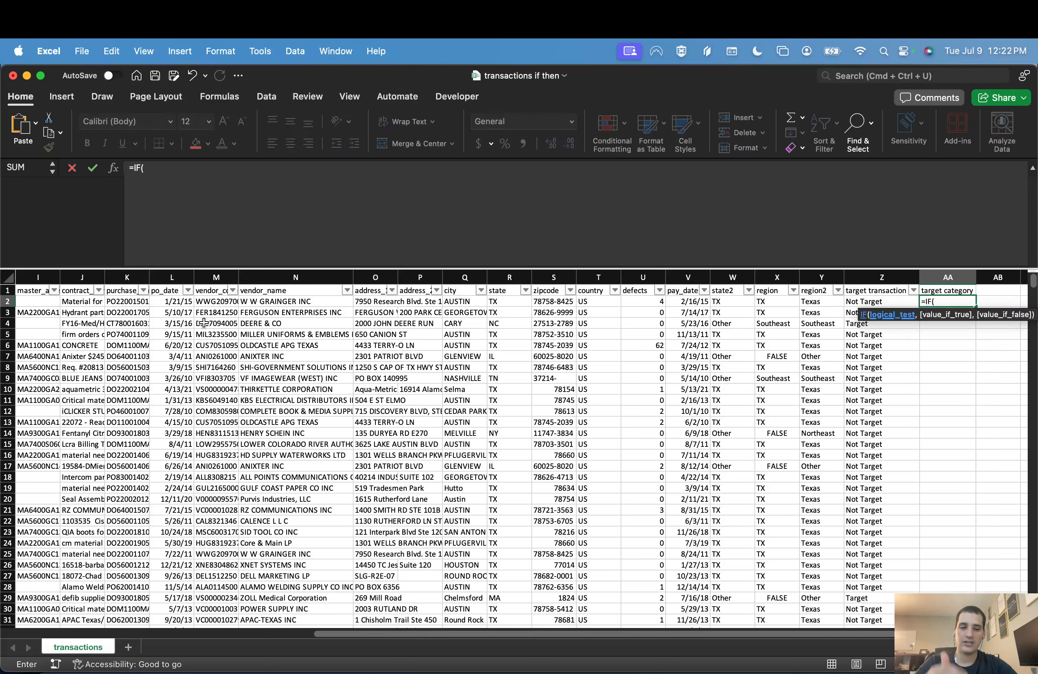
{"action": "type", "text": "FIND("}
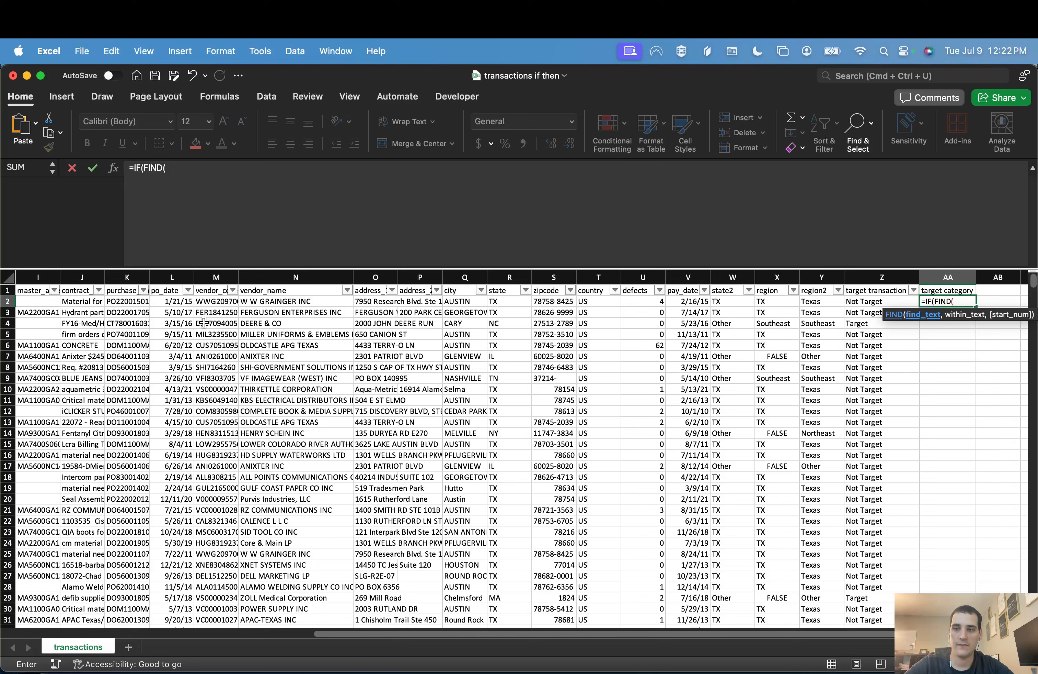
{"action": "key", "text": "BackSpace"}
{"action": "type", "text": "("}
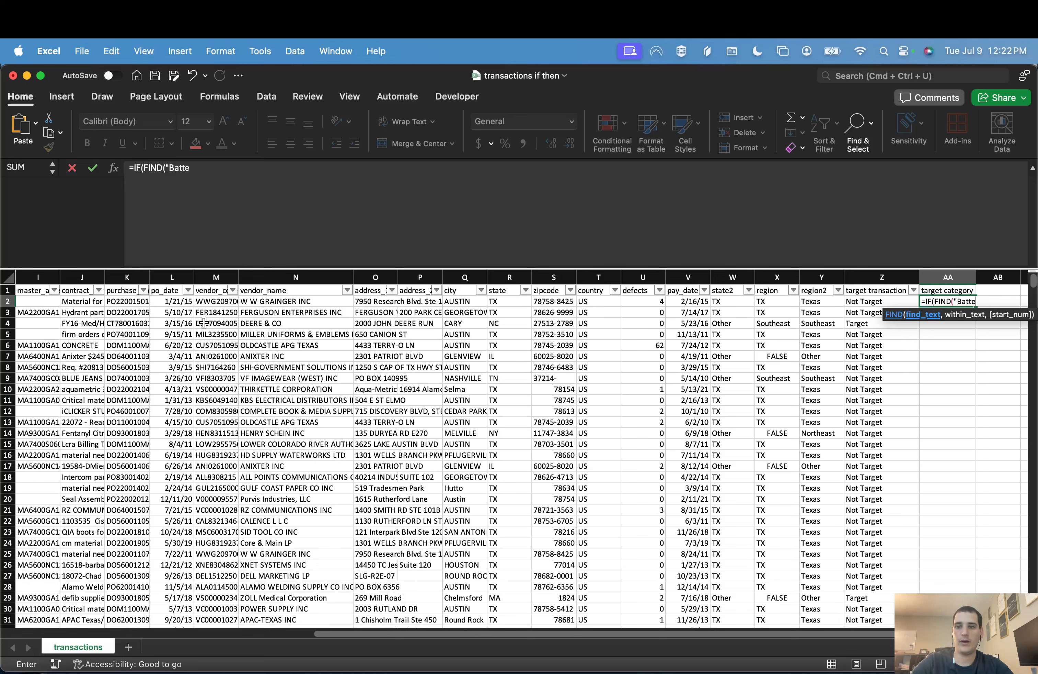
{"action": "type", "text": ","}
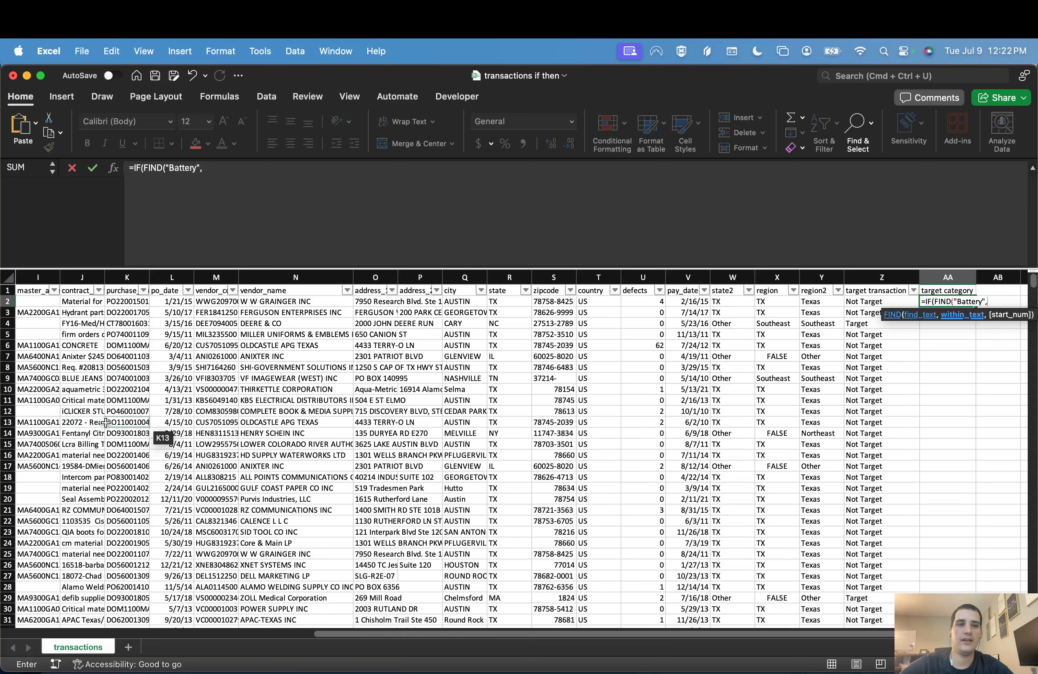
{"action": "scroll", "coordinate": [162, 438], "scroll_direction": "left", "scroll_amount": 10}
{"action": "left_click", "coordinate": [137, 302]}
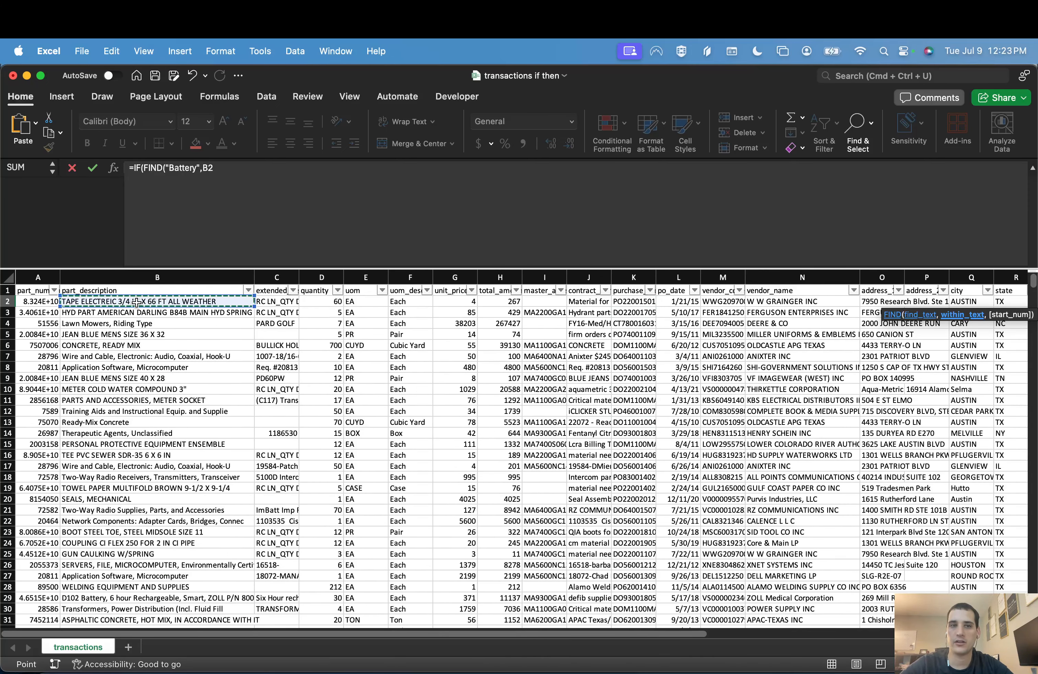
{"action": "type", "text": ")"}
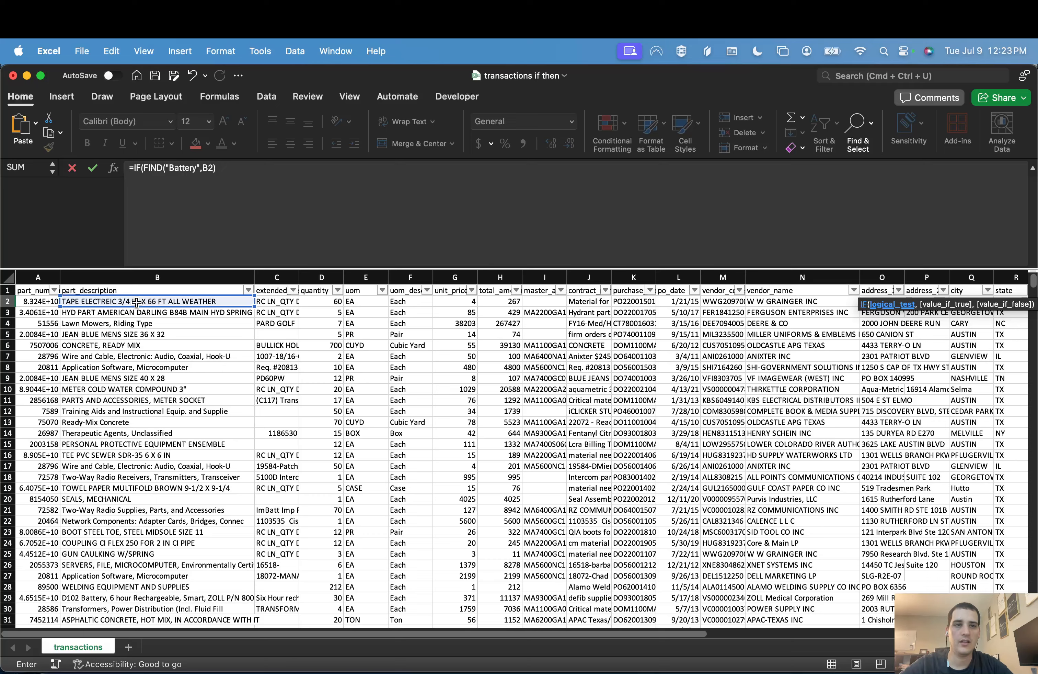
{"action": "key", "text": "Escape"}
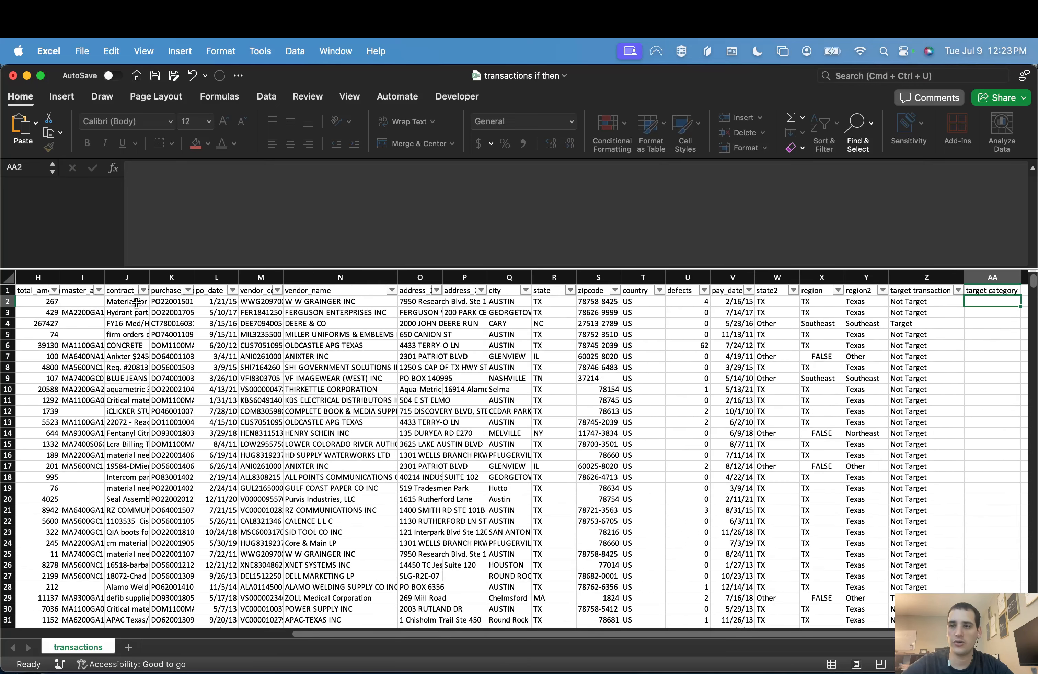
Step: Enter =FIND("TAPE",B2) in AA2 to search the part description for TAPE
{"action": "type", "text": "=FIND("}
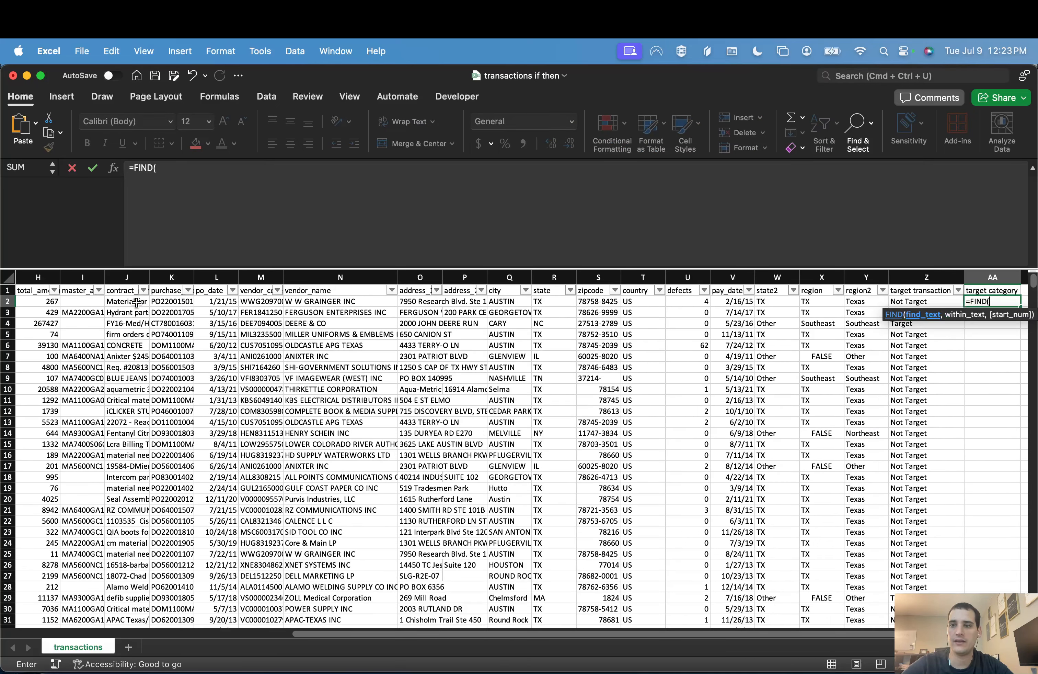
{"action": "type", "text": "\"TAPE\","}
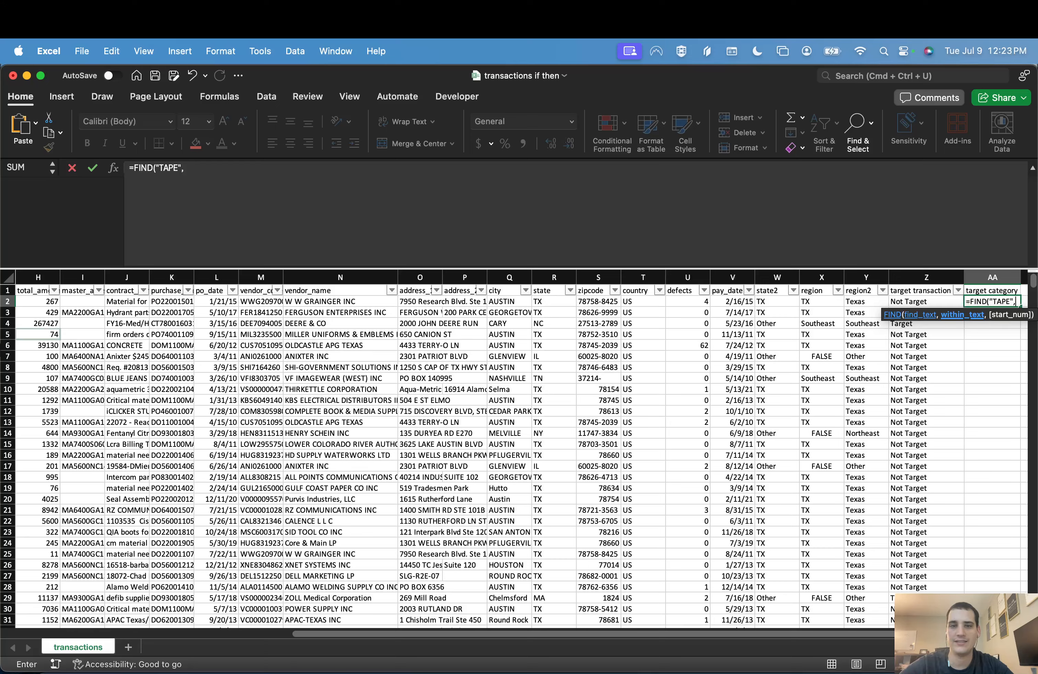
{"action": "scroll", "coordinate": [162, 370], "scroll_direction": "left", "scroll_amount": 10}
{"action": "left_click", "coordinate": [121, 301]}
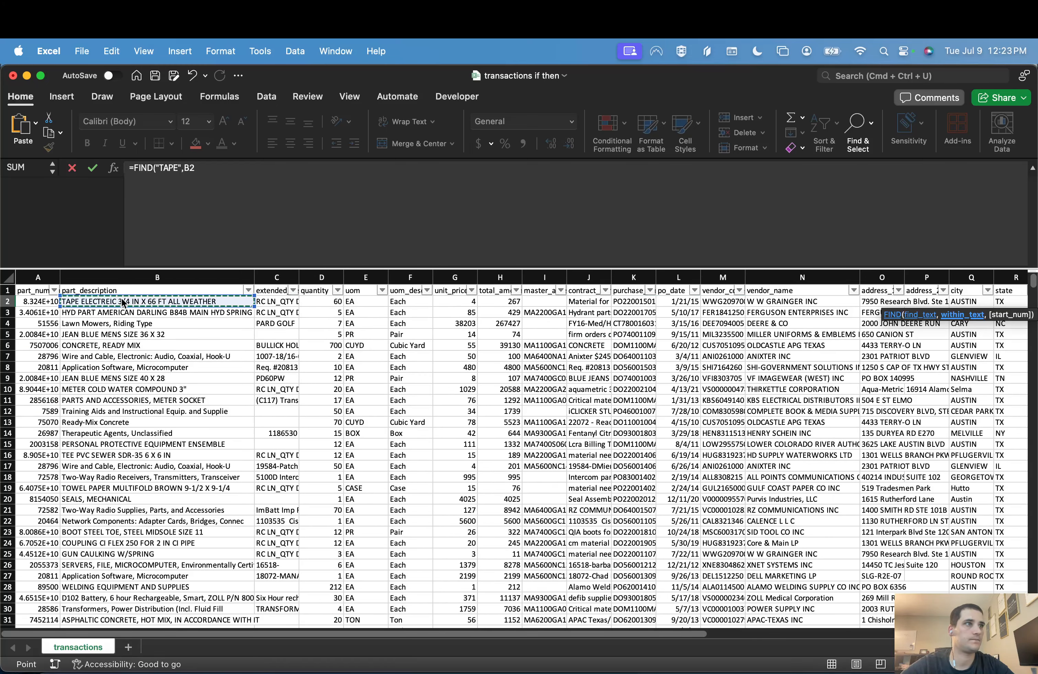
{"action": "key", "text": "Return"}
Step: Select AA2 again and check its FIND formula and result
{"action": "key", "text": "super+Tab"}
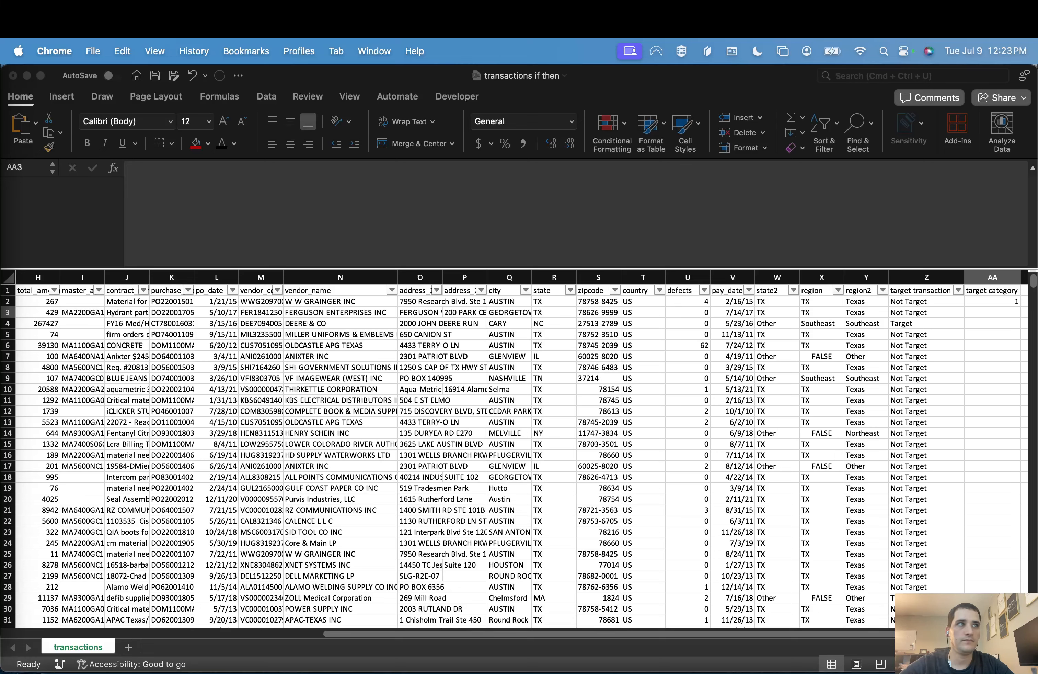
{"action": "key", "text": "super+Tab"}
{"action": "key", "text": "Up"}
{"action": "key", "text": "Up"}
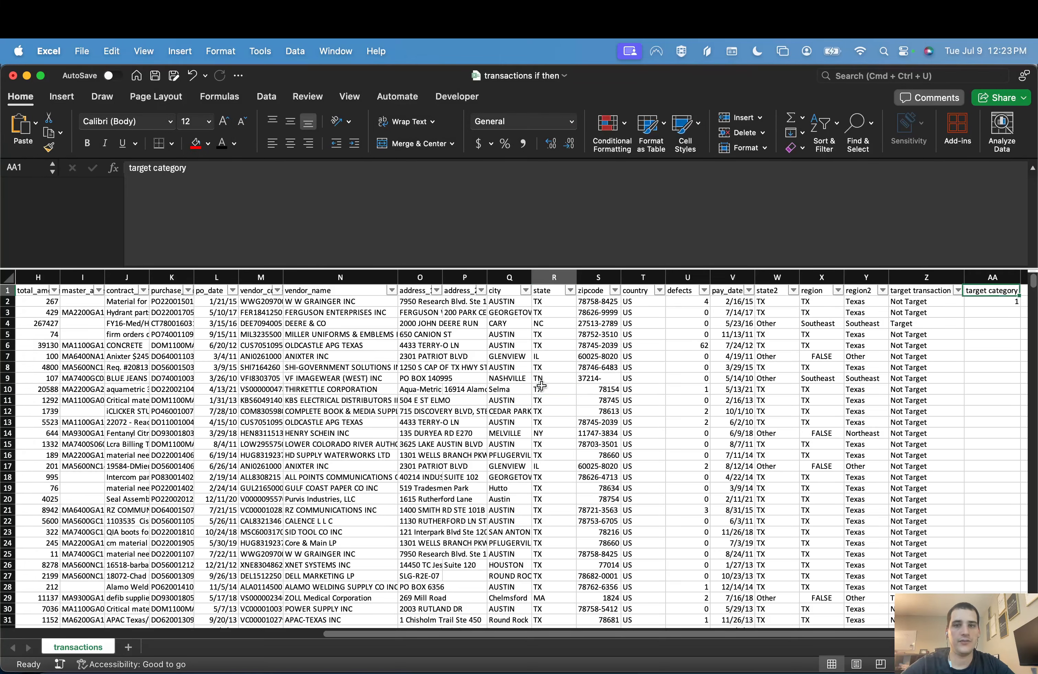
{"action": "key", "text": "Down"}
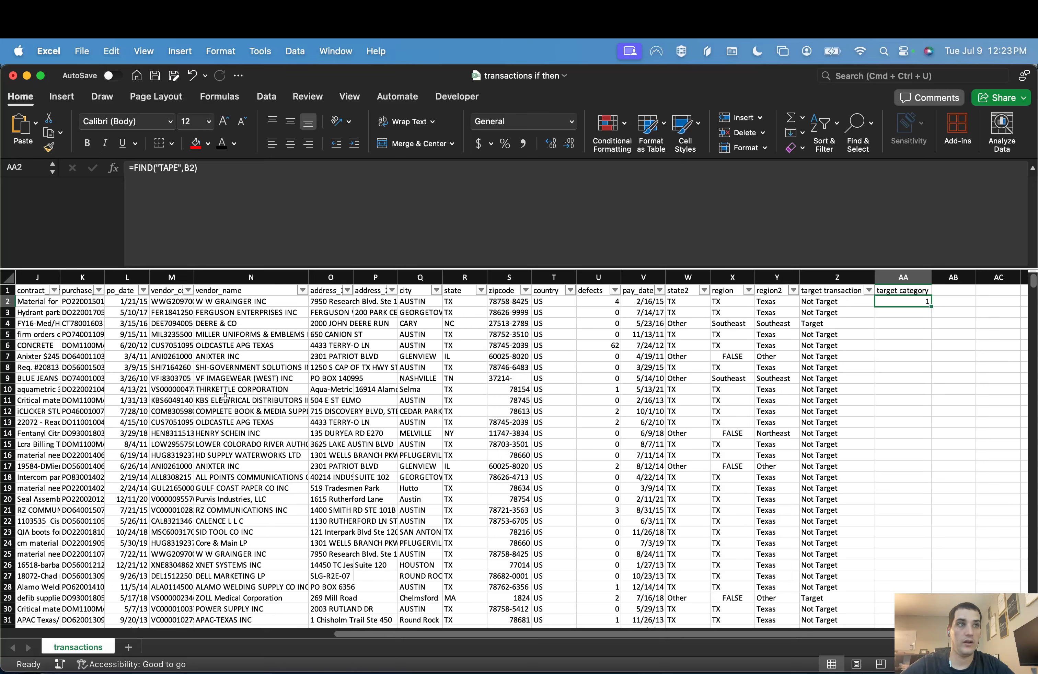
Step: Review the full part description text in B2 to pick another word to search for
{"action": "scroll", "coordinate": [225, 399], "scroll_direction": "left", "scroll_amount": 10}
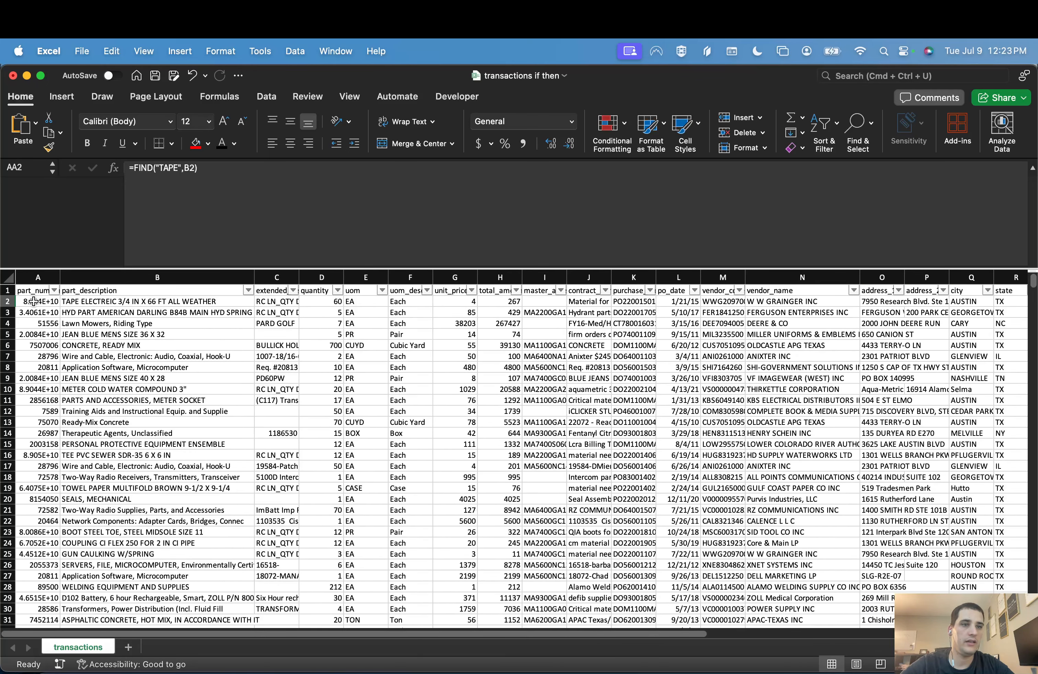
{"action": "left_click", "coordinate": [117, 301]}
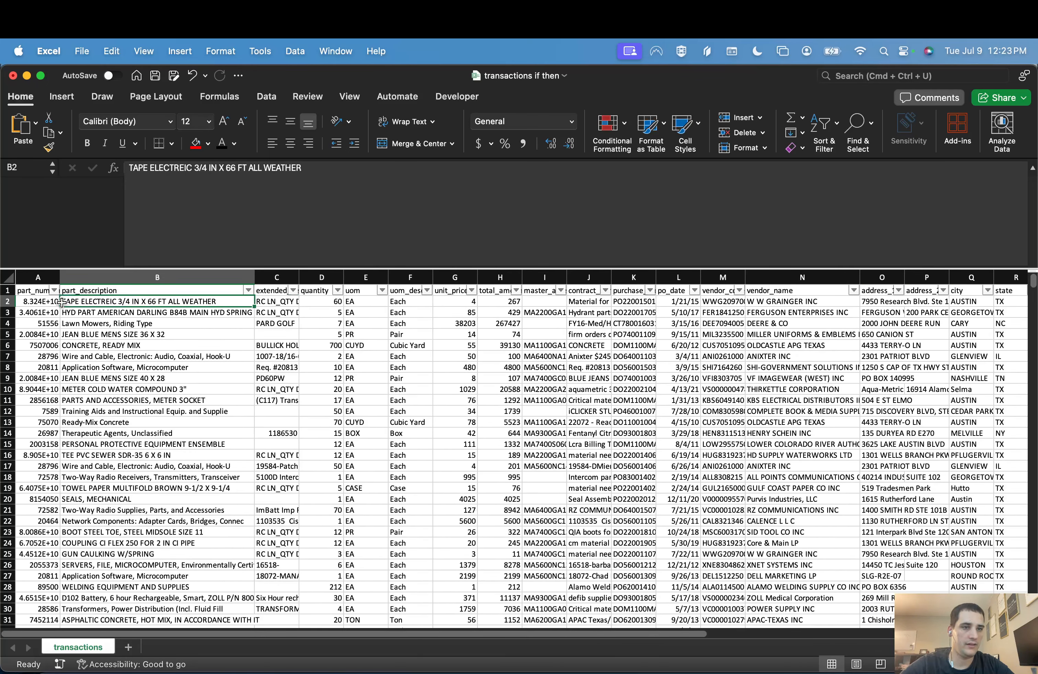
{"action": "left_click", "coordinate": [253, 168]}
{"action": "key", "text": "Escape"}
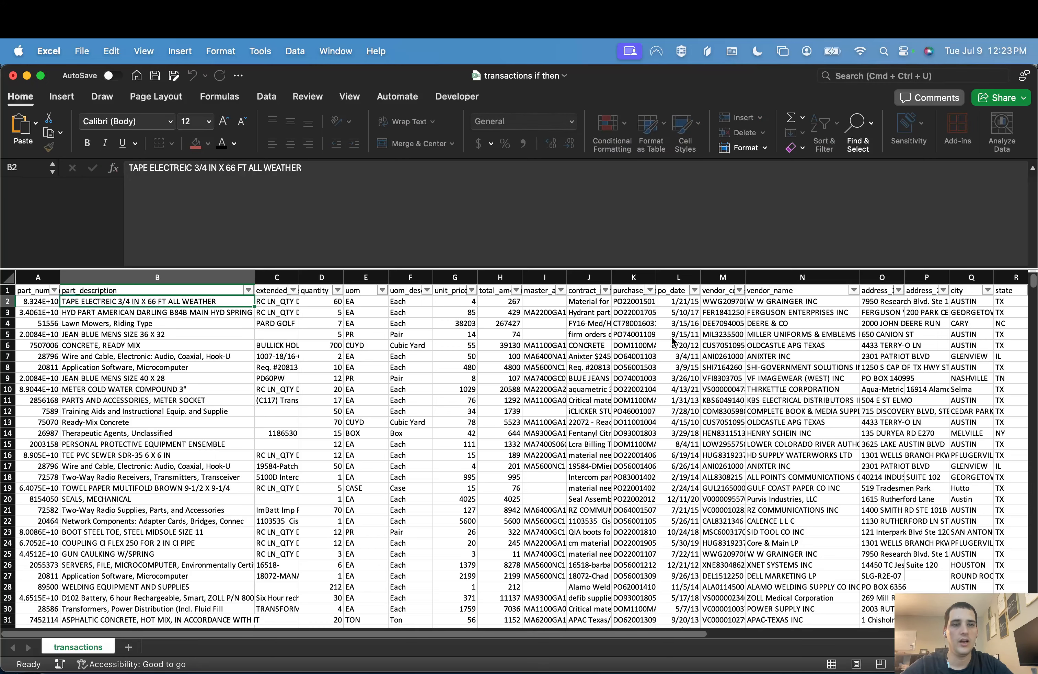
Step: Replace the search text in the AA2 formula so it reads =FIND("ALL",B2)
{"action": "key", "text": "Up"}
{"action": "key", "text": "super+Right"}
{"action": "key", "text": "Down"}
{"action": "left_click", "coordinate": [166, 169]}
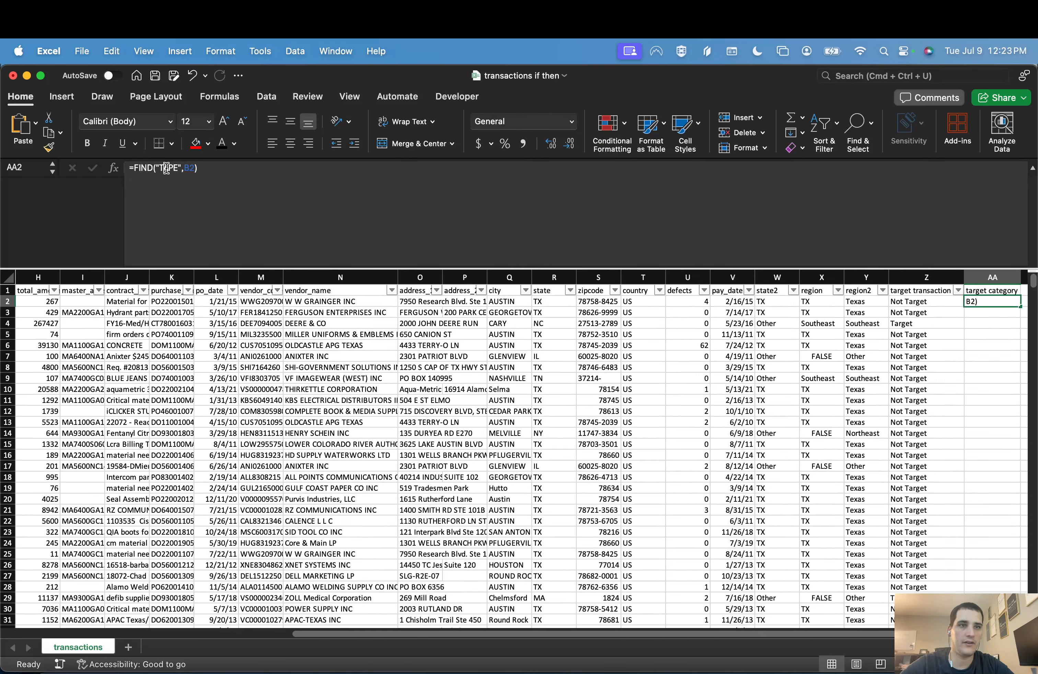
{"action": "double_click", "coordinate": [166, 169]}
{"action": "type", "text": "ALL"}
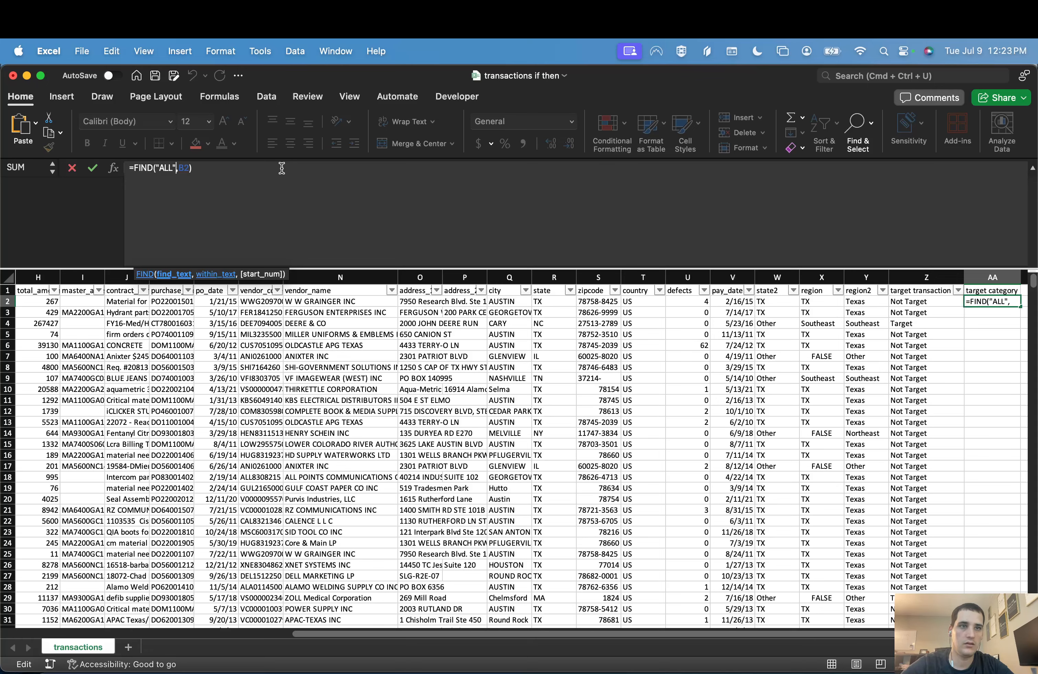
{"action": "key", "text": "Return"}
Step: Compare the FIND result in AA2 with the position of ALL in the B2 description
{"action": "key", "text": "Up"}
{"action": "key", "text": "super+Left"}
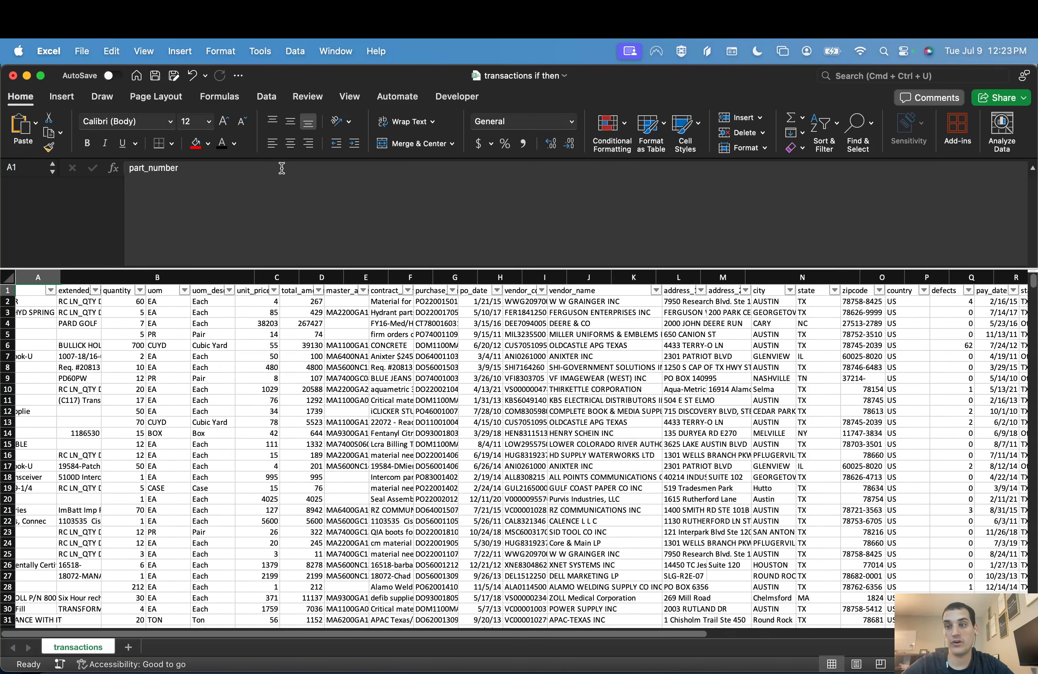
{"action": "key", "text": "Down"}
{"action": "key", "text": "Right"}
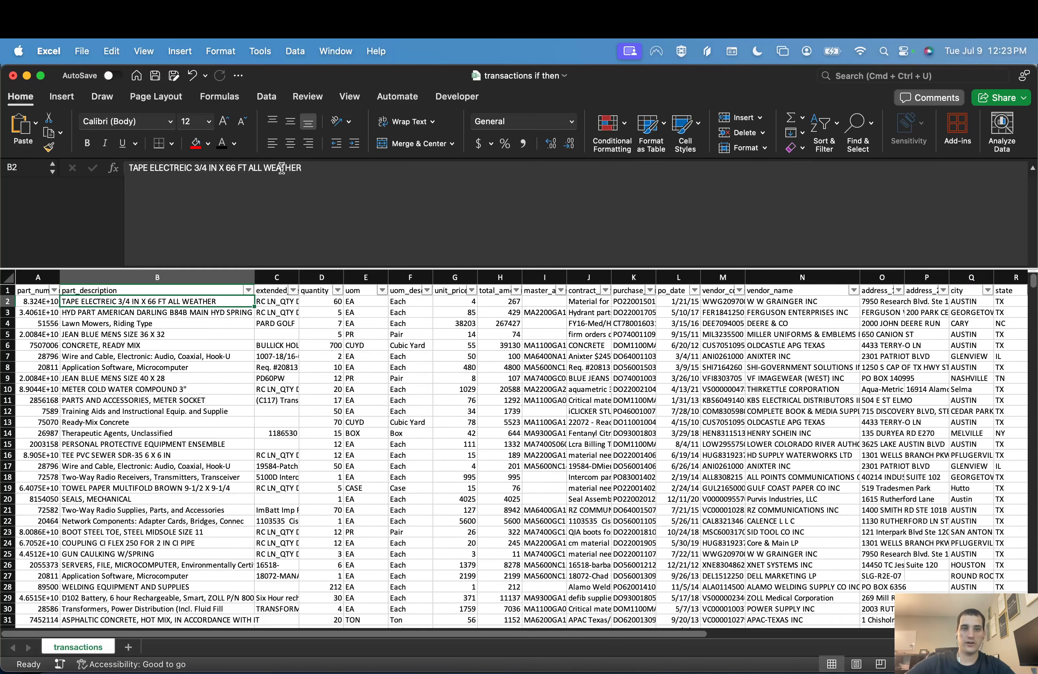
{"action": "key", "text": "Up"}
{"action": "key", "text": "super+Right"}
{"action": "scroll", "coordinate": [664, 301], "scroll_direction": "right", "scroll_amount": 3}
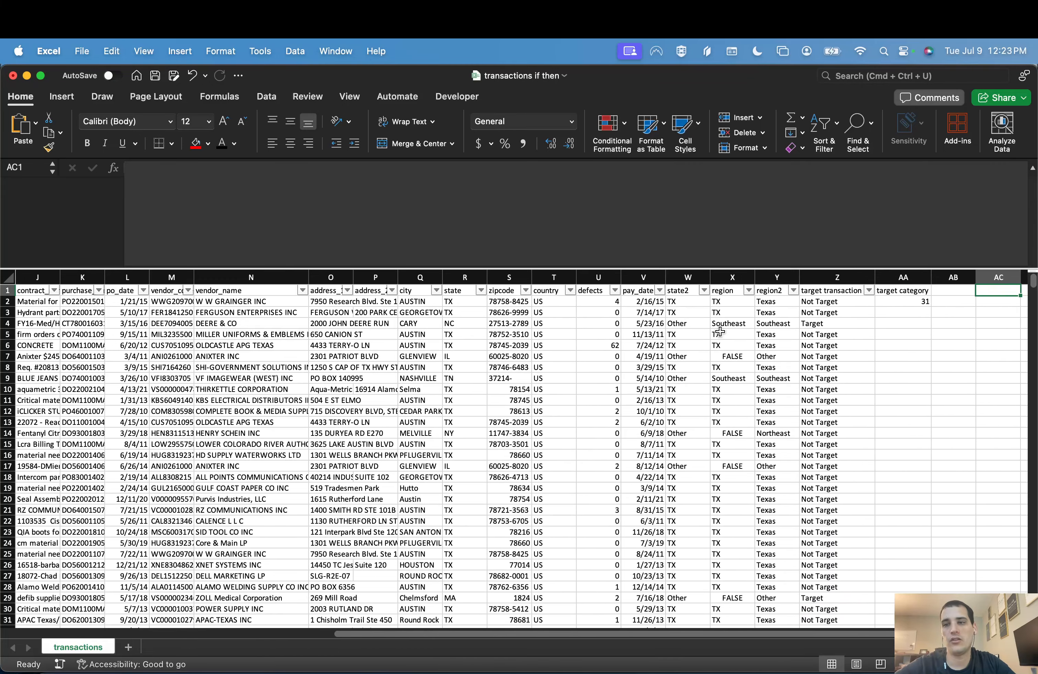
Step: Fill the AA2 FIND formula down through AA7 and inspect the copied formulas
{"action": "left_click", "coordinate": [893, 301]}
{"action": "left_click_drag", "start_coordinate": [929, 308], "coordinate": [928, 357]}
{"action": "left_click", "coordinate": [914, 302]}
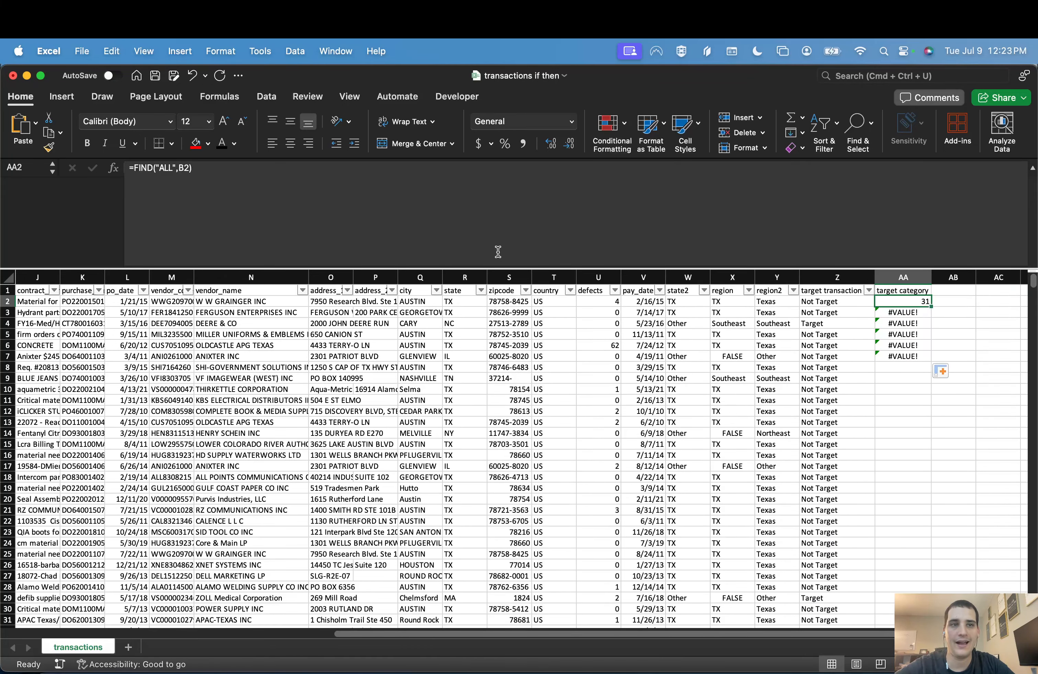
{"action": "key", "text": "Down"}
{"action": "key", "text": "Down"}
{"action": "key", "text": "Down"}
{"action": "key", "text": "Down"}
{"action": "key", "text": "Down"}
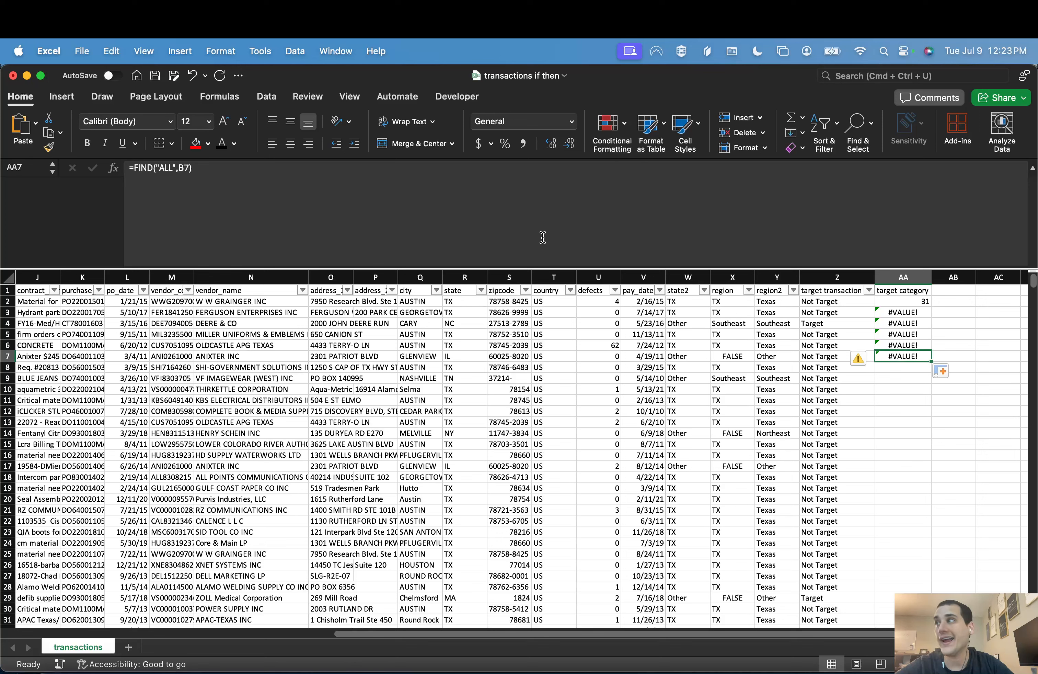
{"action": "key", "text": "Up"}
{"action": "key", "text": "Up"}
{"action": "key", "text": "Up"}
{"action": "key", "text": "Up"}
{"action": "key", "text": "Up"}
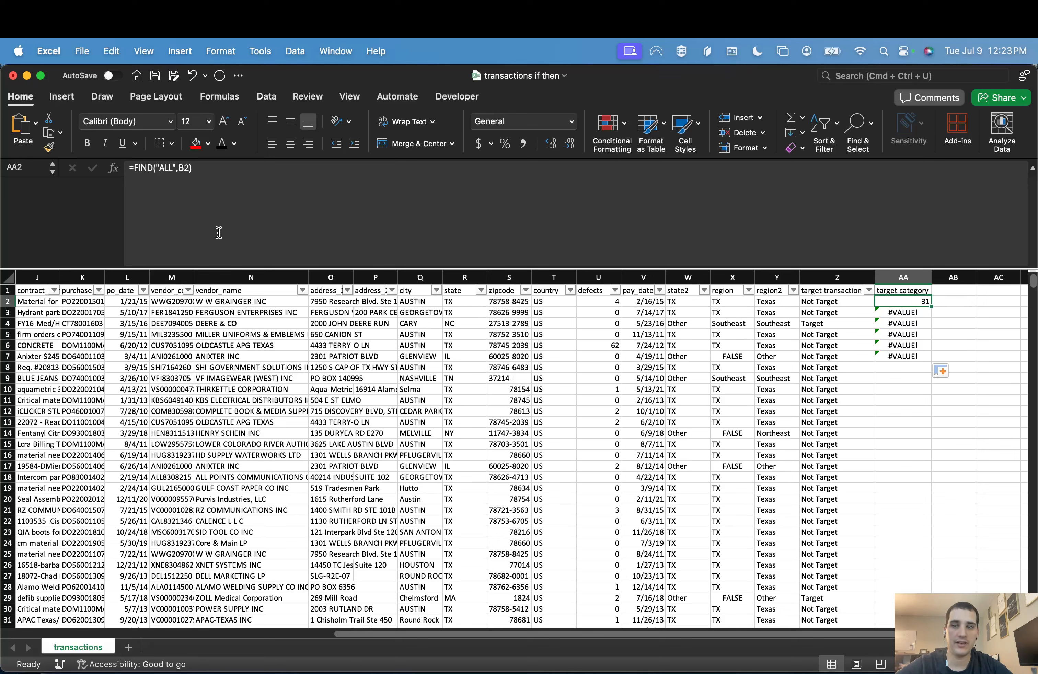
{"action": "left_click", "coordinate": [134, 168]}
{"action": "type", "text": "IF"}
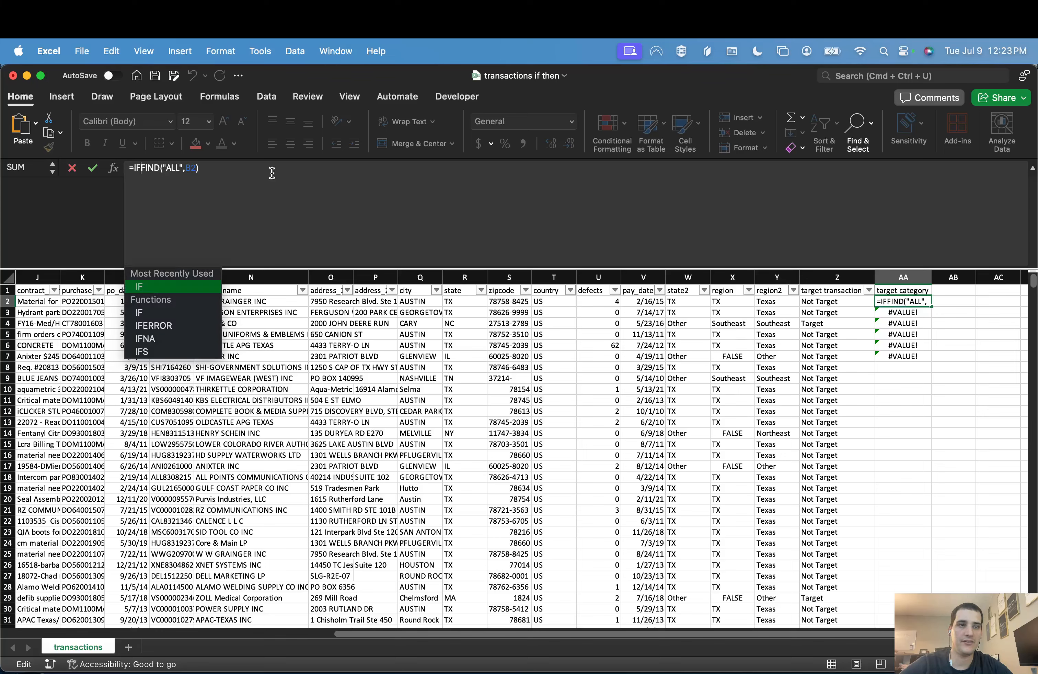
{"action": "type", "text": "E"}
{"action": "key", "text": "Tab"}
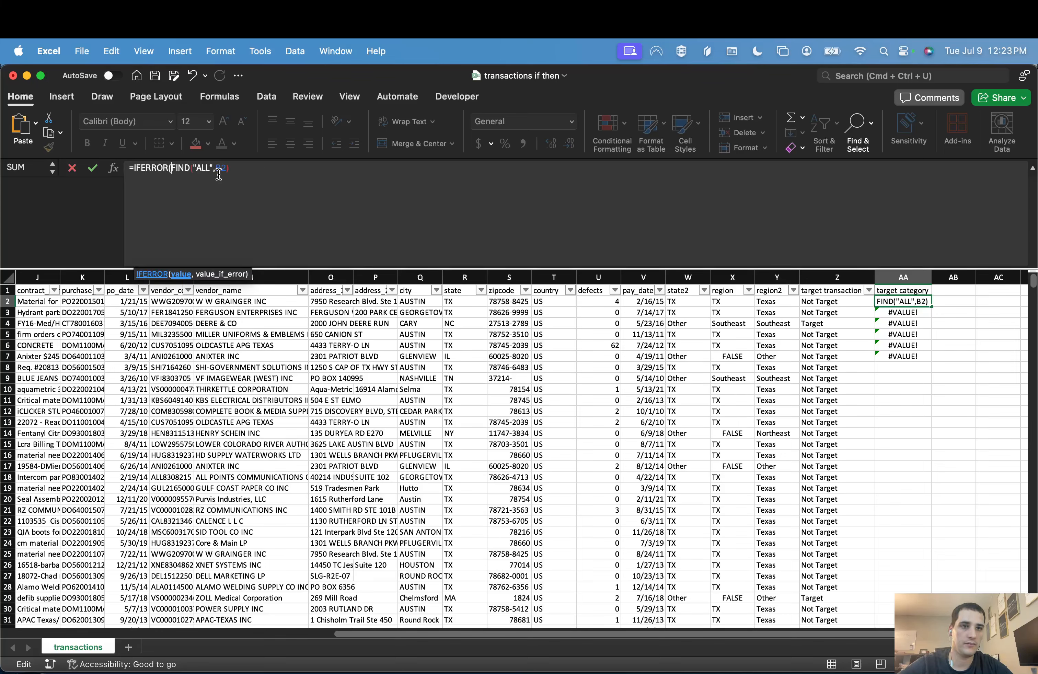
{"action": "key", "text": "Escape"}
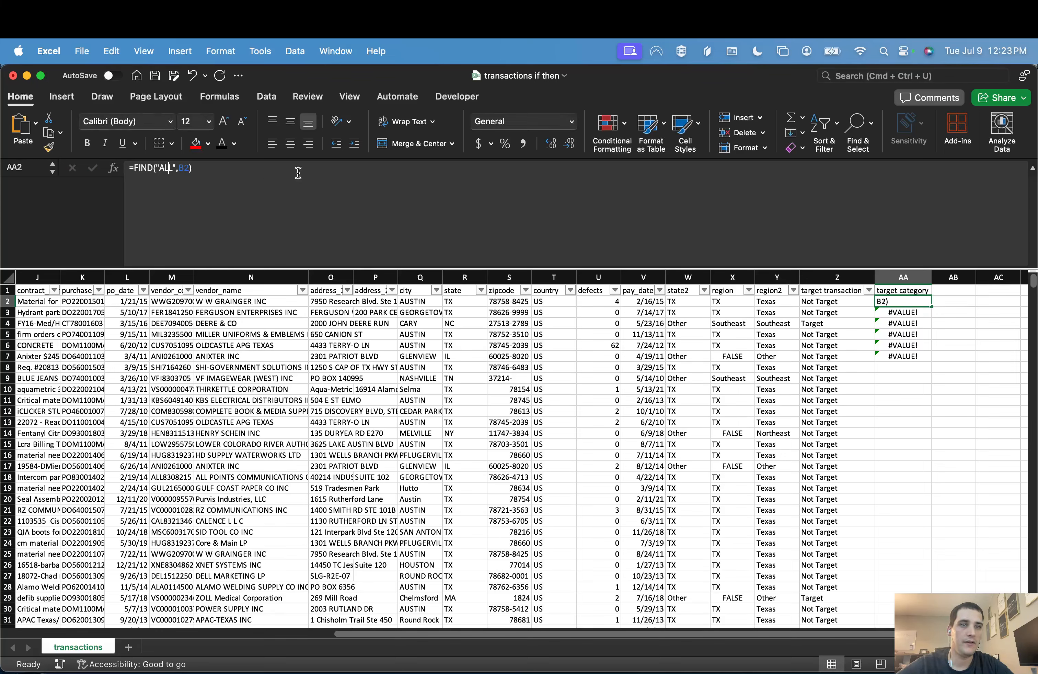
Step: Set the search text in the AA2 formula to "All" to test case sensitivity
{"action": "key", "text": "Right"}
{"action": "key", "text": "BackSpace"}
{"action": "key", "text": "BackSpace"}
{"action": "type", "text": "ll"}
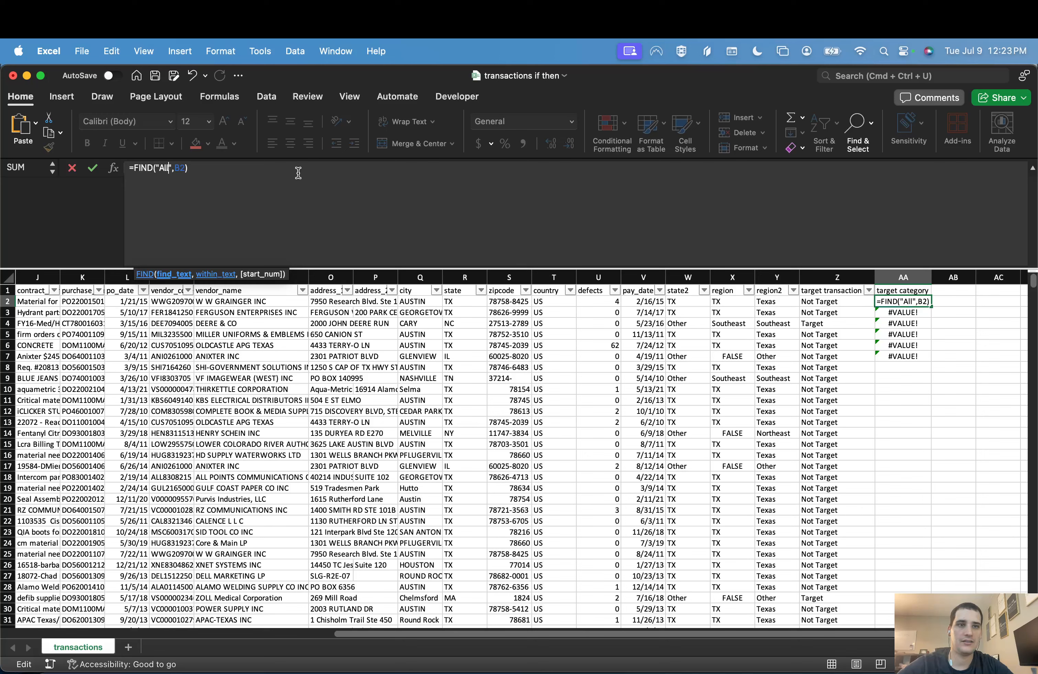
{"action": "key", "text": "Return"}
{"action": "key", "text": "Up"}
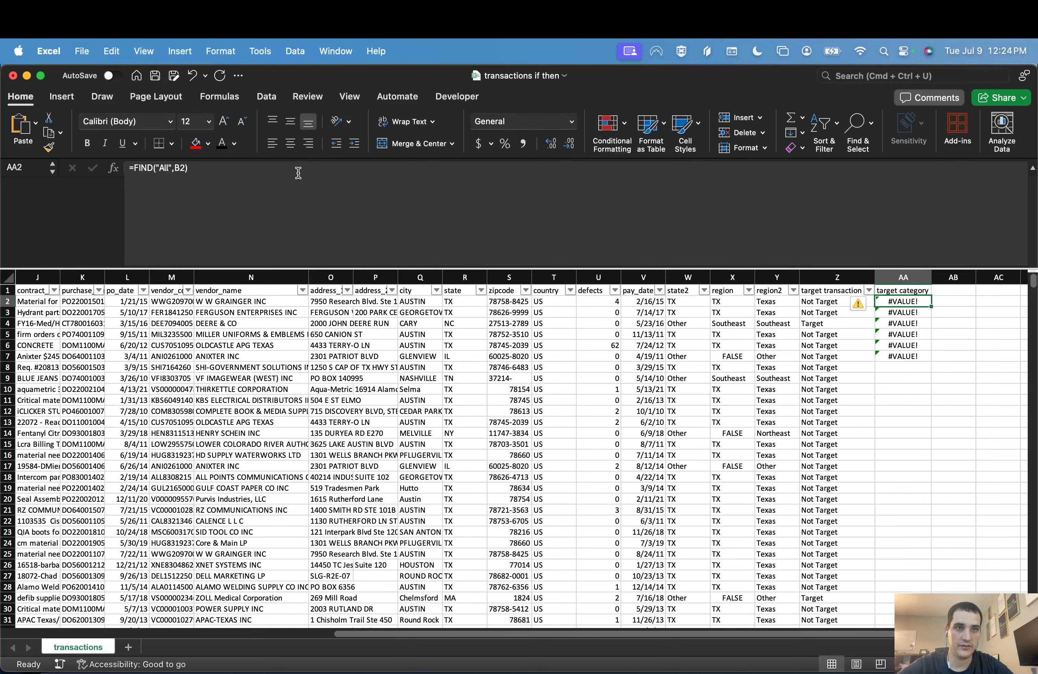
Step: Replace the search text in the AA2 FIND formula with lowercase "all"
{"action": "left_click", "coordinate": [297, 172]}
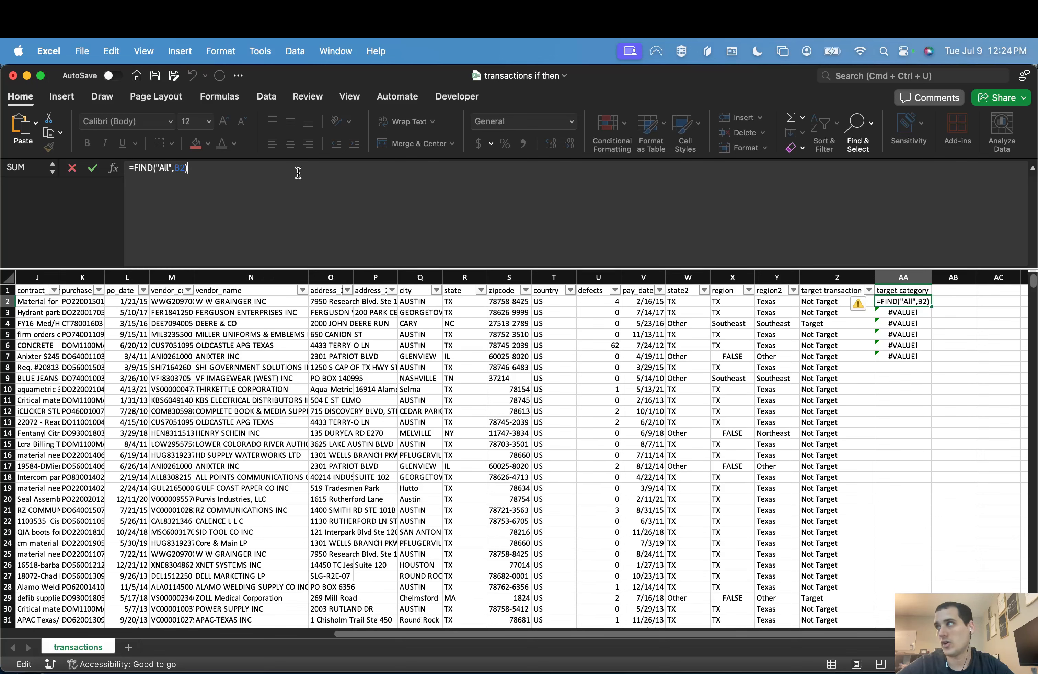
{"action": "key", "text": "Left"}
{"action": "key", "text": "Left"}
{"action": "key", "text": "Left"}
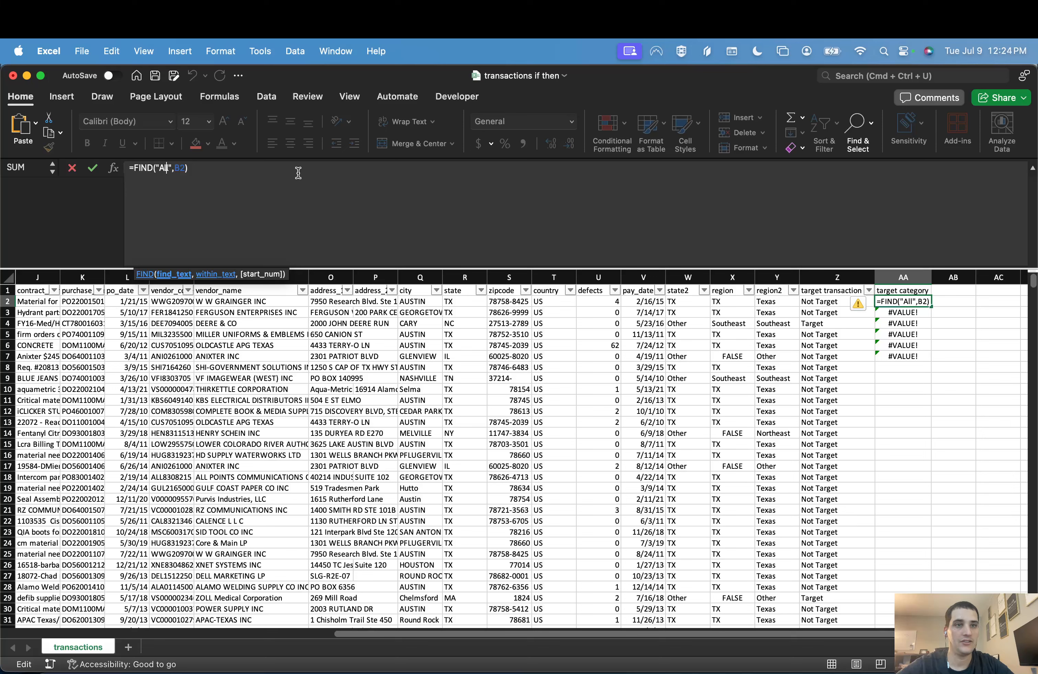
{"action": "key", "text": "BackSpace"}
{"action": "key", "text": "BackSpace"}
{"action": "key", "text": "BackSpace"}
{"action": "type", "text": "all"}
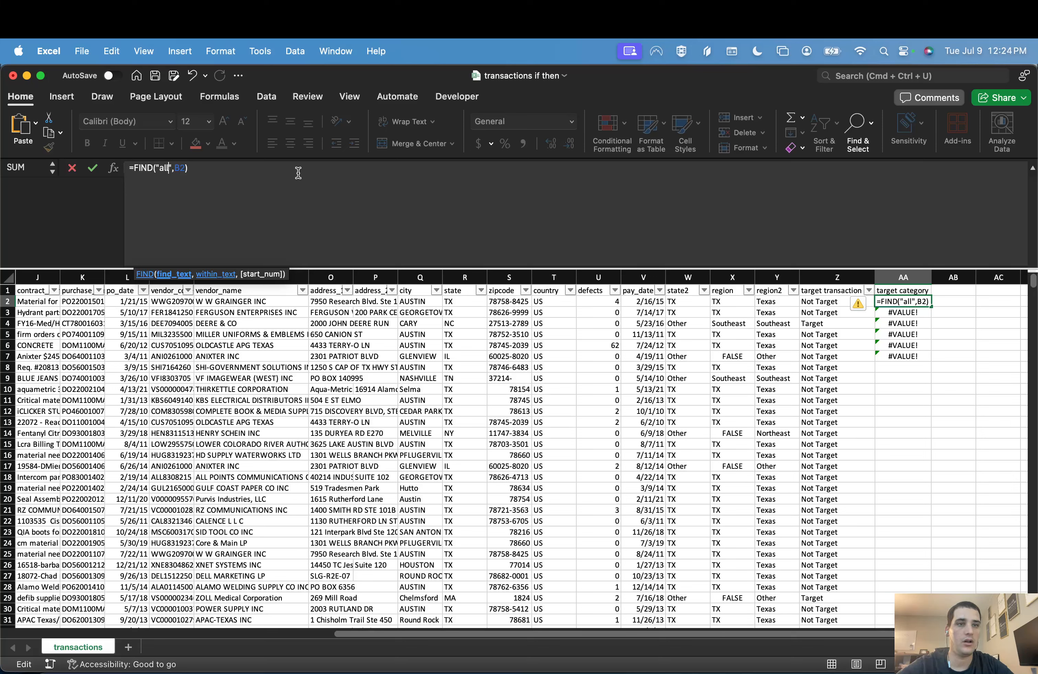
Step: Wrap the B2 reference in LOWER, giving =FIND("all",LOWER(B2)) in AA2, and fill the formula down through AA7
{"action": "key", "text": "Right"}
{"action": "type", "text": "lower"}
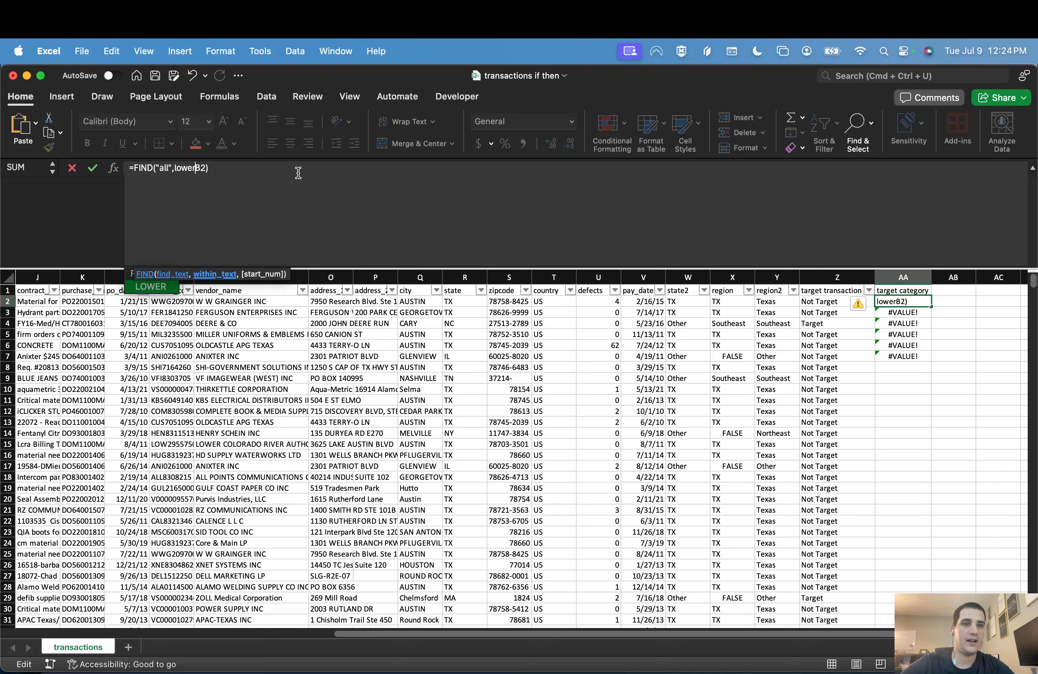
{"action": "type", "text": "("}
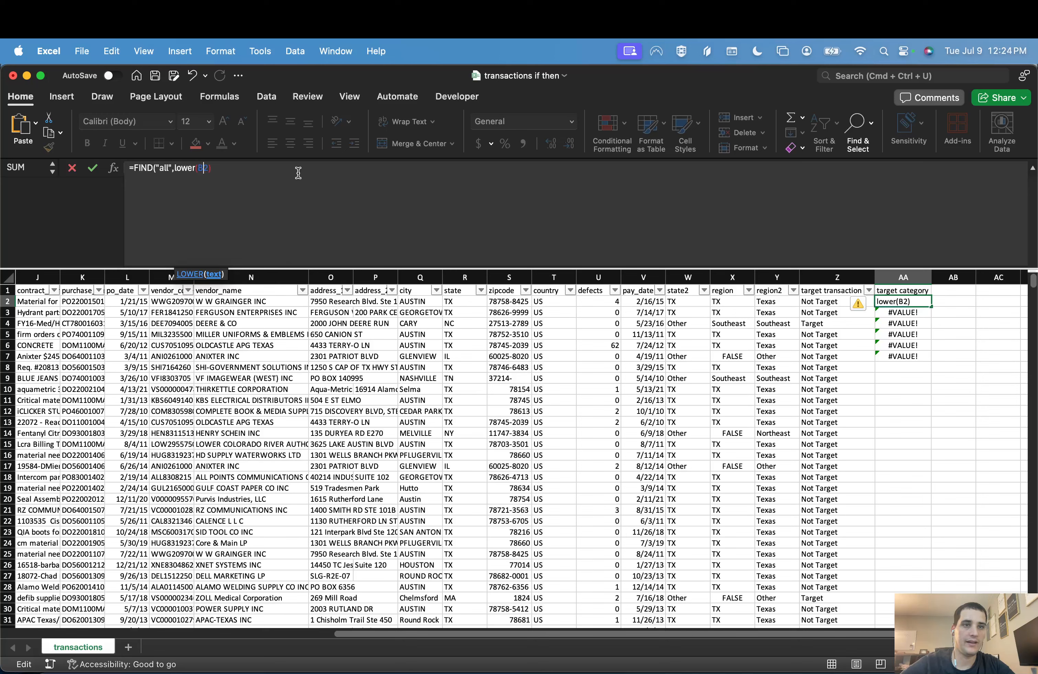
{"action": "key", "text": "Right"}
{"action": "key", "text": "Right"}
{"action": "key", "text": "Right"}
{"action": "type", "text": ")"}
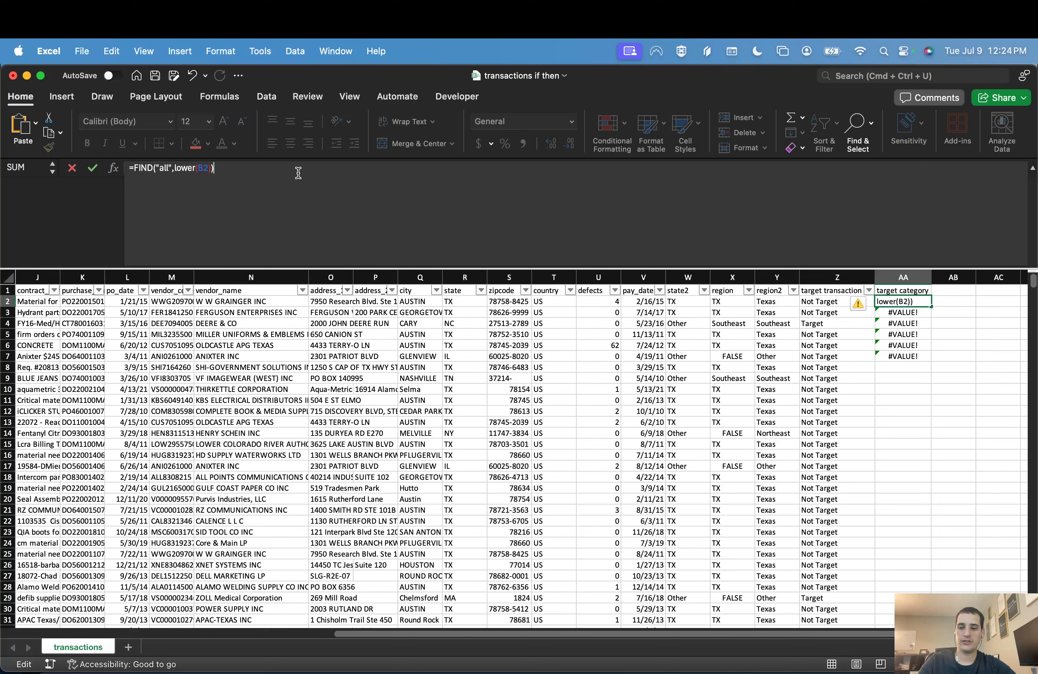
{"action": "key", "text": "Return"}
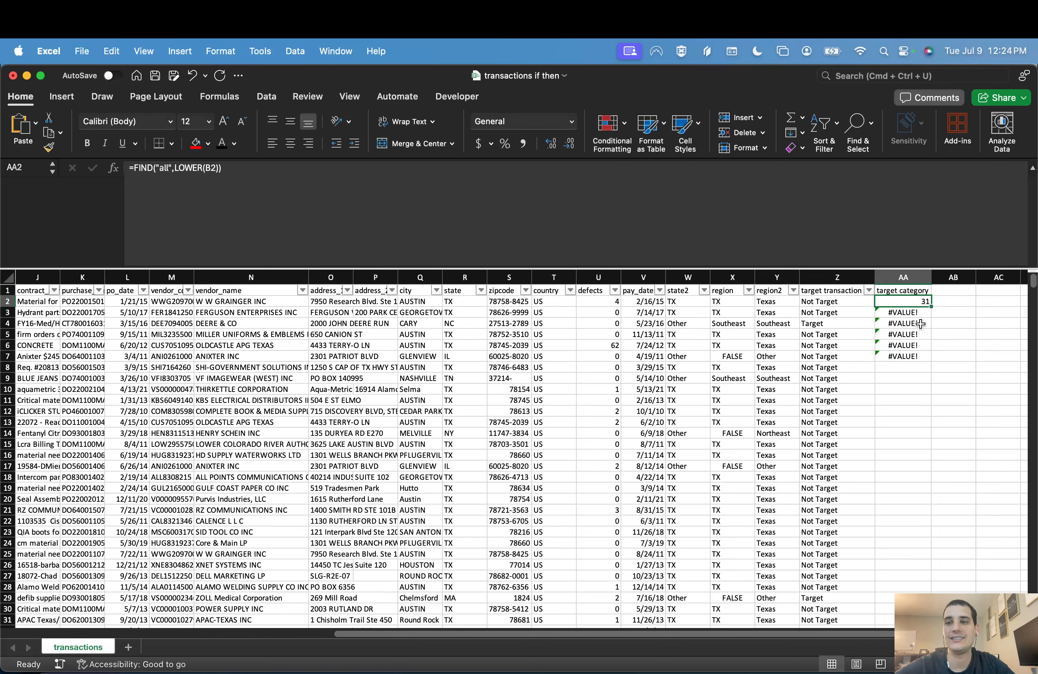
{"action": "left_click_drag", "start_coordinate": [931, 306], "coordinate": [931, 356]}
{"action": "left_click", "coordinate": [918, 299]}
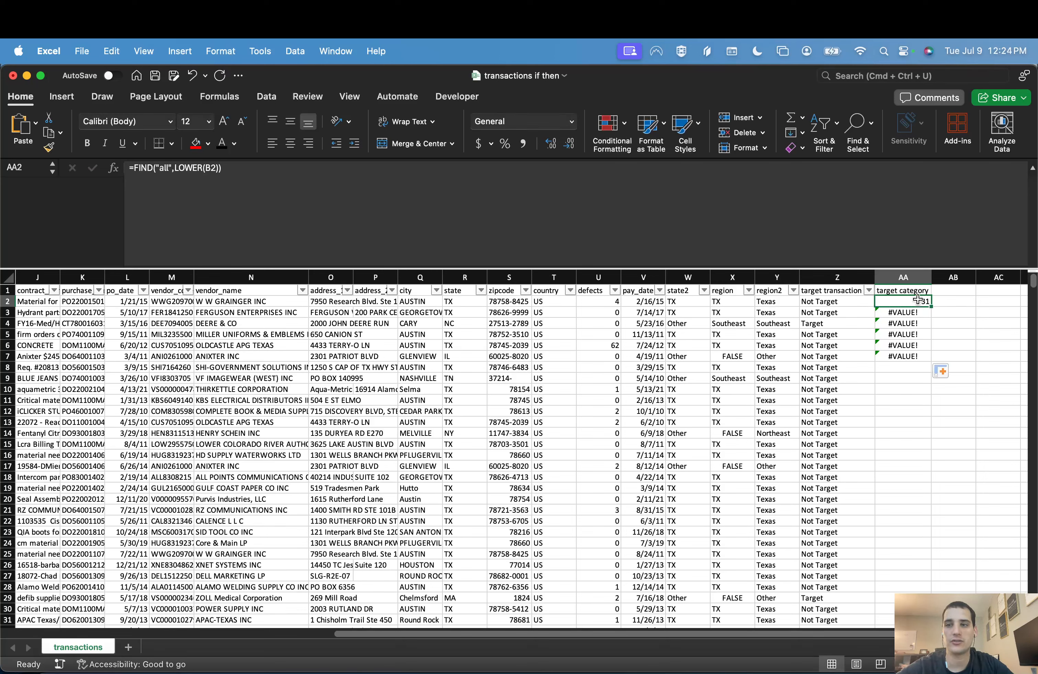
Step: Change the search text in the AA2 formula to "battery", giving =FIND("battery",LOWER(B2))
{"action": "left_click", "coordinate": [170, 168]}
{"action": "key", "text": "BackSpace"}
{"action": "key", "text": "BackSpace"}
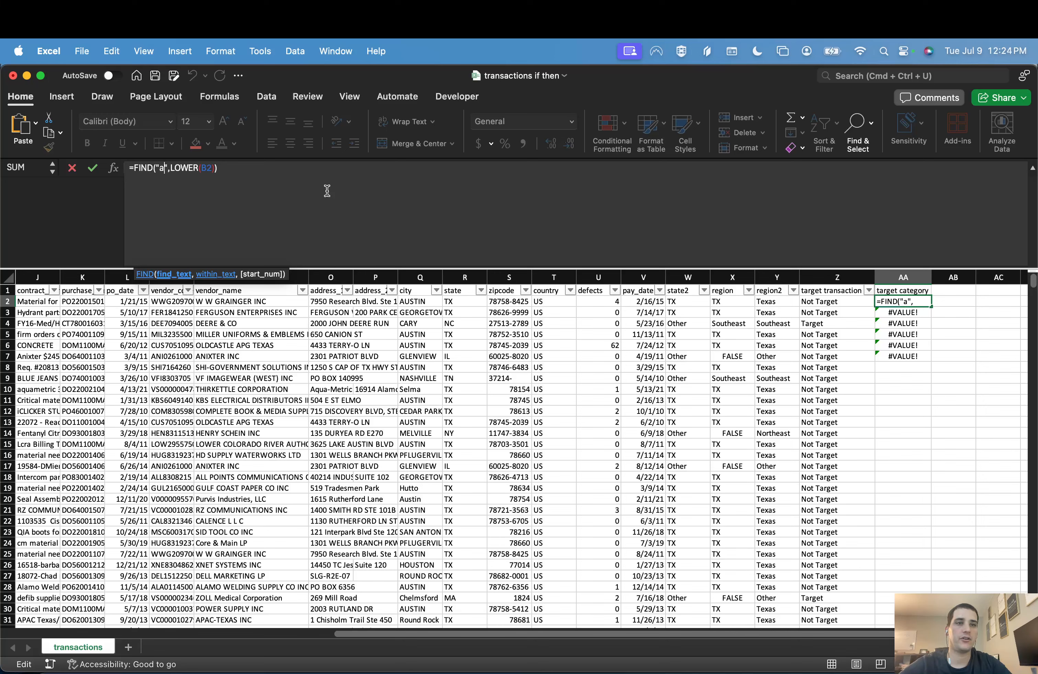
{"action": "key", "text": "BackSpace"}
{"action": "type", "text": "battery"}
{"action": "key", "text": "Return"}
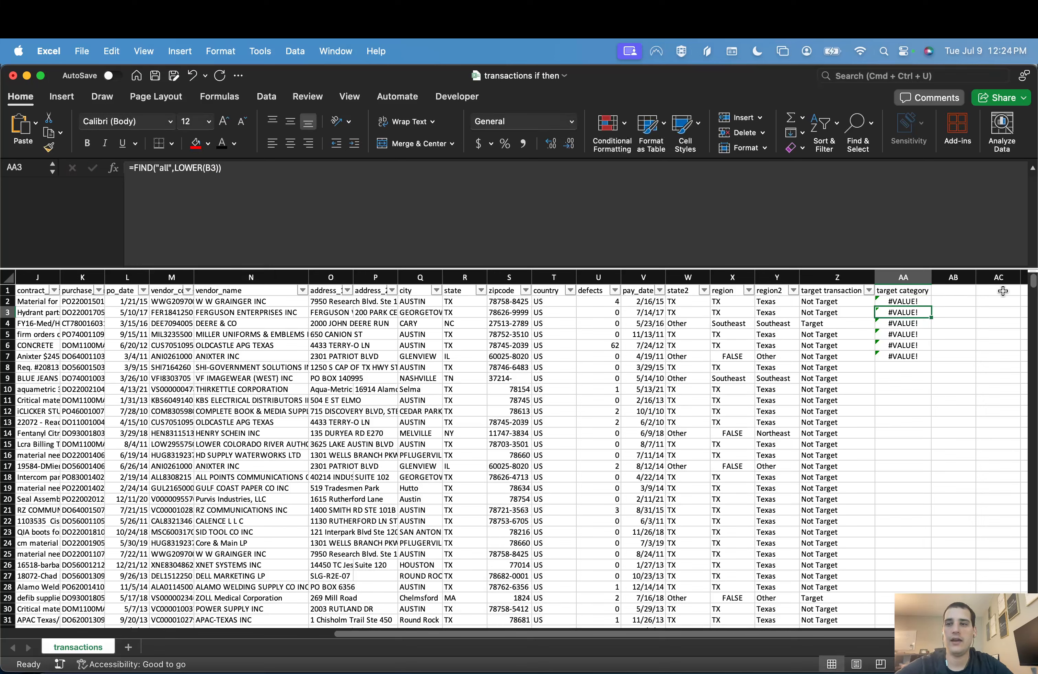
Step: Fill the battery FIND formula from AA2 down the entire target category column
{"action": "left_click", "coordinate": [918, 302]}
{"action": "left_click_drag", "start_coordinate": [931, 306], "coordinate": [918, 359]}
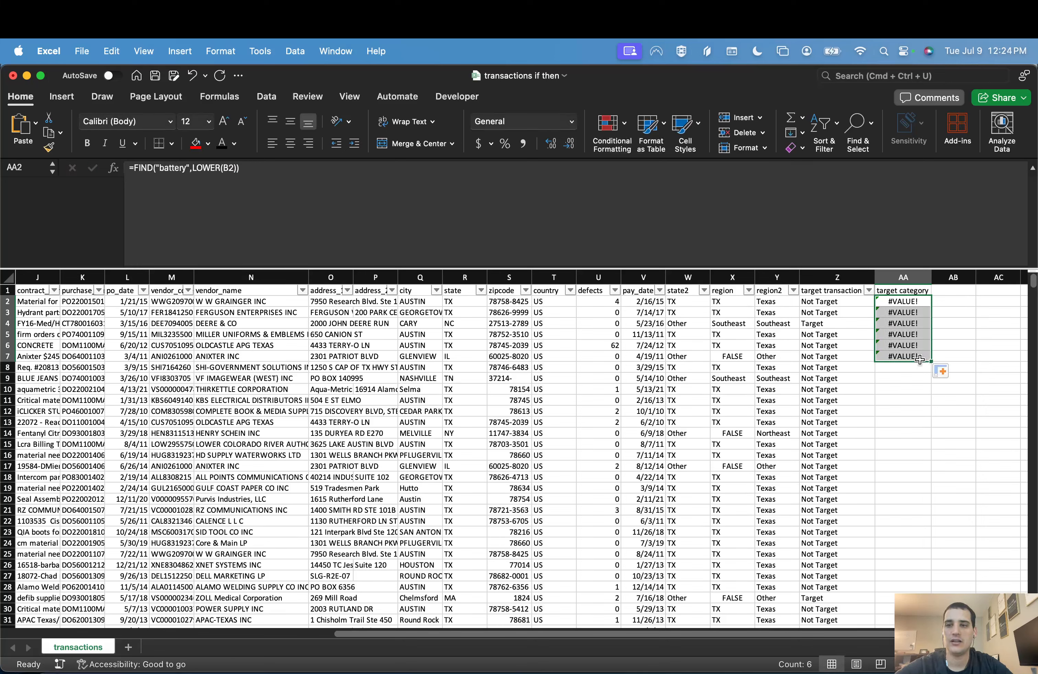
{"action": "double_click", "coordinate": [931, 362]}
Step: Find a row with a numeric result in the target category column and compare it with its part description
{"action": "scroll", "coordinate": [906, 487], "scroll_direction": "down", "scroll_amount": 3}
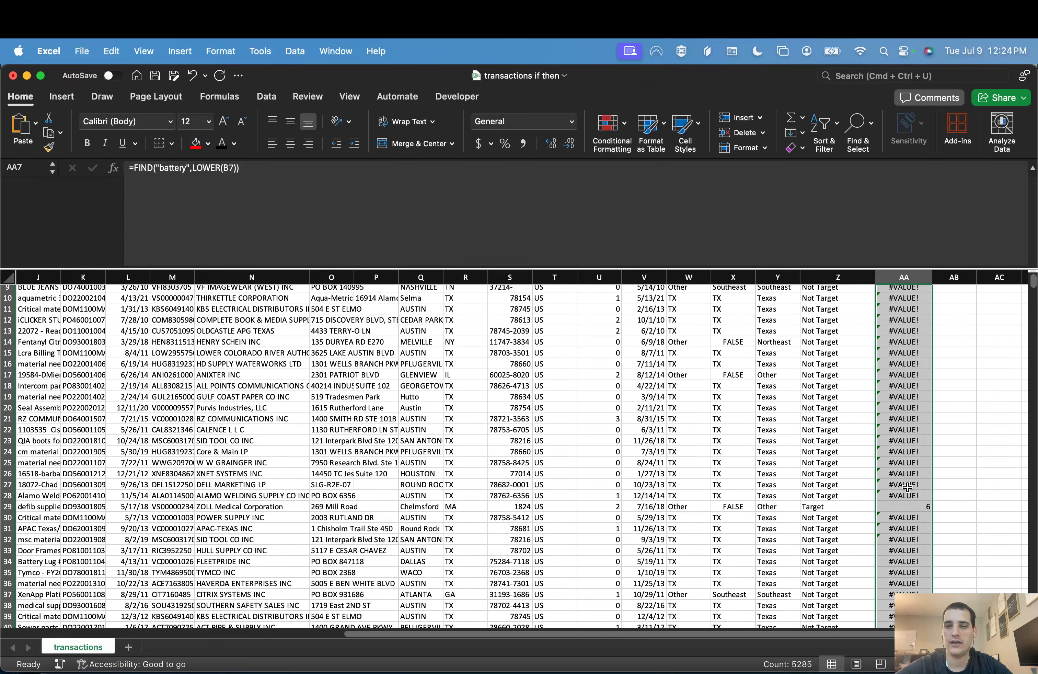
{"action": "scroll", "coordinate": [907, 487], "scroll_direction": "down", "scroll_amount": 2}
{"action": "left_click", "coordinate": [905, 468]}
{"action": "scroll", "coordinate": [89, 464], "scroll_direction": "left", "scroll_amount": 10}
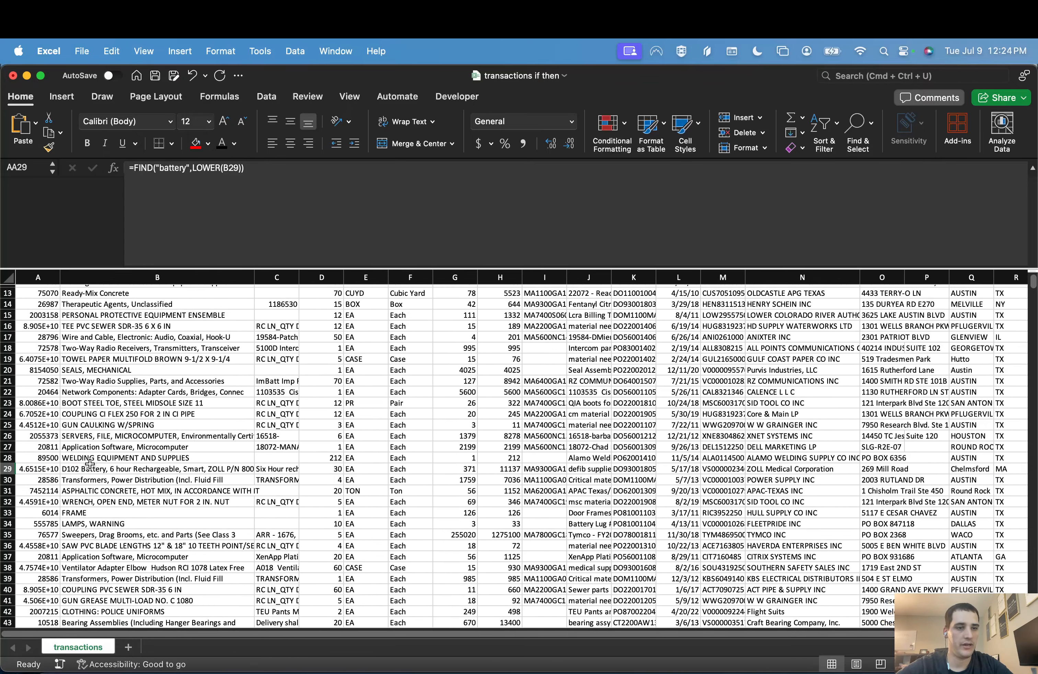
{"action": "scroll", "coordinate": [90, 464], "scroll_direction": "right", "scroll_amount": 1}
{"action": "left_click", "coordinate": [8, 469]}
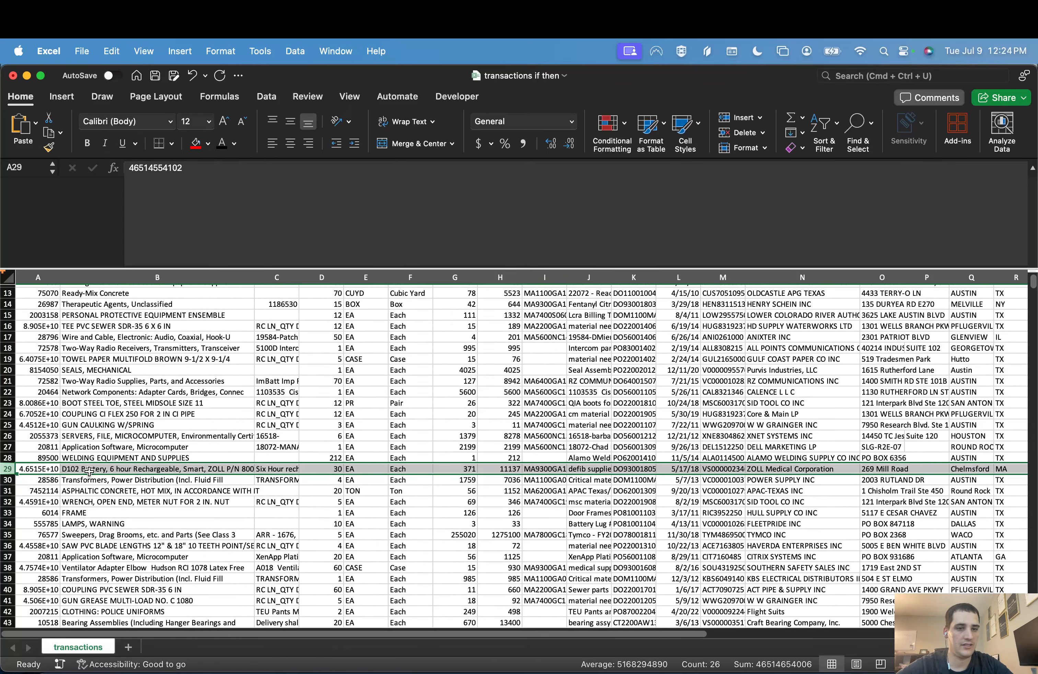
{"action": "scroll", "coordinate": [90, 472], "scroll_direction": "right", "scroll_amount": 10}
{"action": "left_click", "coordinate": [877, 524]}
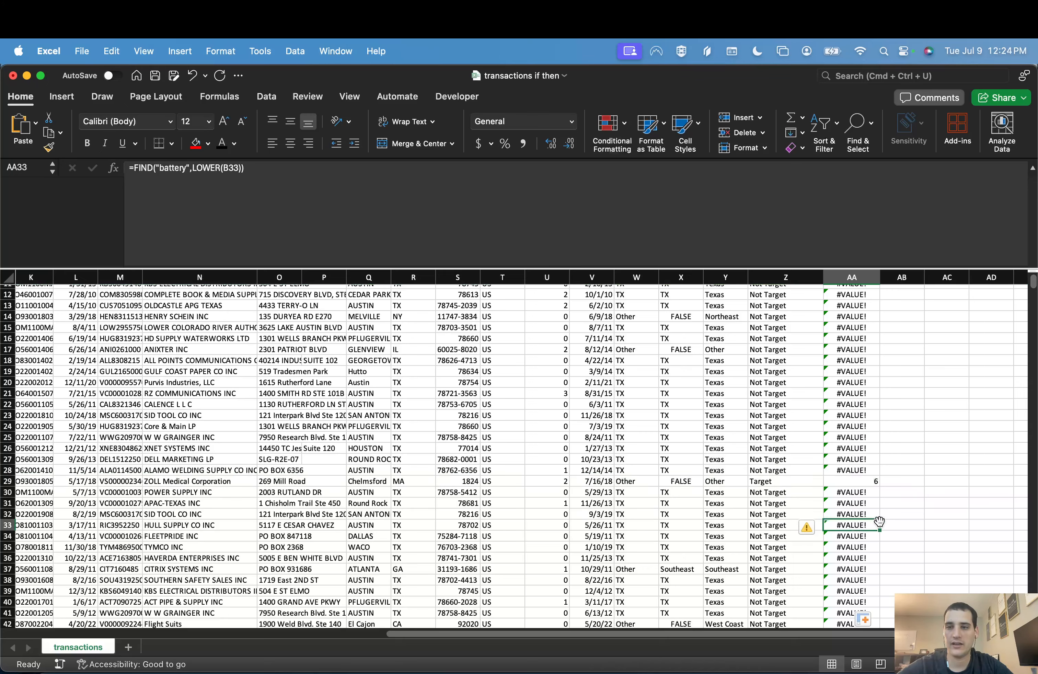
Step: Wrap the AA2 formula in IFERROR with a fallback of 0, giving =IFERROR(FIND("battery",LOWER(B2)),0), and fill it down the column
{"action": "key", "text": "super+Up"}
{"action": "key", "text": "Down"}
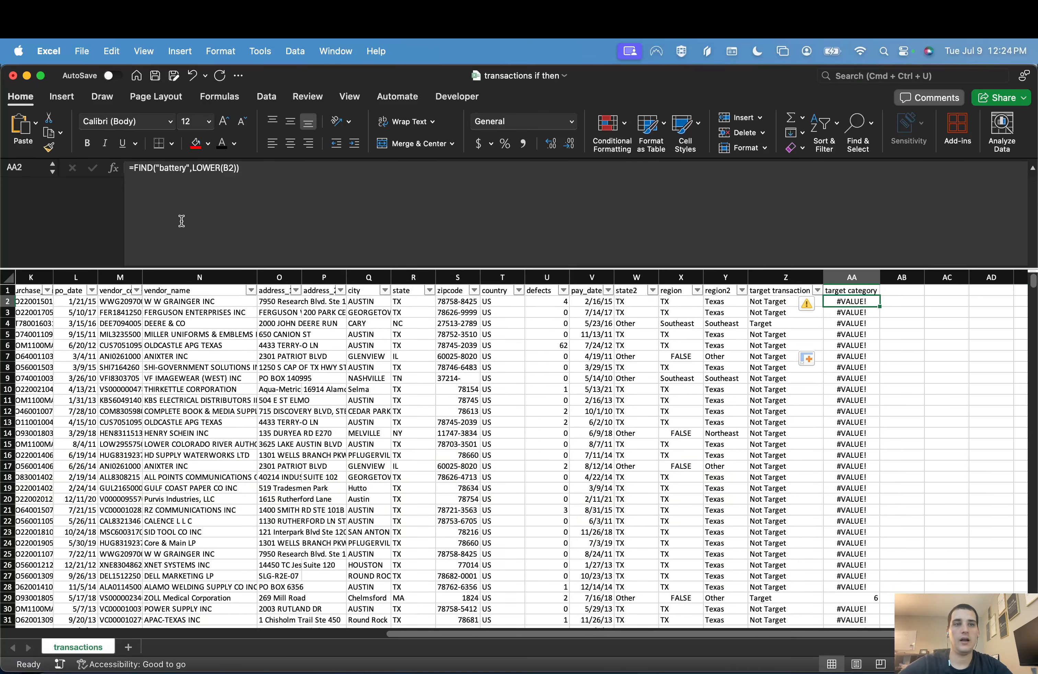
{"action": "left_click", "coordinate": [134, 171]}
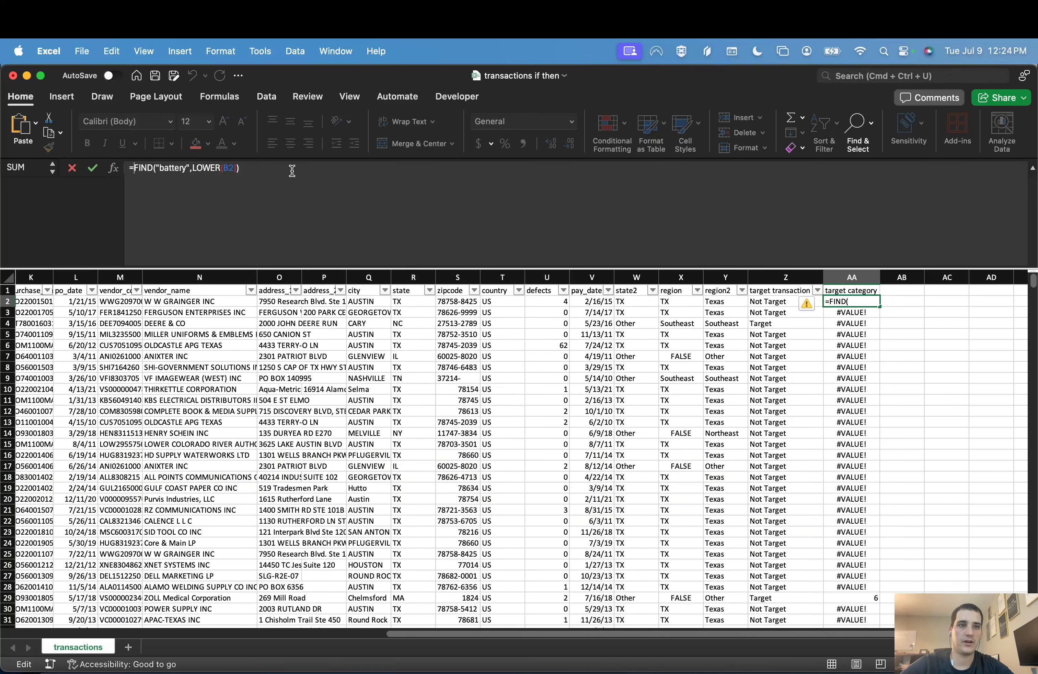
{"action": "type", "text": "IFERROR("}
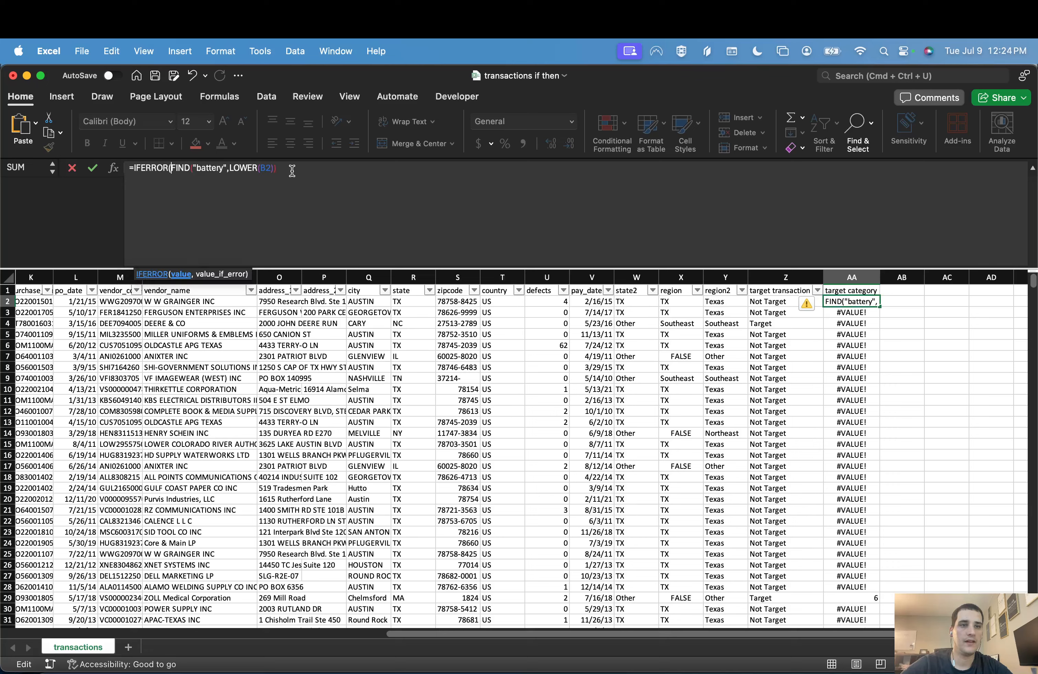
{"action": "left_click", "coordinate": [336, 172]}
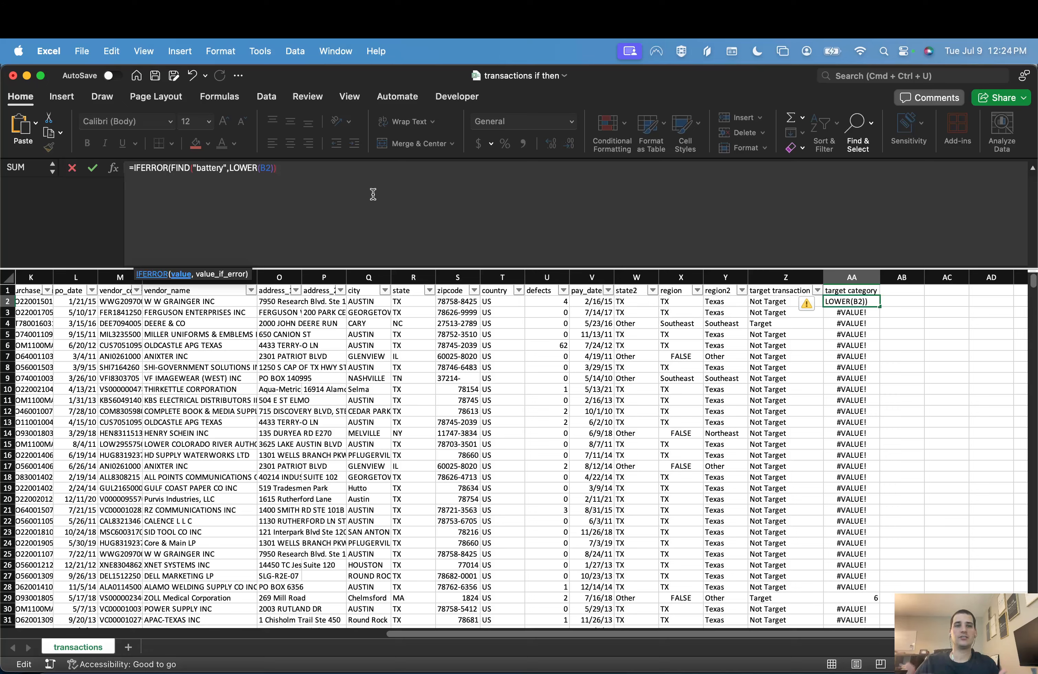
{"action": "type", "text": ",0)"}
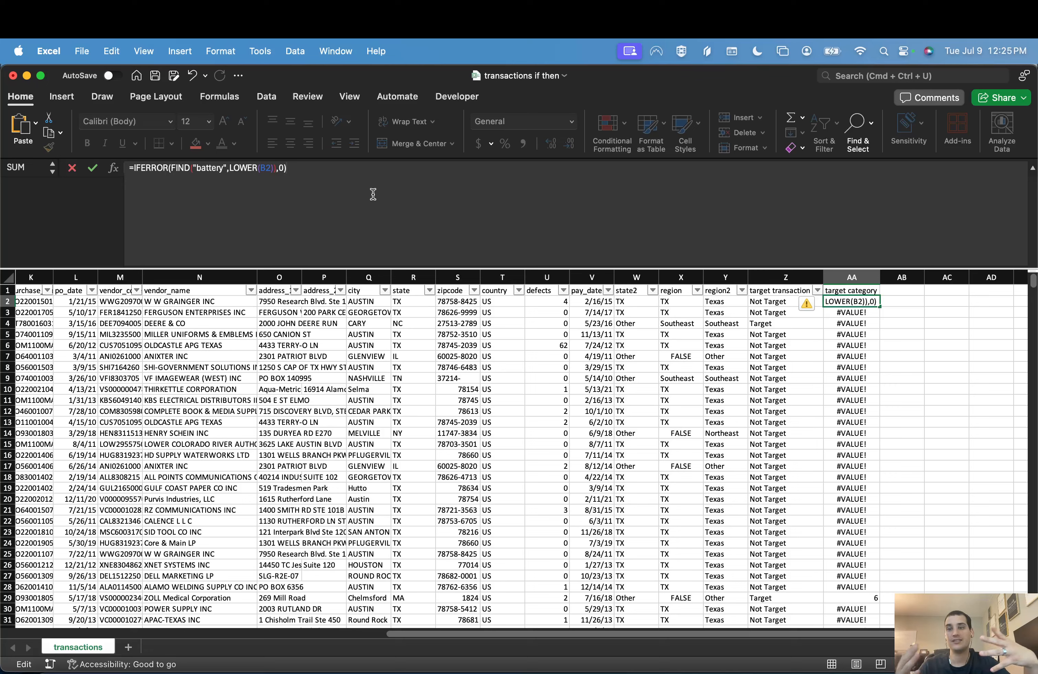
{"action": "key", "text": "Return"}
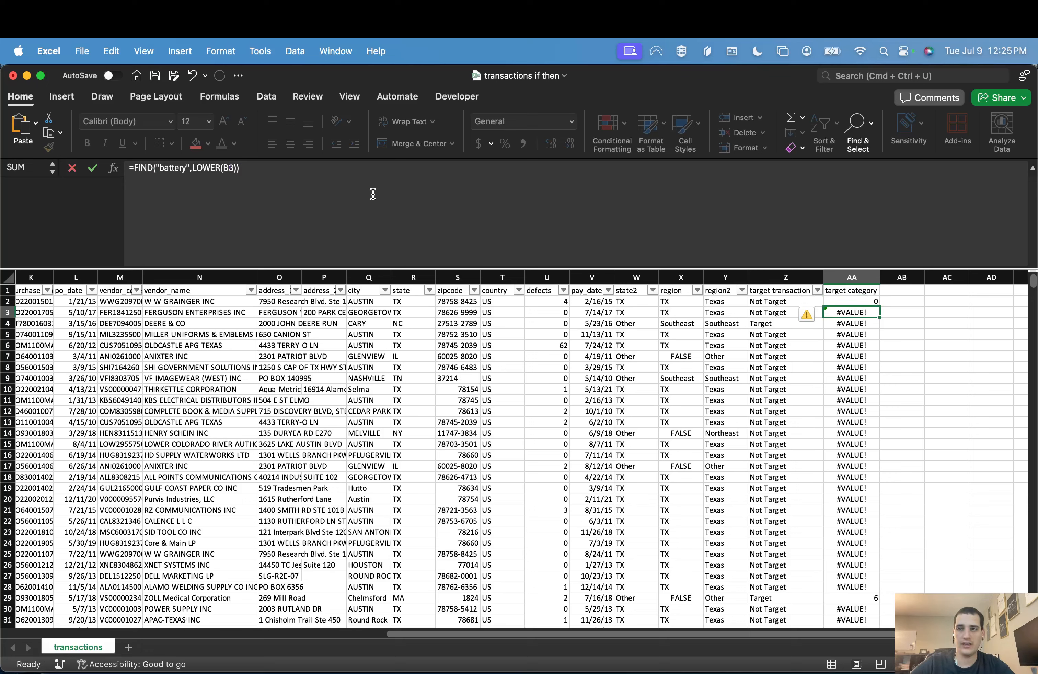
{"action": "double_click", "coordinate": [876, 305]}
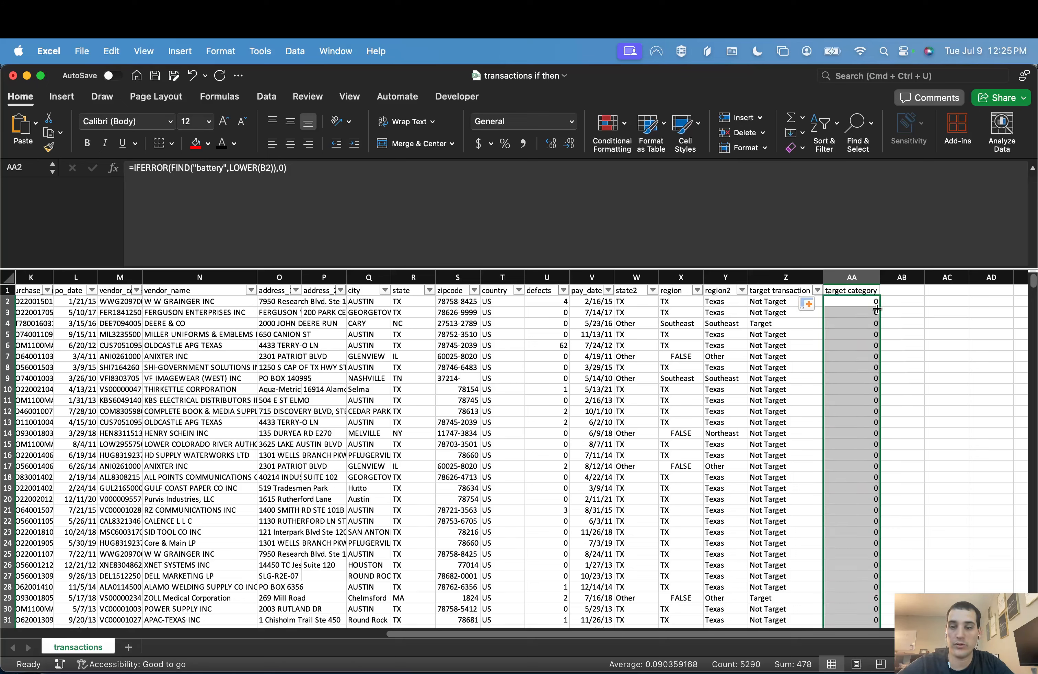
Step: Rename the AA1 header to "find battery" and enter the header "target category" in AB1
{"action": "left_click", "coordinate": [859, 303]}
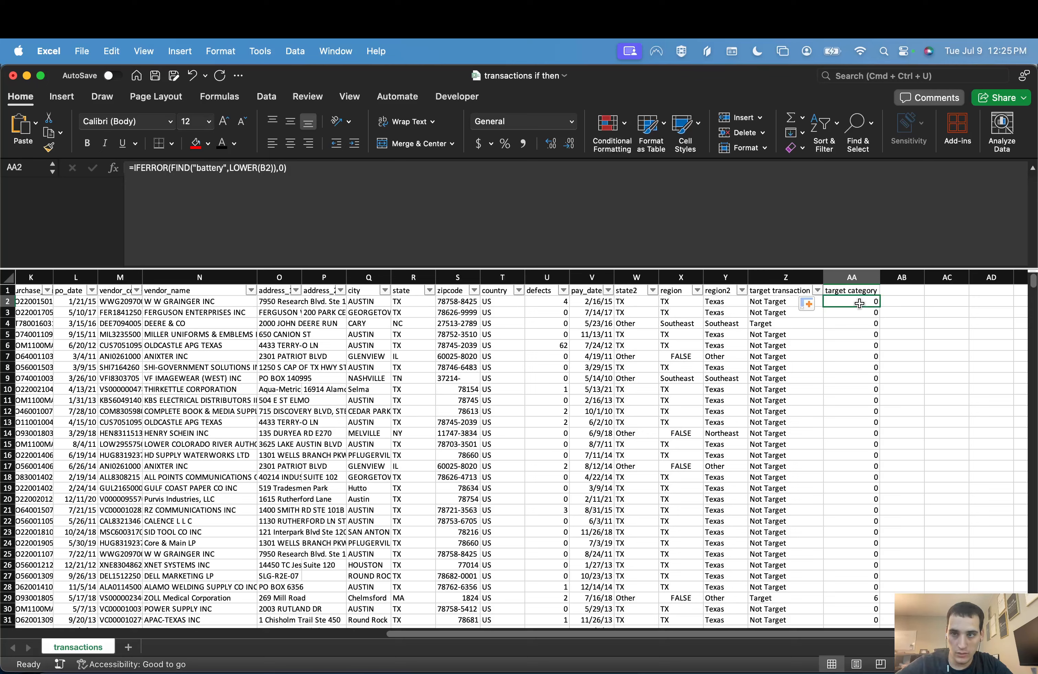
{"action": "key", "text": "Up"}
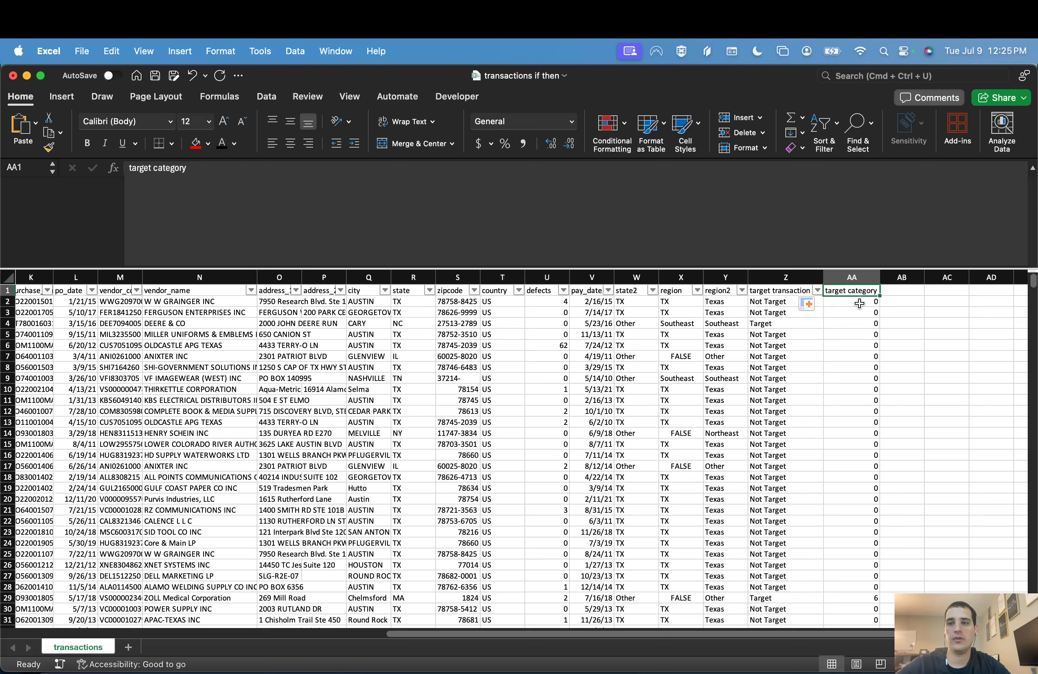
{"action": "type", "text": "find battery"}
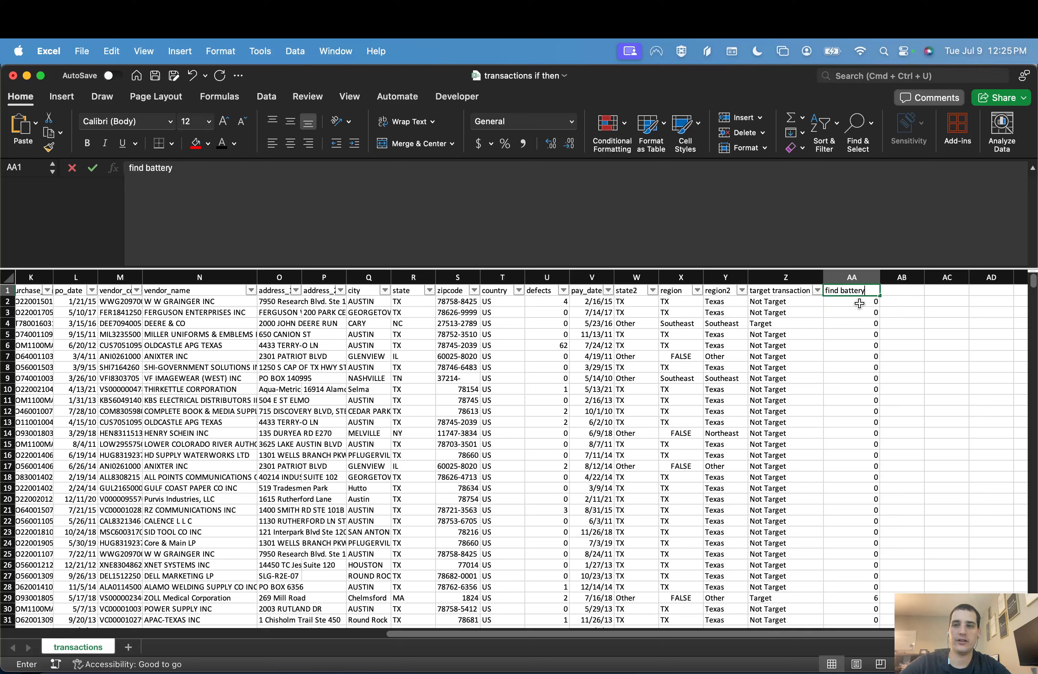
{"action": "key", "text": "Tab"}
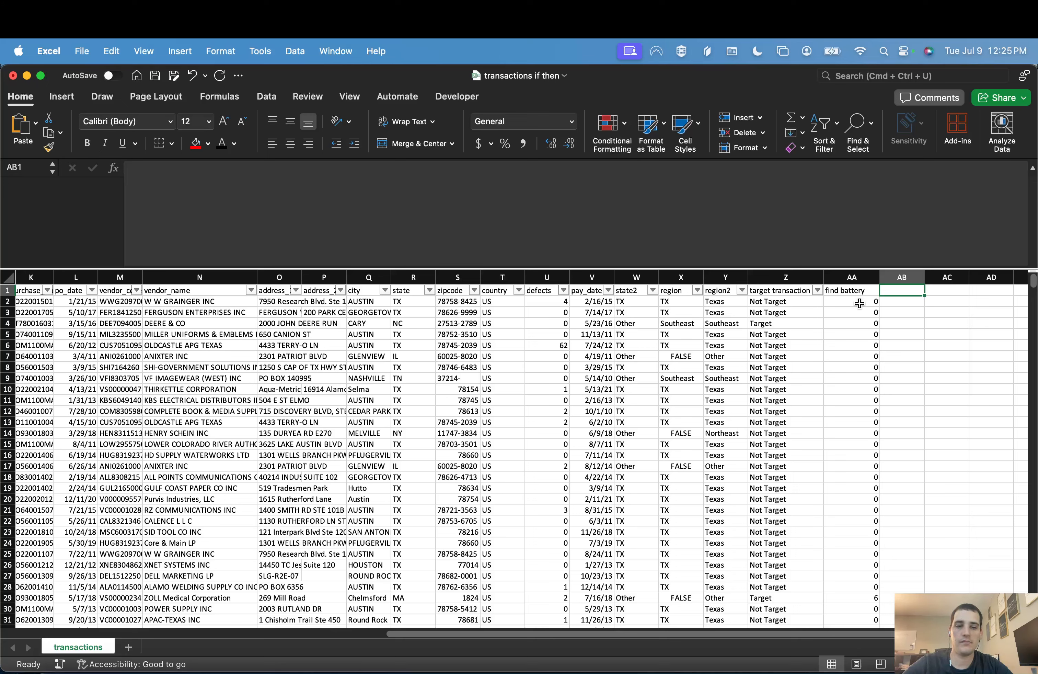
{"action": "type", "text": "target category"}
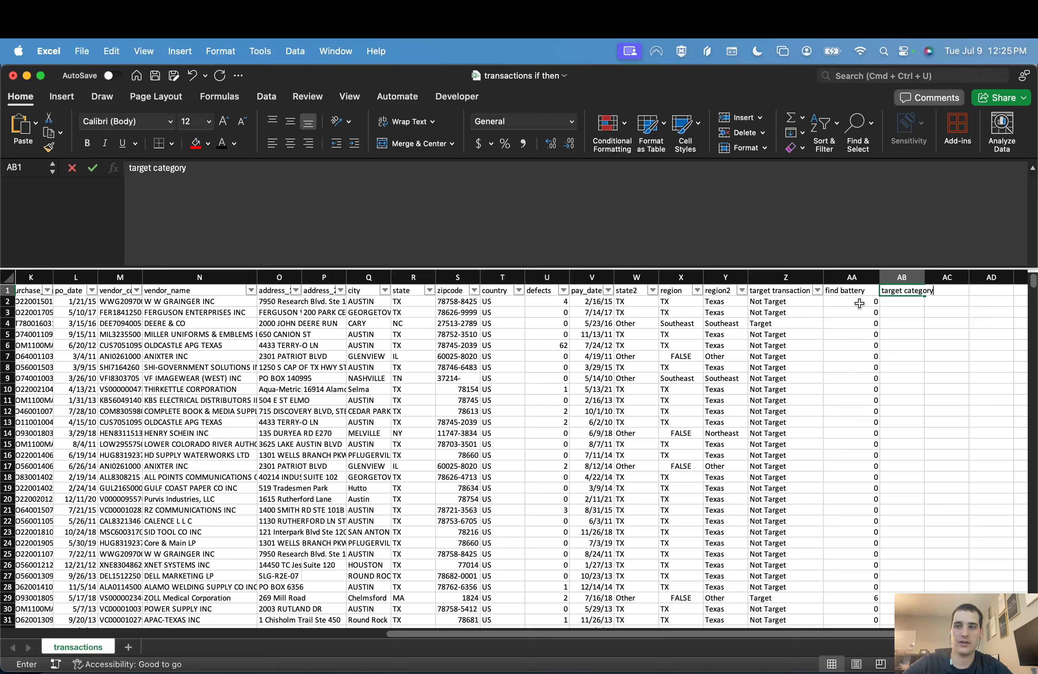
{"action": "left_click", "coordinate": [859, 304]}
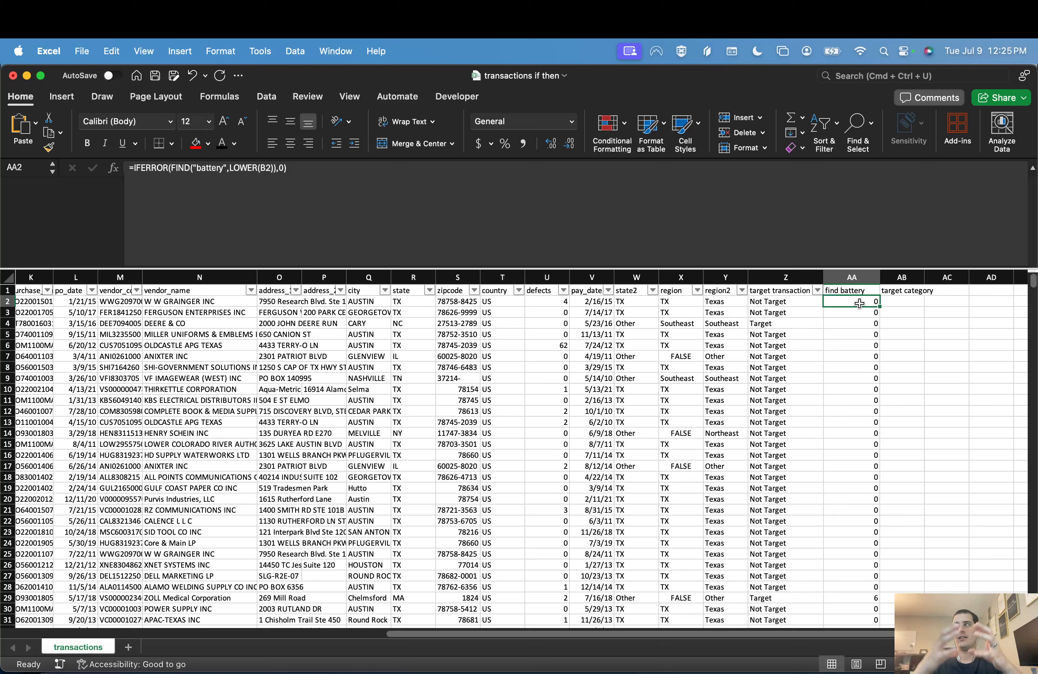
Step: Enter =IF(AA2>0,"Target","Not Target") in AB2 under the target category header
{"action": "key", "text": "Right"}
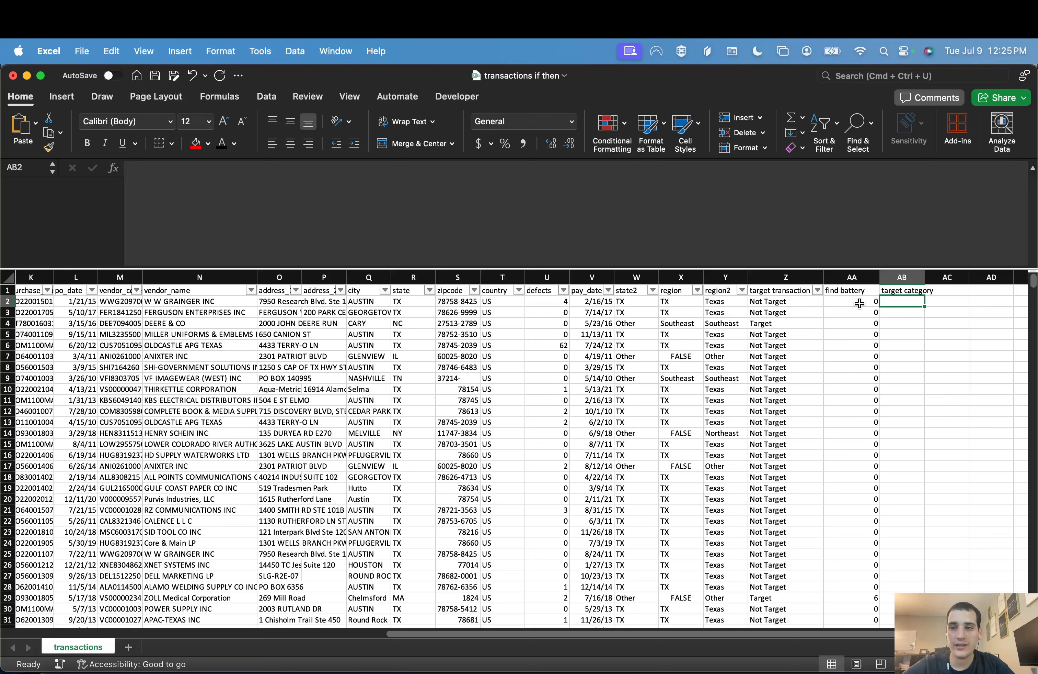
{"action": "type", "text": "=IF("}
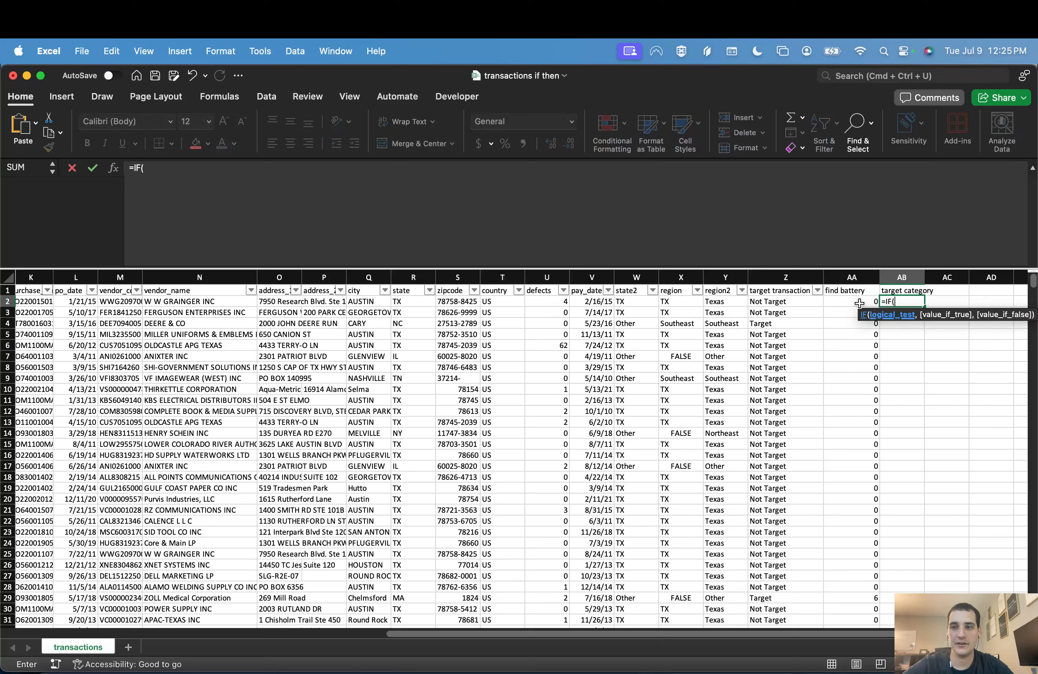
{"action": "left_click", "coordinate": [859, 303]}
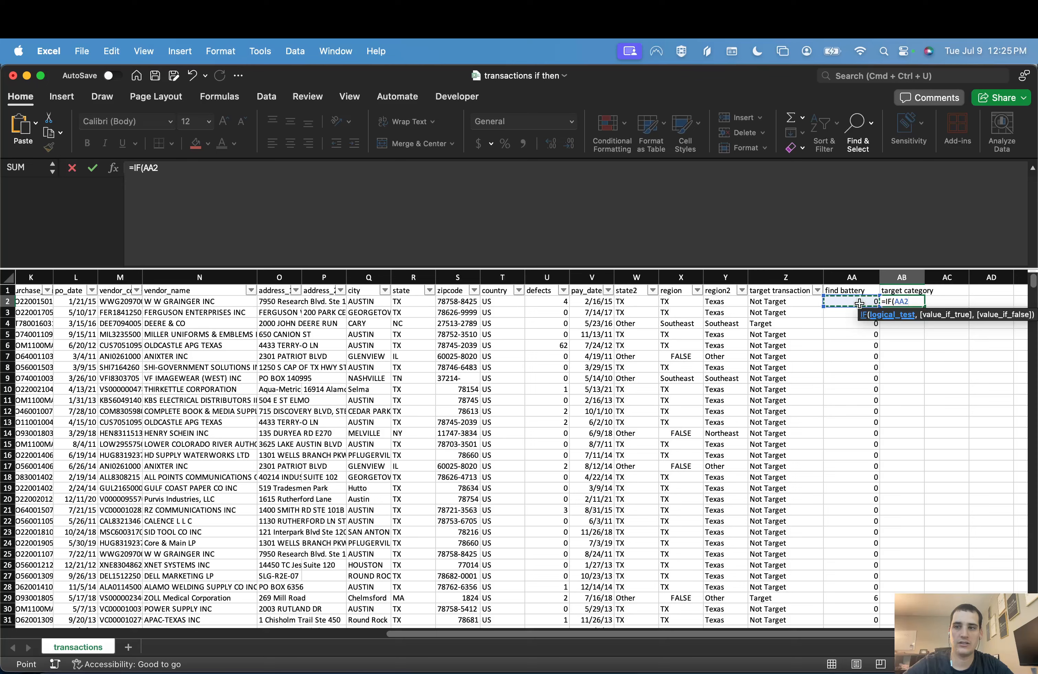
{"action": "type", "text": ">0"}
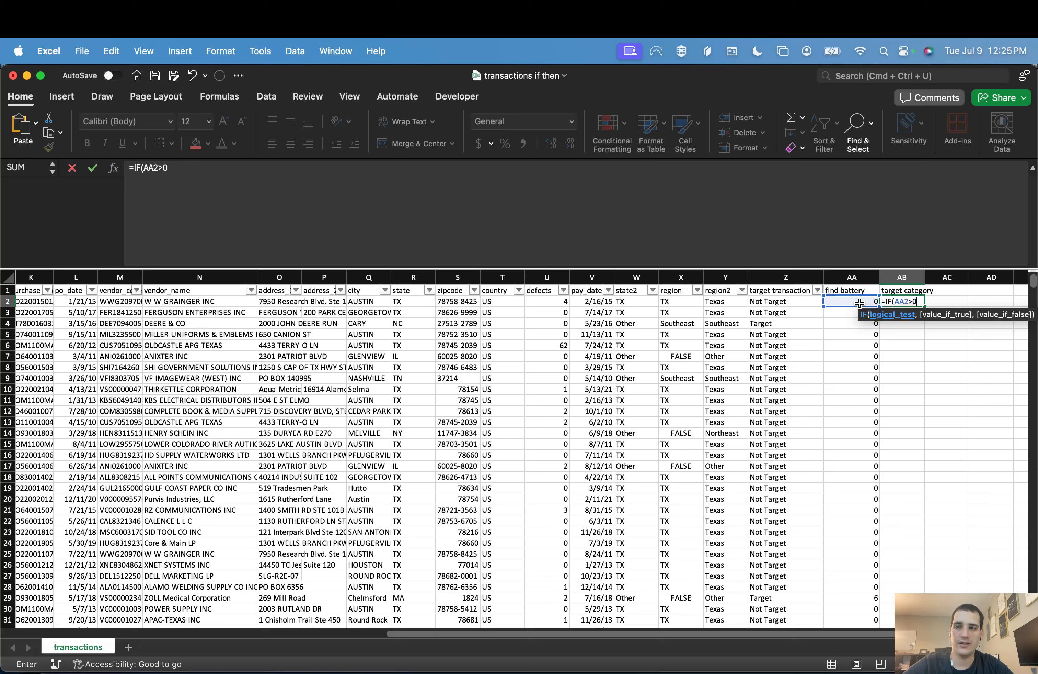
{"action": "type", "text": ",\"Tar"}
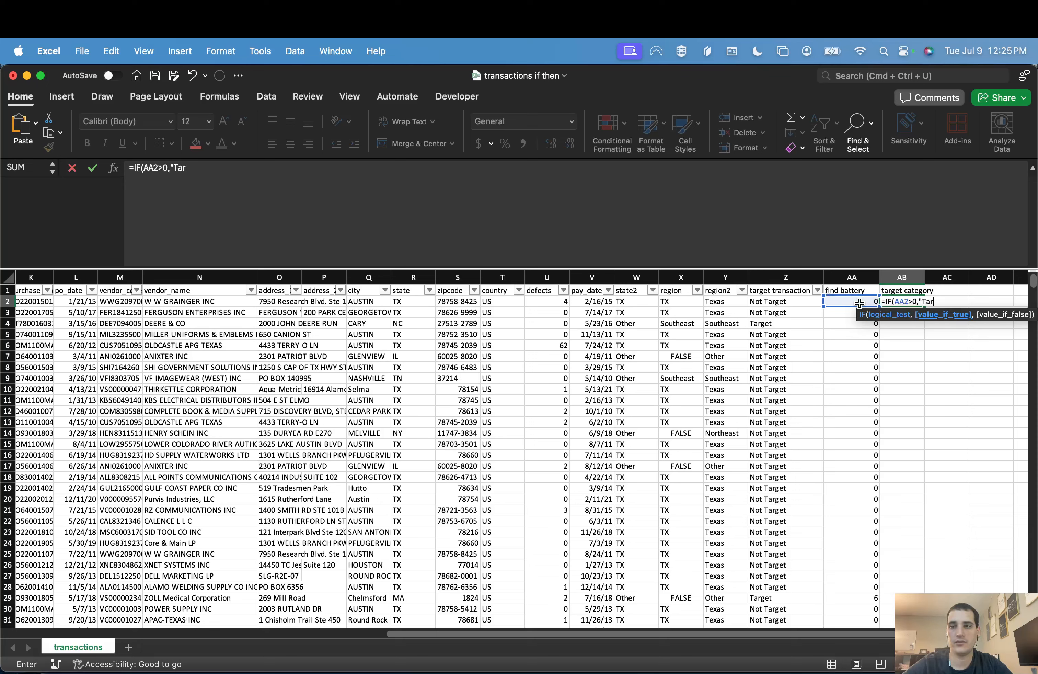
{"action": "type", "text": "get\",\"Not "}
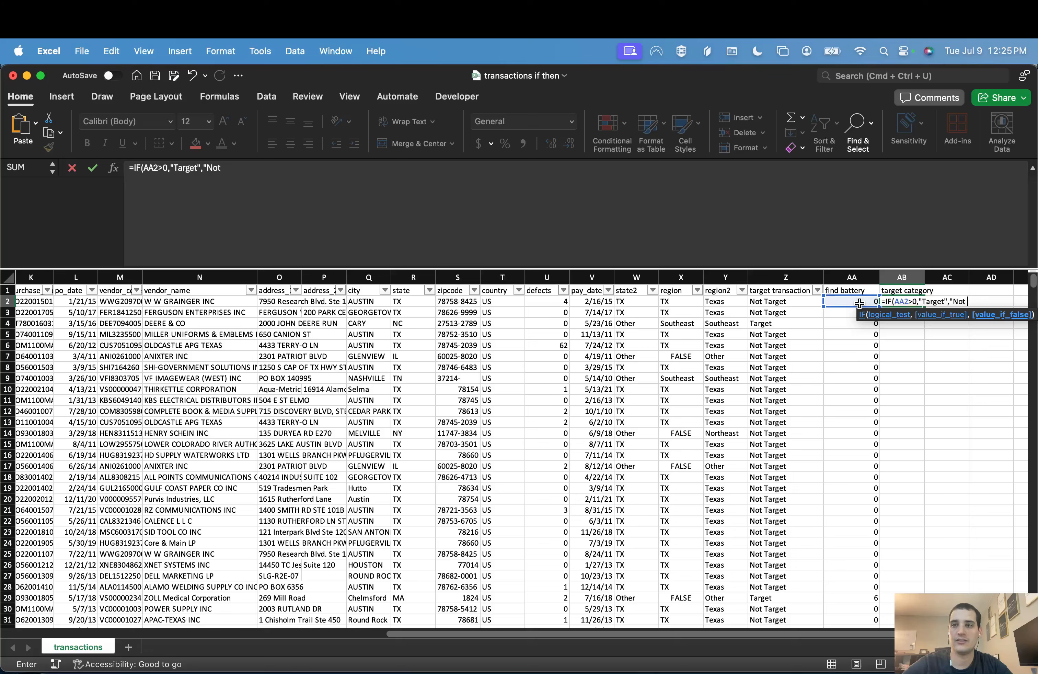
{"action": "type", "text": "Target\")"}
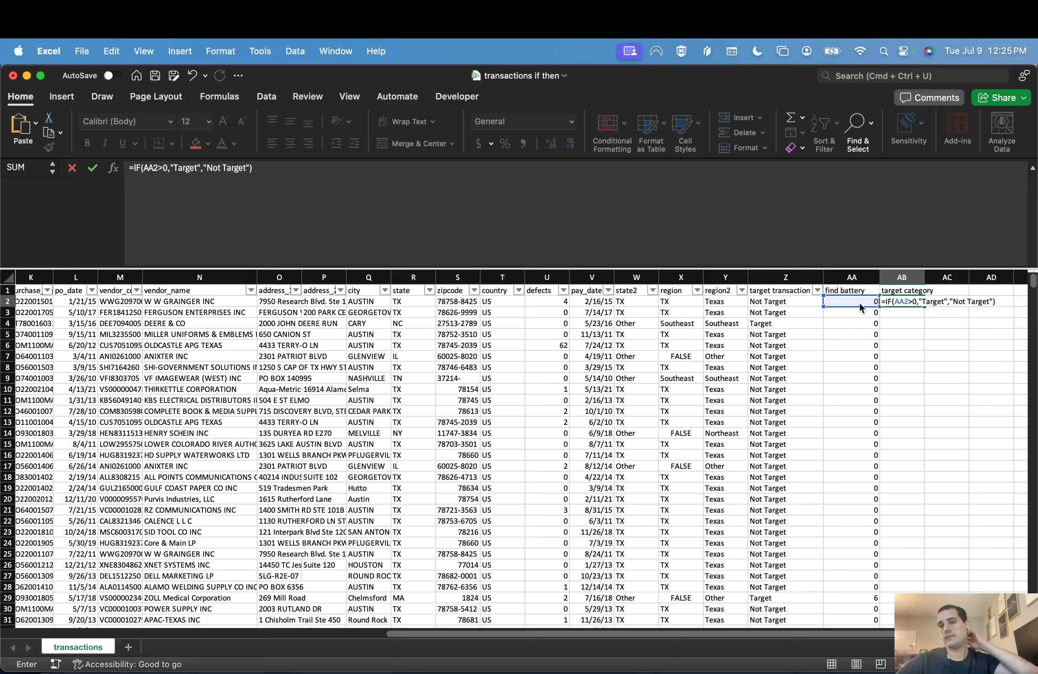
{"action": "key", "text": "Return"}
Step: Fill the AB2 formula down the whole target category column and check row 29 against its find battery value
{"action": "left_click", "coordinate": [917, 302]}
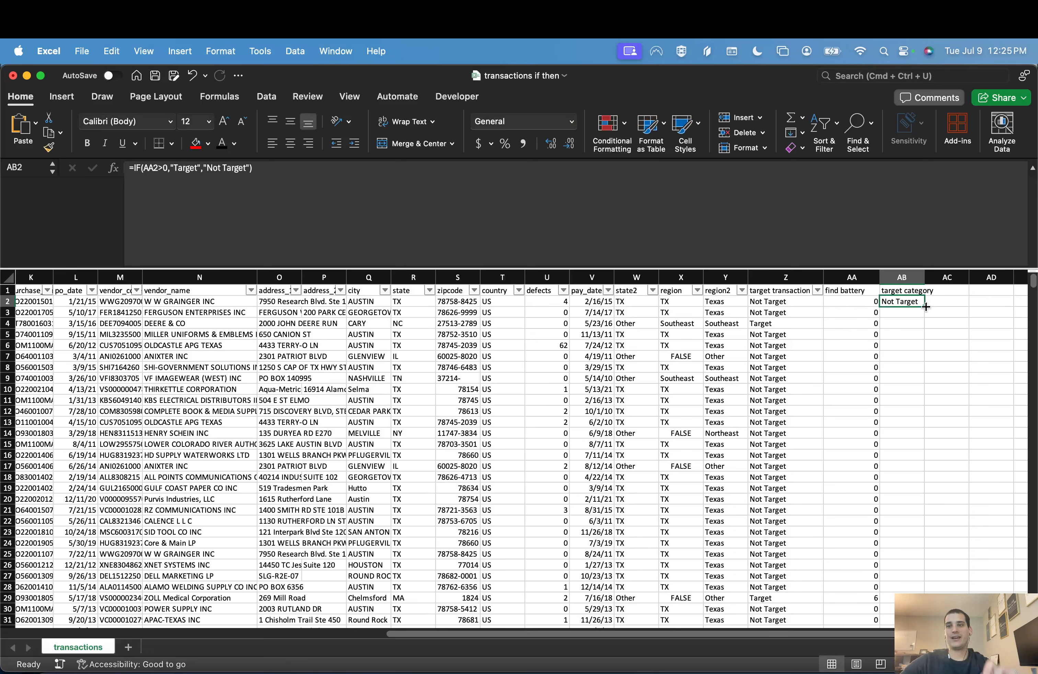
{"action": "double_click", "coordinate": [925, 306]}
{"action": "left_click", "coordinate": [853, 598]}
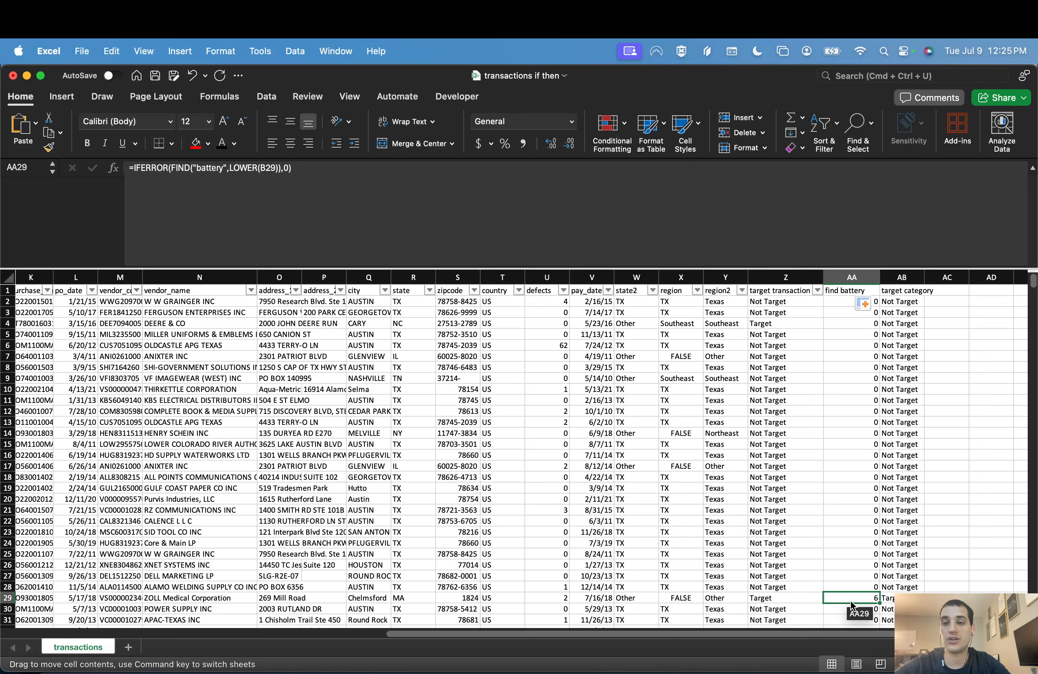
{"action": "left_click_drag", "start_coordinate": [851, 603], "coordinate": [850, 606]}
{"action": "key", "text": "Escape"}
{"action": "key", "text": "Up"}
{"action": "key", "text": "Right"}
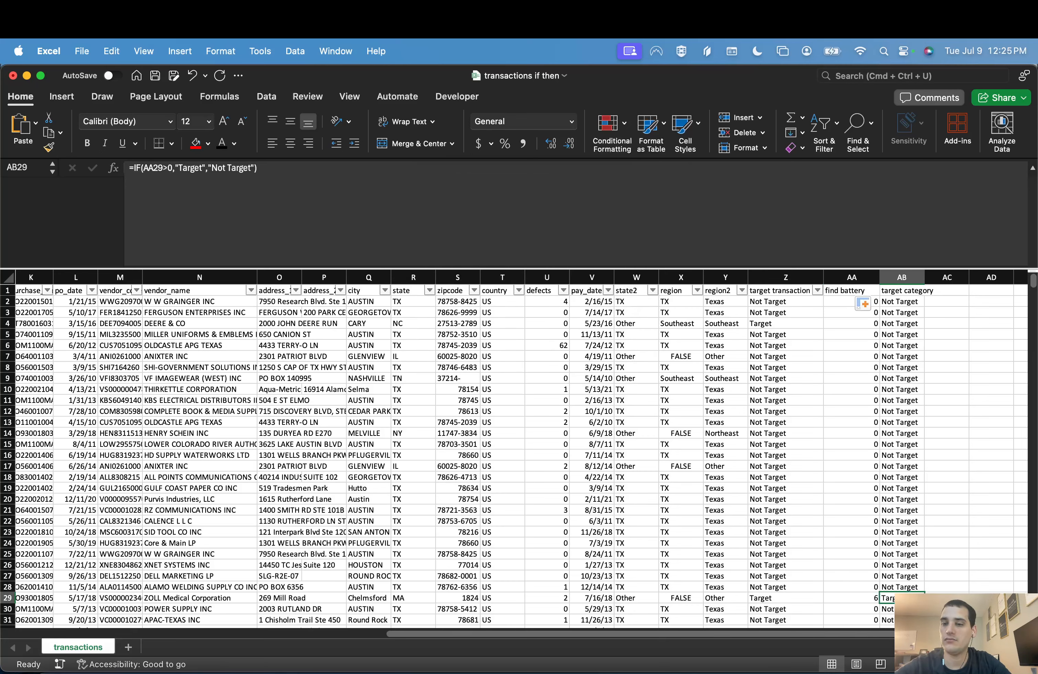
Step: Fit column AB's width to its header and enter the header "target both" in AC1
{"action": "key", "text": "super+Up"}
{"action": "key", "text": "Right"}
{"action": "key", "text": "Right"}
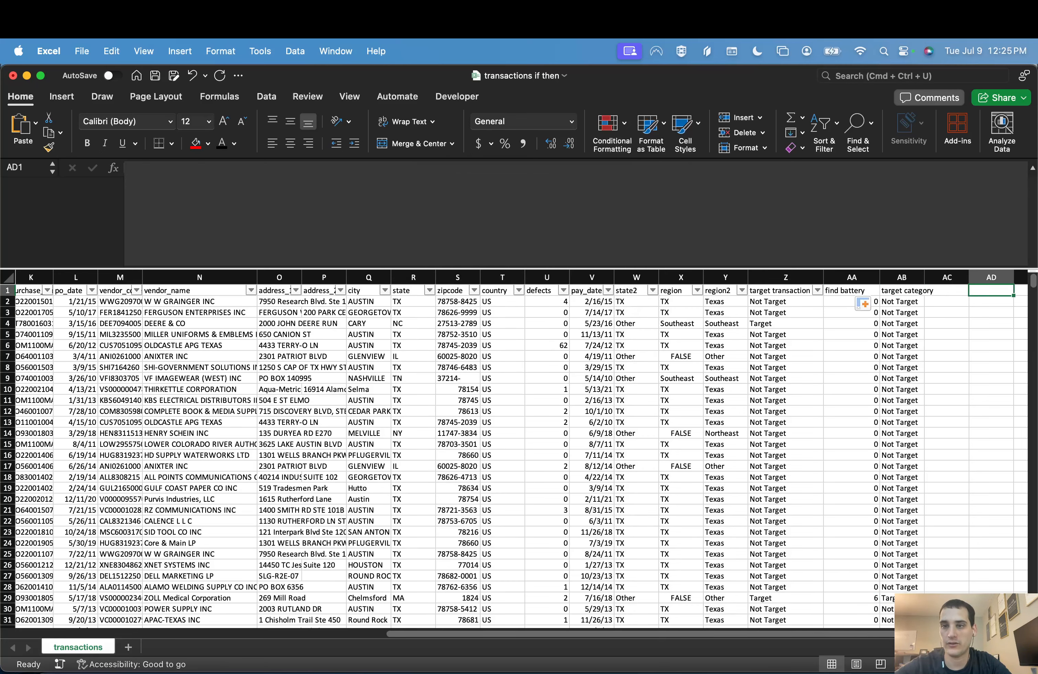
{"action": "key", "text": "Left"}
{"action": "key", "text": "Right"}
{"action": "key", "text": "Left"}
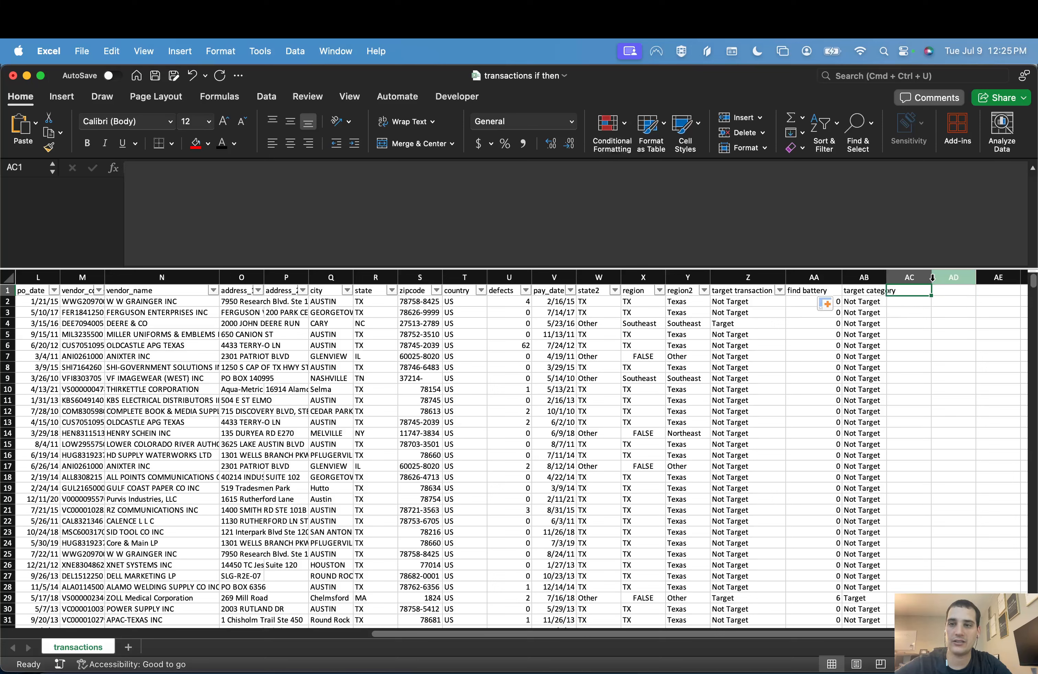
{"action": "double_click", "coordinate": [884, 281]}
{"action": "type", "text": "targ"}
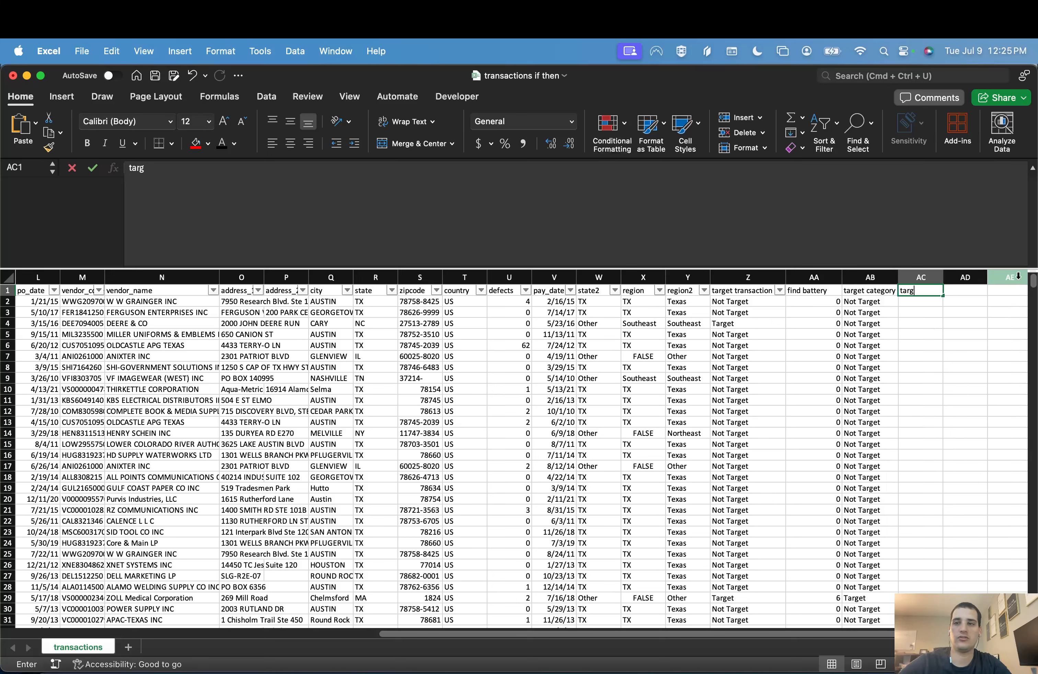
{"action": "type", "text": "et both"}
{"action": "key", "text": "Return"}
Step: Review the target transaction formula in Z2
{"action": "key", "text": "Left"}
{"action": "key", "text": "Left"}
{"action": "key", "text": "Left"}
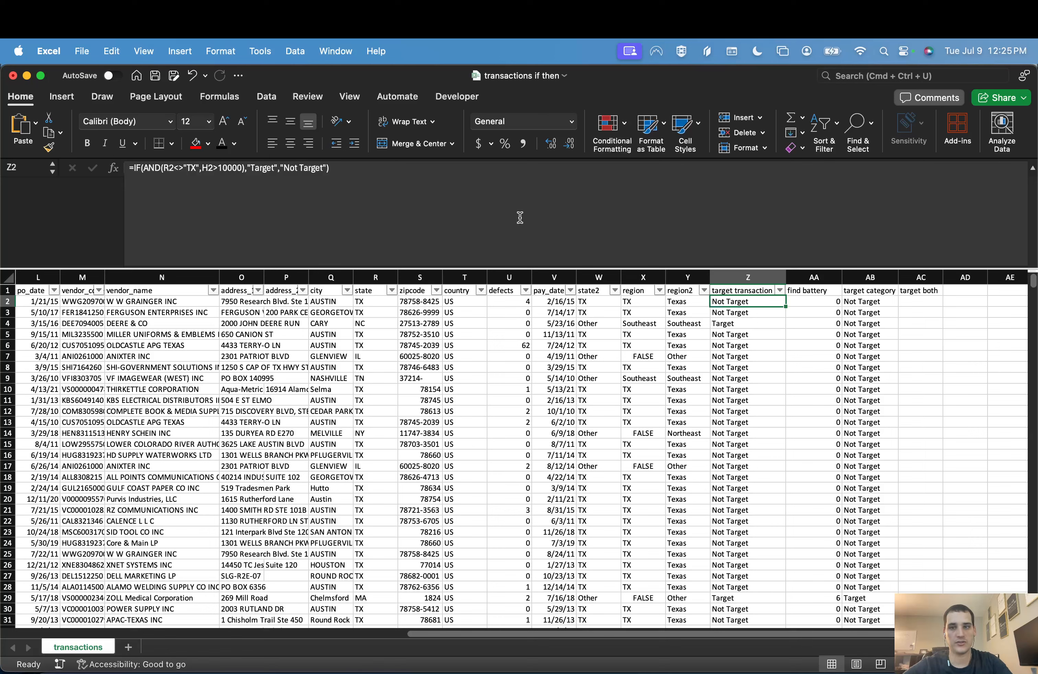
Step: Enter =IF(AND(Z2="Target",AB2="Target"),"Target","Not Target") in AC2 under the target both header
{"action": "key", "text": "Right"}
{"action": "key", "text": "Right"}
{"action": "key", "text": "Right"}
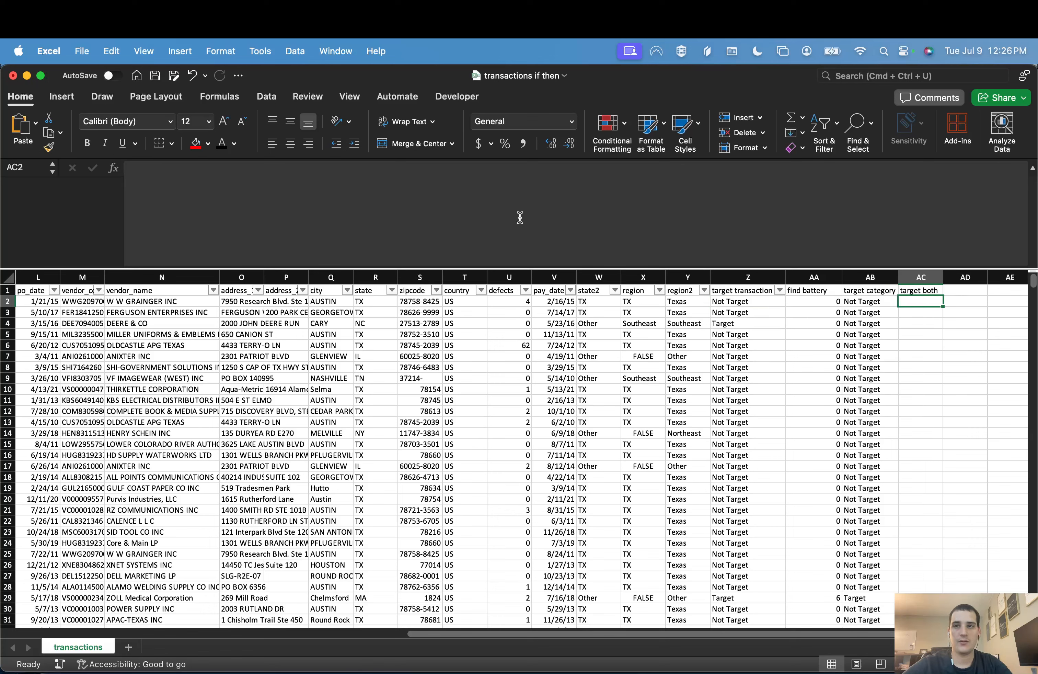
{"action": "type", "text": "=IF(AND("}
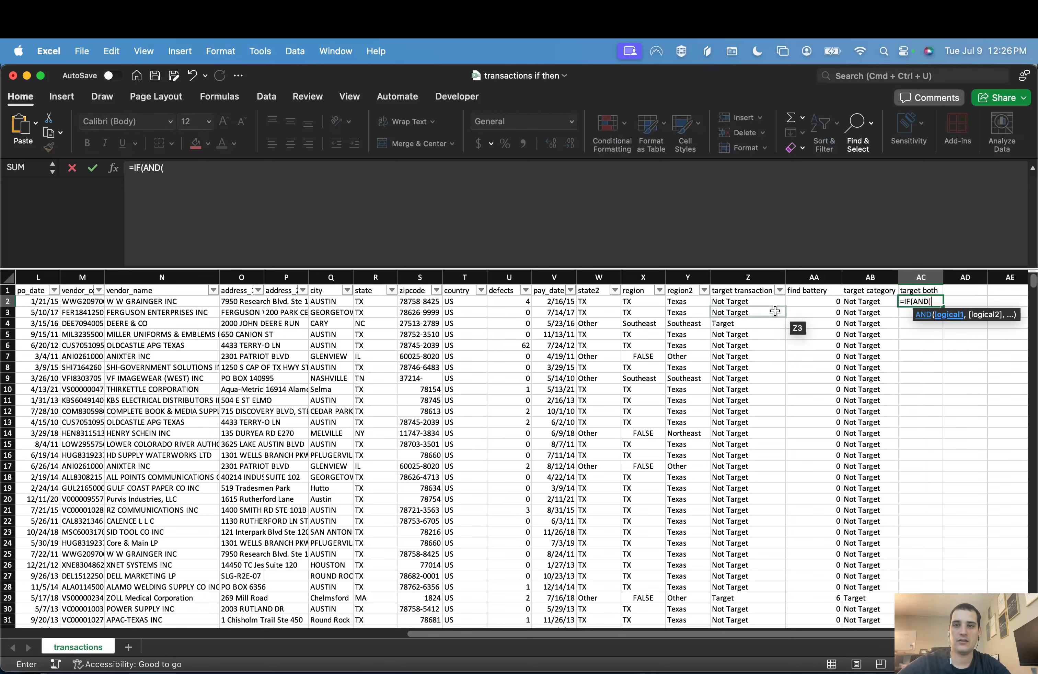
{"action": "left_click", "coordinate": [758, 300]}
{"action": "type", "text": "=\"RT"}
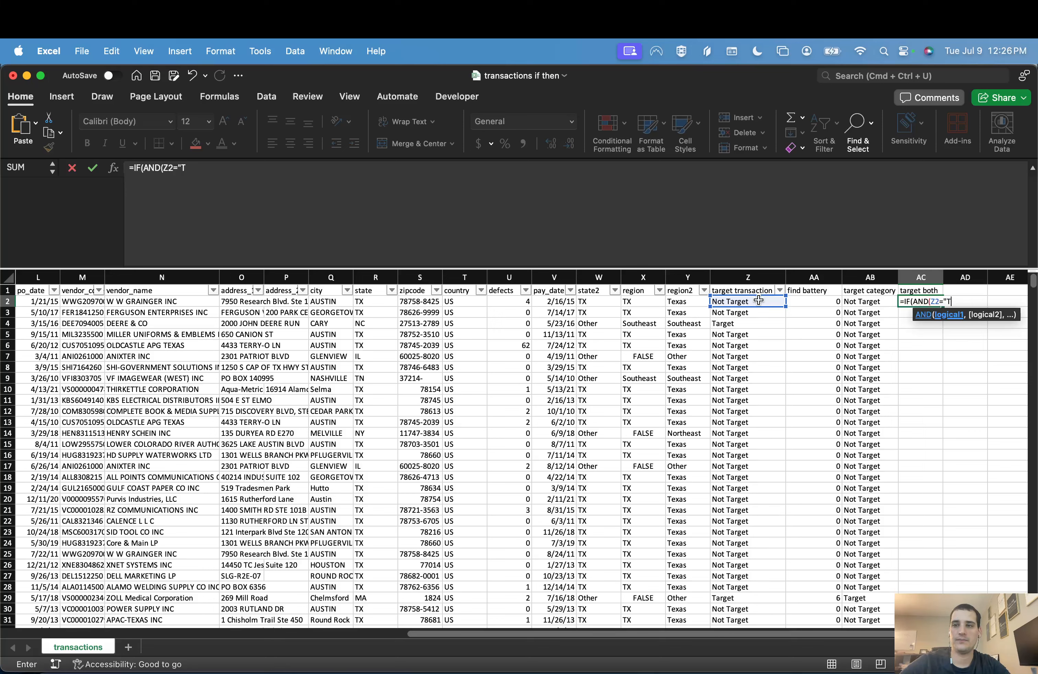
{"action": "type", "text": "arget\","}
{"action": "left_click", "coordinate": [880, 302]}
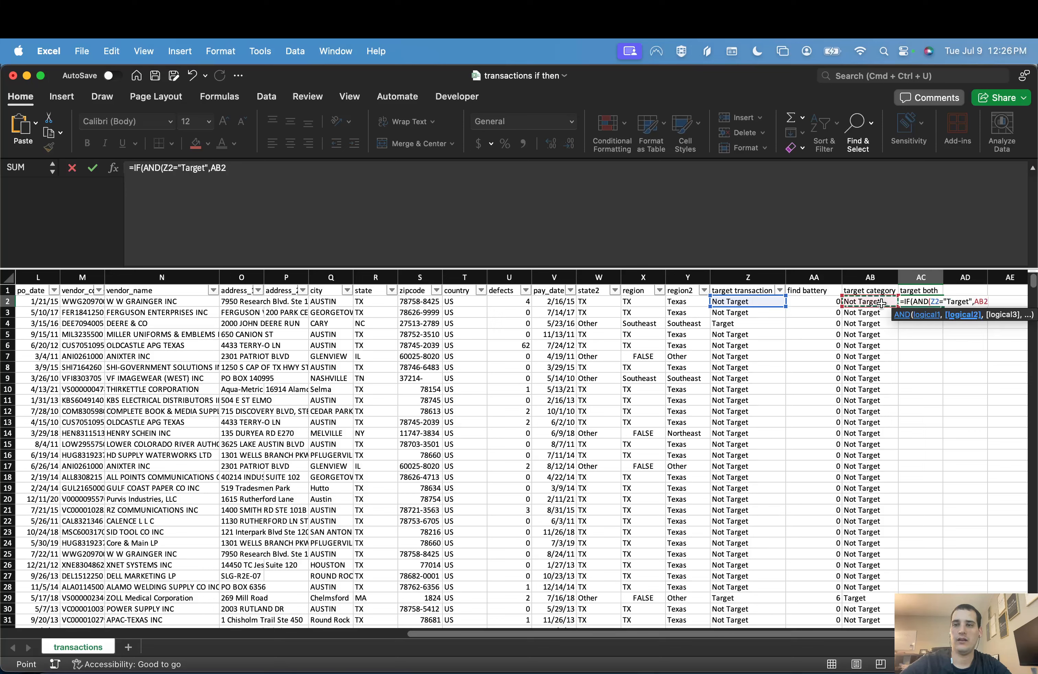
{"action": "type", "text": "="}
{"action": "type", "text": "\"Target\"),\"Targ"}
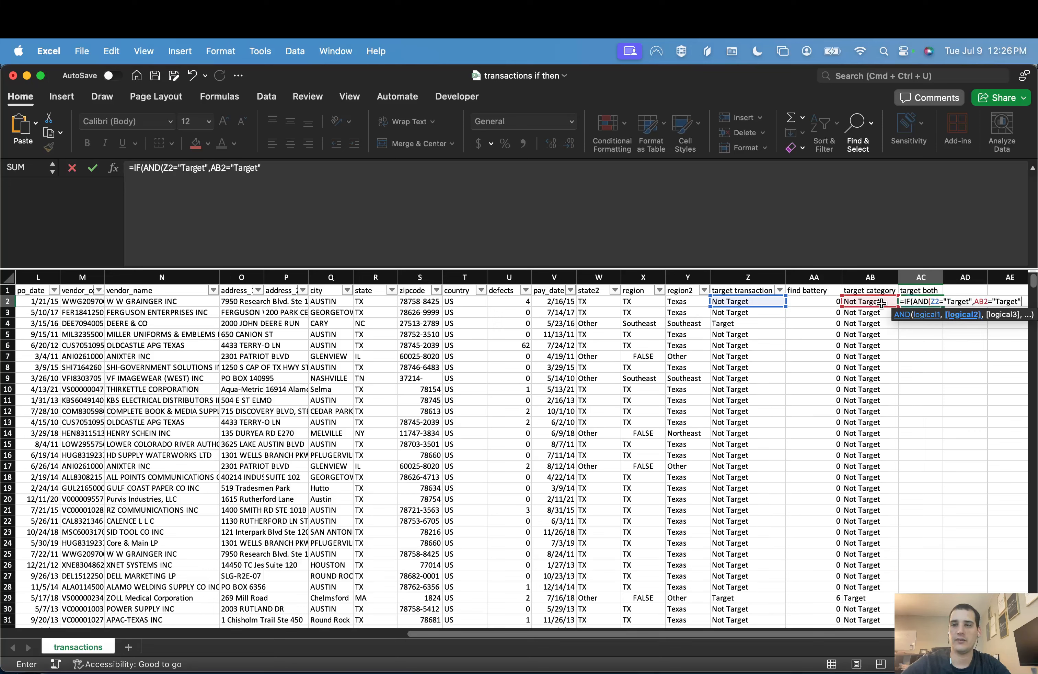
{"action": "type", "text": "et\","}
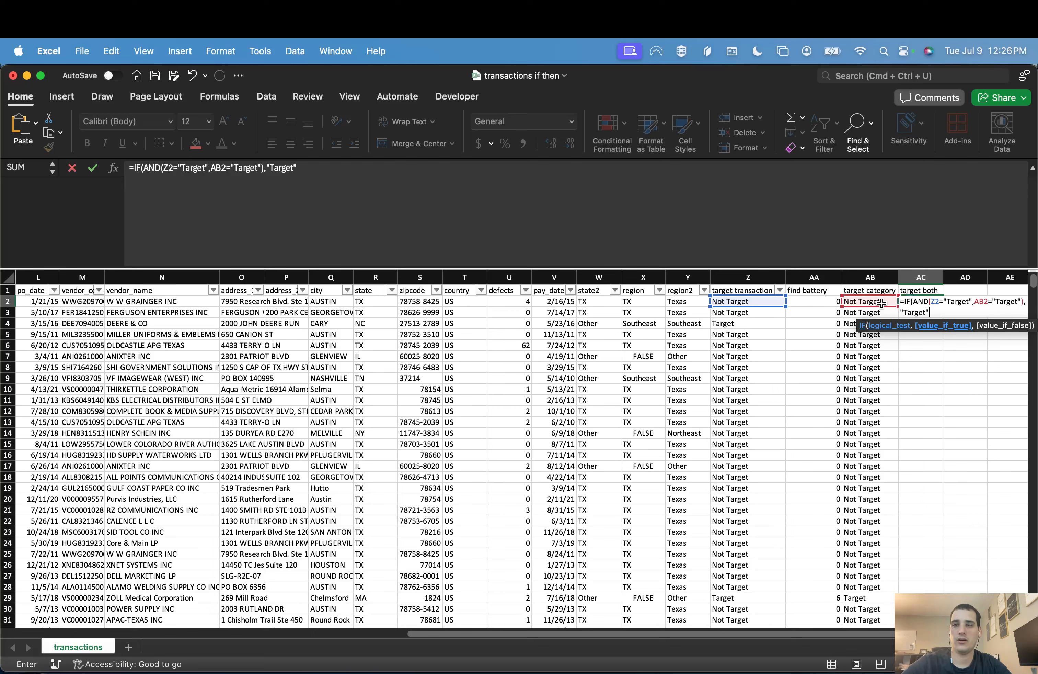
{"action": "type", "text": "\"Not Target\")"}
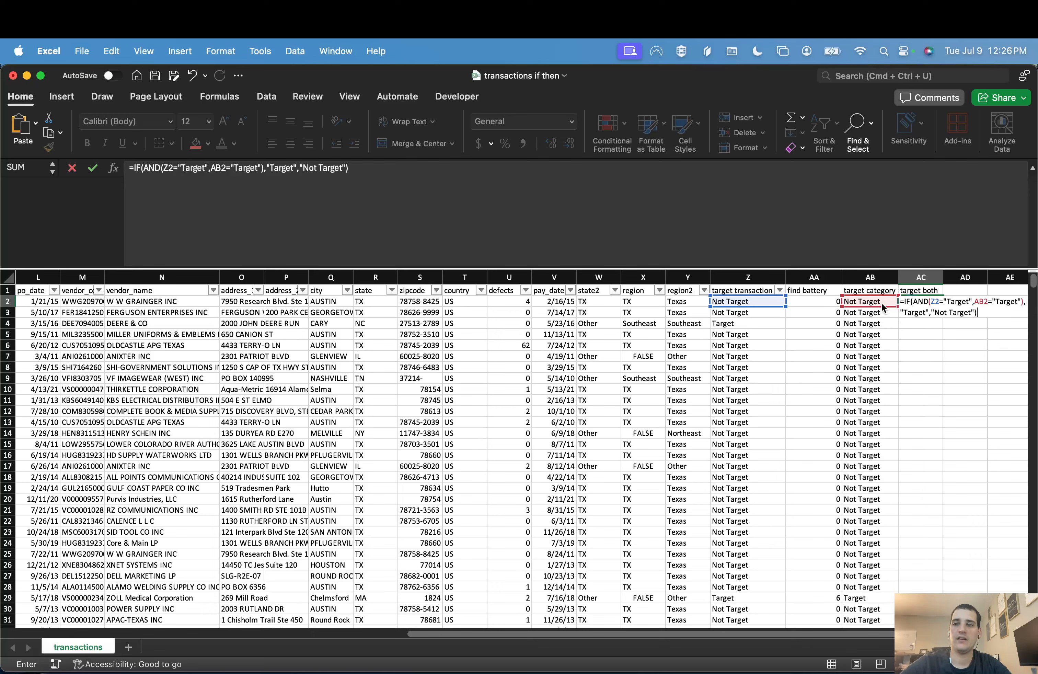
{"action": "key", "text": "Return"}
{"action": "left_click", "coordinate": [927, 302]}
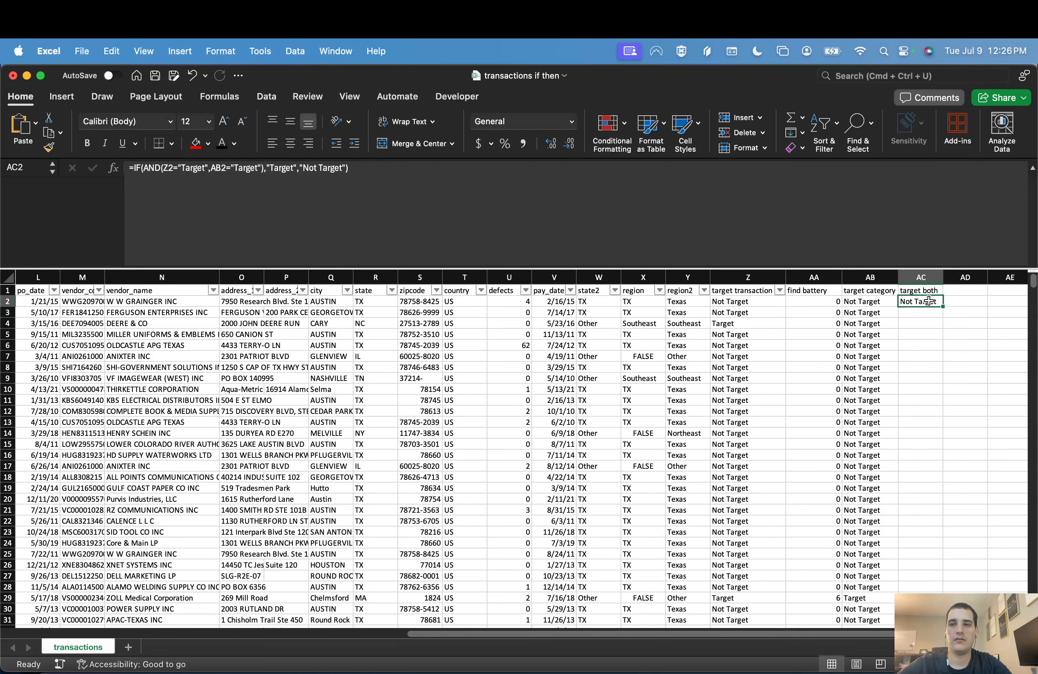
Step: Fill the AC2 formula down the whole target both column and extend the header filters to that column
{"action": "double_click", "coordinate": [943, 306]}
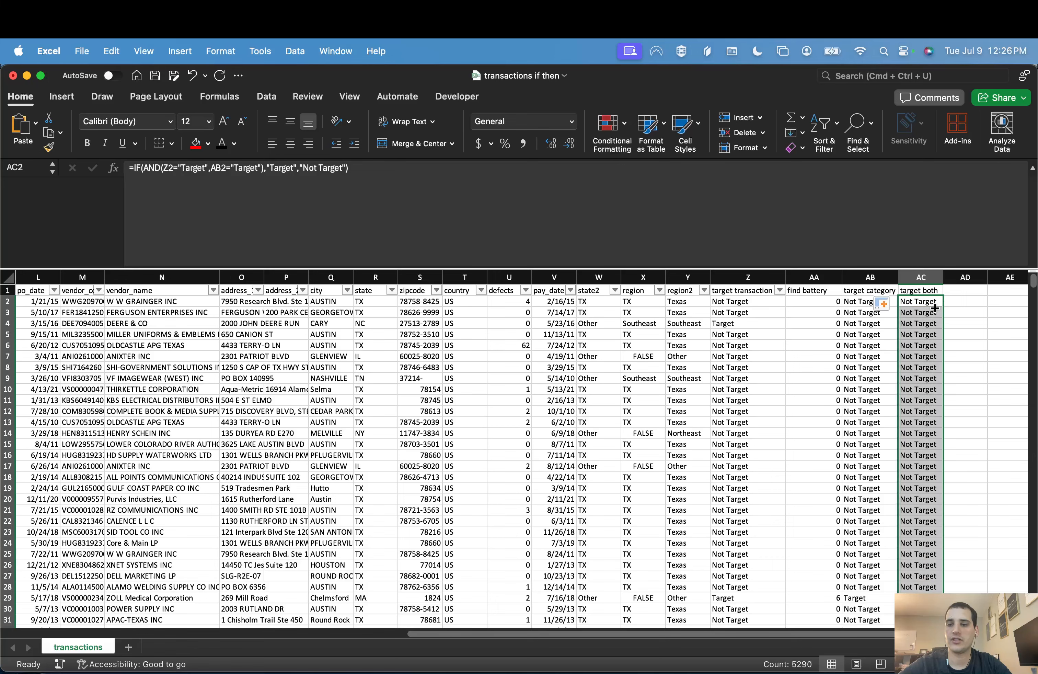
{"action": "left_click", "coordinate": [929, 312]}
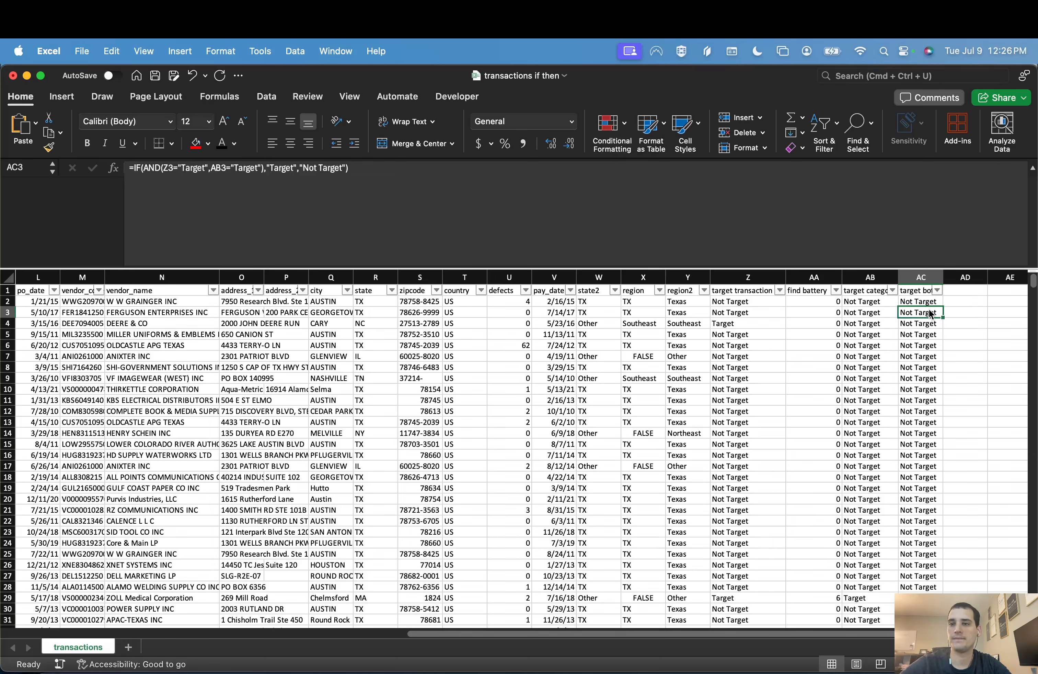
{"action": "key", "text": "Up"}
{"action": "key", "text": "Up"}
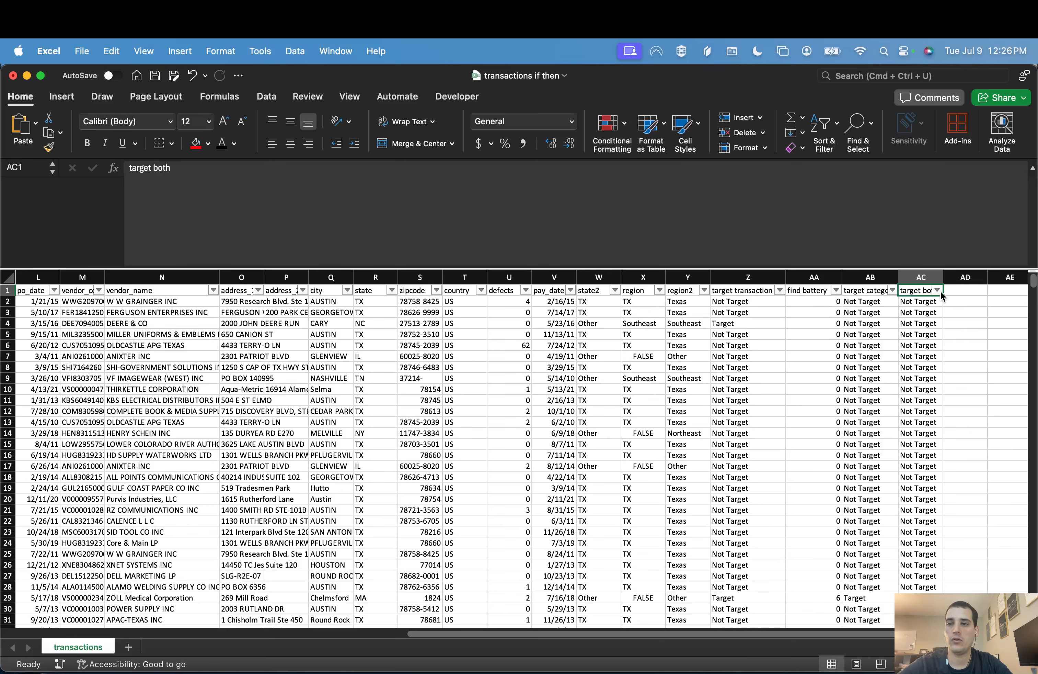
Step: Filter the target both column to Target only and check the first matching row's target category formula
{"action": "left_click", "coordinate": [937, 291]}
{"action": "left_click", "coordinate": [791, 467]}
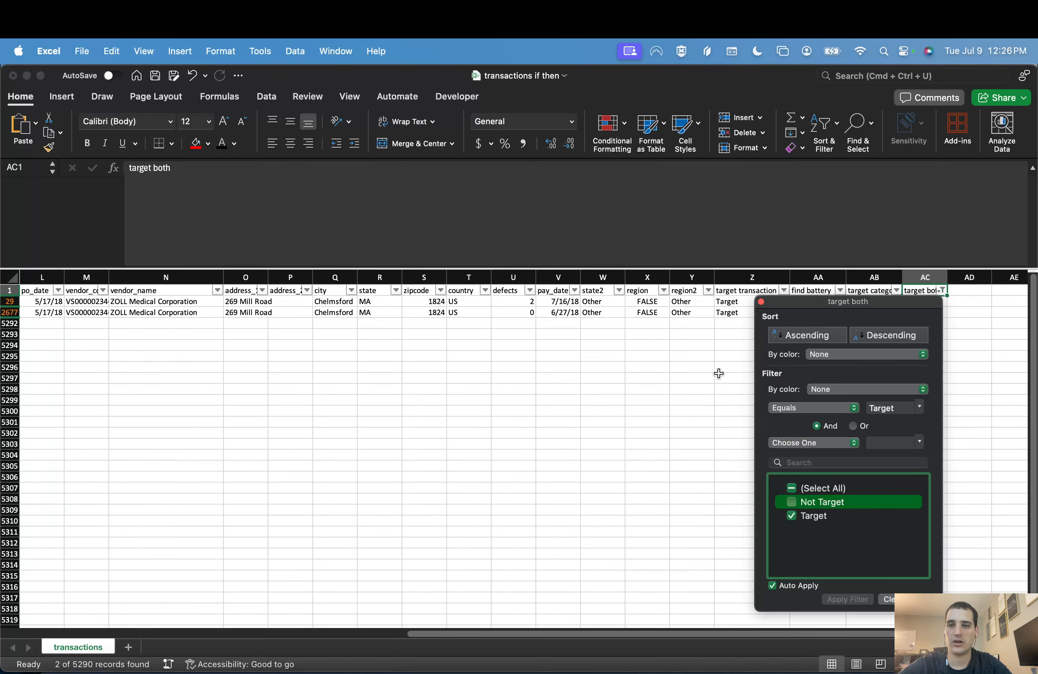
{"action": "left_click", "coordinate": [721, 343]}
{"action": "key", "text": "super+Up"}
{"action": "key", "text": "Down"}
{"action": "key", "text": "Right"}
{"action": "key", "text": "Right"}
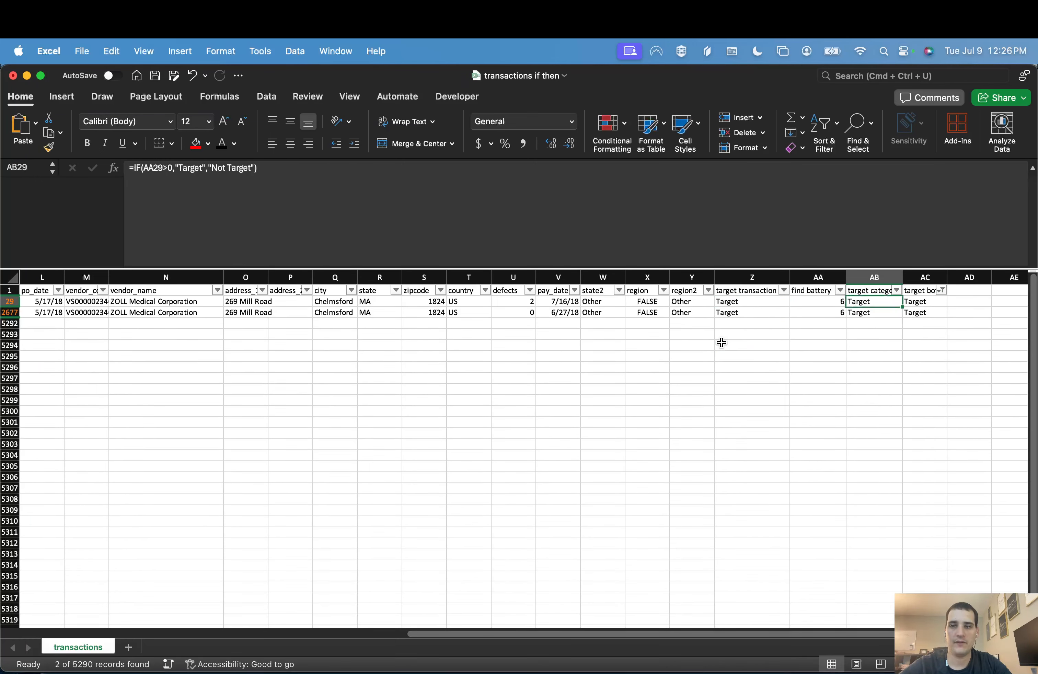
Step: Review the filtered rows' fields from part_number across to vendor_name
{"action": "key", "text": "super+Up"}
{"action": "key", "text": "super+Left"}
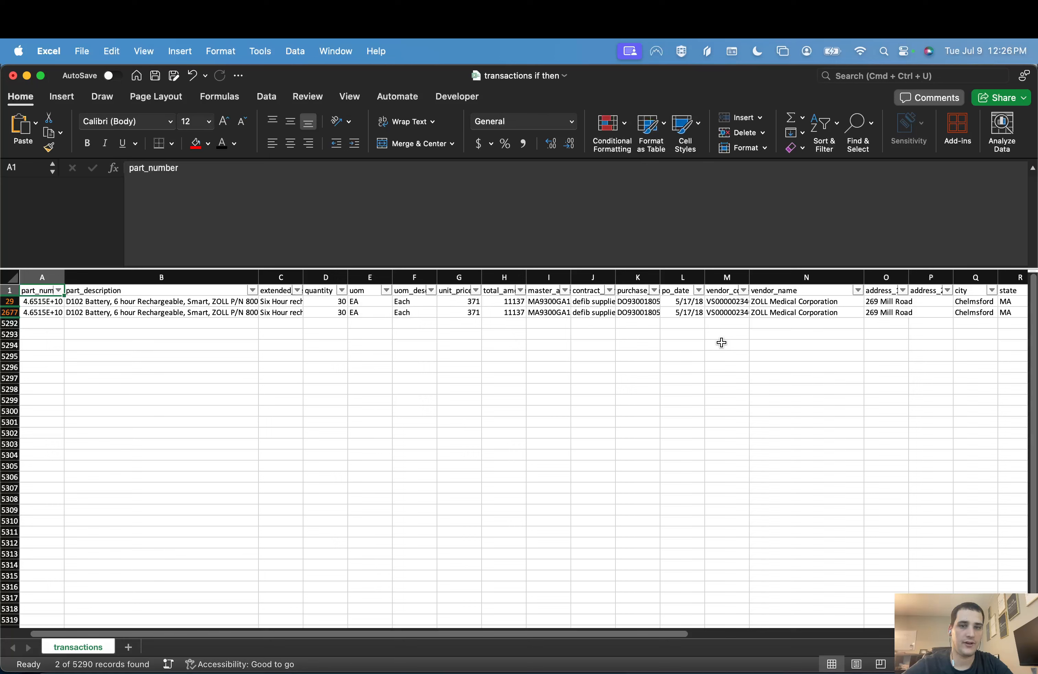
{"action": "key", "text": "Right"}
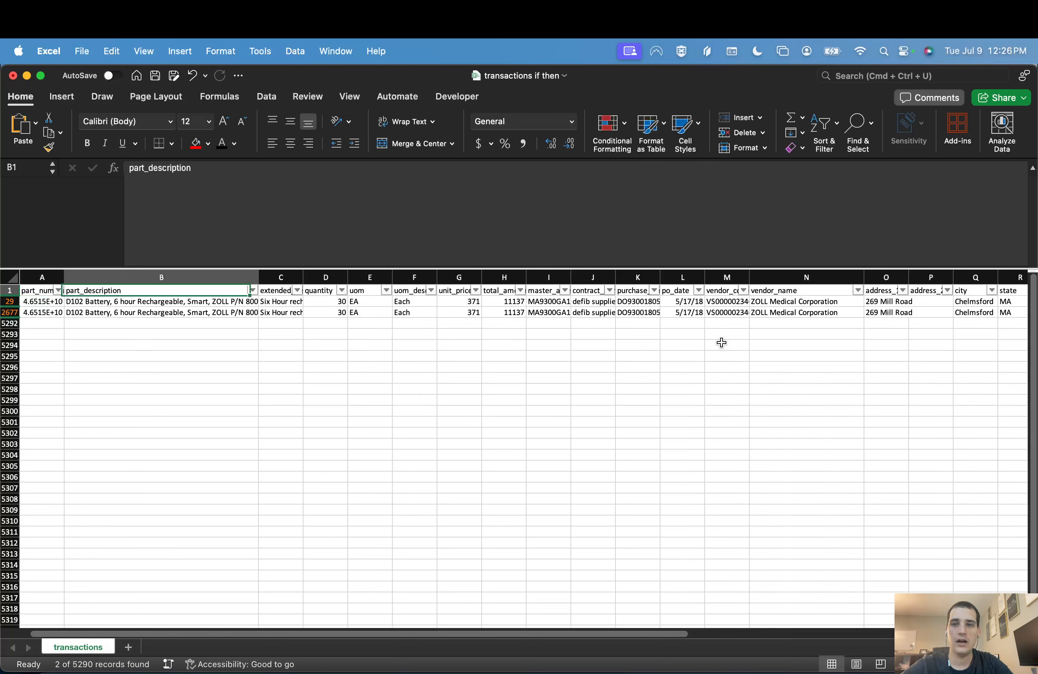
{"action": "key", "text": "Left"}
{"action": "key", "text": "Down"}
{"action": "key", "text": "Down"}
{"action": "key", "text": "Up"}
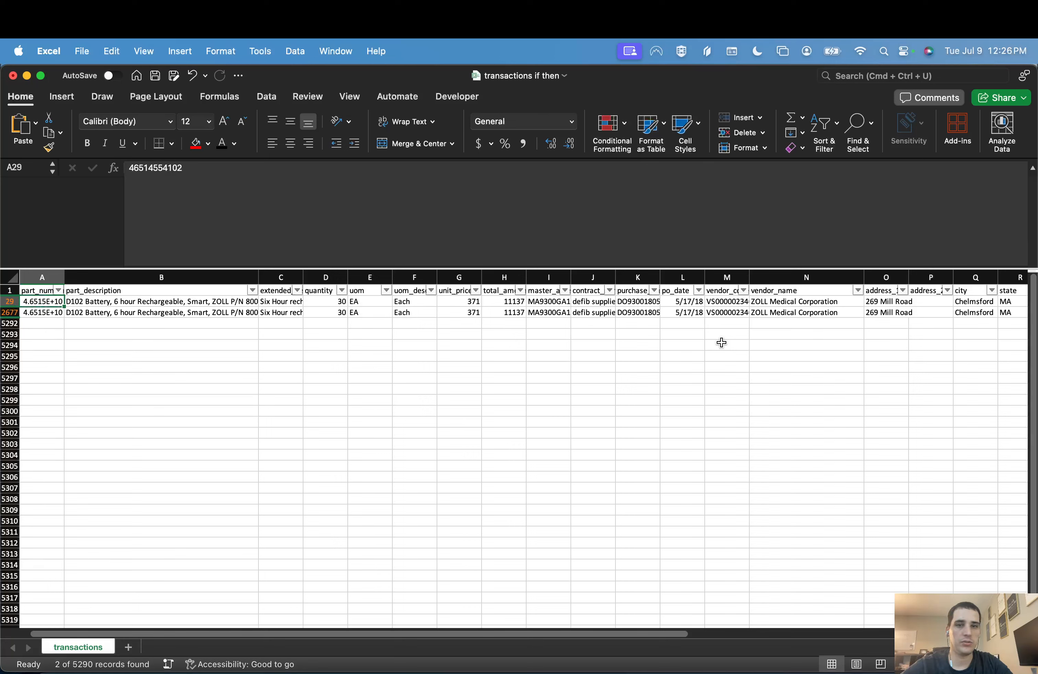
{"action": "key", "text": "Right"}
{"action": "key", "text": "Right"}
{"action": "key", "text": "Right"}
{"action": "key", "text": "Right"}
{"action": "key", "text": "Right"}
{"action": "key", "text": "Right"}
{"action": "key", "text": "Right"}
{"action": "key", "text": "Right"}
{"action": "key", "text": "Right"}
{"action": "key", "text": "Right"}
{"action": "key", "text": "Up"}
{"action": "key", "text": "Right"}
{"action": "key", "text": "Right"}
{"action": "key", "text": "Right"}
{"action": "key", "text": "Right"}
{"action": "key", "text": "Right"}
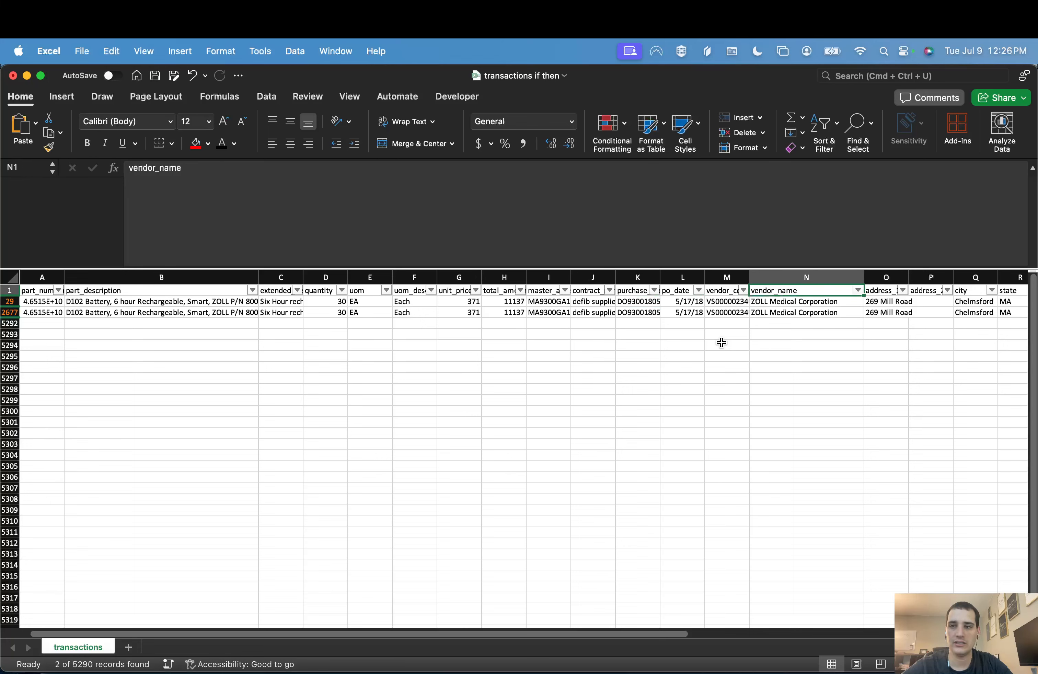
Step: Review the filtered rows' classification columns between state2 and target both, and return to the start of the sheet
{"action": "key", "text": "super+Right"}
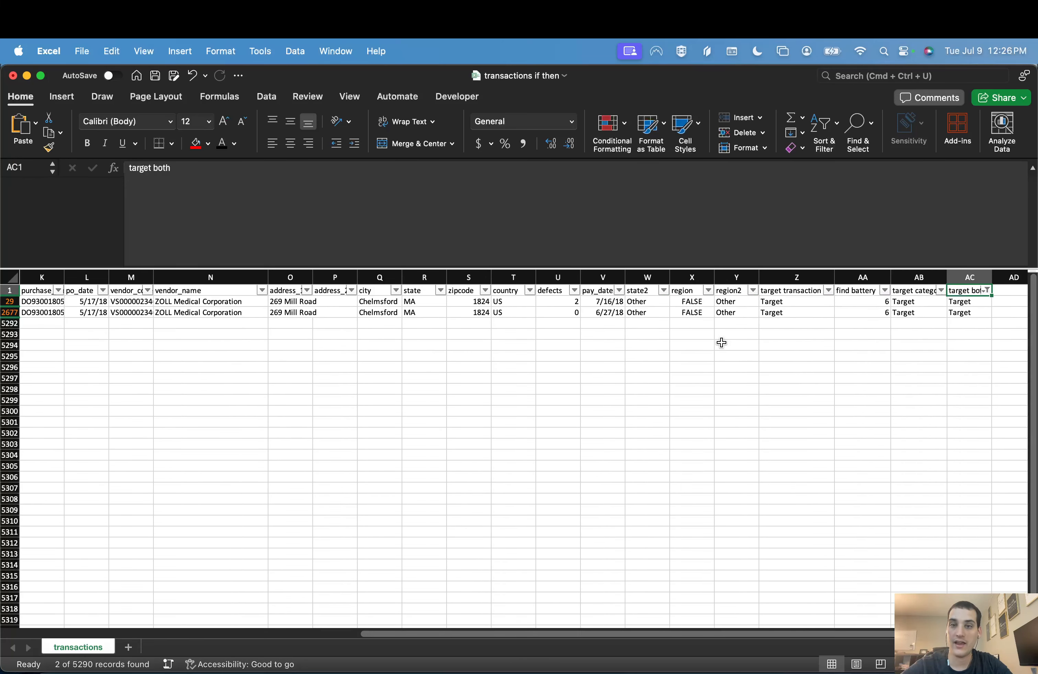
{"action": "key", "text": "Left"}
{"action": "key", "text": "Left"}
{"action": "key", "text": "Left"}
{"action": "key", "text": "Left"}
{"action": "key", "text": "Left"}
{"action": "key", "text": "Left"}
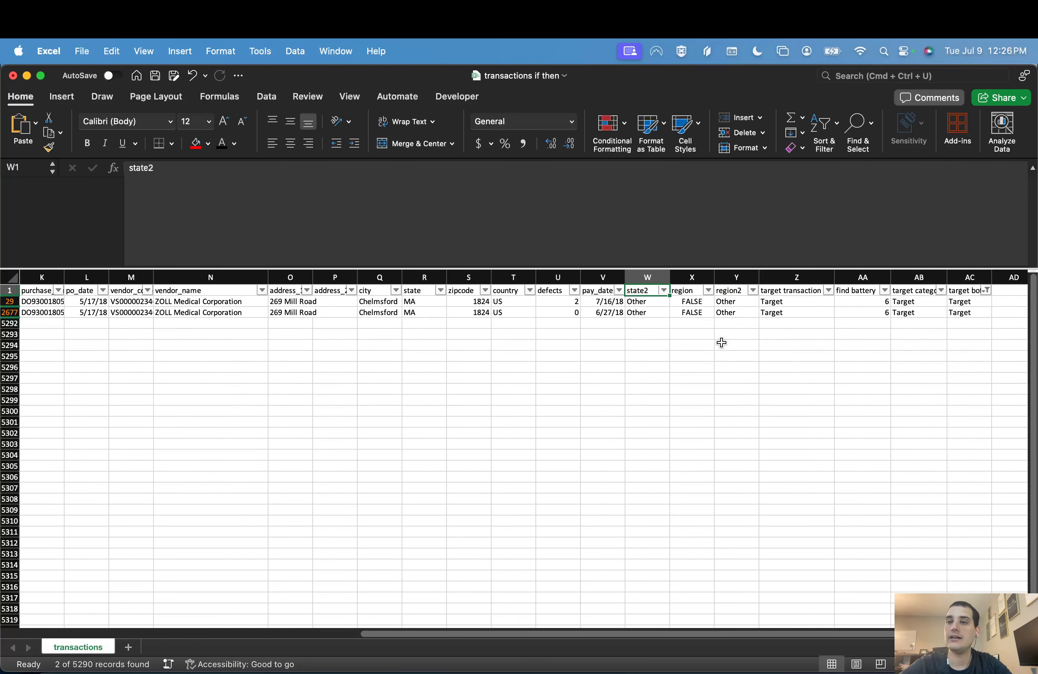
{"action": "key", "text": "super+Right"}
{"action": "key", "text": "Down"}
Step: Examine the first filtered row's part description, quantity and vendor name, and check the sum of the filtered total amounts
{"action": "key", "text": "Down"}
{"action": "key", "text": "ctrl+Home"}
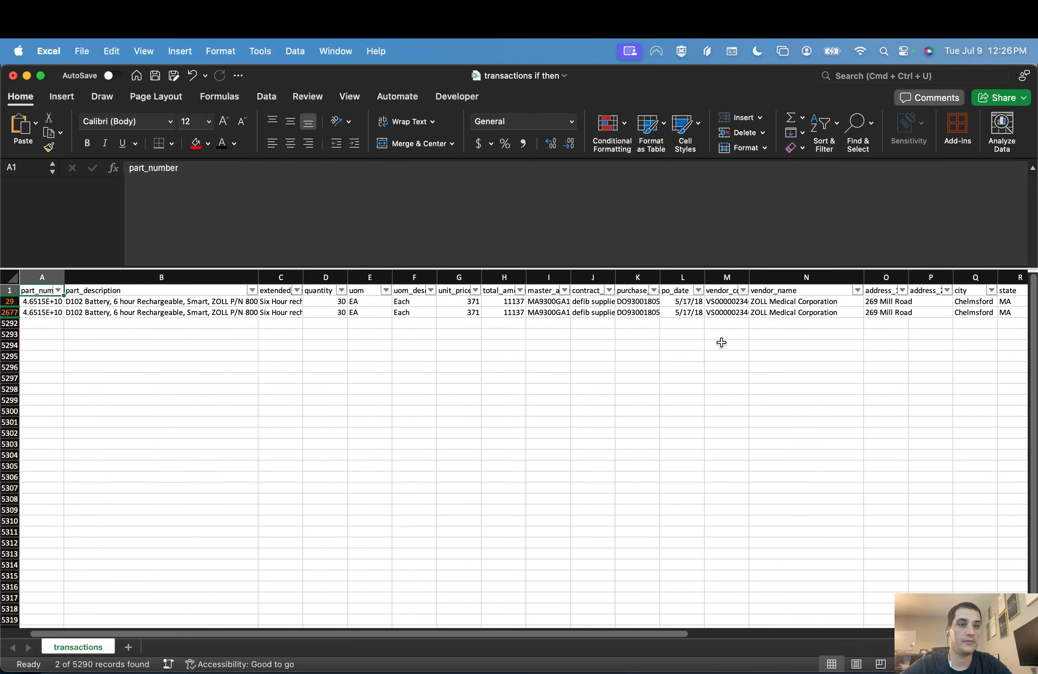
{"action": "key", "text": "Down"}
{"action": "key", "text": "Down"}
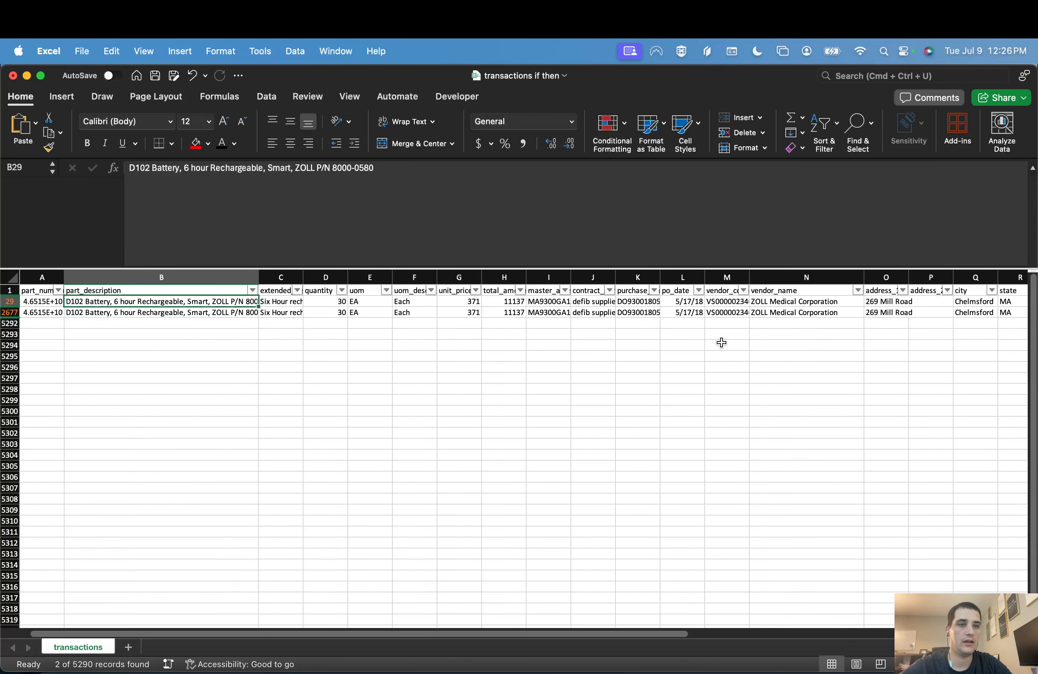
{"action": "key", "text": "Right"}
{"action": "key", "text": "Right"}
{"action": "key", "text": "Right"}
{"action": "key", "text": "Right"}
{"action": "key", "text": "Right"}
{"action": "key", "text": "Right"}
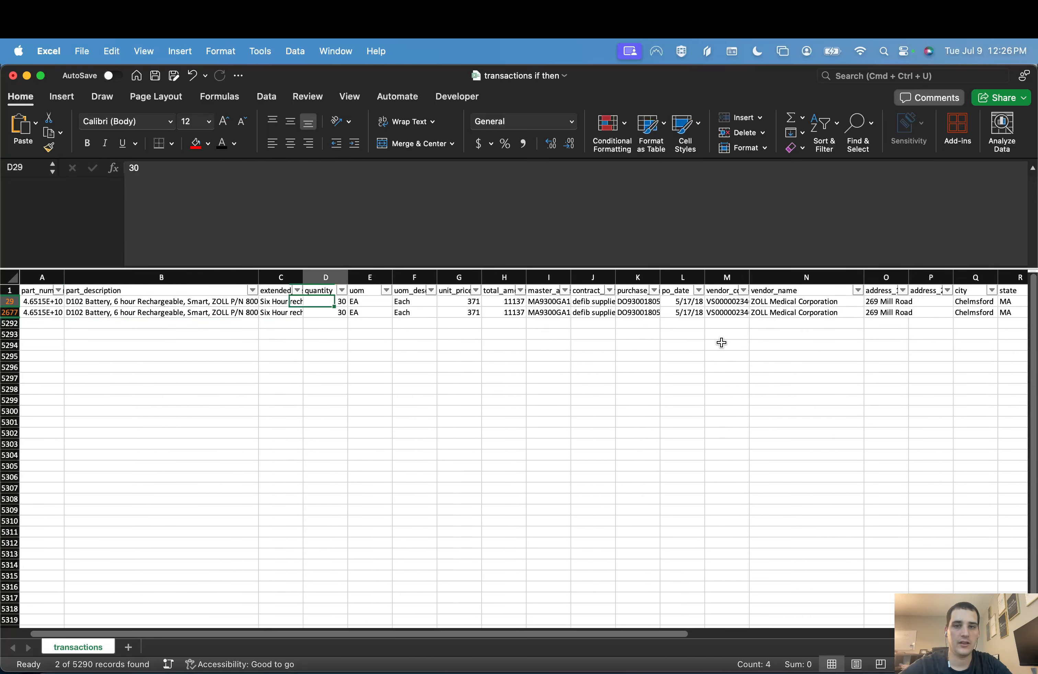
{"action": "key", "text": "shift+Down"}
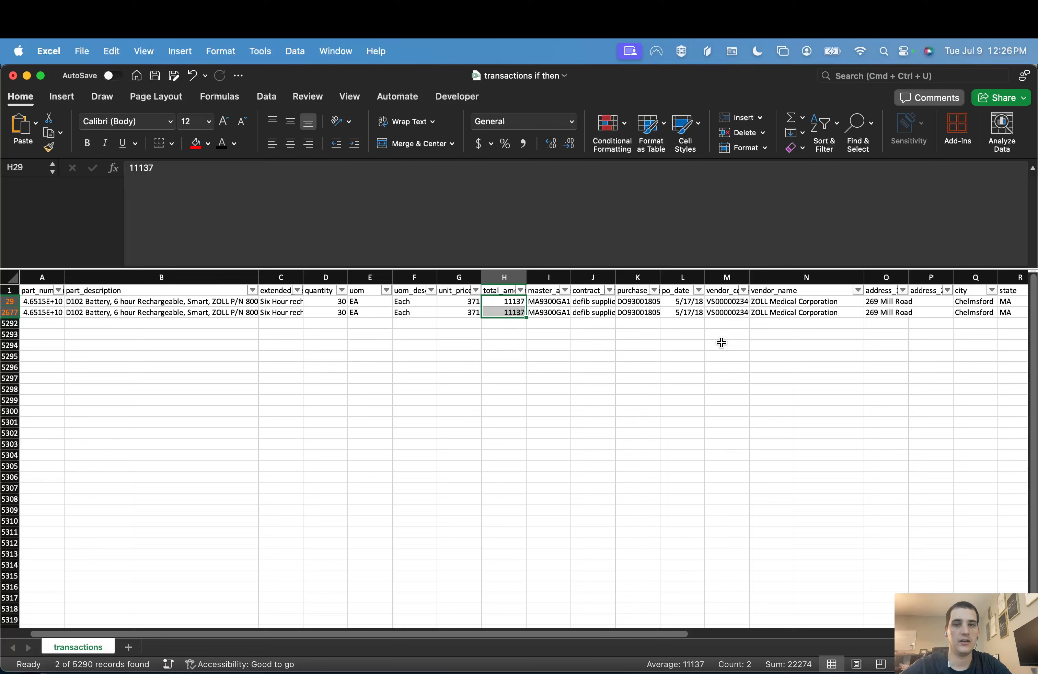
{"action": "key", "text": "Right"}
{"action": "key", "text": "Right"}
{"action": "key", "text": "Right"}
{"action": "key", "text": "Right"}
{"action": "key", "text": "Right"}
{"action": "key", "text": "Right"}
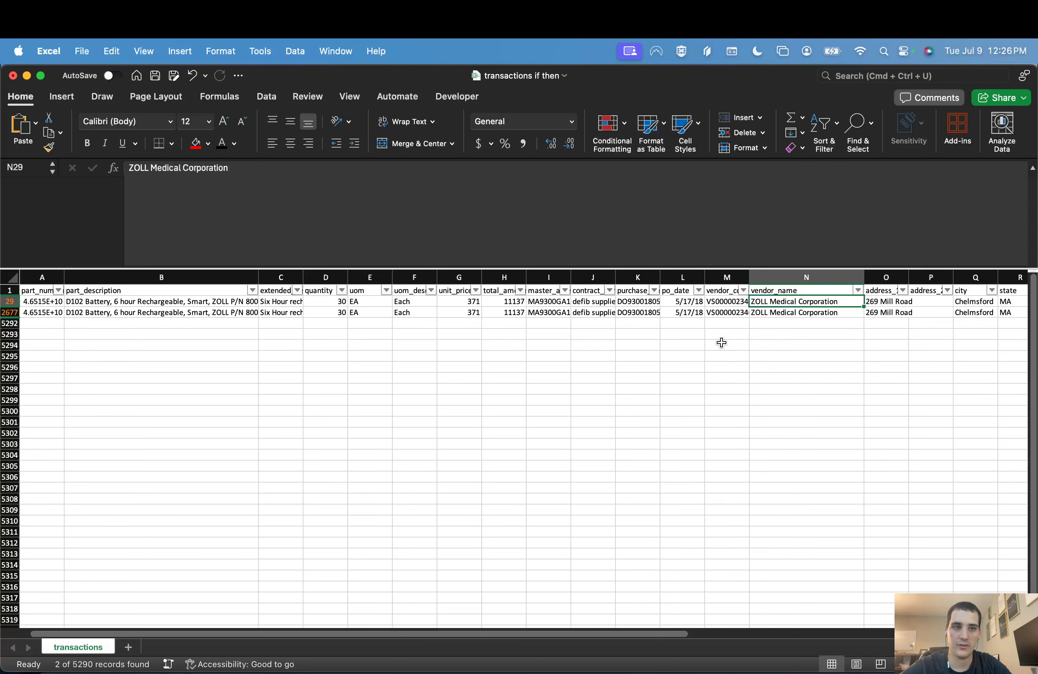
Step: Check the filtered rows' state values and their target category column
{"action": "key", "text": "Up"}
{"action": "key", "text": "Down"}
{"action": "key", "text": "Up"}
{"action": "key", "text": "Right"}
{"action": "key", "text": "Right"}
{"action": "key", "text": "Right"}
{"action": "key", "text": "Right"}
{"action": "key", "text": "Right"}
{"action": "key", "text": "Right"}
{"action": "key", "text": "Right"}
{"action": "key", "text": "Right"}
{"action": "key", "text": "Right"}
{"action": "key", "text": "Right"}
{"action": "key", "text": "Right"}
{"action": "key", "text": "Right"}
{"action": "key", "text": "Right"}
{"action": "key", "text": "Right"}
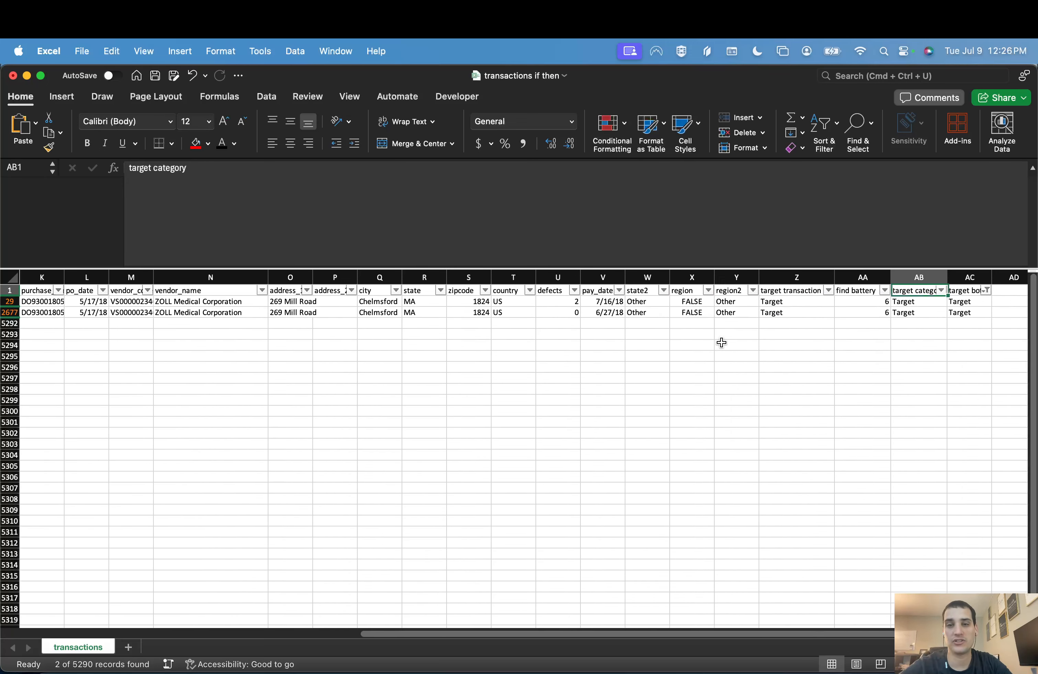
{"action": "key", "text": "Left"}
{"action": "left_click_drag", "start_coordinate": [415, 301], "coordinate": [426, 313]}
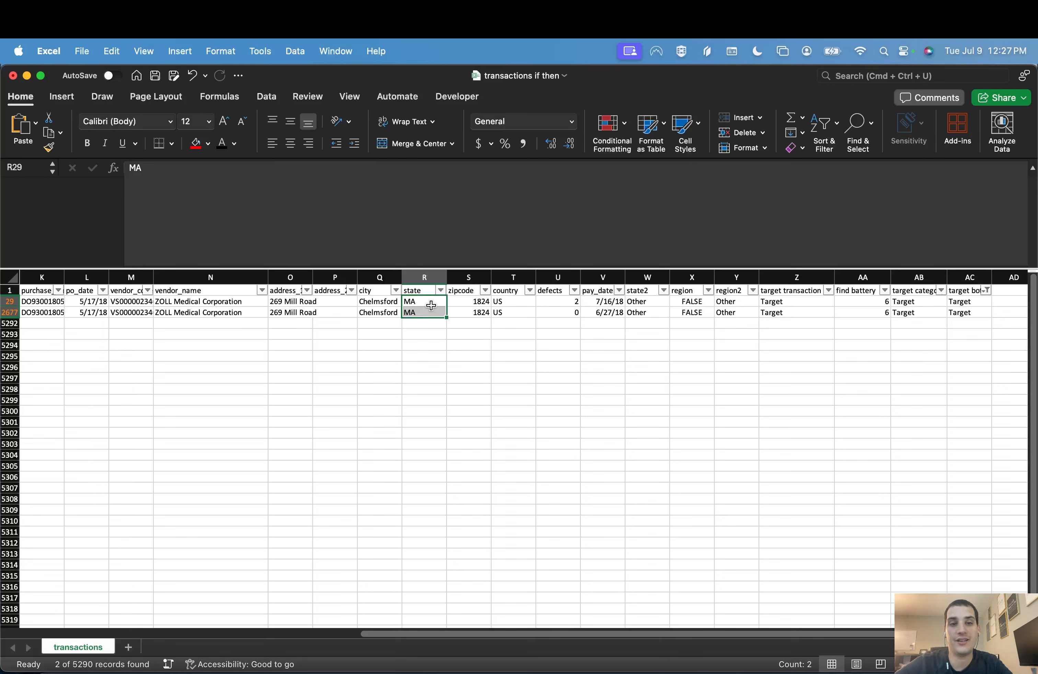
{"action": "left_click", "coordinate": [431, 306]}
Step: Clear the filter on the target both column
{"action": "key", "text": "super+Up"}
{"action": "key", "text": "super+Right"}
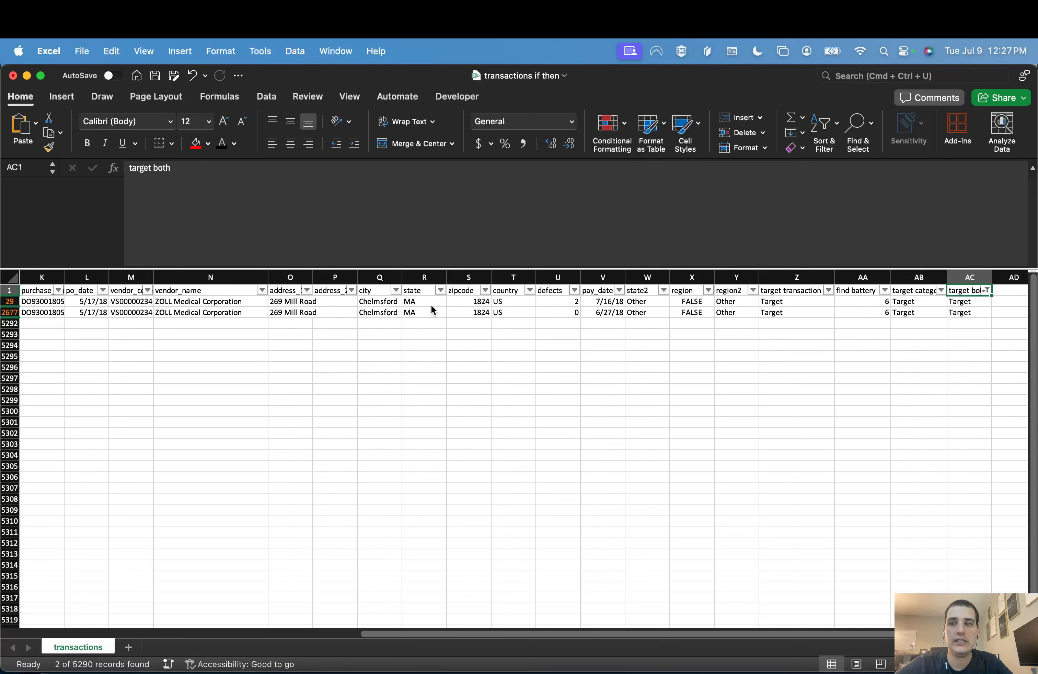
{"action": "key", "text": "alt+Down"}
{"action": "left_click", "coordinate": [948, 596]}
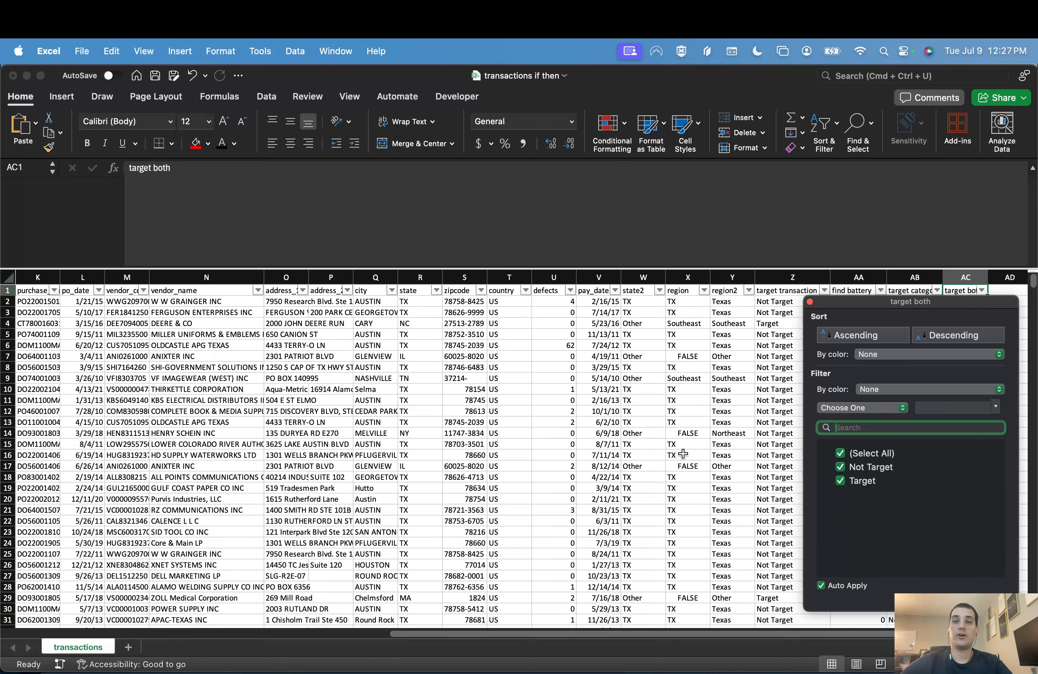
{"action": "left_click", "coordinate": [676, 446]}
Step: Collapse the formula bar to one line and review the row 2 formulas of the state2 and region columns
{"action": "left_click_drag", "start_coordinate": [604, 267], "coordinate": [590, 177]}
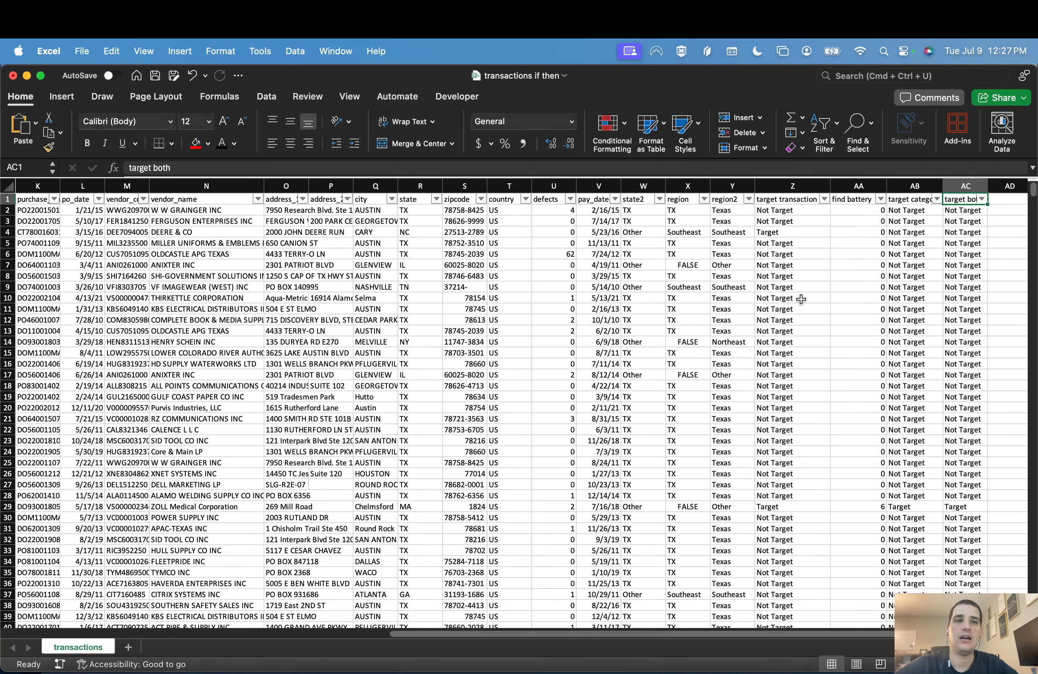
{"action": "left_click", "coordinate": [931, 233]}
{"action": "left_click", "coordinate": [650, 211]}
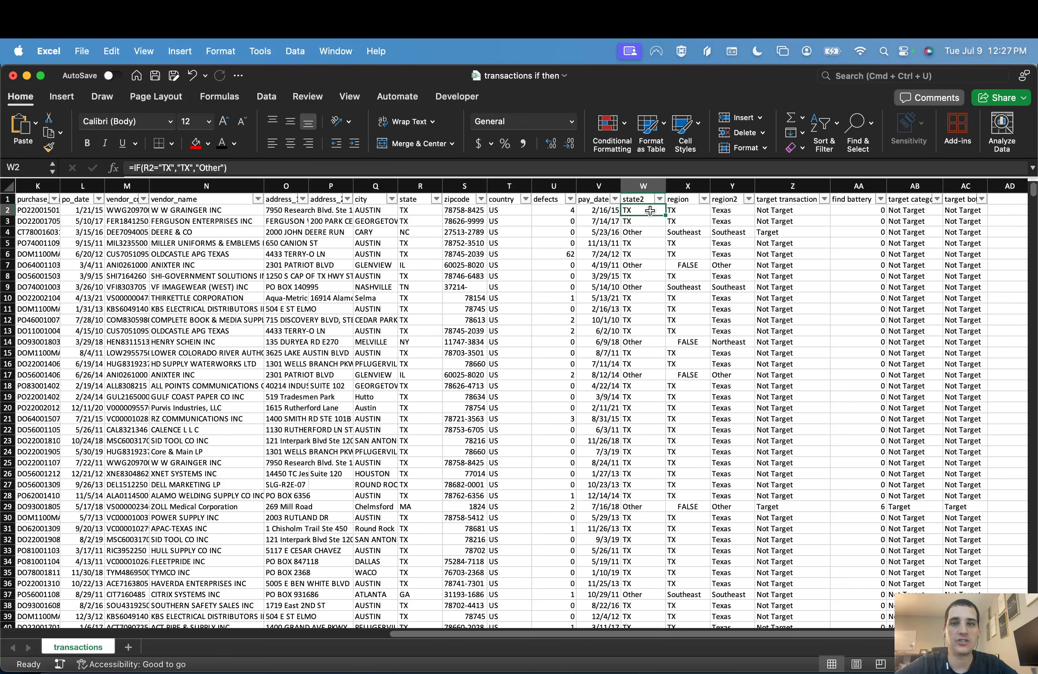
{"action": "left_click", "coordinate": [607, 170]}
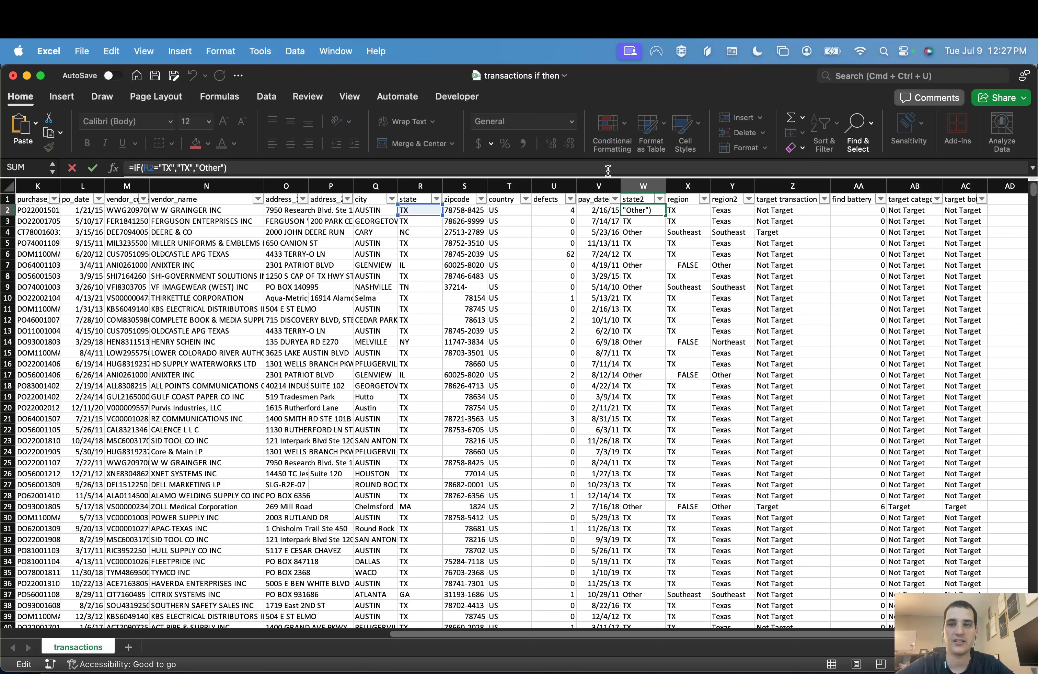
{"action": "key", "text": "Tab"}
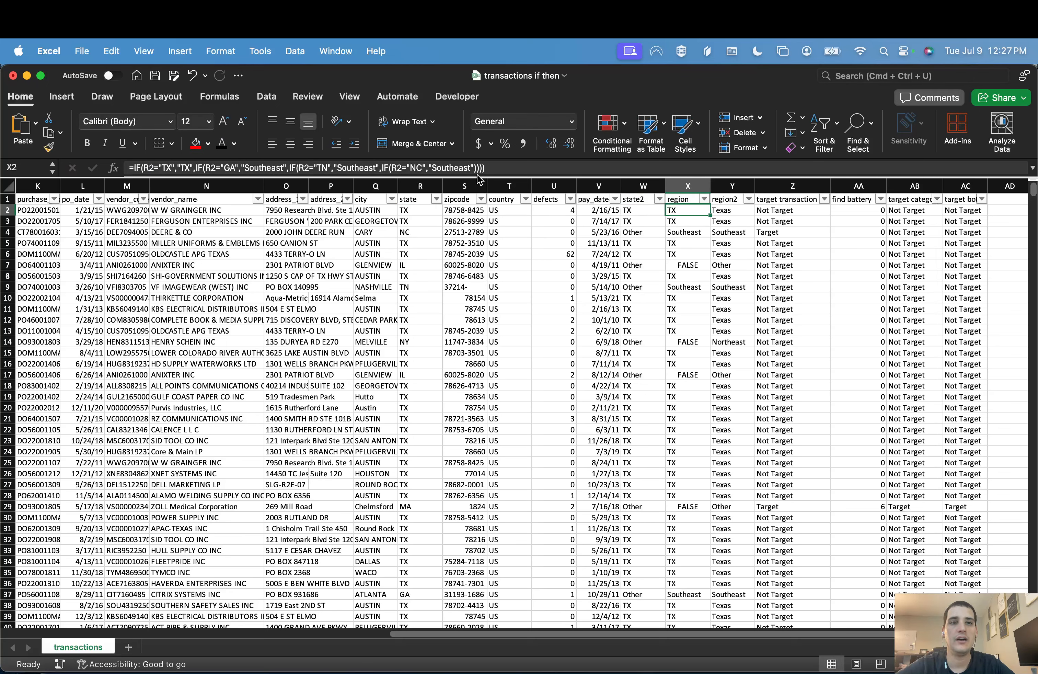
{"action": "left_click", "coordinate": [481, 168]}
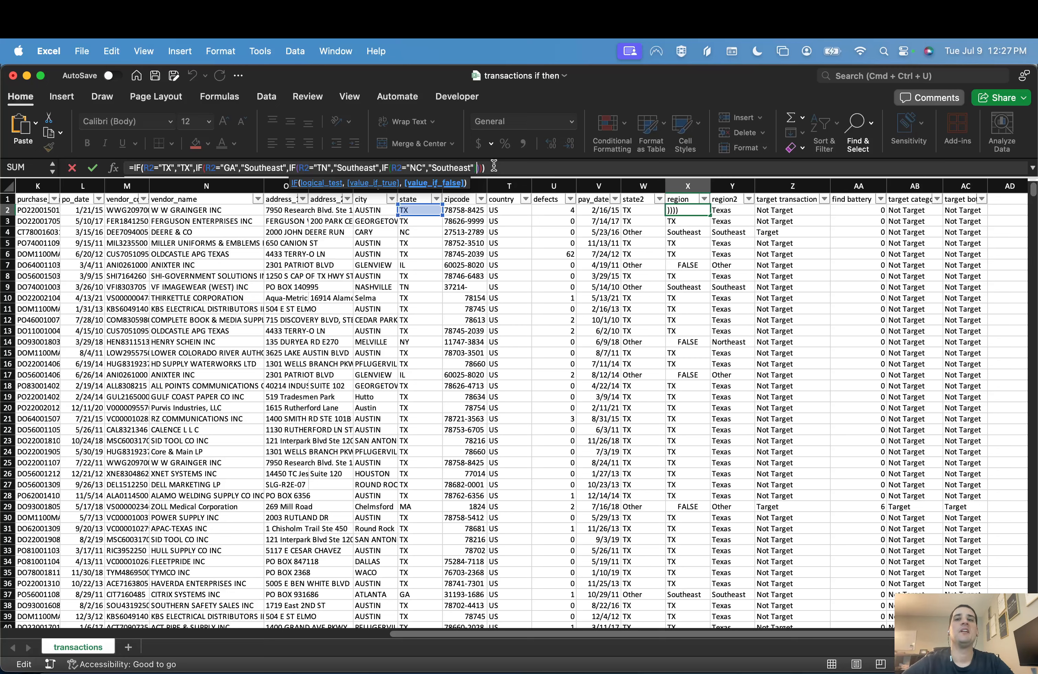
Step: Expand the formula bar and review the full multi-line region2 formula in Y2
{"action": "key", "text": "Tab"}
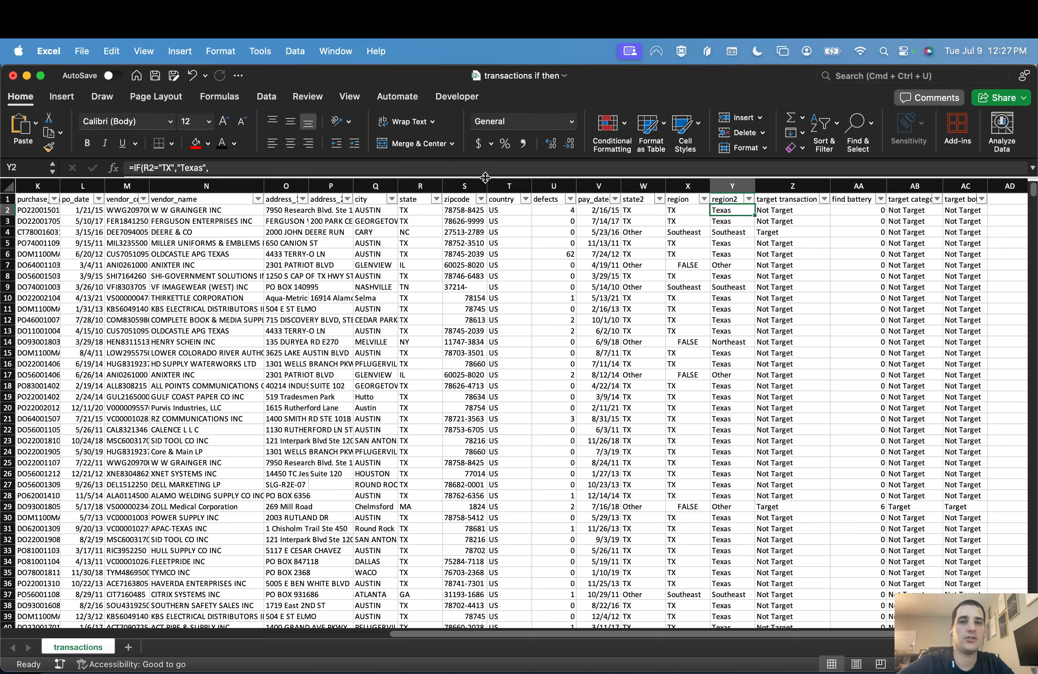
{"action": "left_click_drag", "start_coordinate": [485, 177], "coordinate": [486, 271]}
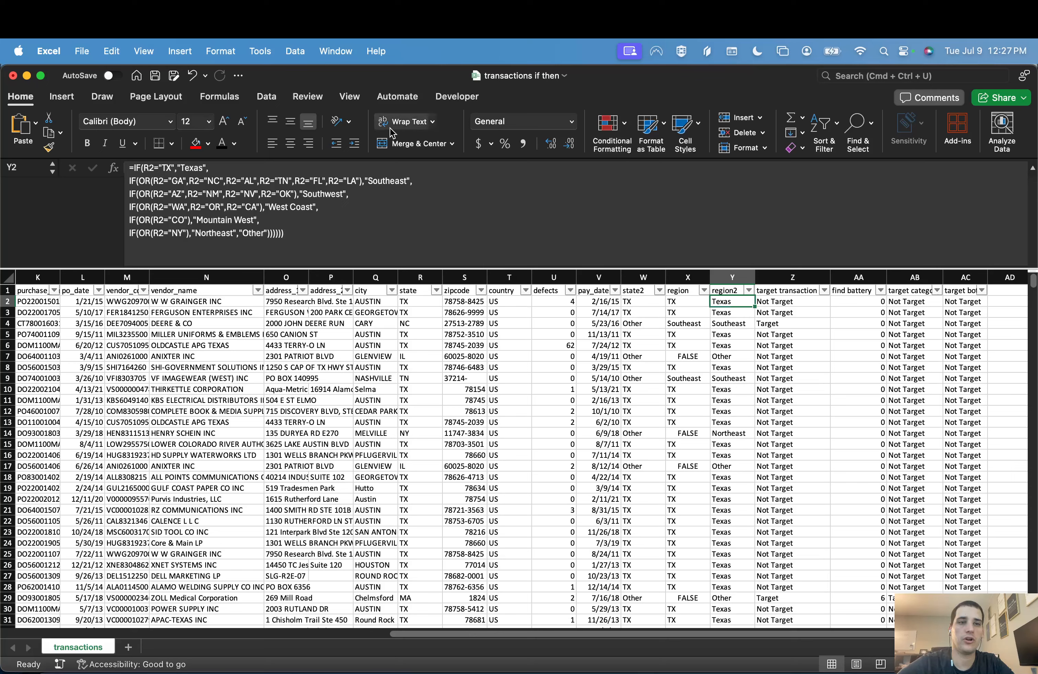
{"action": "left_click", "coordinate": [137, 178]}
Step: Review the target transaction formula in Z2 together with the state and total amount cells it references
{"action": "key", "text": "Tab"}
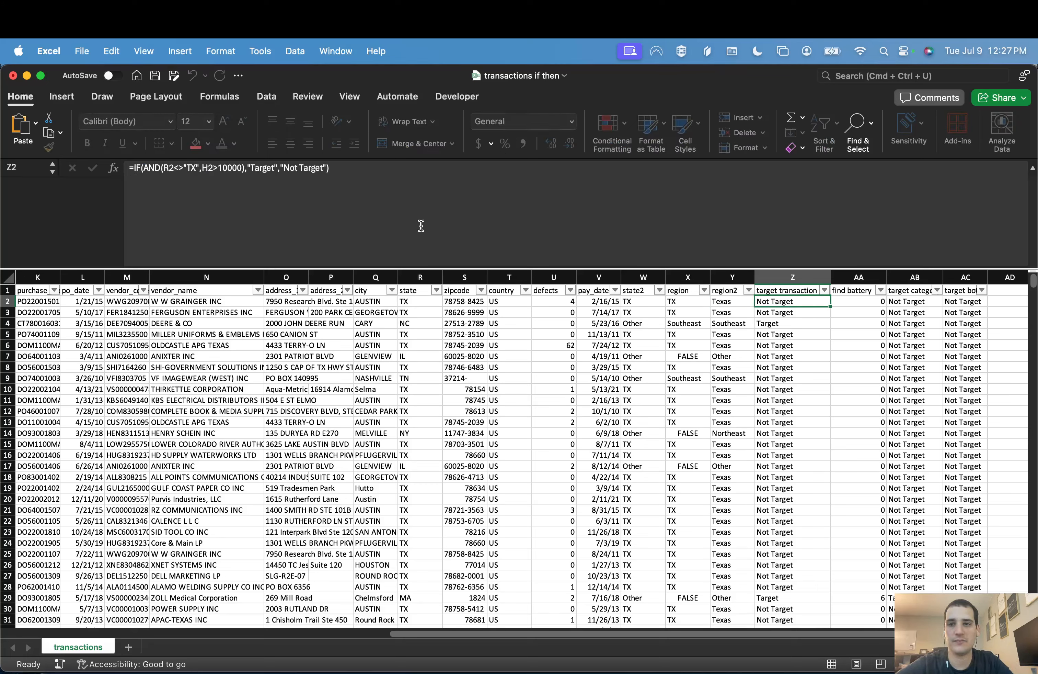
{"action": "left_click", "coordinate": [372, 209]}
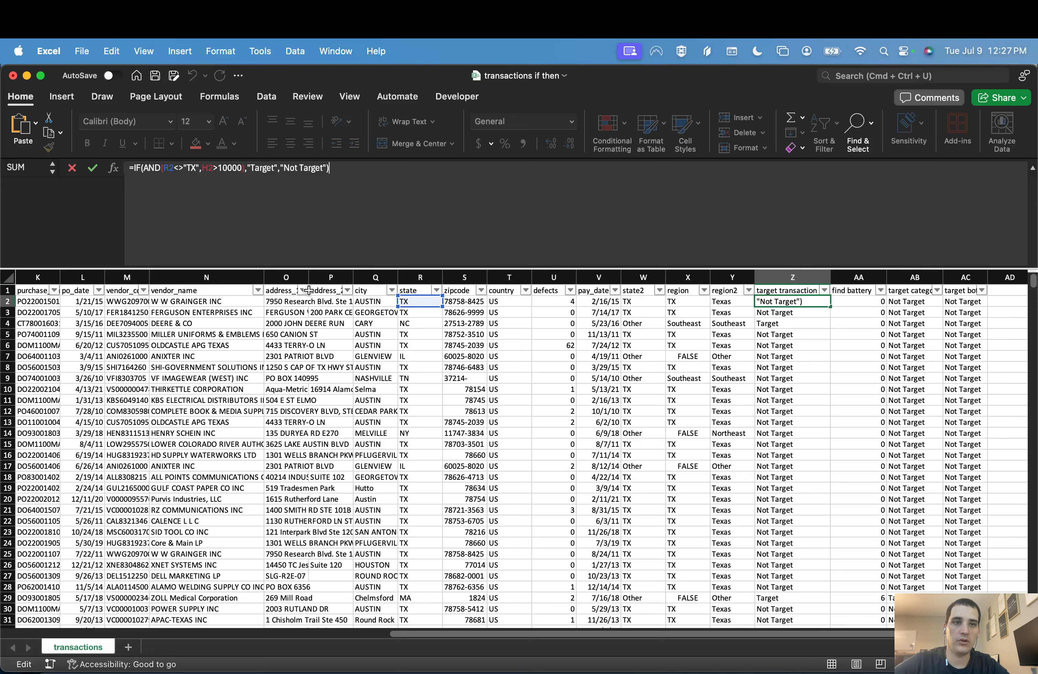
{"action": "scroll", "coordinate": [250, 345], "scroll_direction": "left", "scroll_amount": 10}
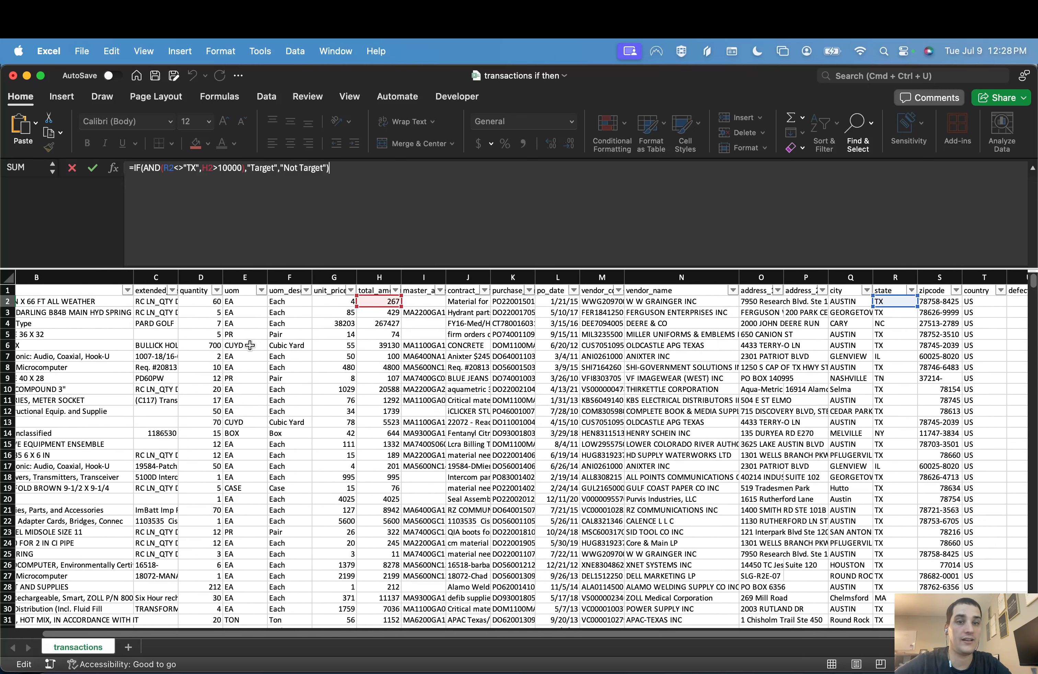
{"action": "scroll", "coordinate": [250, 345], "scroll_direction": "right", "scroll_amount": 11}
{"action": "scroll", "coordinate": [249, 345], "scroll_direction": "right", "scroll_amount": 2}
Step: Review the row 2 formulas of the find battery, target category and target both columns
{"action": "key", "text": "Tab"}
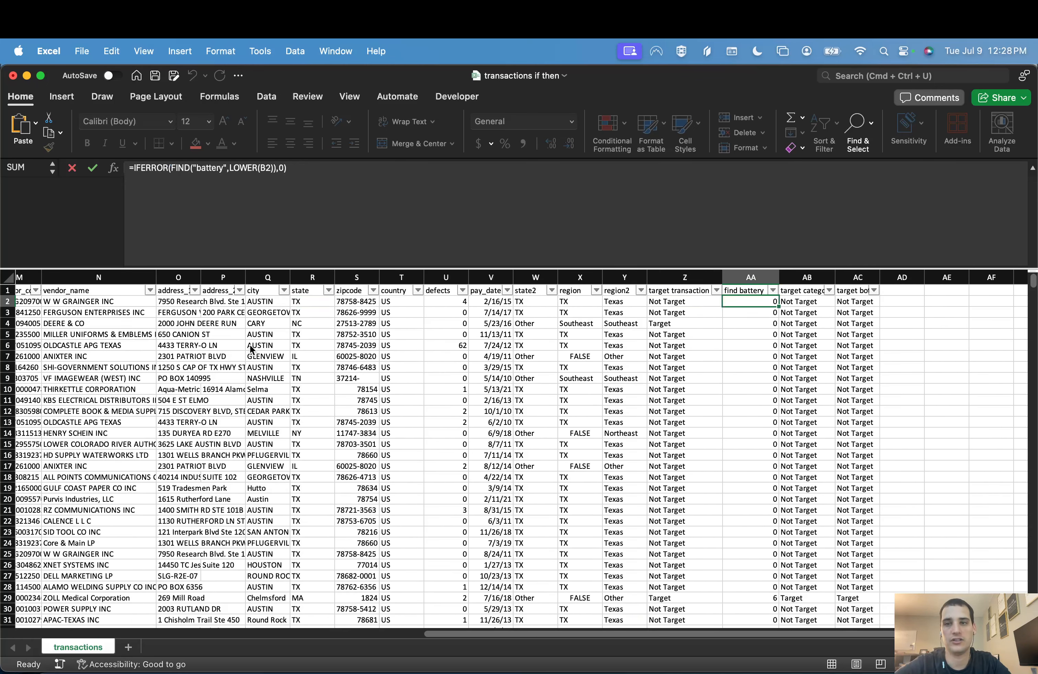
{"action": "left_click", "coordinate": [322, 249]}
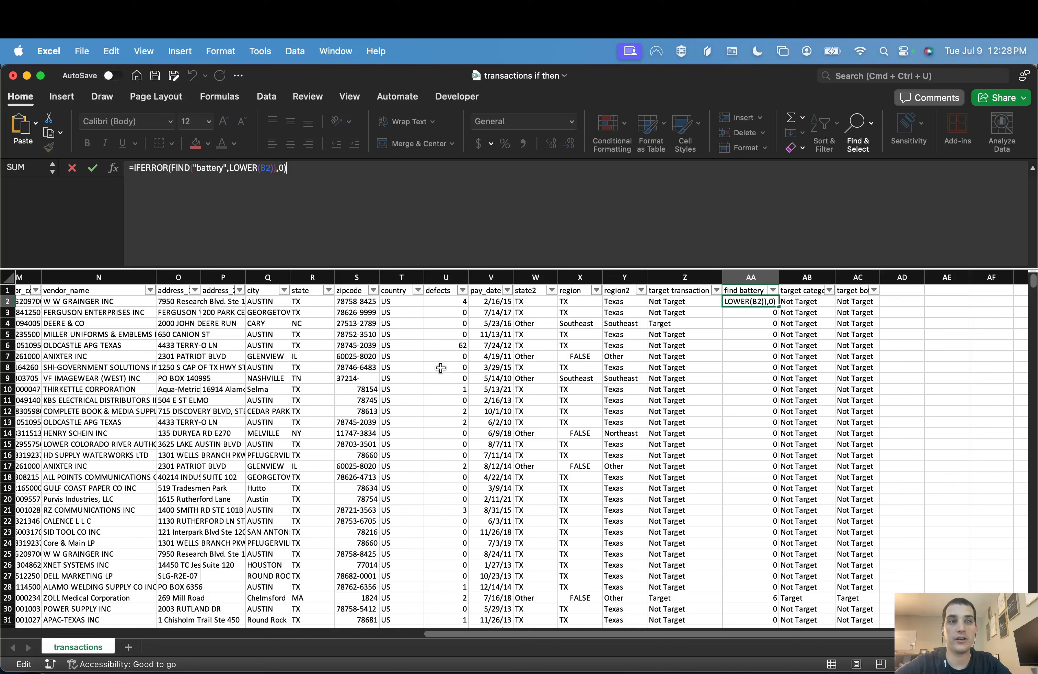
{"action": "key", "text": "Tab"}
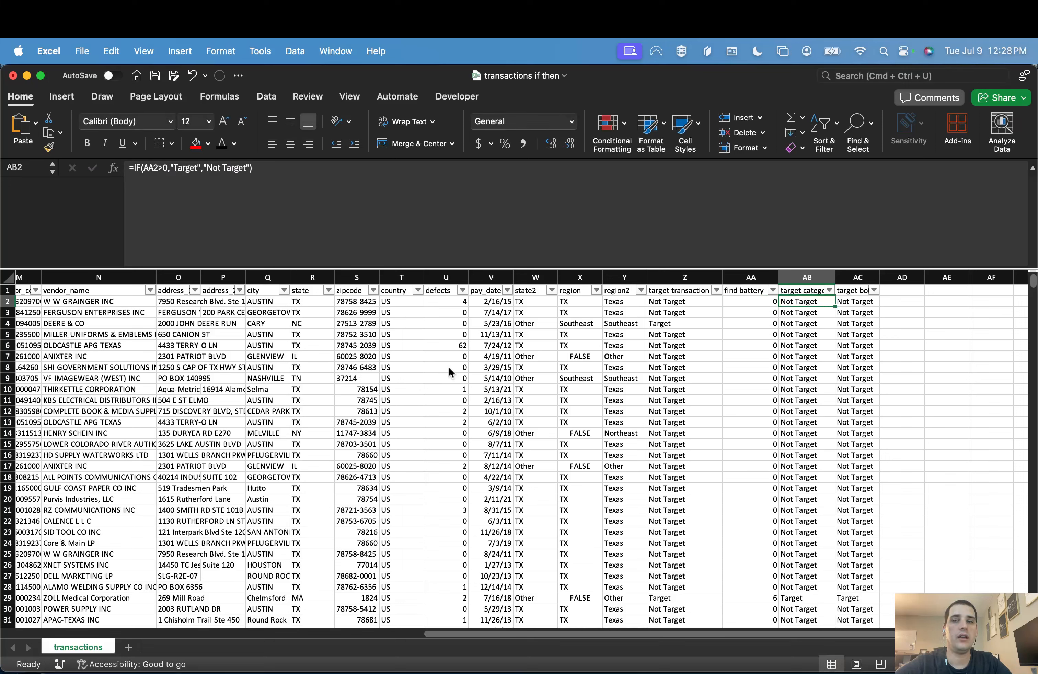
{"action": "left_click", "coordinate": [401, 218]}
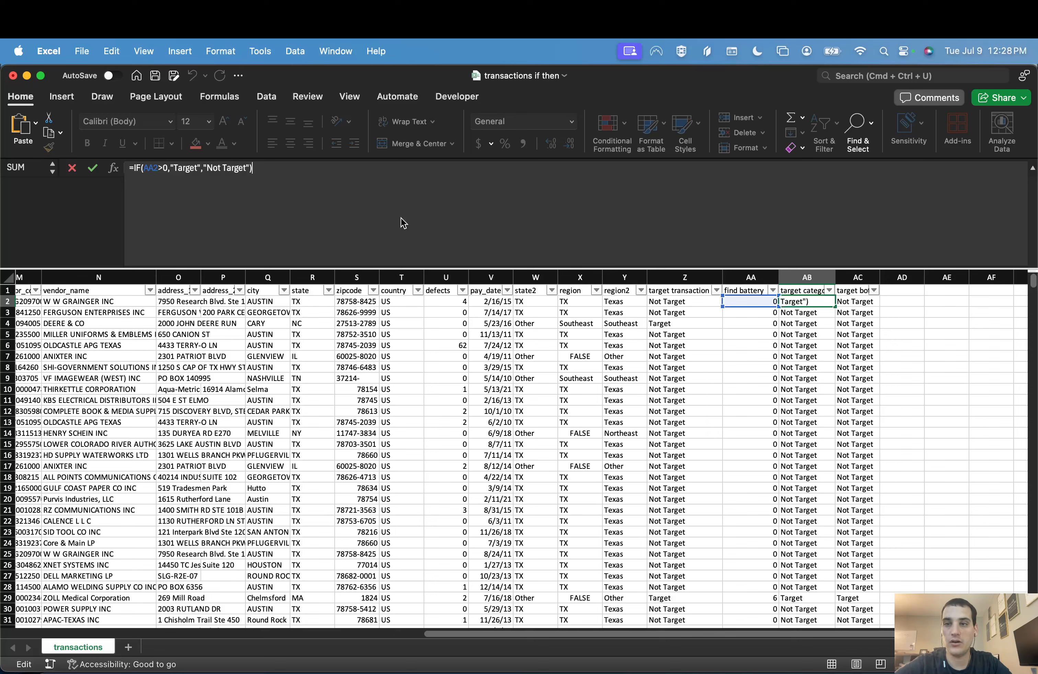
{"action": "key", "text": "Tab"}
{"action": "left_click", "coordinate": [401, 219]}
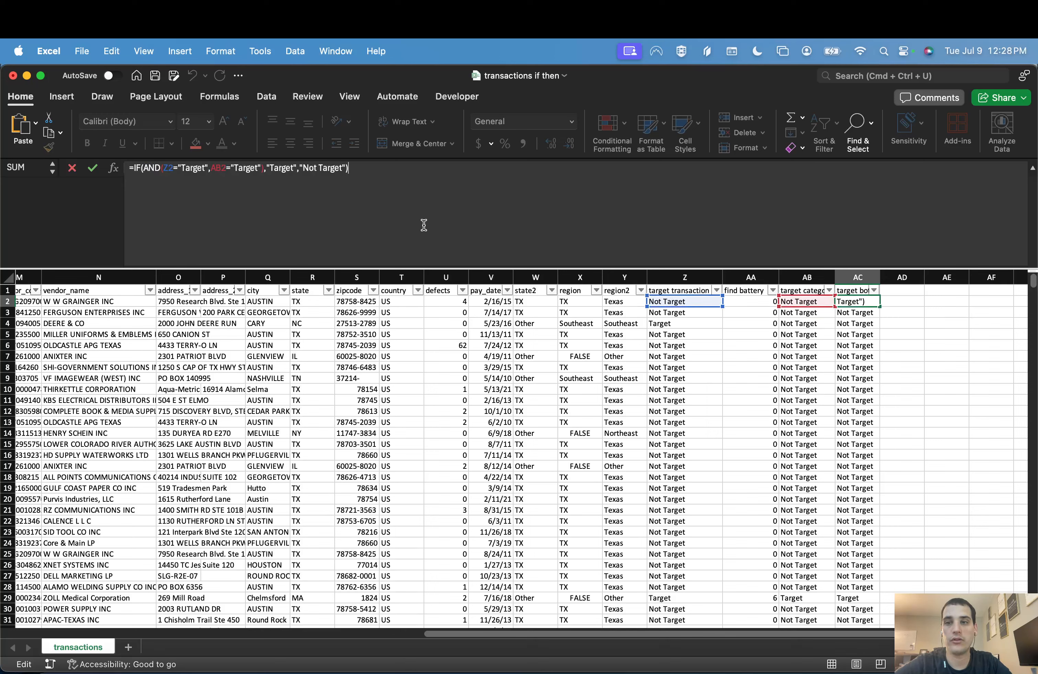
Step: Review the target both formula in AC2 and leave it without changes
{"action": "key", "text": "Escape"}
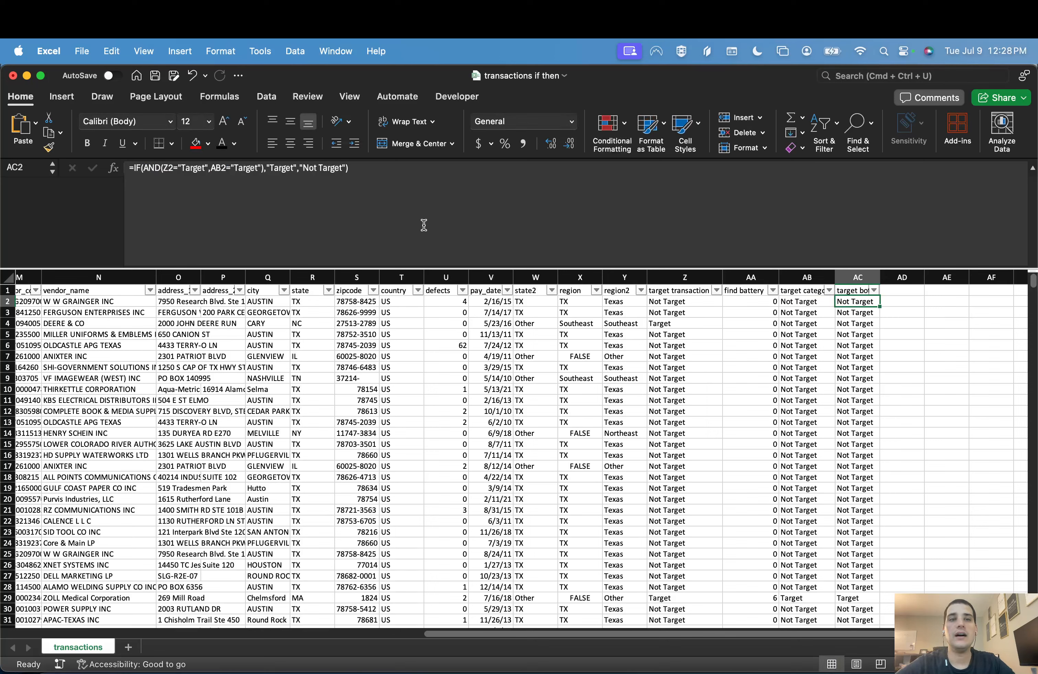
{"action": "left_click", "coordinate": [423, 225]}
{"action": "key", "text": "Escape"}
Step: Replace the fallback value in the find battery formula in AA2 with a nested IFERROR containing a FIND function
{"action": "key", "text": "Up"}
{"action": "key", "text": "Left"}
{"action": "key", "text": "Left"}
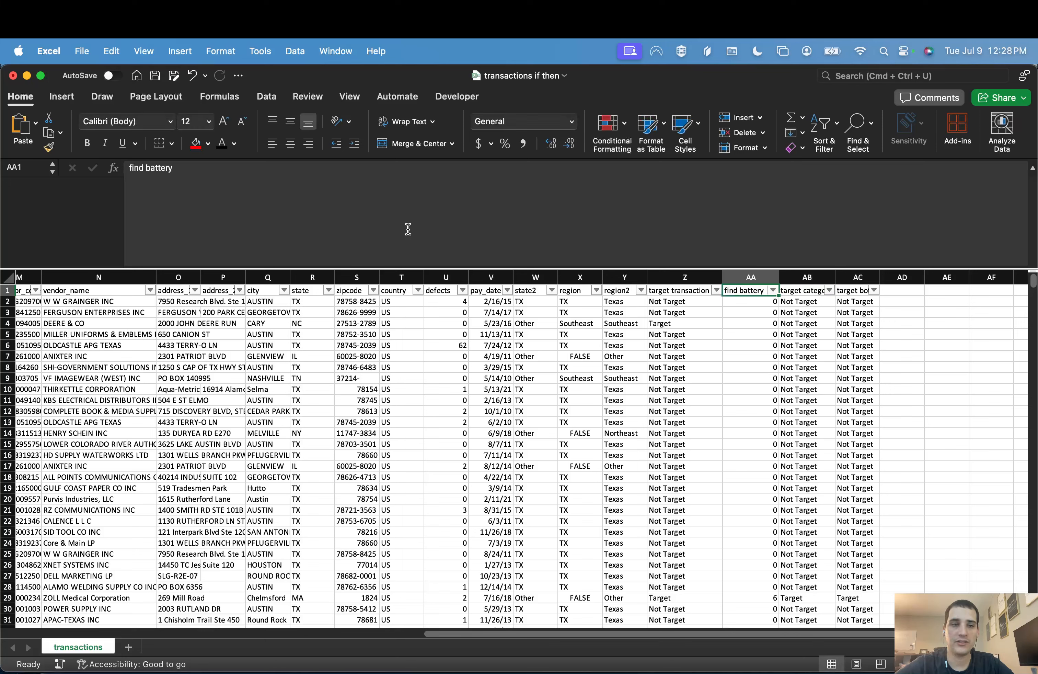
{"action": "key", "text": "Down"}
{"action": "left_click", "coordinate": [376, 223]}
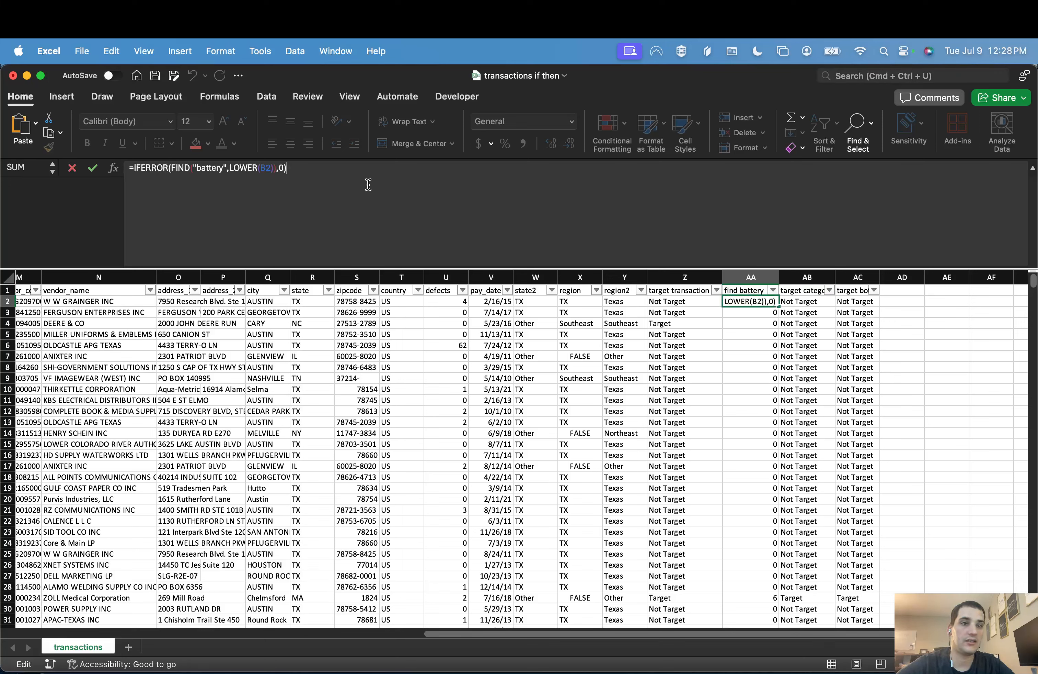
{"action": "key", "text": "BackSpace"}
{"action": "key", "text": "BackSpace"}
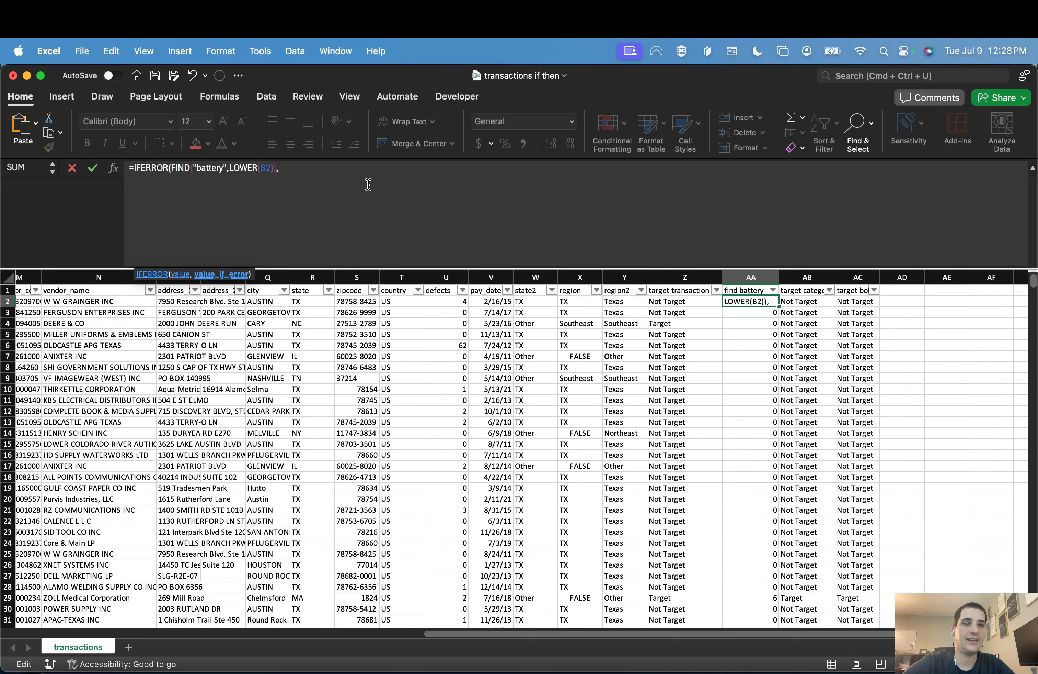
{"action": "type", "text": "IFERROR("}
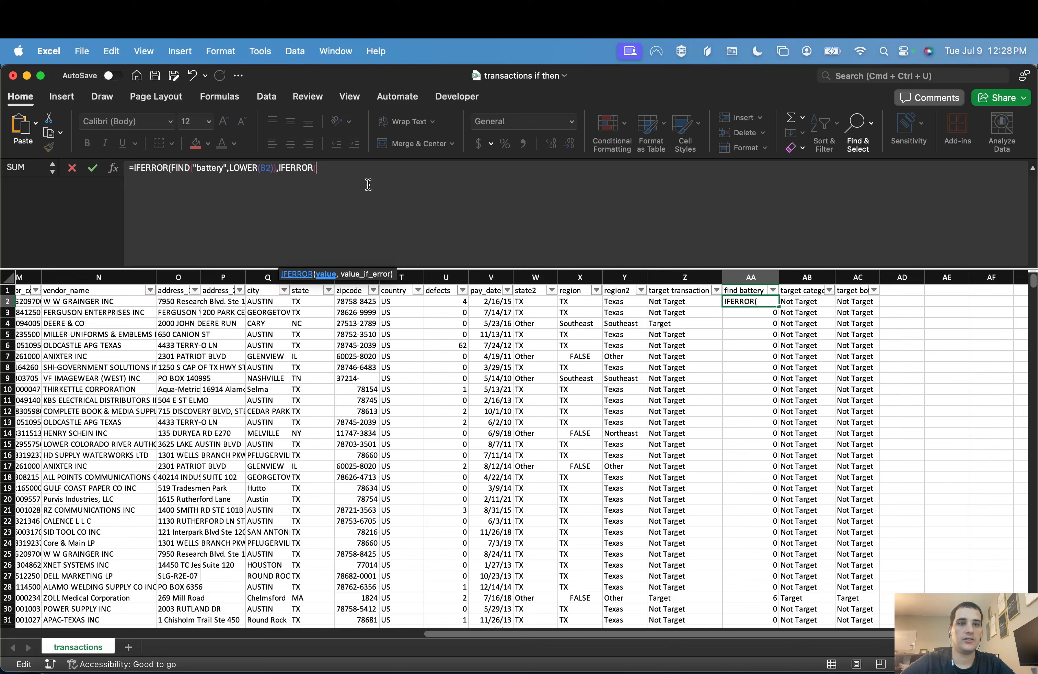
{"action": "type", "text": "FIND(\""}
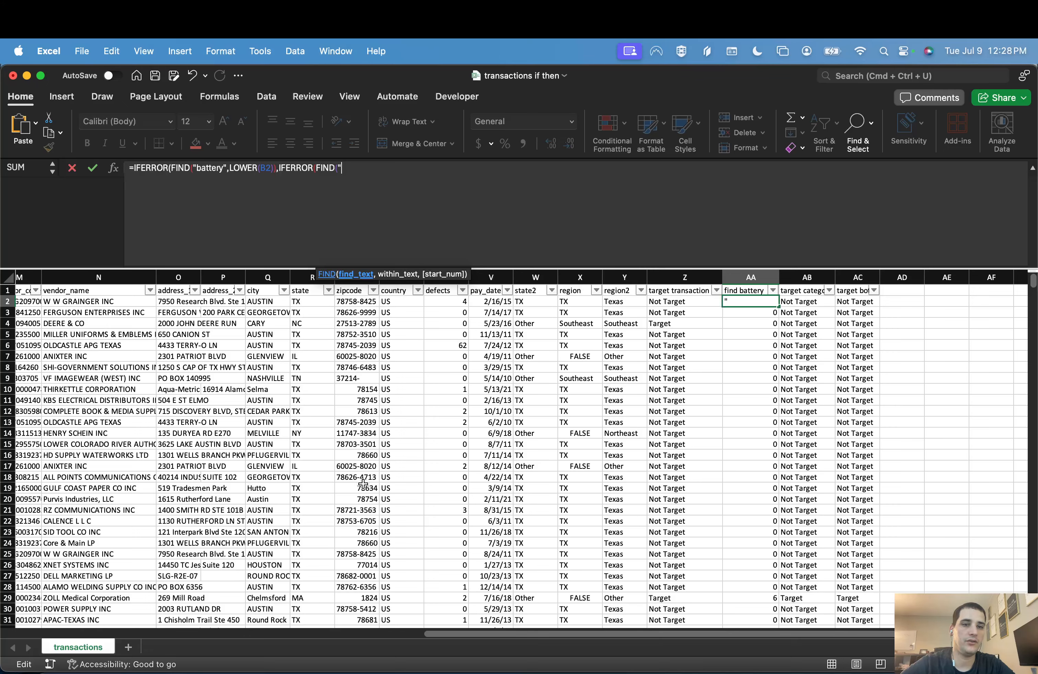
Step: Complete the nested formula in AA2 to find "jean" in the part description B2, with 0 as the fallback
{"action": "scroll", "coordinate": [363, 484], "scroll_direction": "left", "scroll_amount": 15}
{"action": "scroll", "coordinate": [364, 484], "scroll_direction": "right", "scroll_amount": 2}
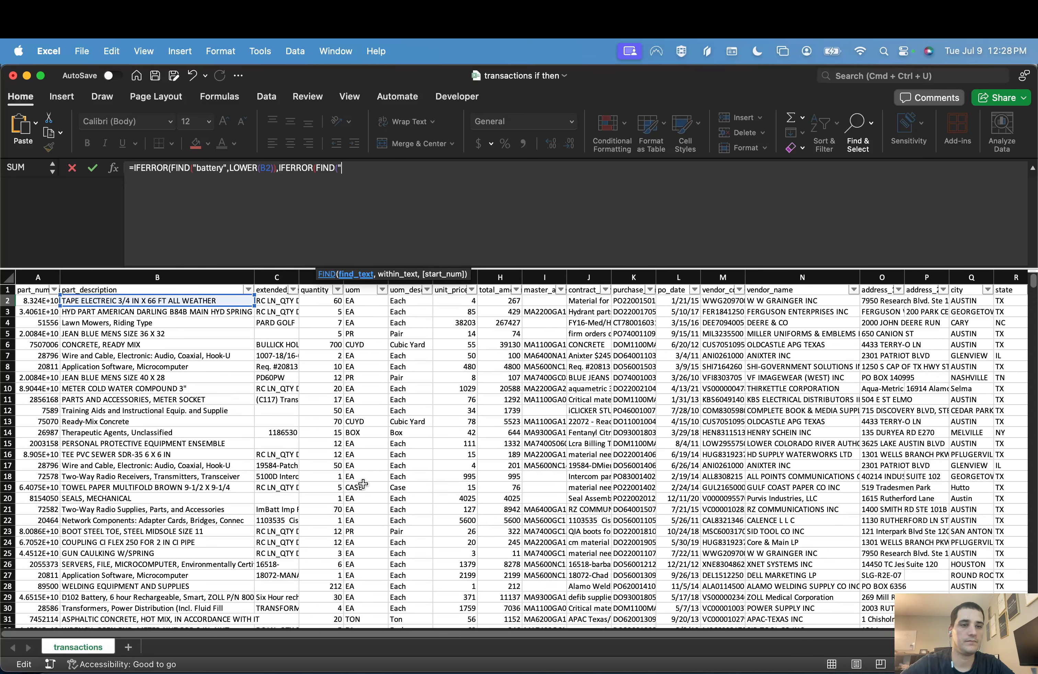
{"action": "type", "text": "jean"}
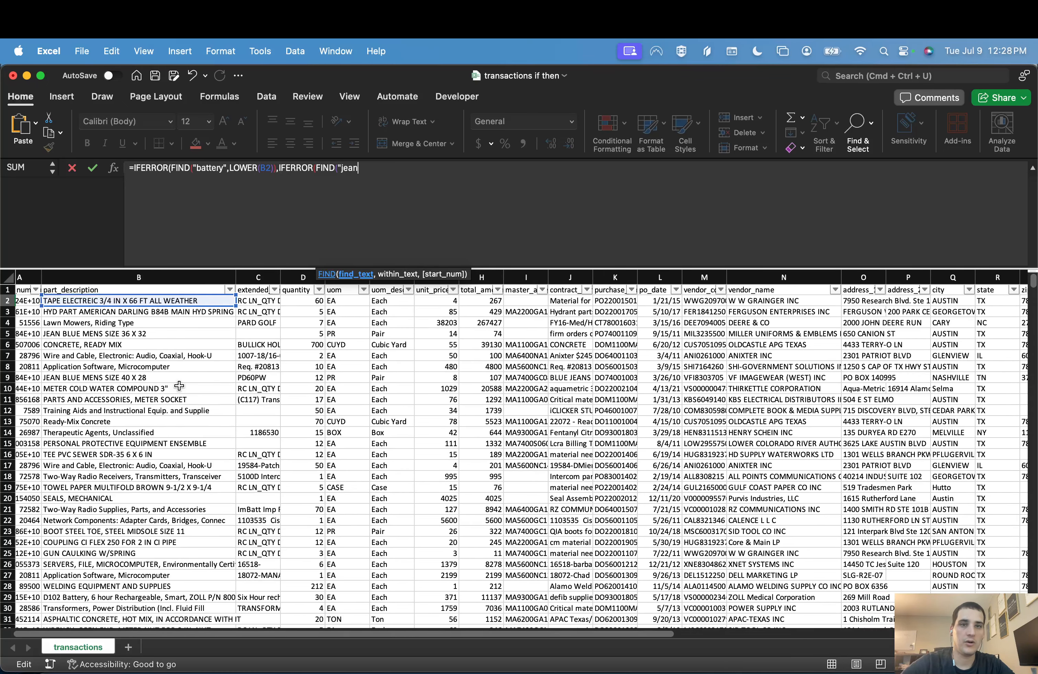
{"action": "type", "text": "\","}
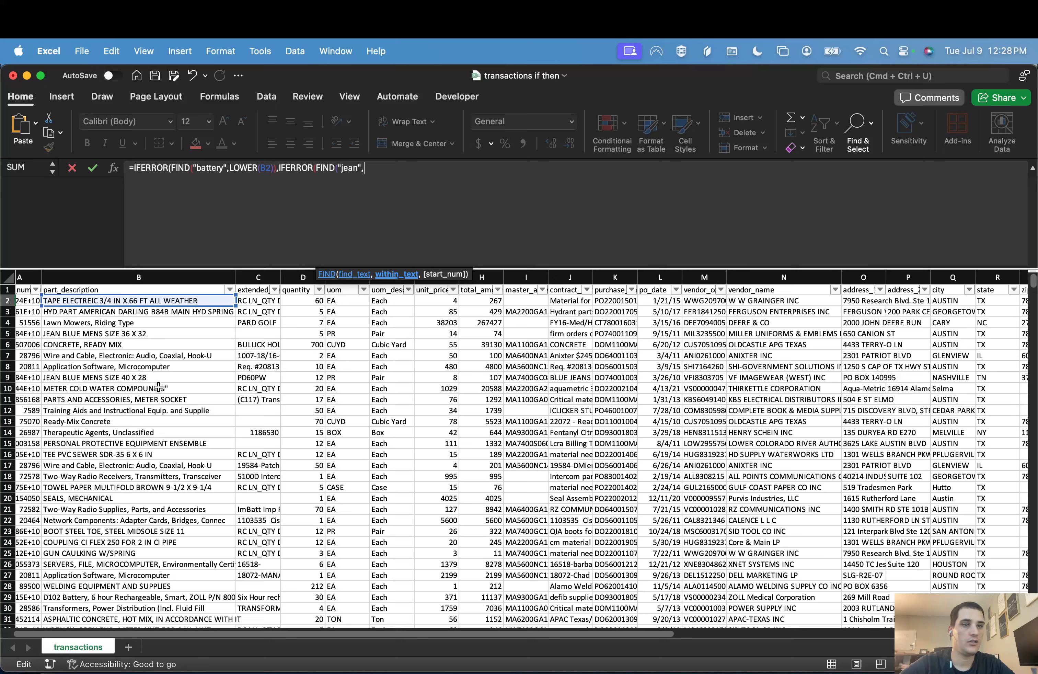
{"action": "left_click", "coordinate": [123, 300]}
{"action": "type", "text": "),"}
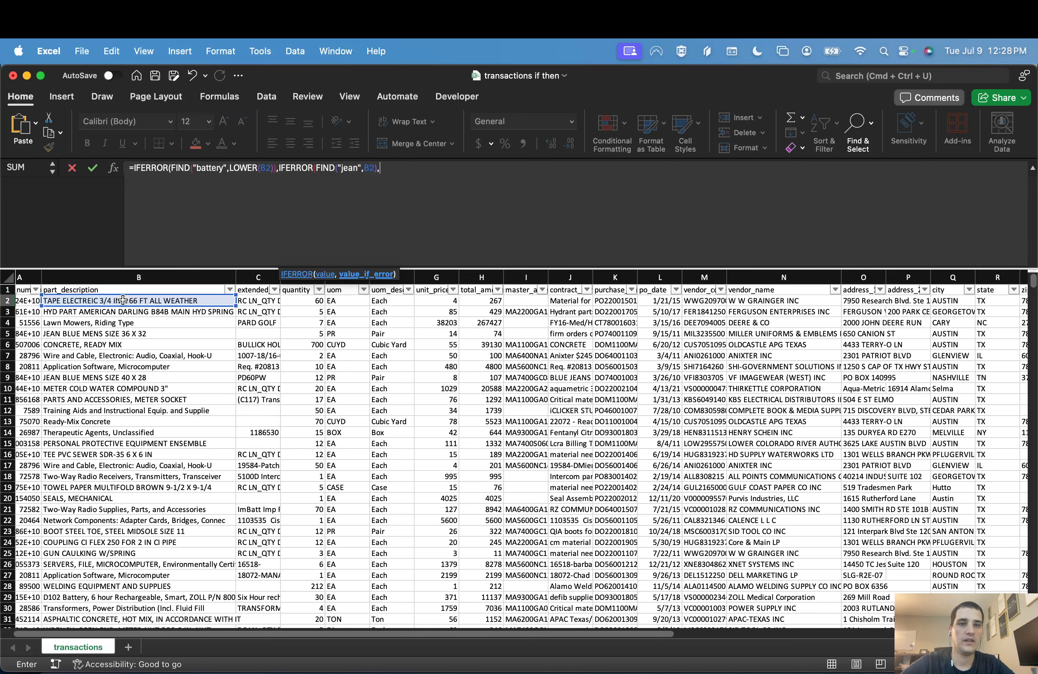
{"action": "type", "text": "0)"}
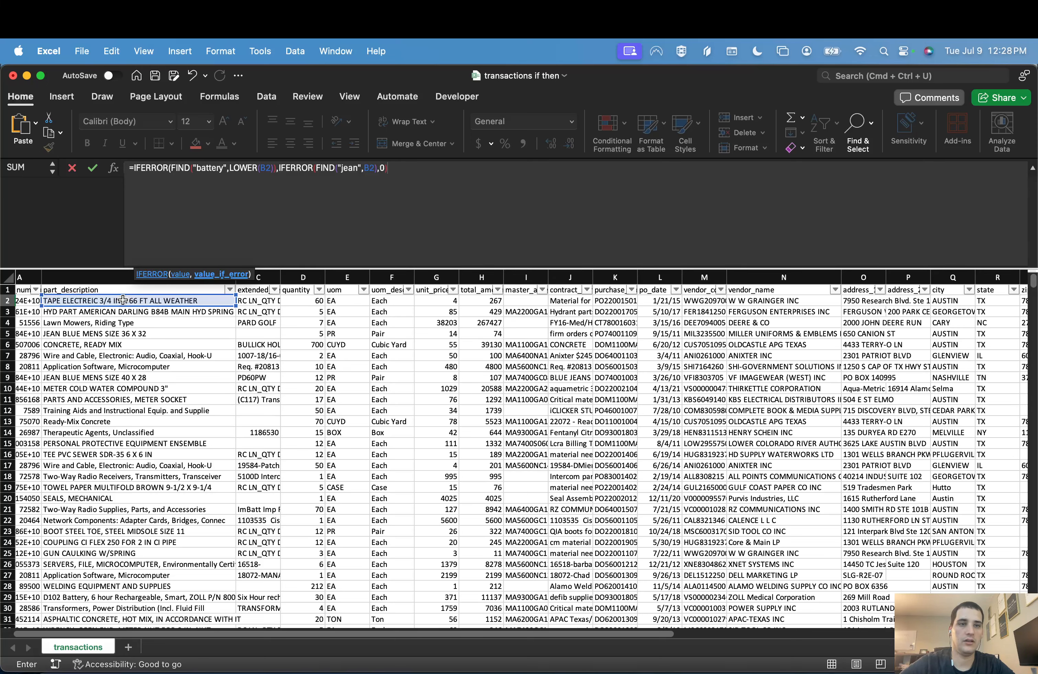
{"action": "type", "text": ")"}
{"action": "key", "text": "Return"}
Step: Rename the AA1 header as "find category" and fill the AA2 formula down the column
{"action": "key", "text": "Right"}
{"action": "key", "text": "Up"}
{"action": "key", "text": "Right"}
{"action": "key", "text": "Left"}
{"action": "key", "text": "Left"}
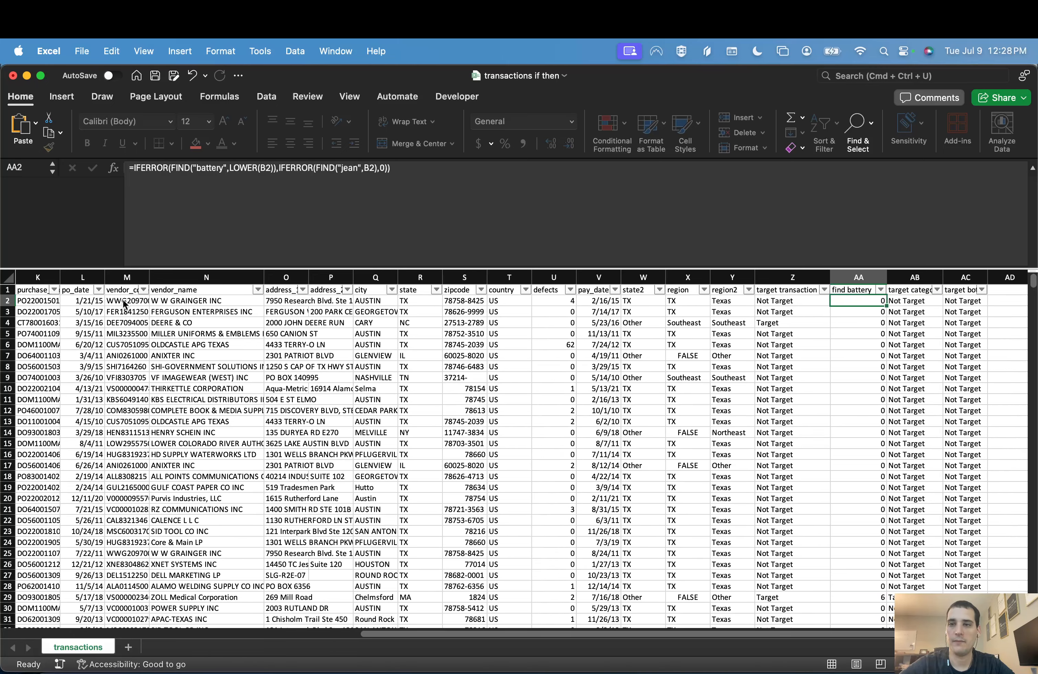
{"action": "key", "text": "Up"}
{"action": "type", "text": "find"}
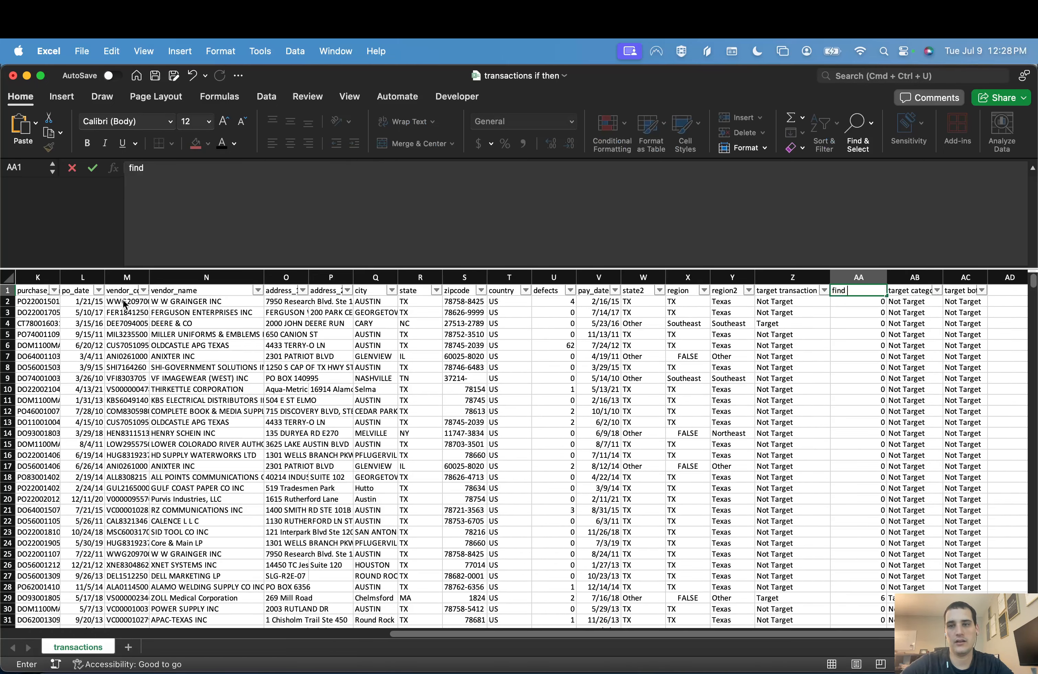
{"action": "type", "text": " category"}
{"action": "key", "text": "Return"}
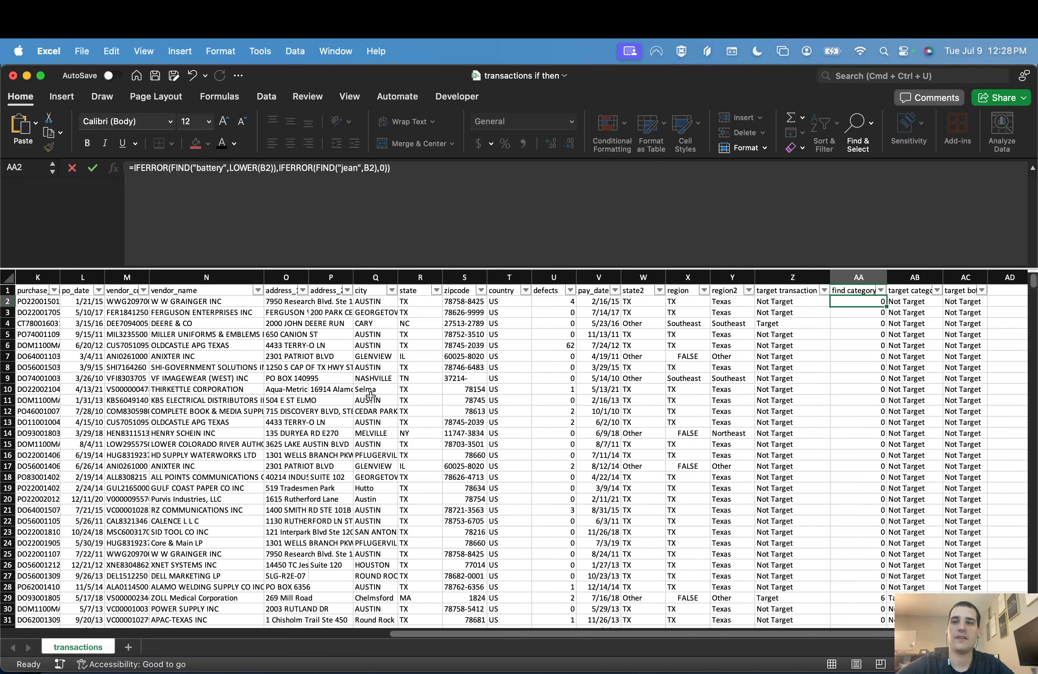
{"action": "double_click", "coordinate": [883, 306]}
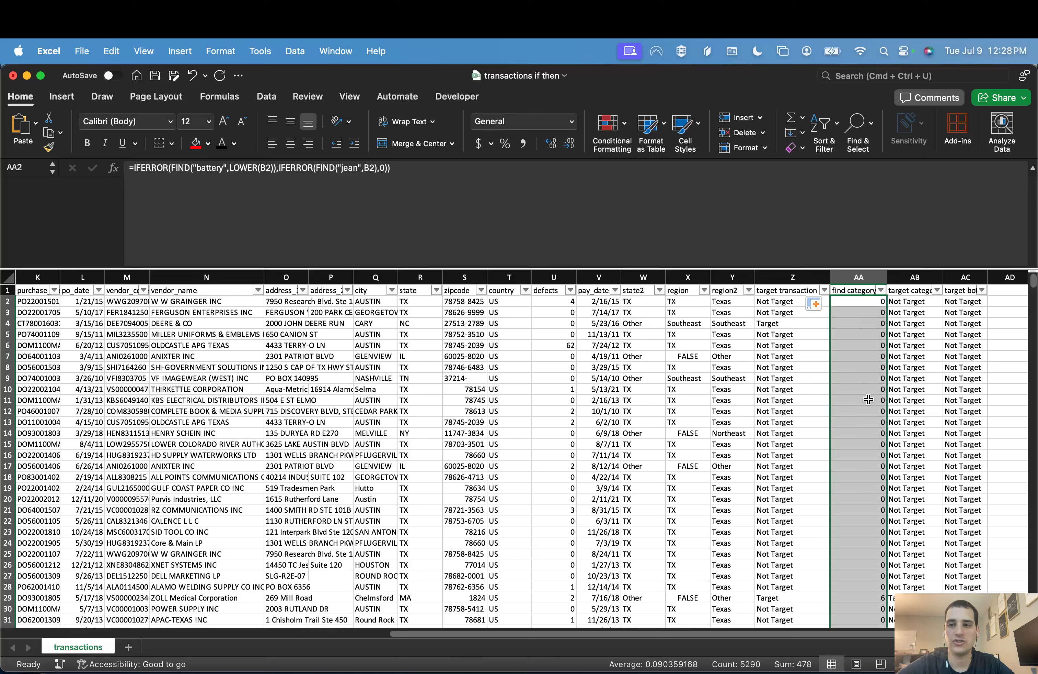
Step: Wrap B2 of the "jean" search in AA2 in LOWER and fill the corrected formula down the column
{"action": "left_click", "coordinate": [863, 305]}
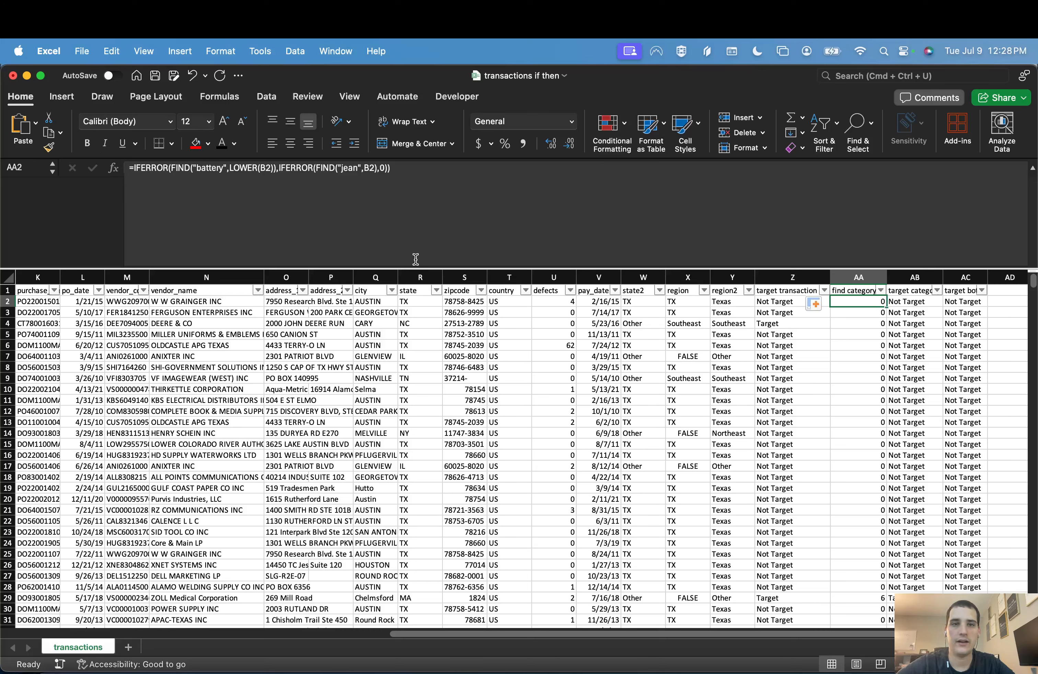
{"action": "left_click", "coordinate": [372, 178]}
{"action": "type", "text": "lower("}
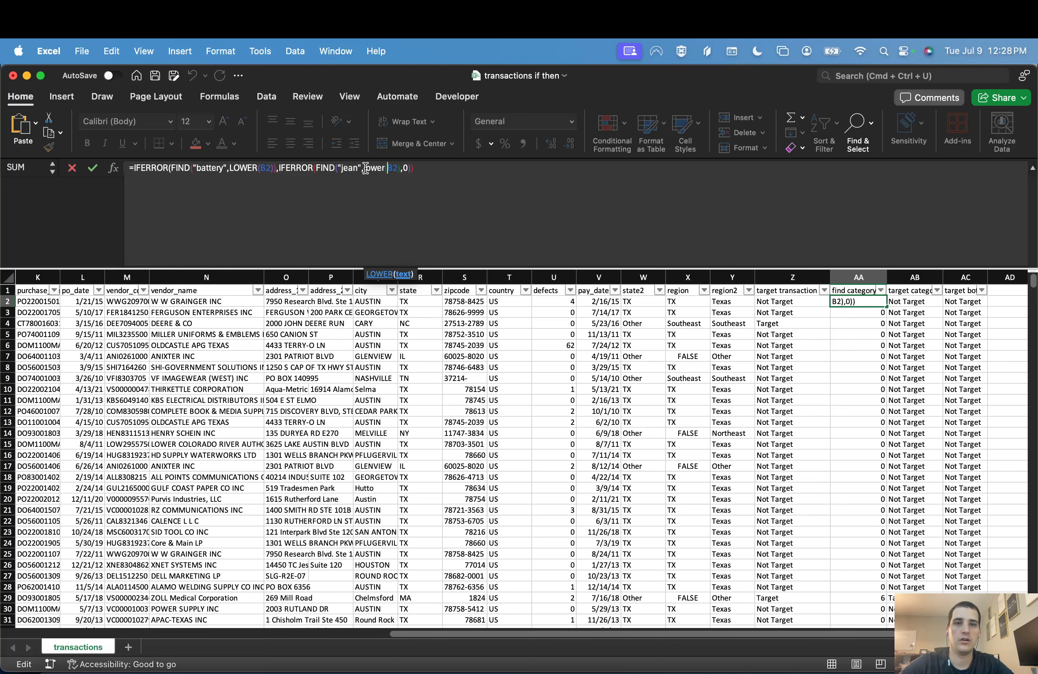
{"action": "type", "text": ")"}
{"action": "key", "text": "Return"}
{"action": "key", "text": "Up"}
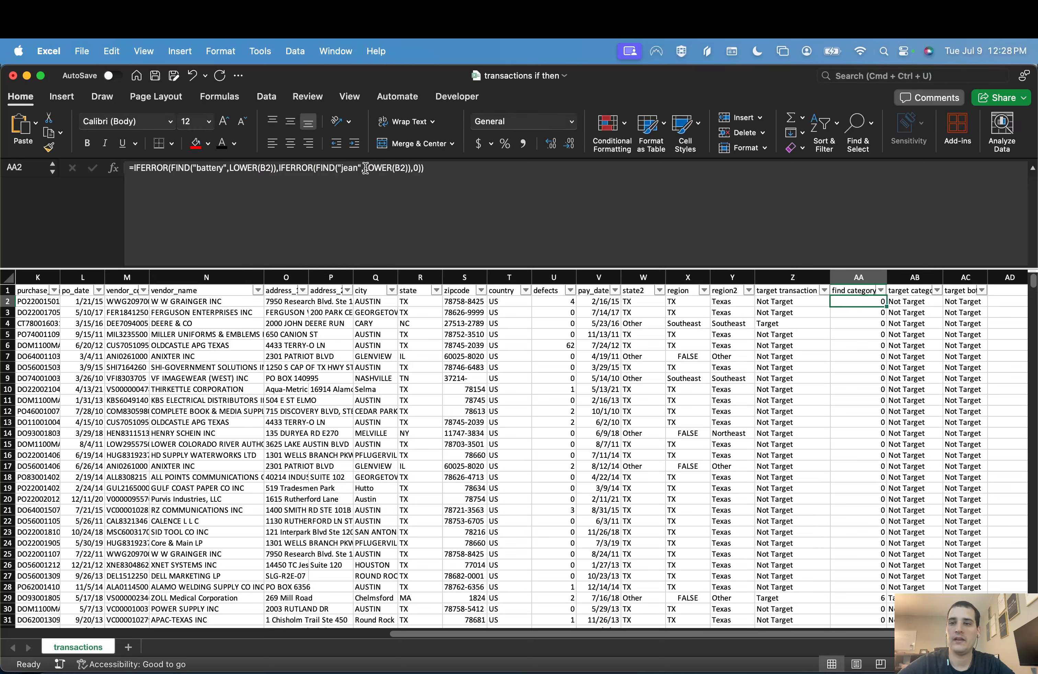
{"action": "double_click", "coordinate": [885, 307]}
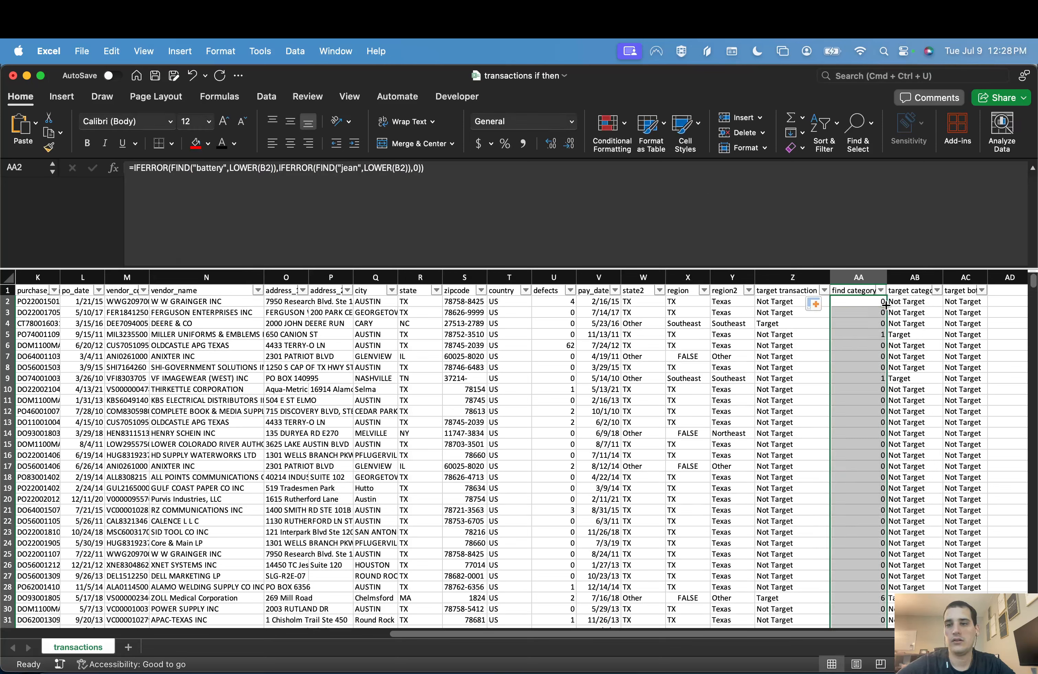
Step: Check the find category match in row 5 against that row's part description
{"action": "left_click", "coordinate": [860, 335]}
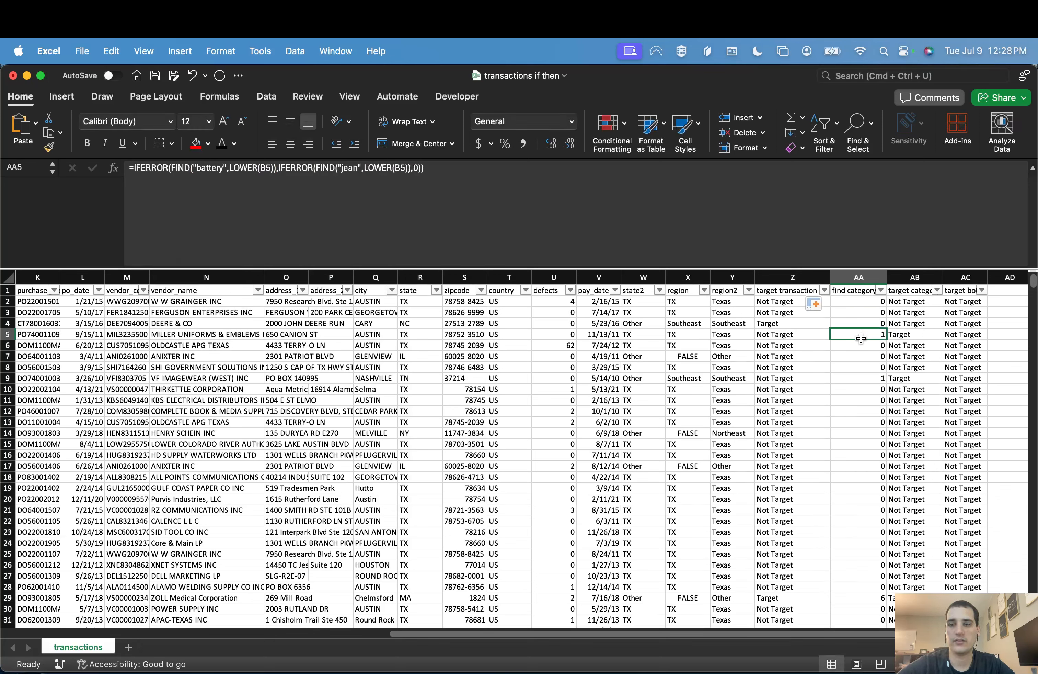
{"action": "left_click", "coordinate": [9, 334]}
{"action": "scroll", "coordinate": [79, 340], "scroll_direction": "left", "scroll_amount": 10}
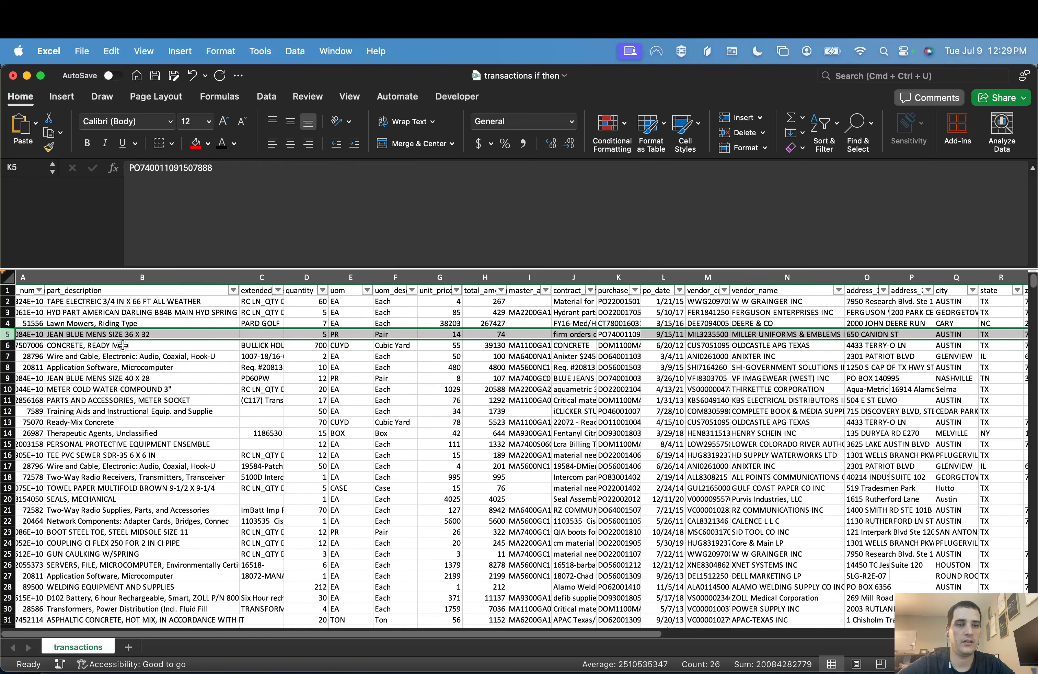
{"action": "scroll", "coordinate": [123, 345], "scroll_direction": "right", "scroll_amount": 10}
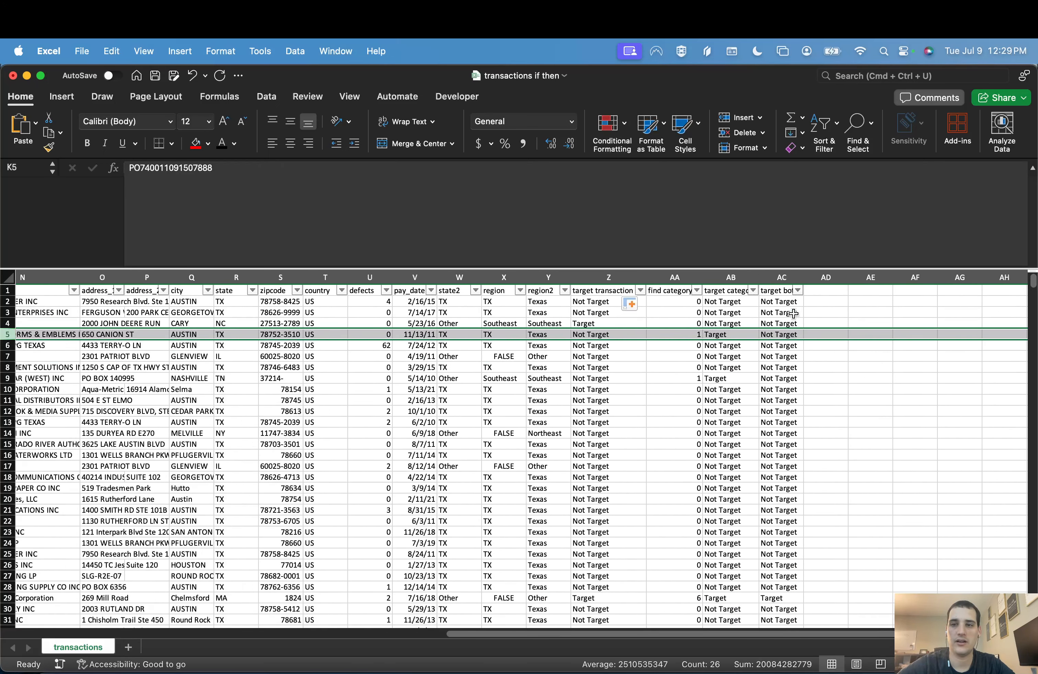
Step: Review the row 2 formulas of the target category and find category columns
{"action": "left_click", "coordinate": [792, 312]}
{"action": "left_click", "coordinate": [735, 302]}
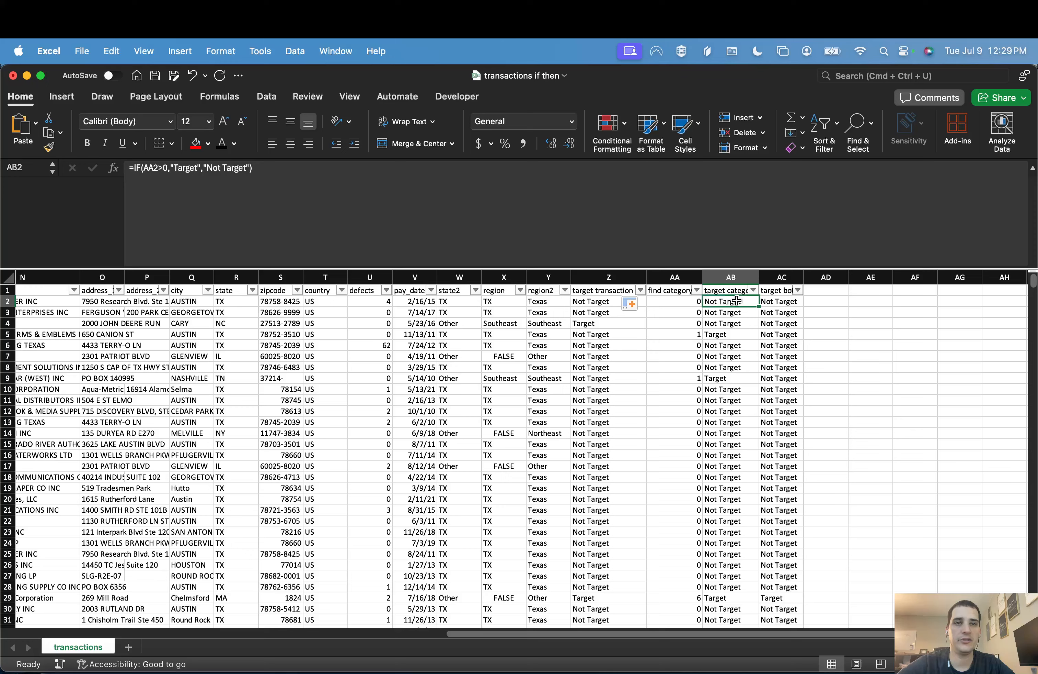
{"action": "left_click", "coordinate": [798, 291]}
{"action": "left_click", "coordinate": [695, 303]}
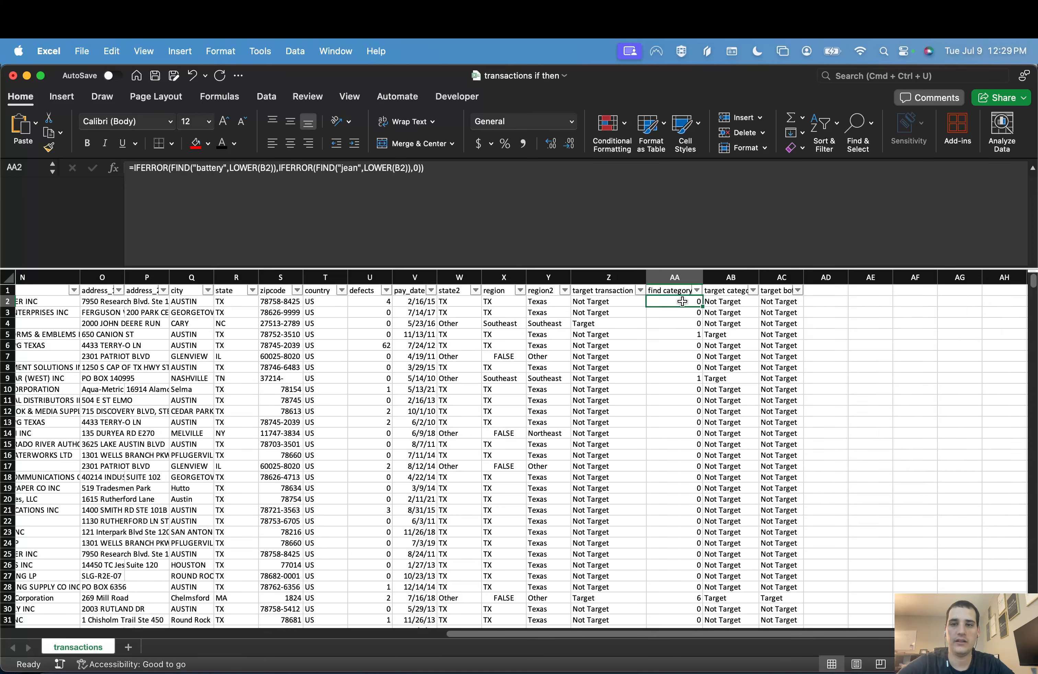
Step: Filter the target both column to show only Target rows and check the matching transactions
{"action": "left_click", "coordinate": [797, 291]}
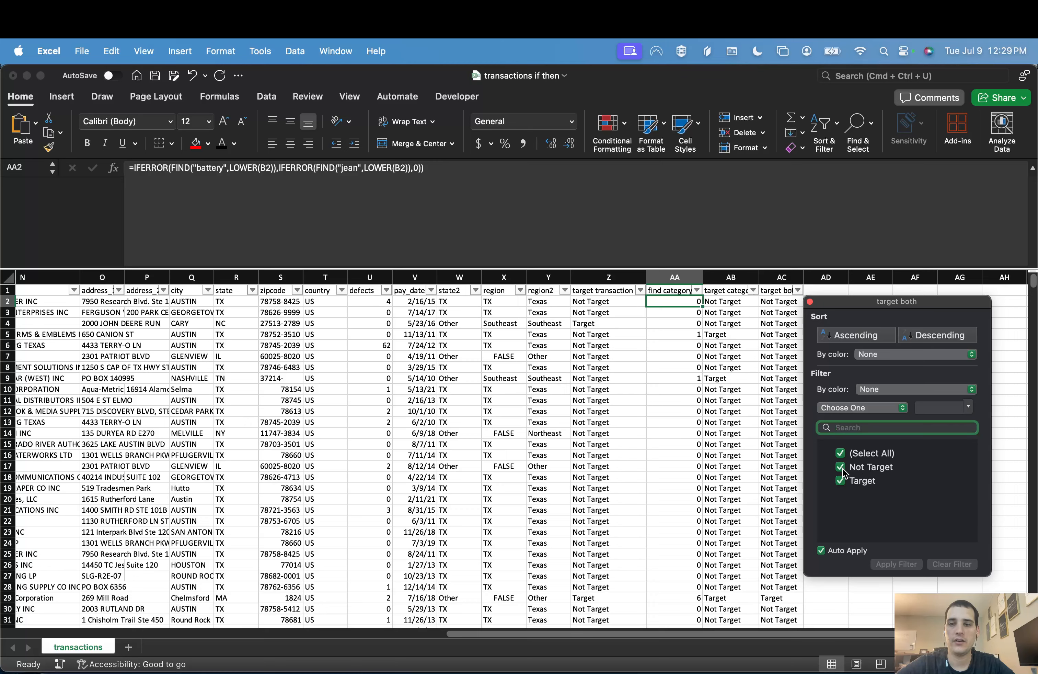
{"action": "left_click", "coordinate": [844, 466]}
{"action": "left_click", "coordinate": [764, 364]}
{"action": "left_click", "coordinate": [778, 328]}
{"action": "key", "text": "super+Up"}
{"action": "key", "text": "super+Up"}
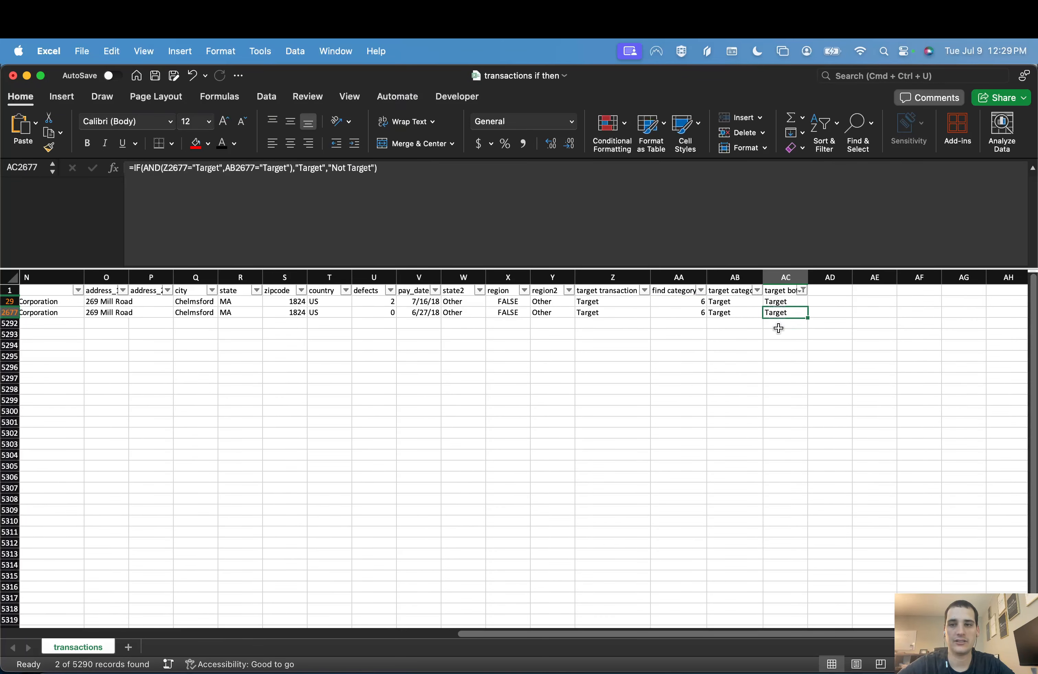
{"action": "key", "text": "super+Down"}
{"action": "key", "text": "super+Up"}
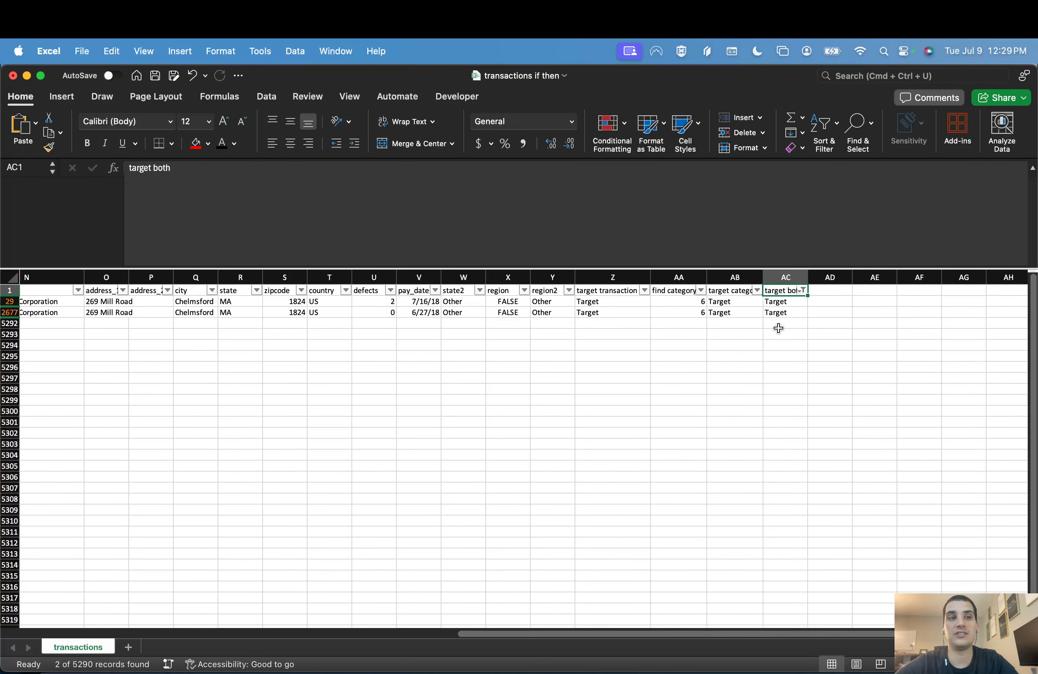
Step: Clear the target both filter and return to the find category formula in AA2
{"action": "key", "text": "alt+Down"}
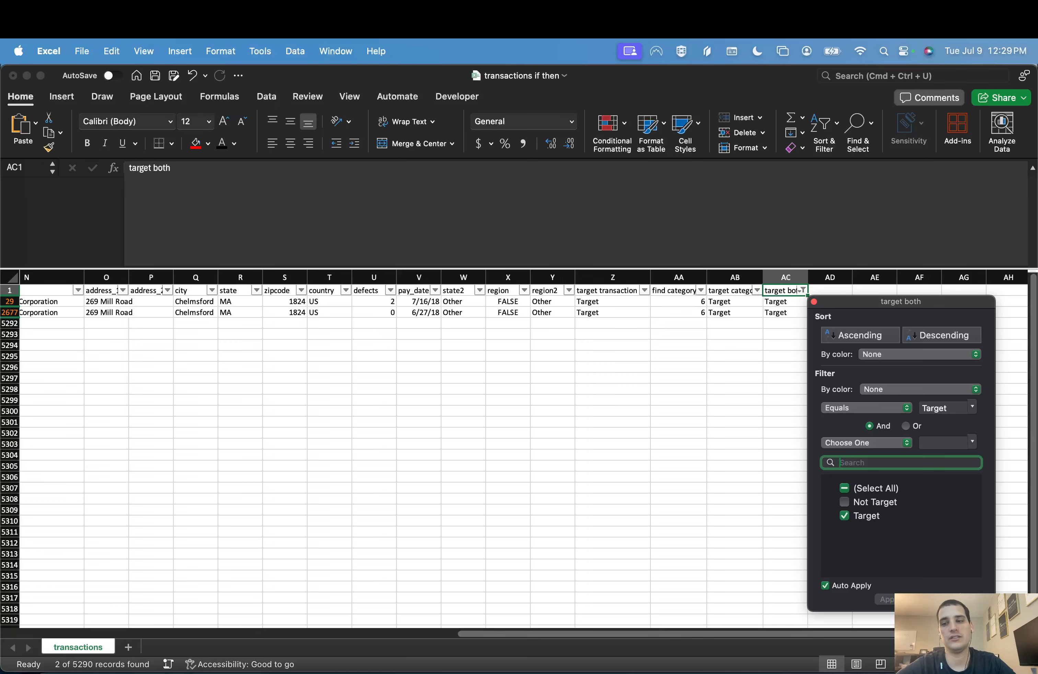
{"action": "left_click", "coordinate": [949, 599]}
{"action": "left_click", "coordinate": [685, 311]}
{"action": "left_click", "coordinate": [682, 312]}
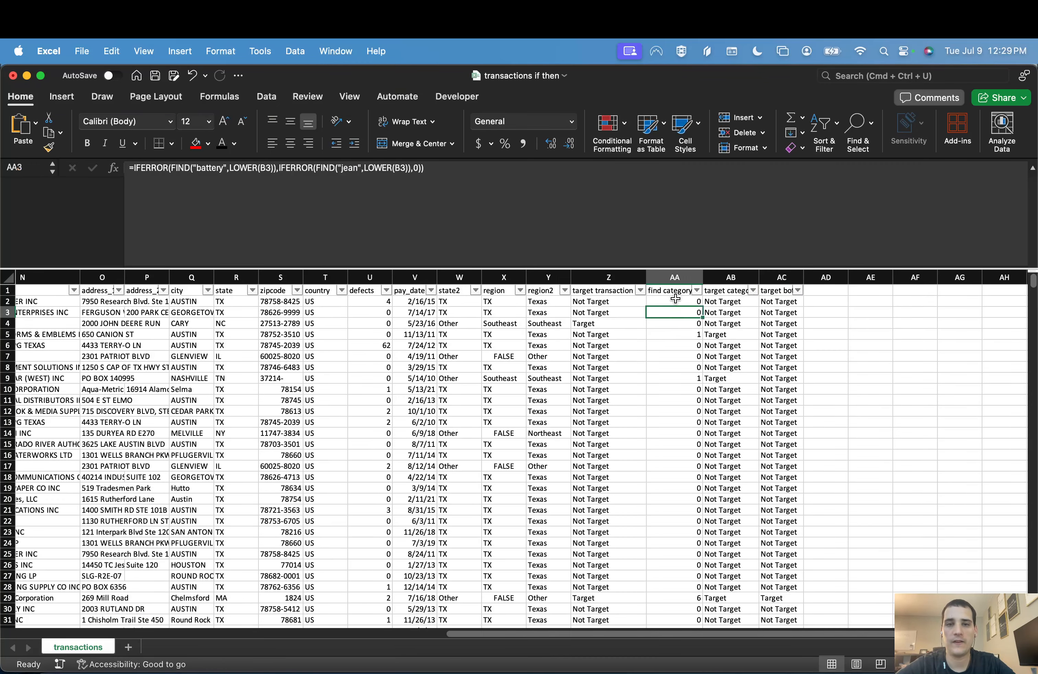
{"action": "left_click", "coordinate": [675, 299]}
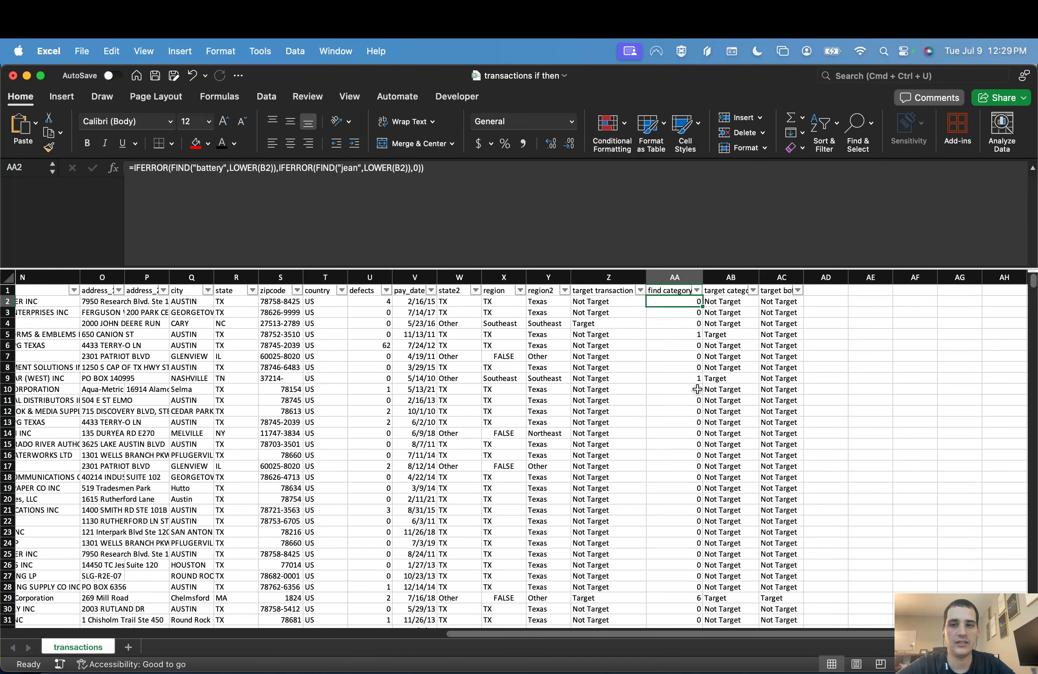